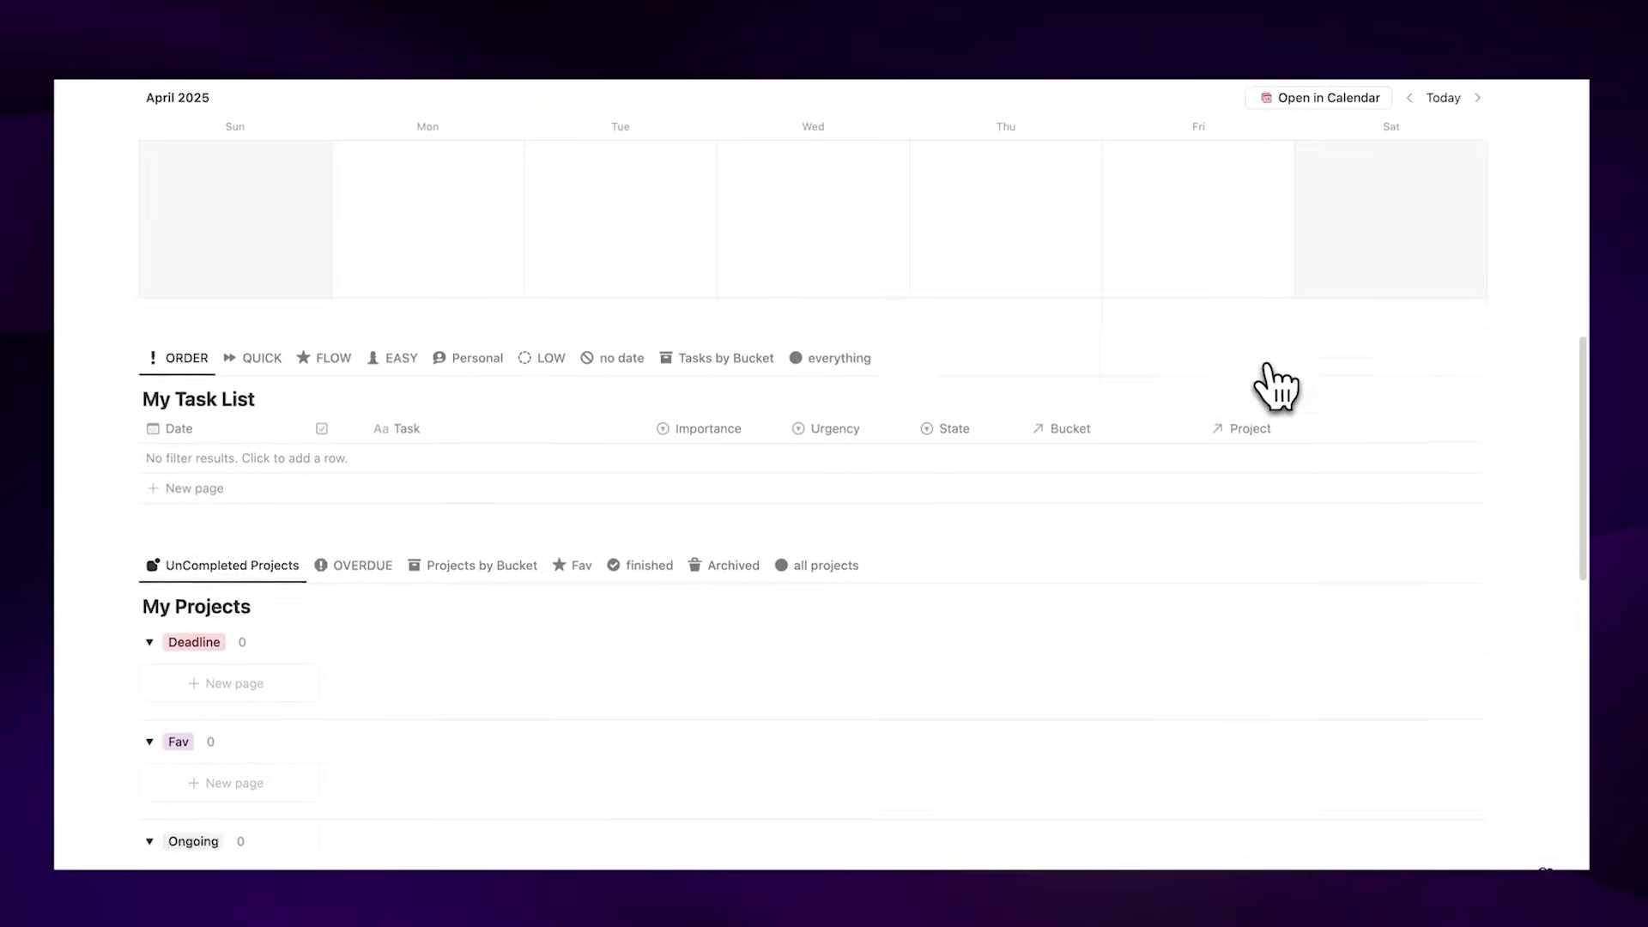
Step: Scroll the Headquarters page past the April 2025 calendar to My Task List and My Projects
scroll(1276, 390, down, 3)
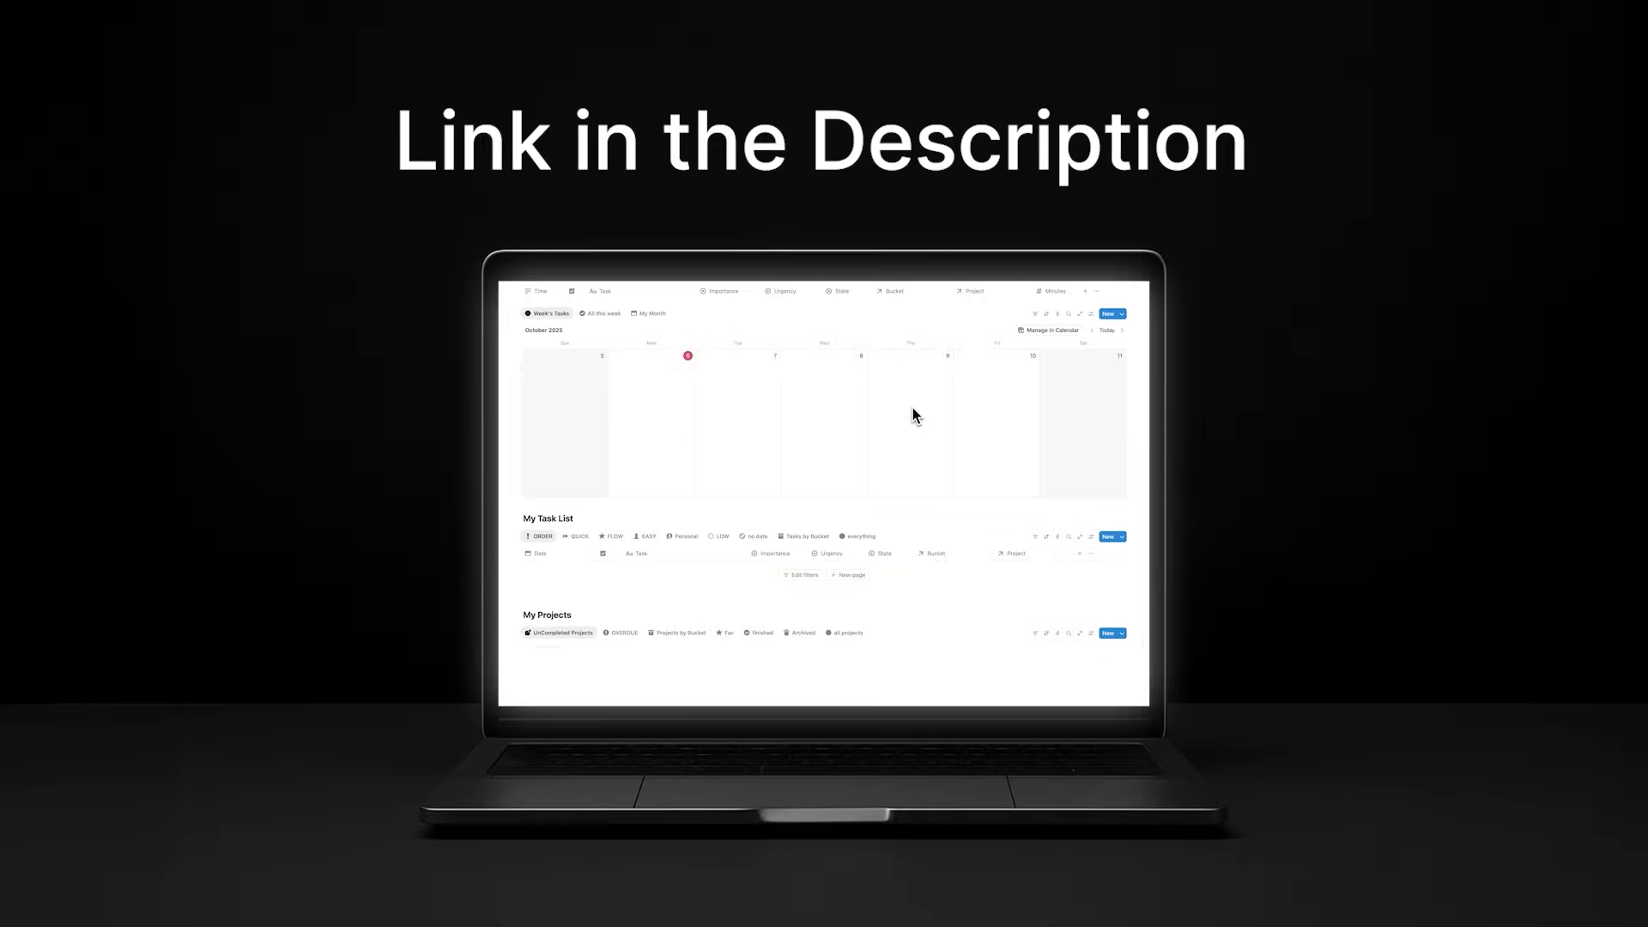
scroll(913, 409, down, 5)
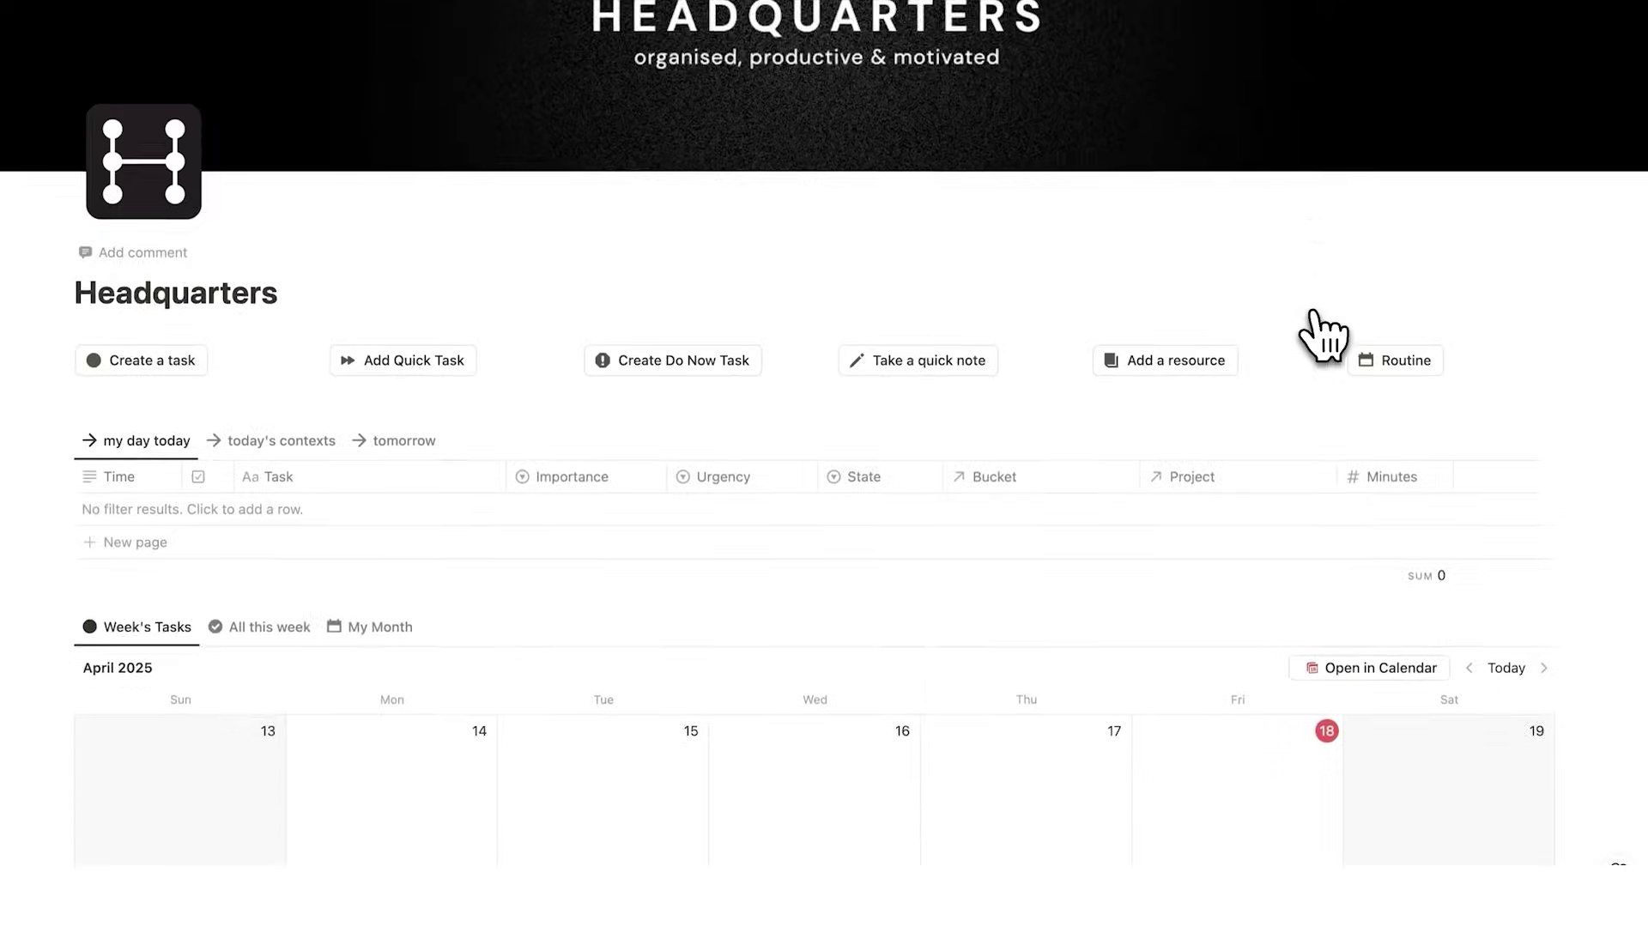
scroll(1313, 338, down, 7)
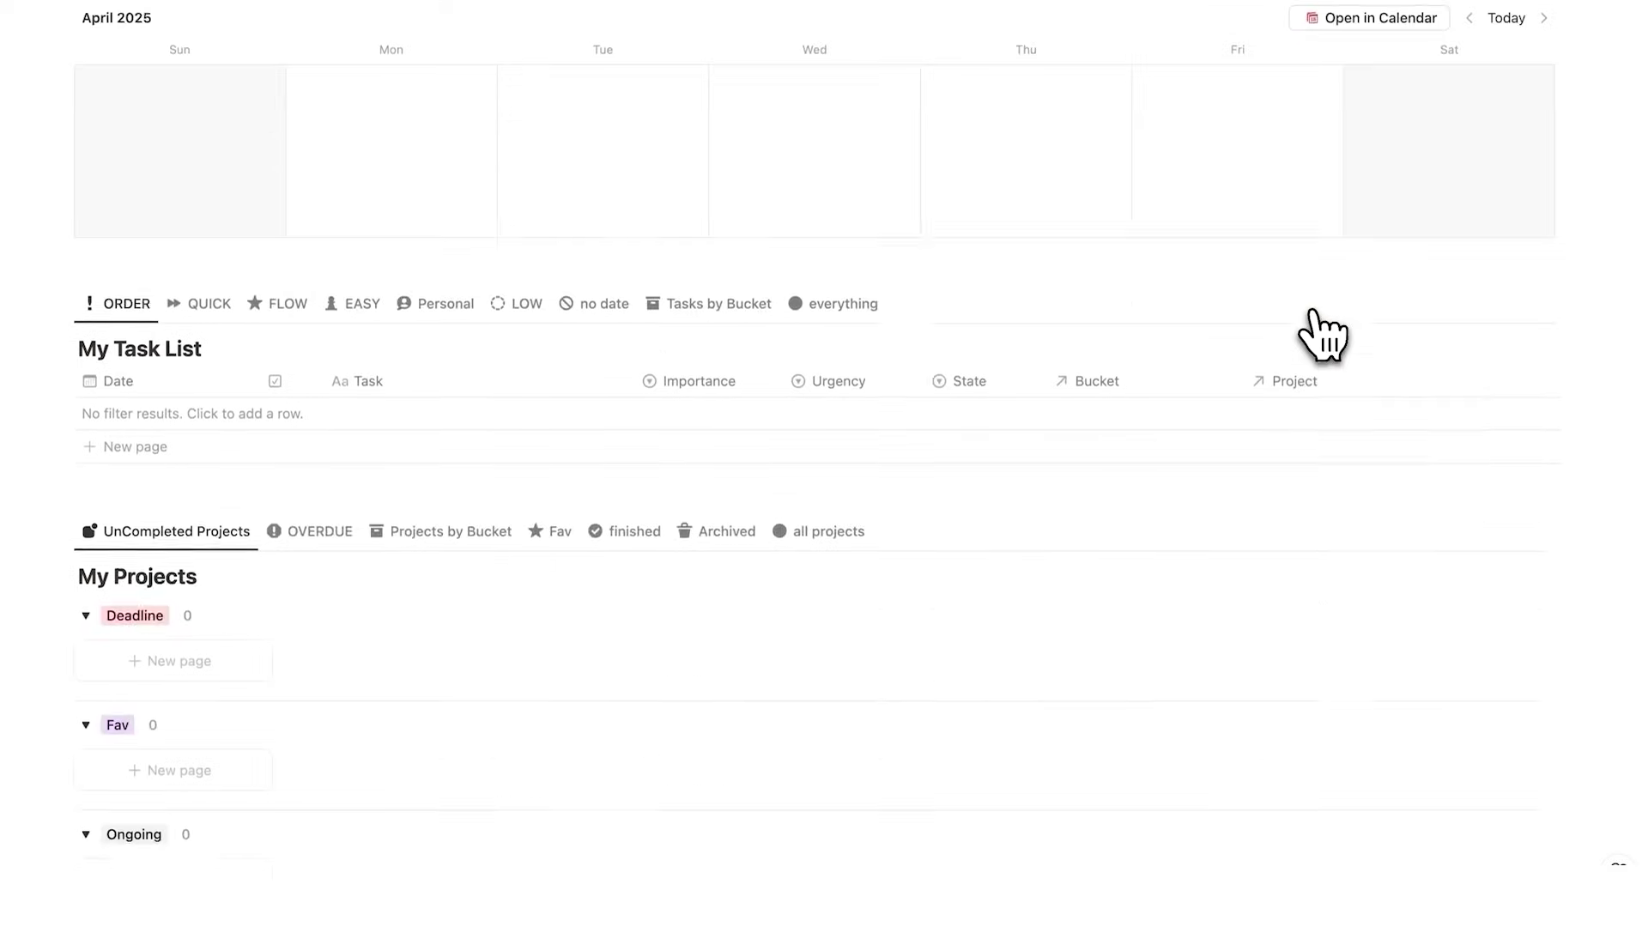
scroll(1322, 336, down, 12)
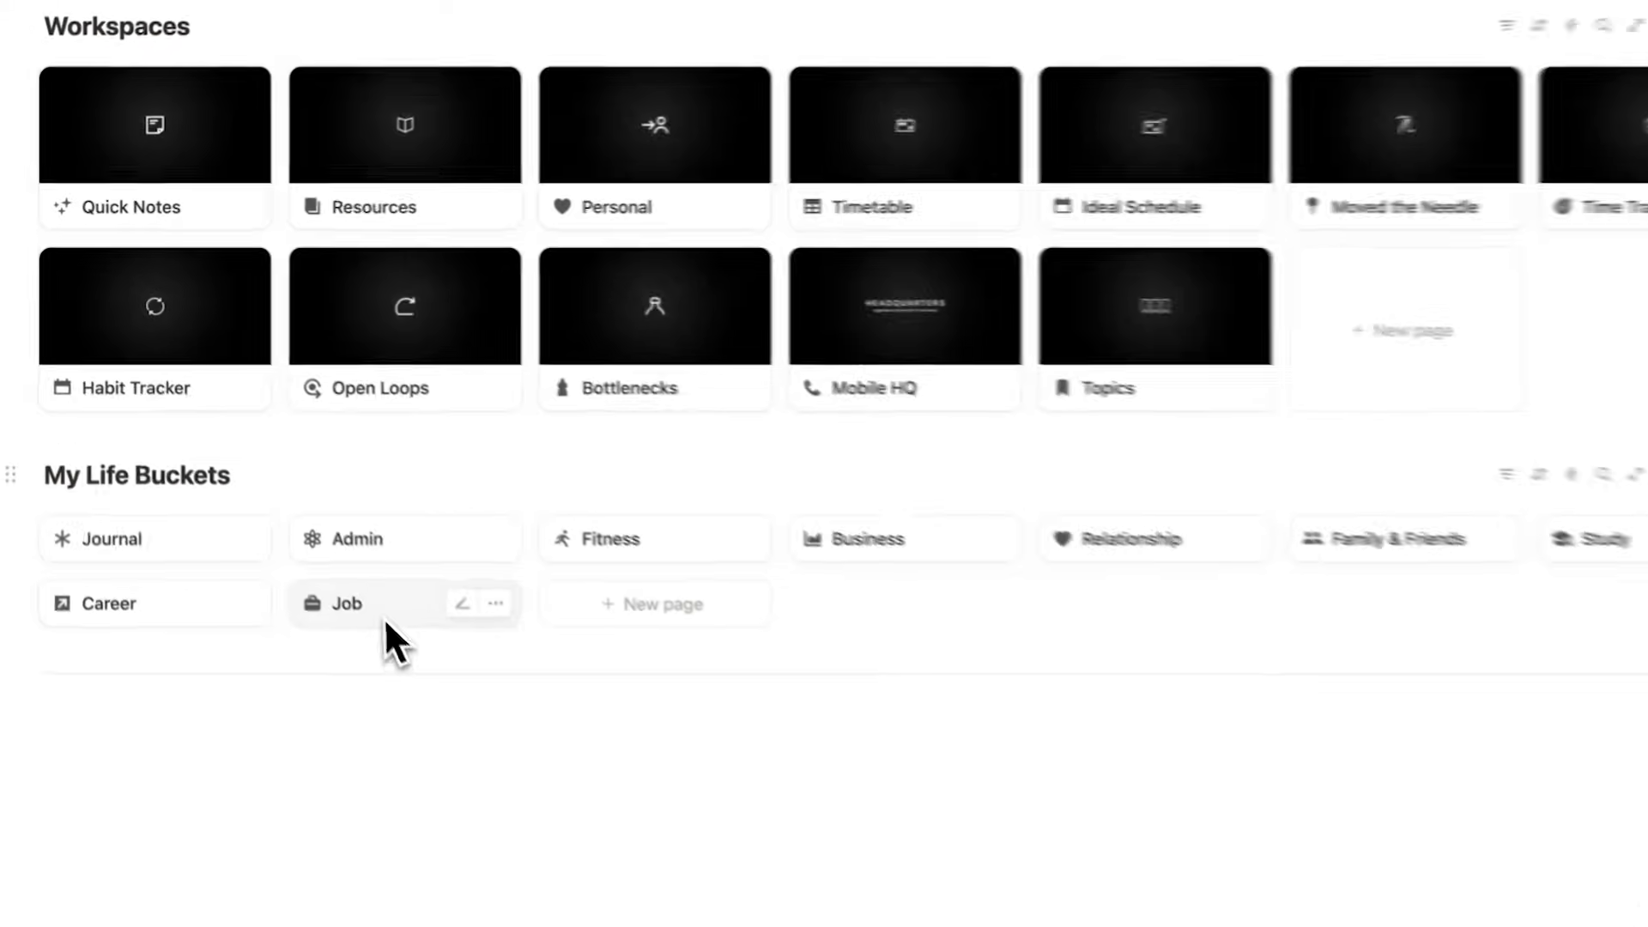
Step: Open the Job bucket as a full page and add an empty task row to My Task List
click(383, 617)
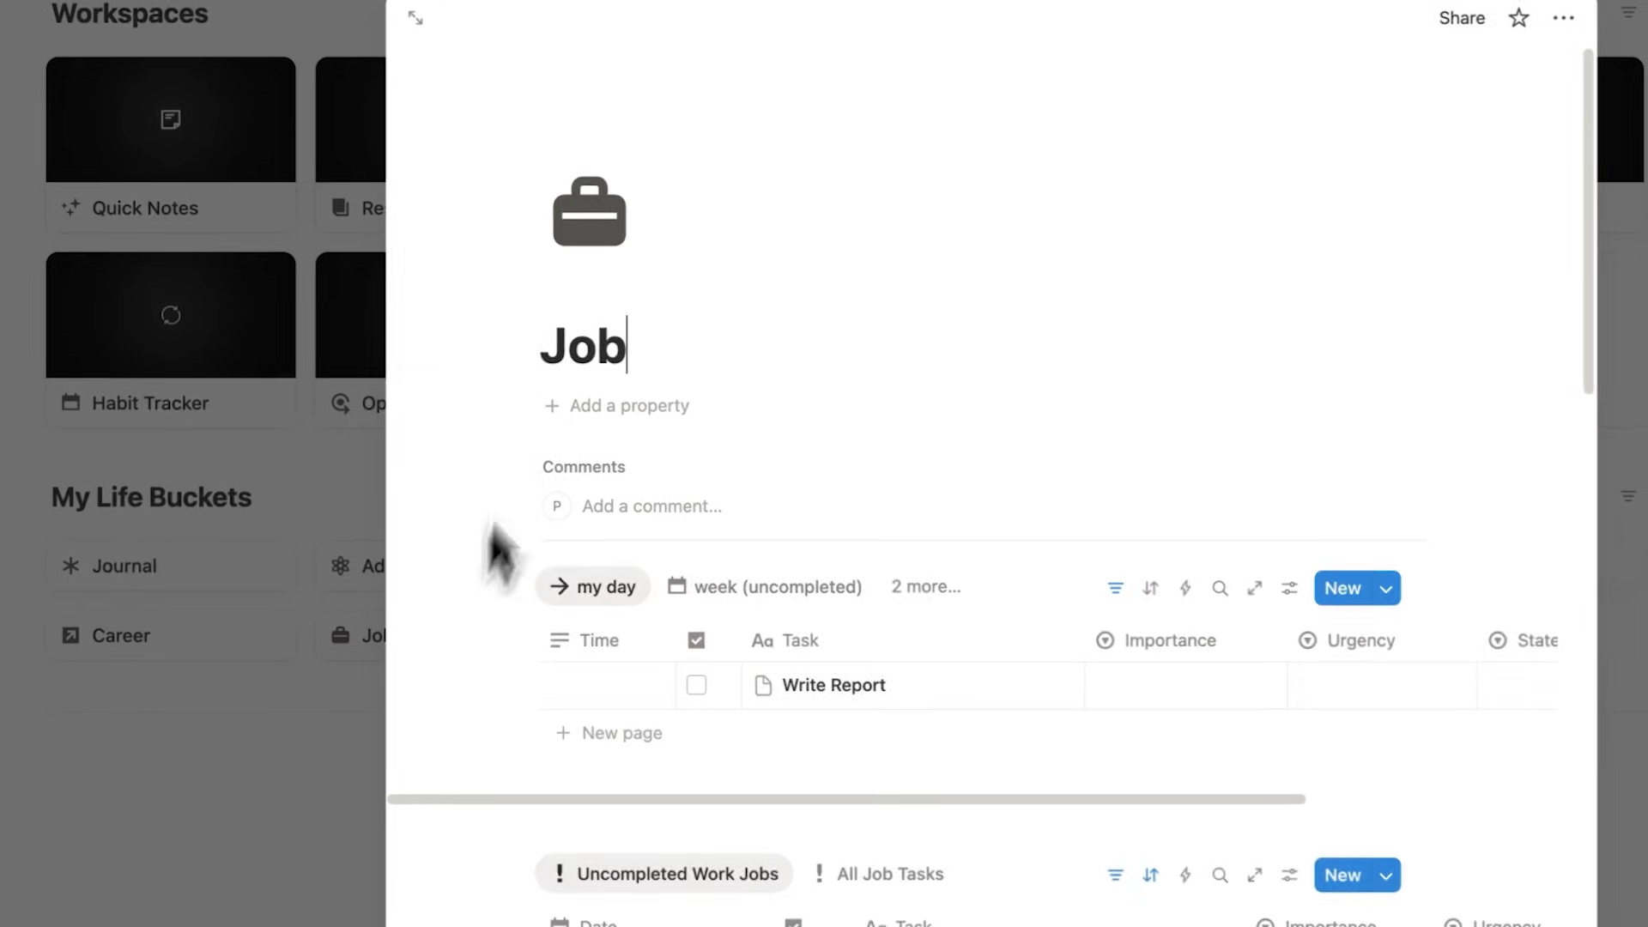
click(416, 17)
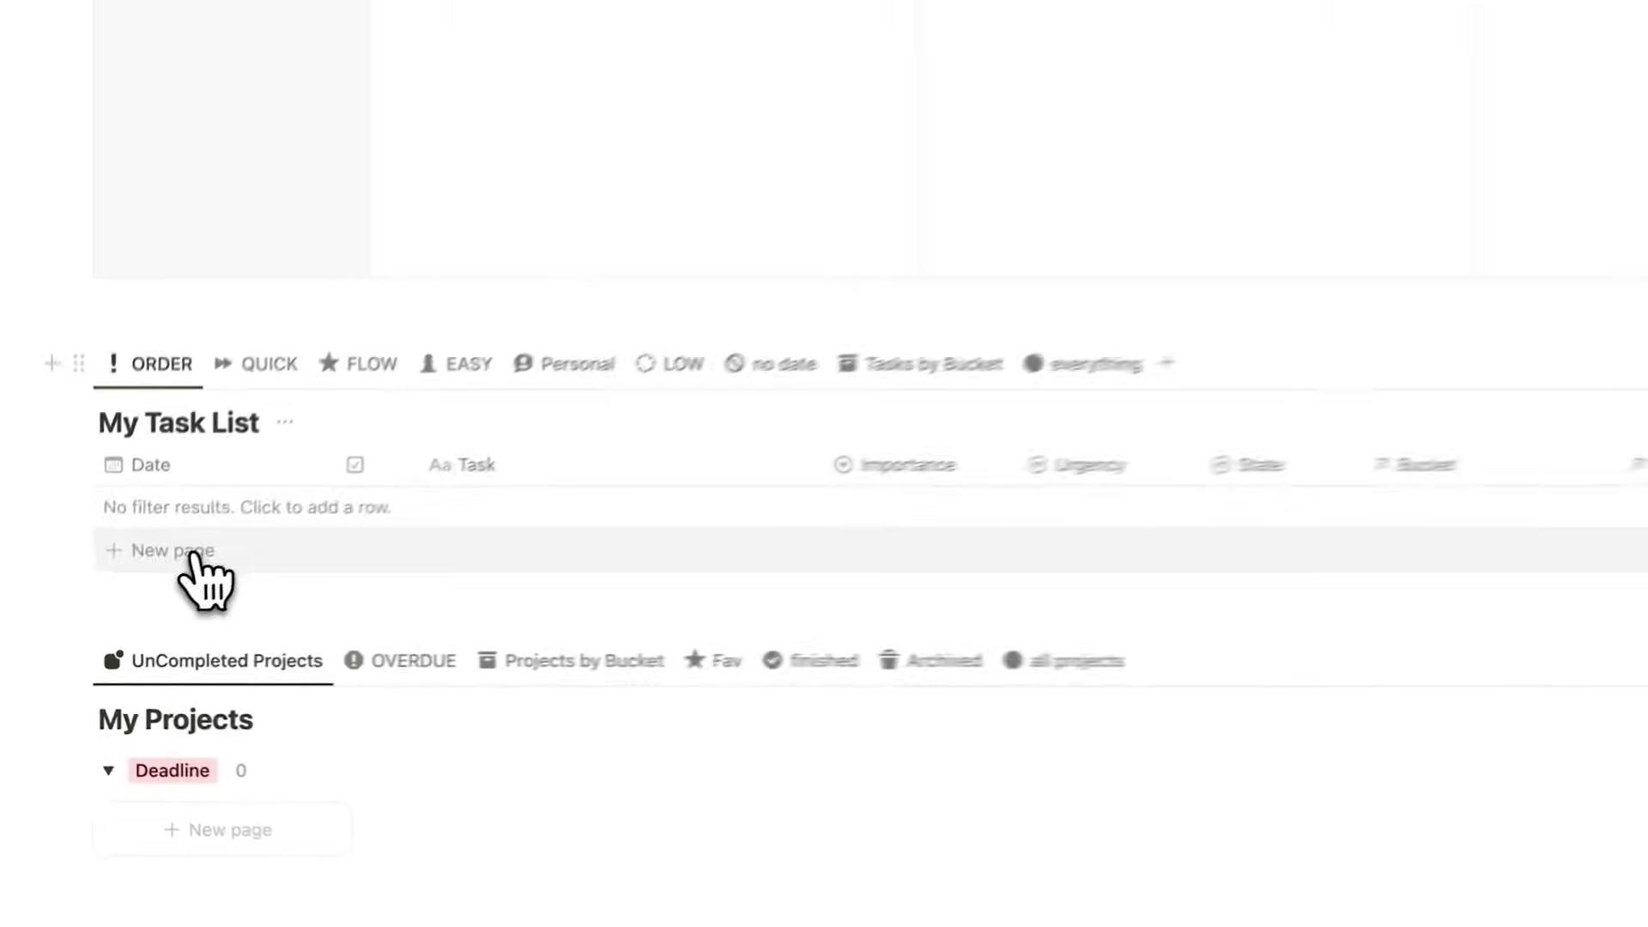
click(191, 554)
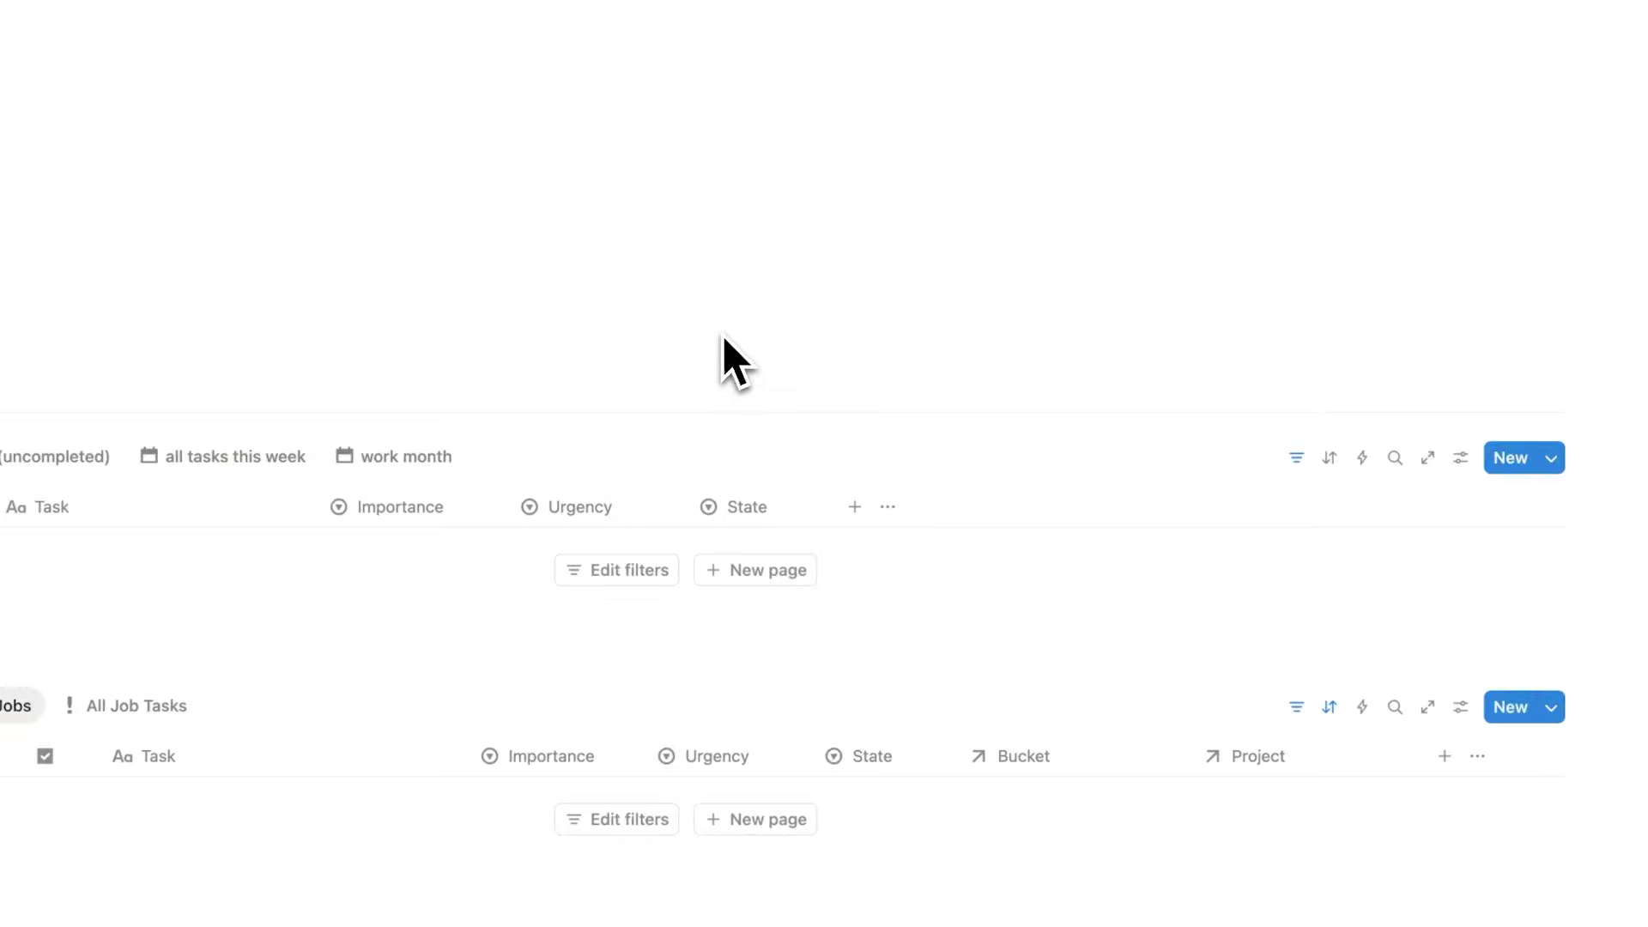
scroll(726, 357, down, 5)
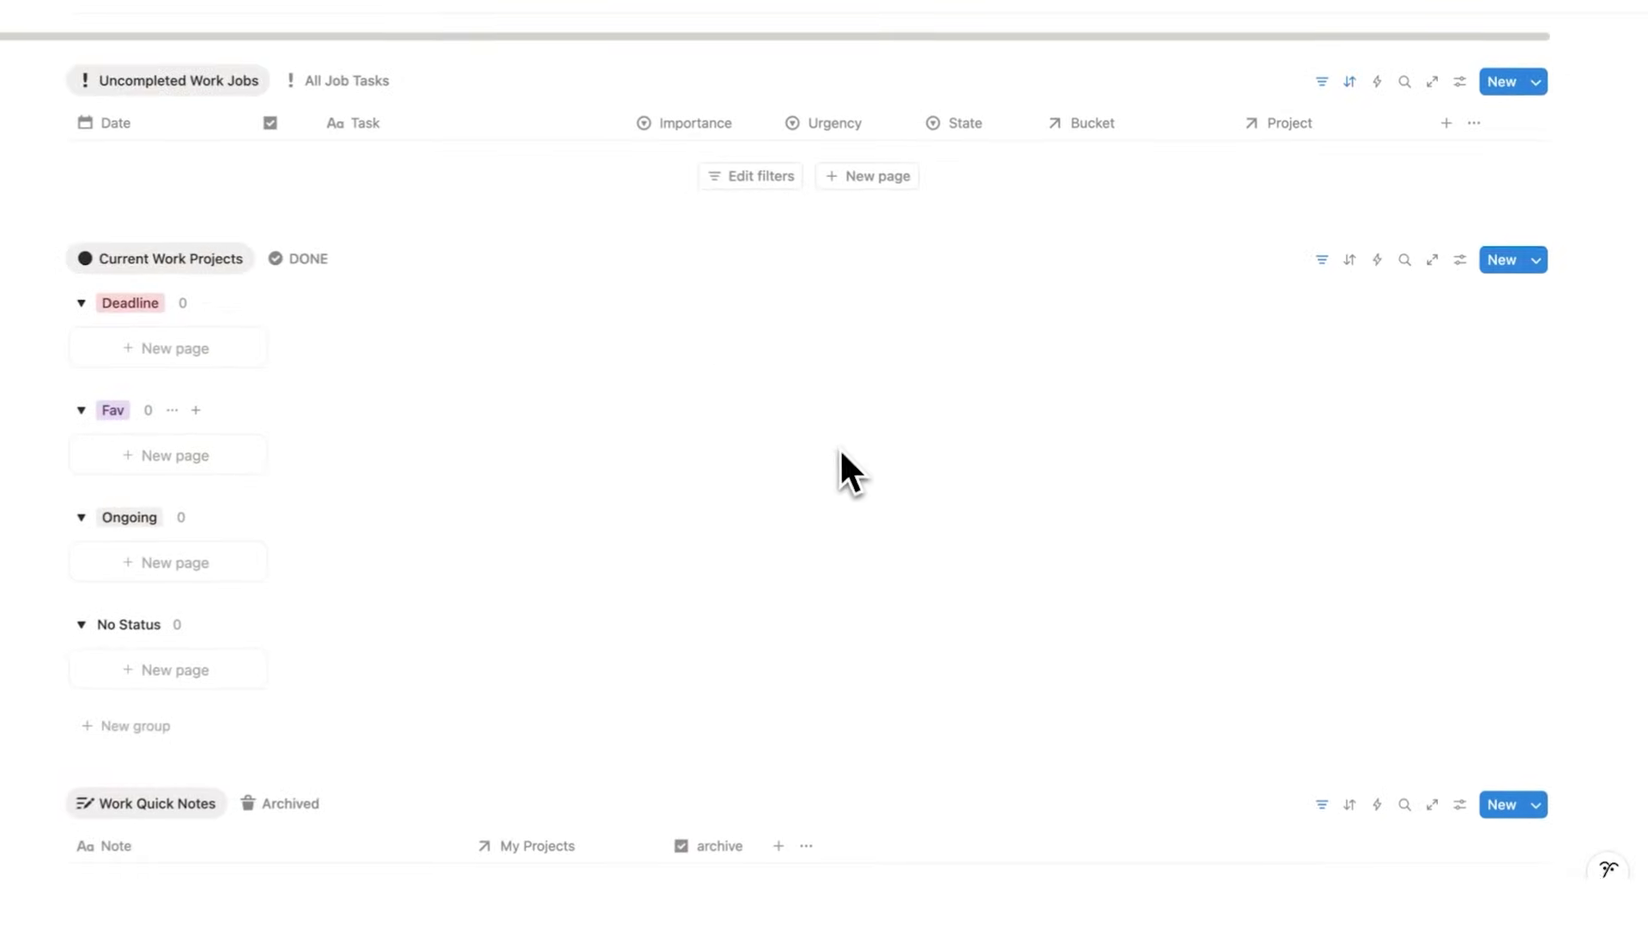
scroll(839, 447, down, 2)
scroll(848, 450, up, 8)
scroll(680, 317, down, 3)
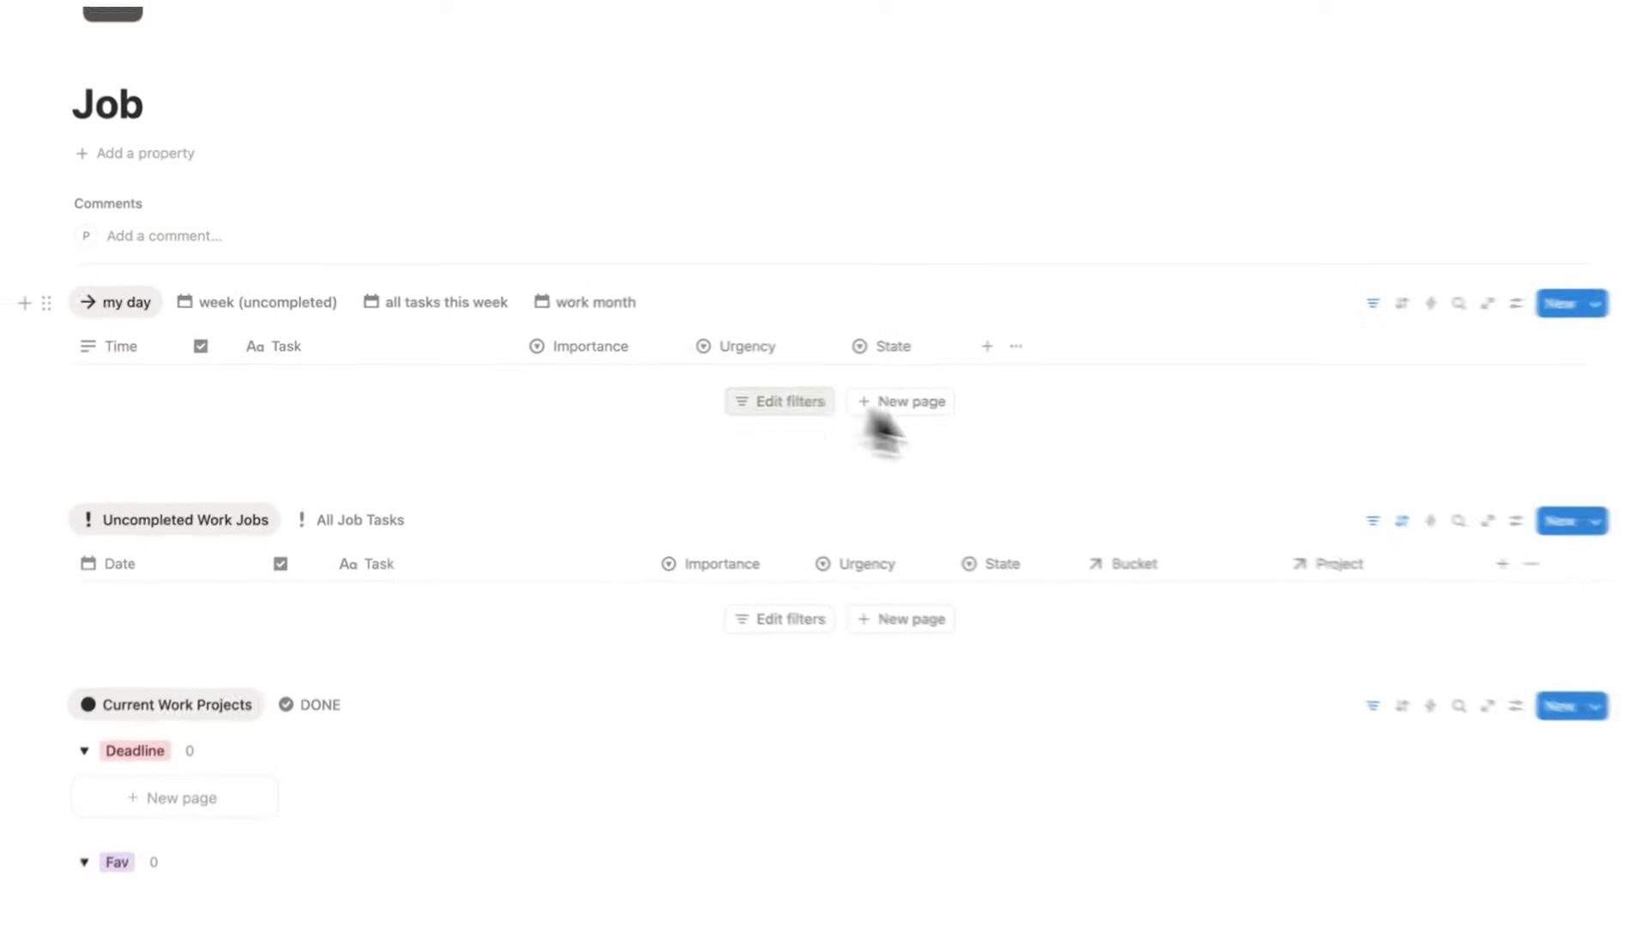
Step: Add a blank task to my day, then preview the week, this-week and work month views
click(897, 402)
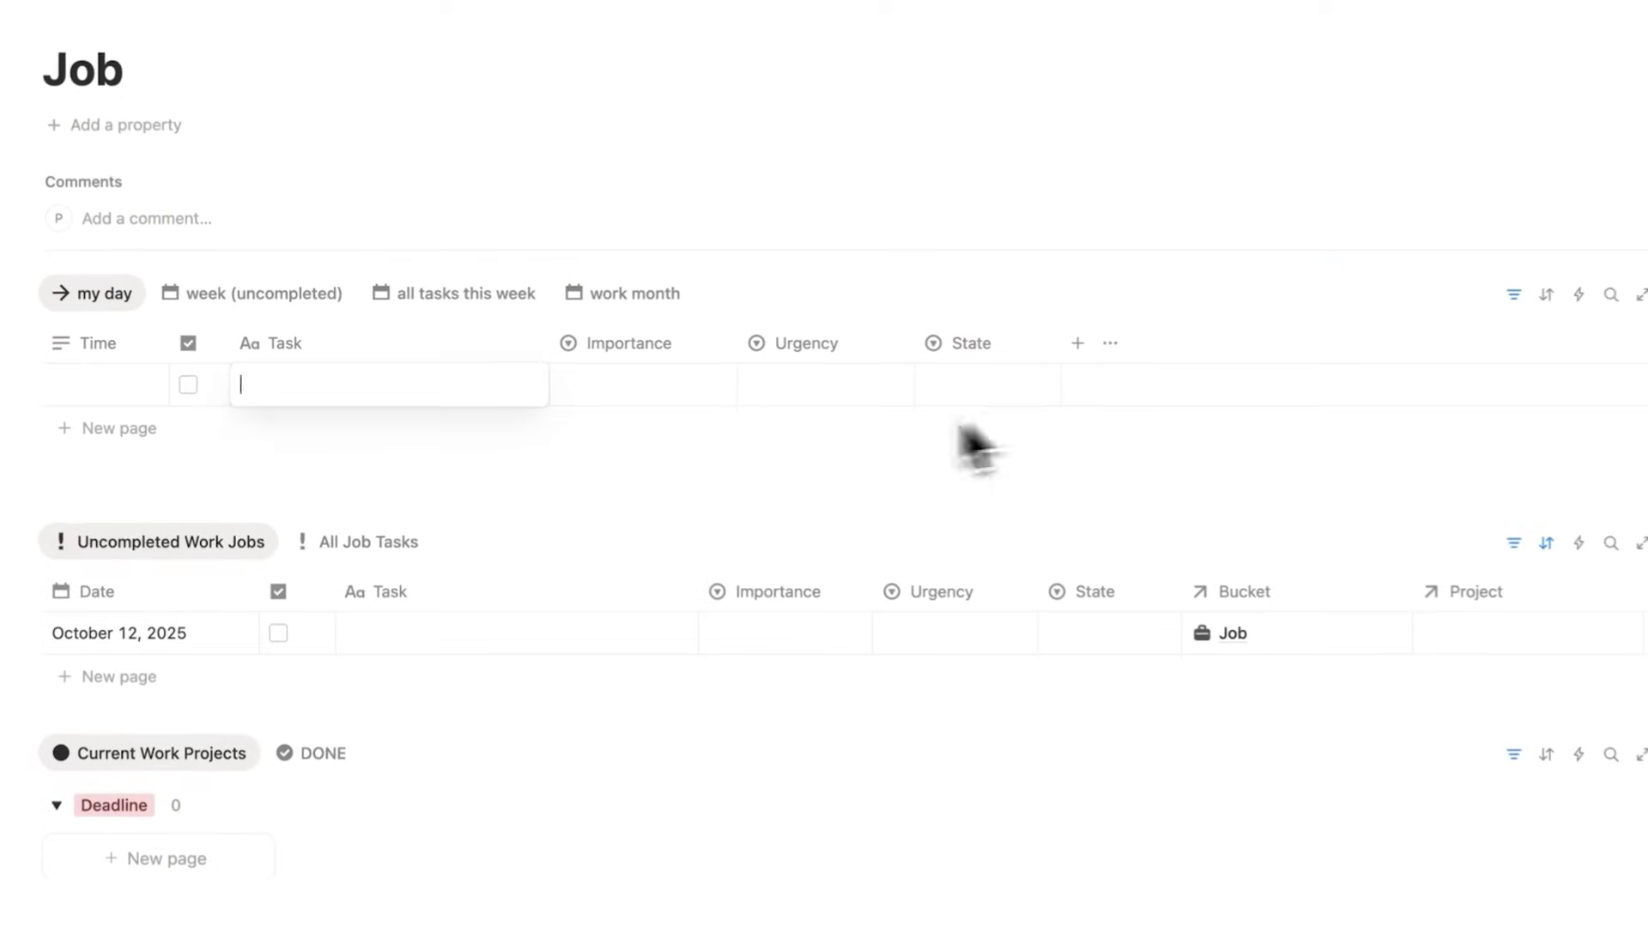
key(Escape)
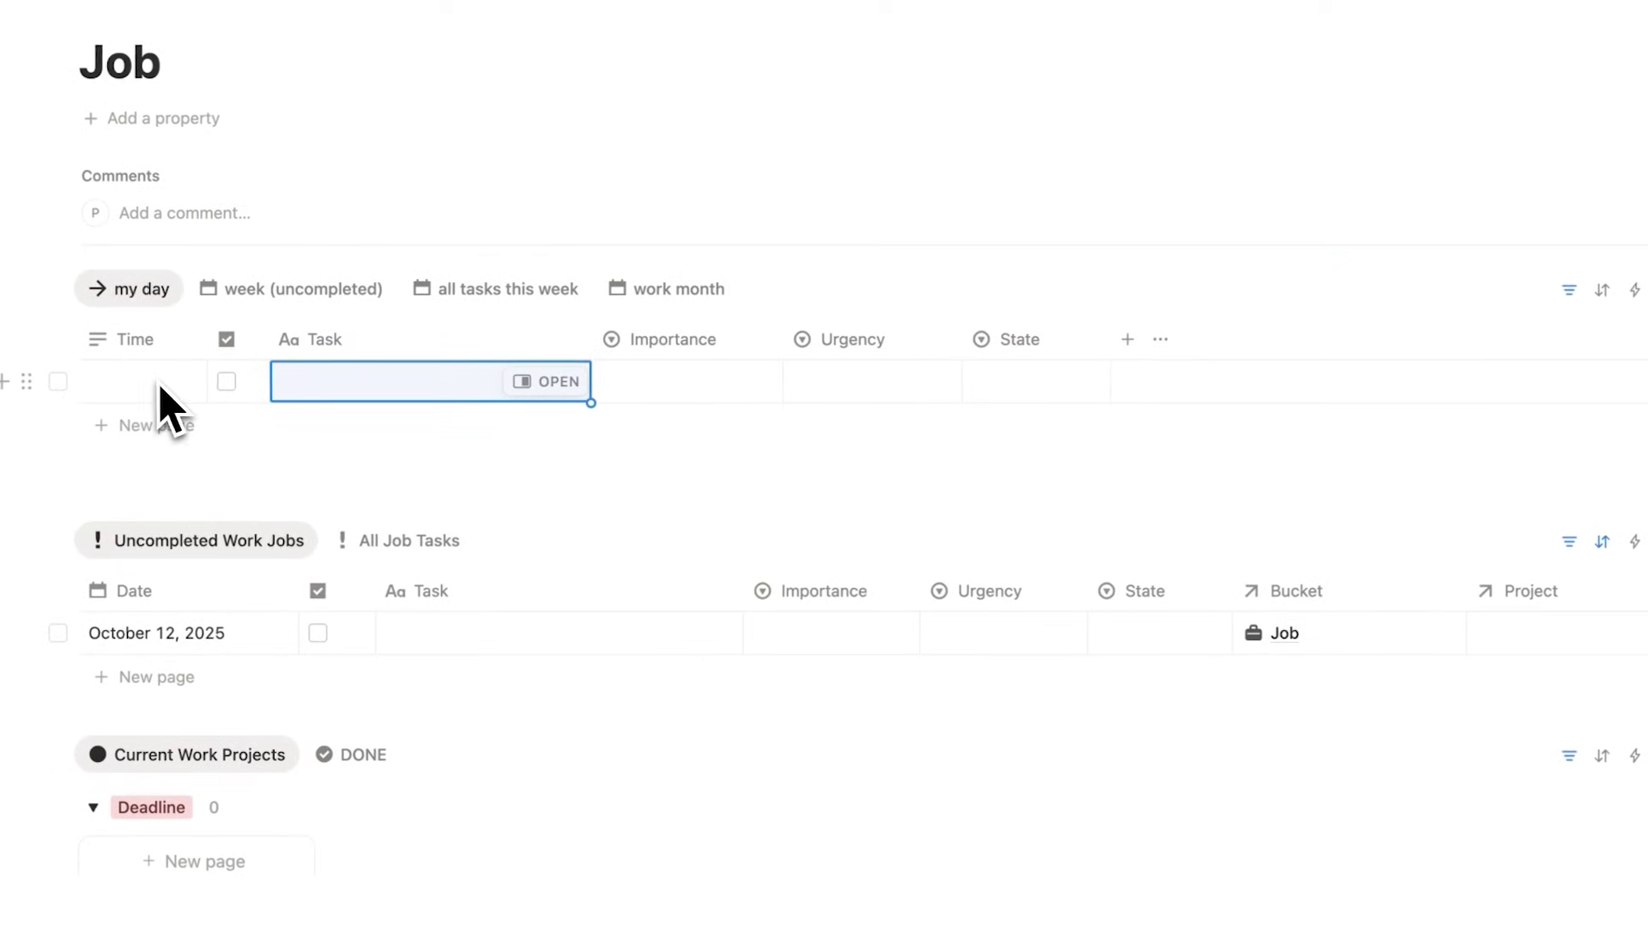
click(262, 296)
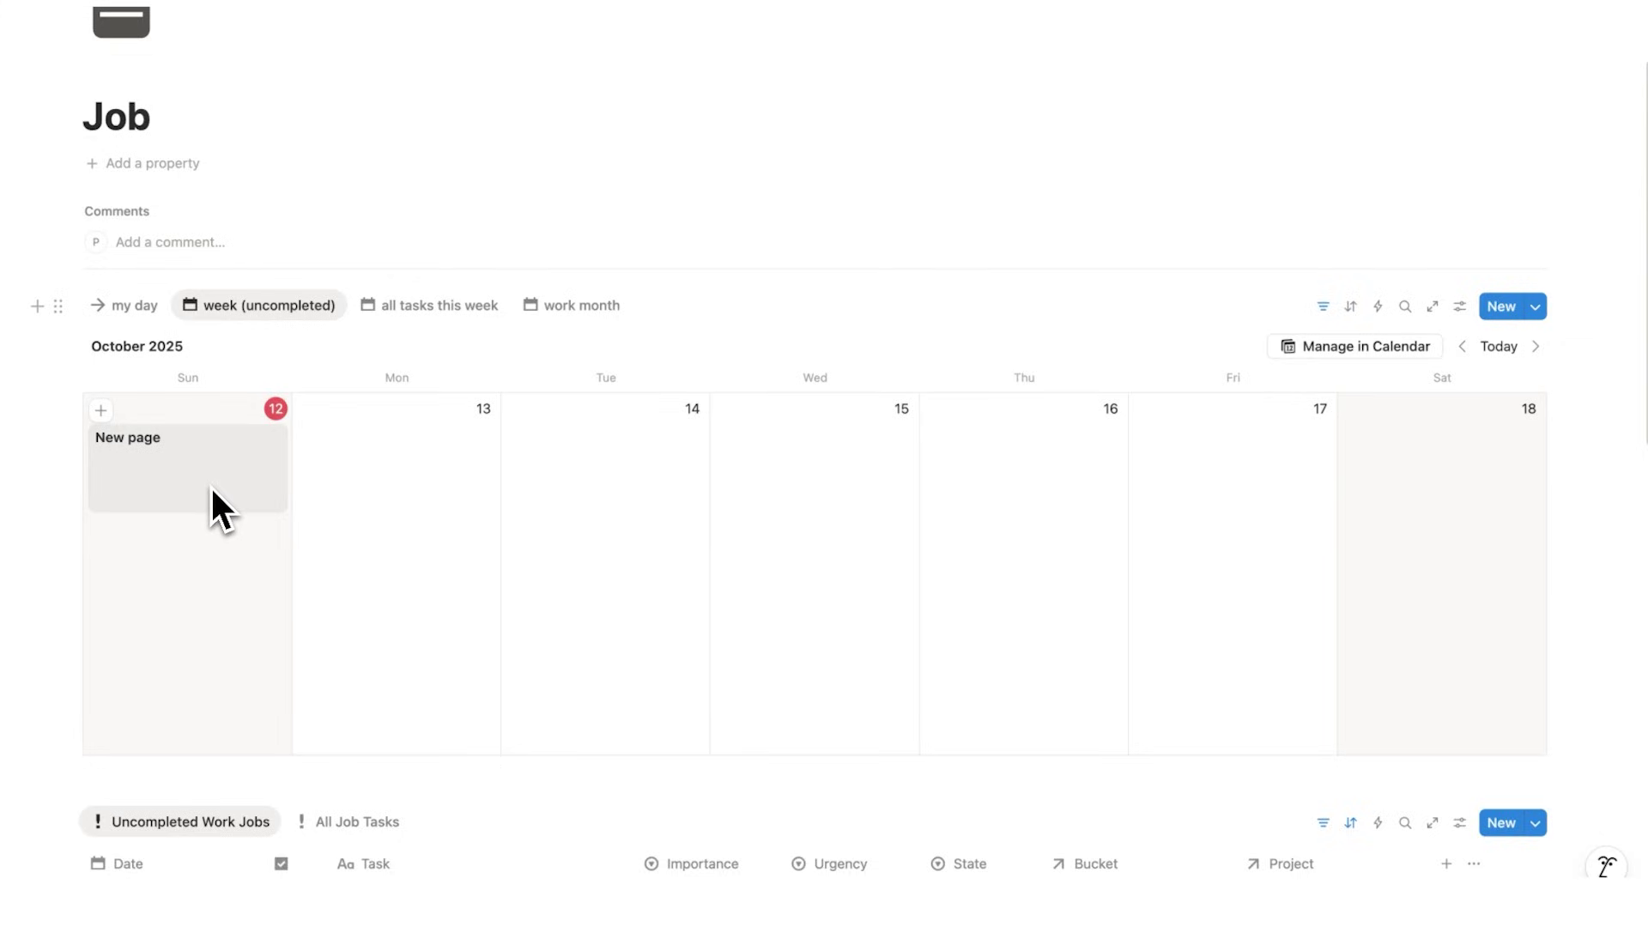
click(438, 305)
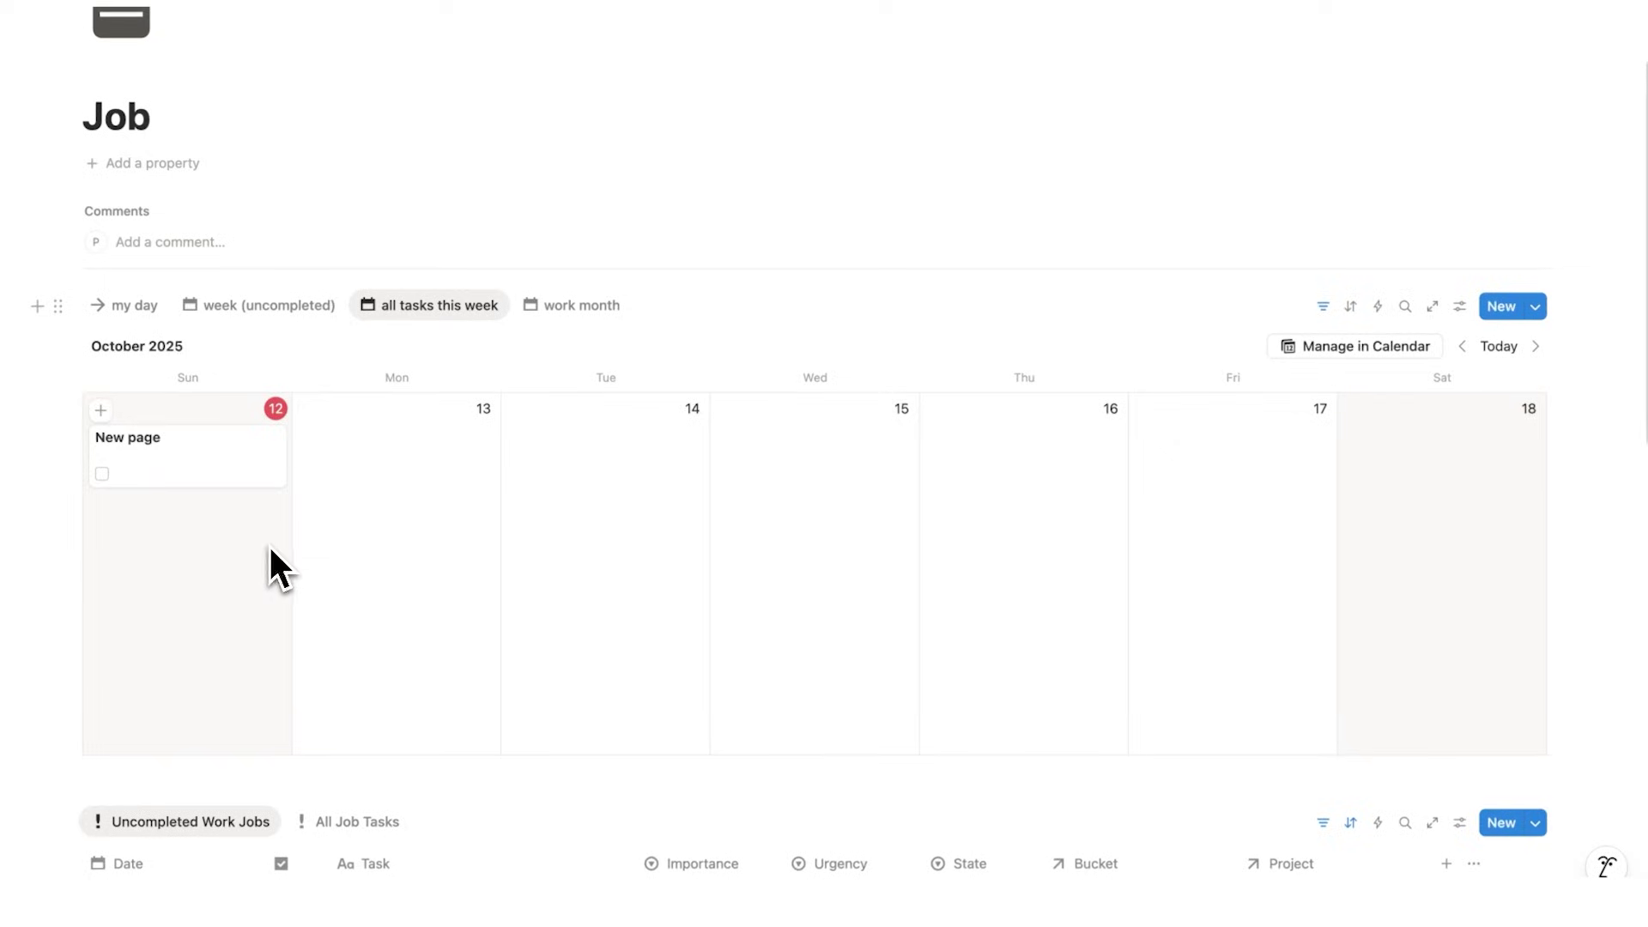
click(575, 306)
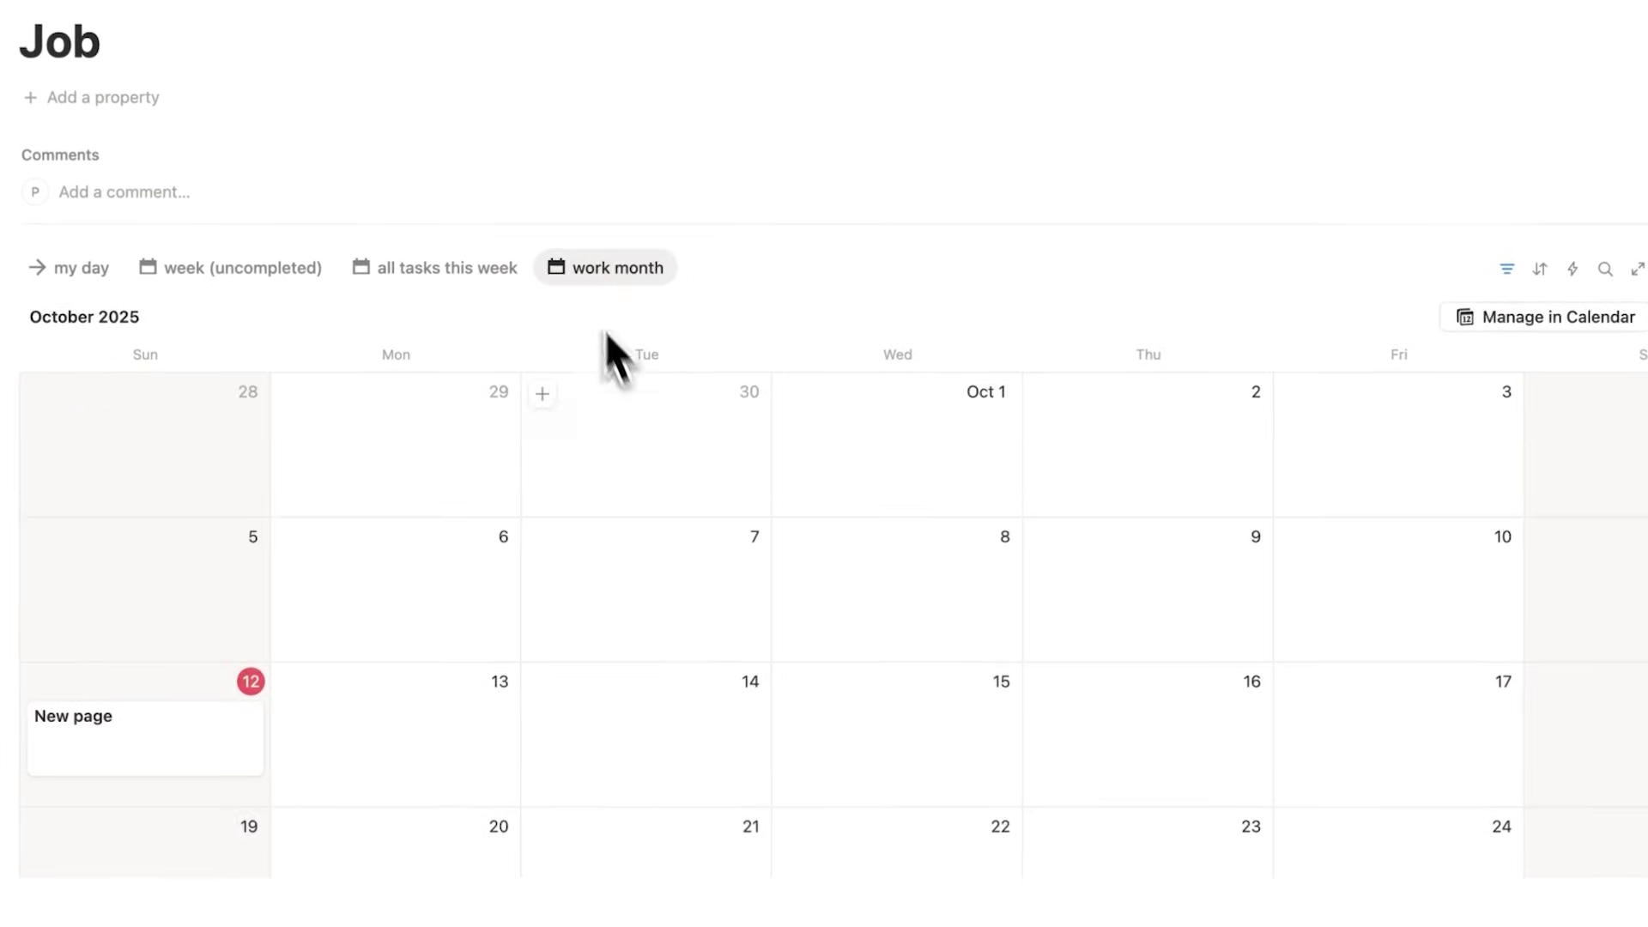
scroll(949, 497, down, 5)
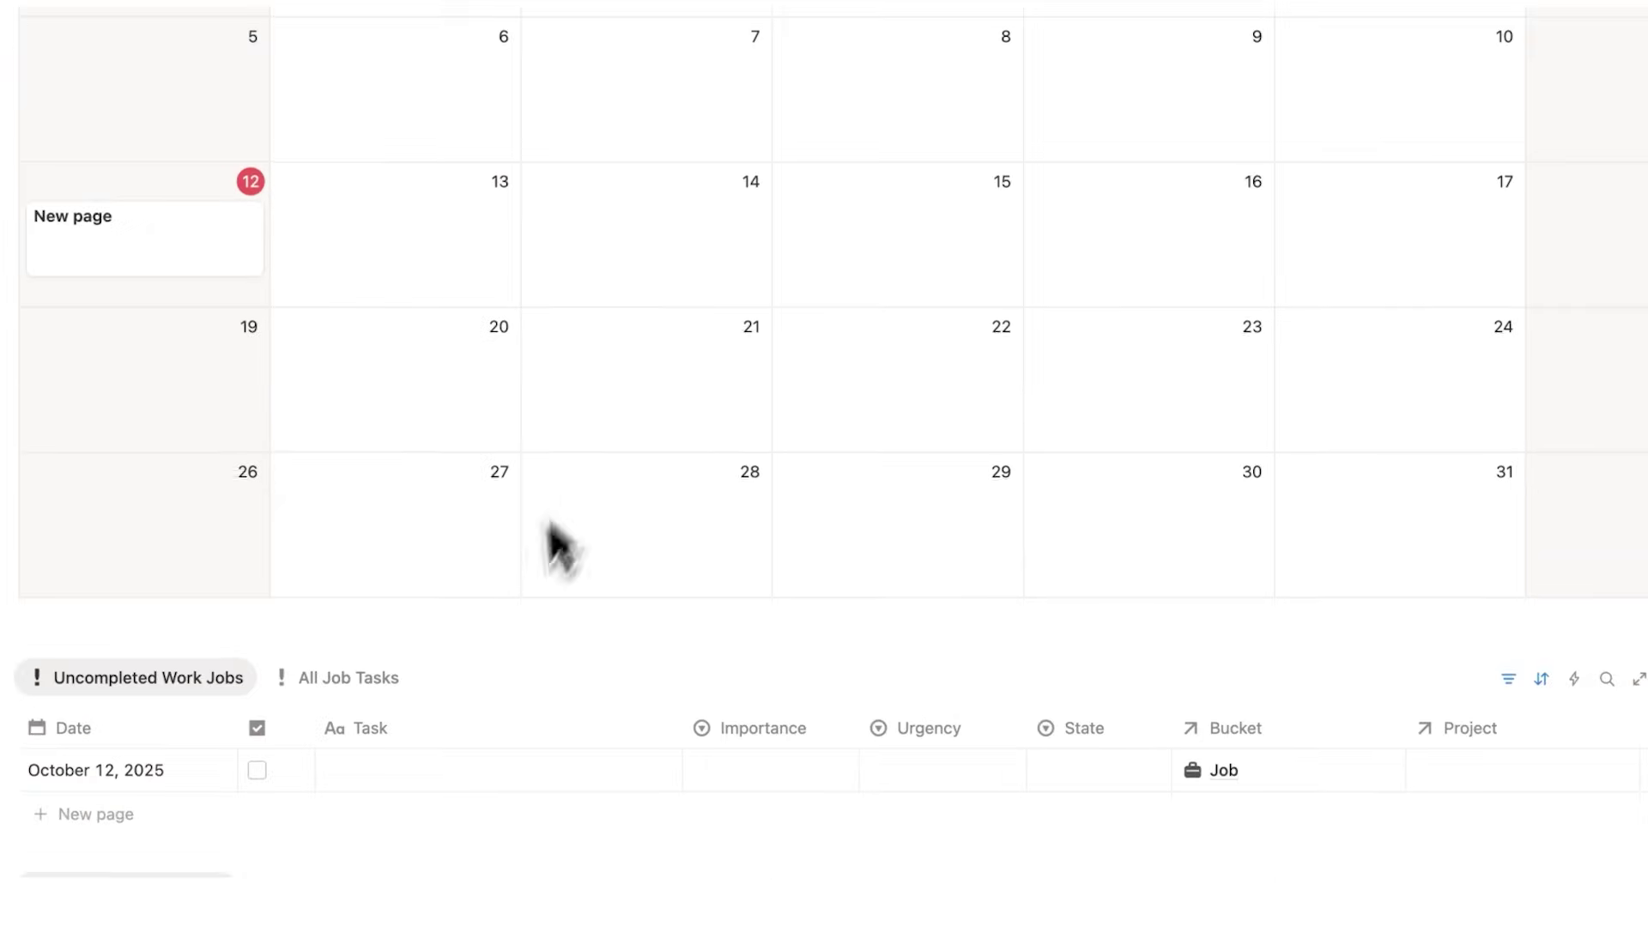
scroll(1058, 633, up, 5)
click(82, 266)
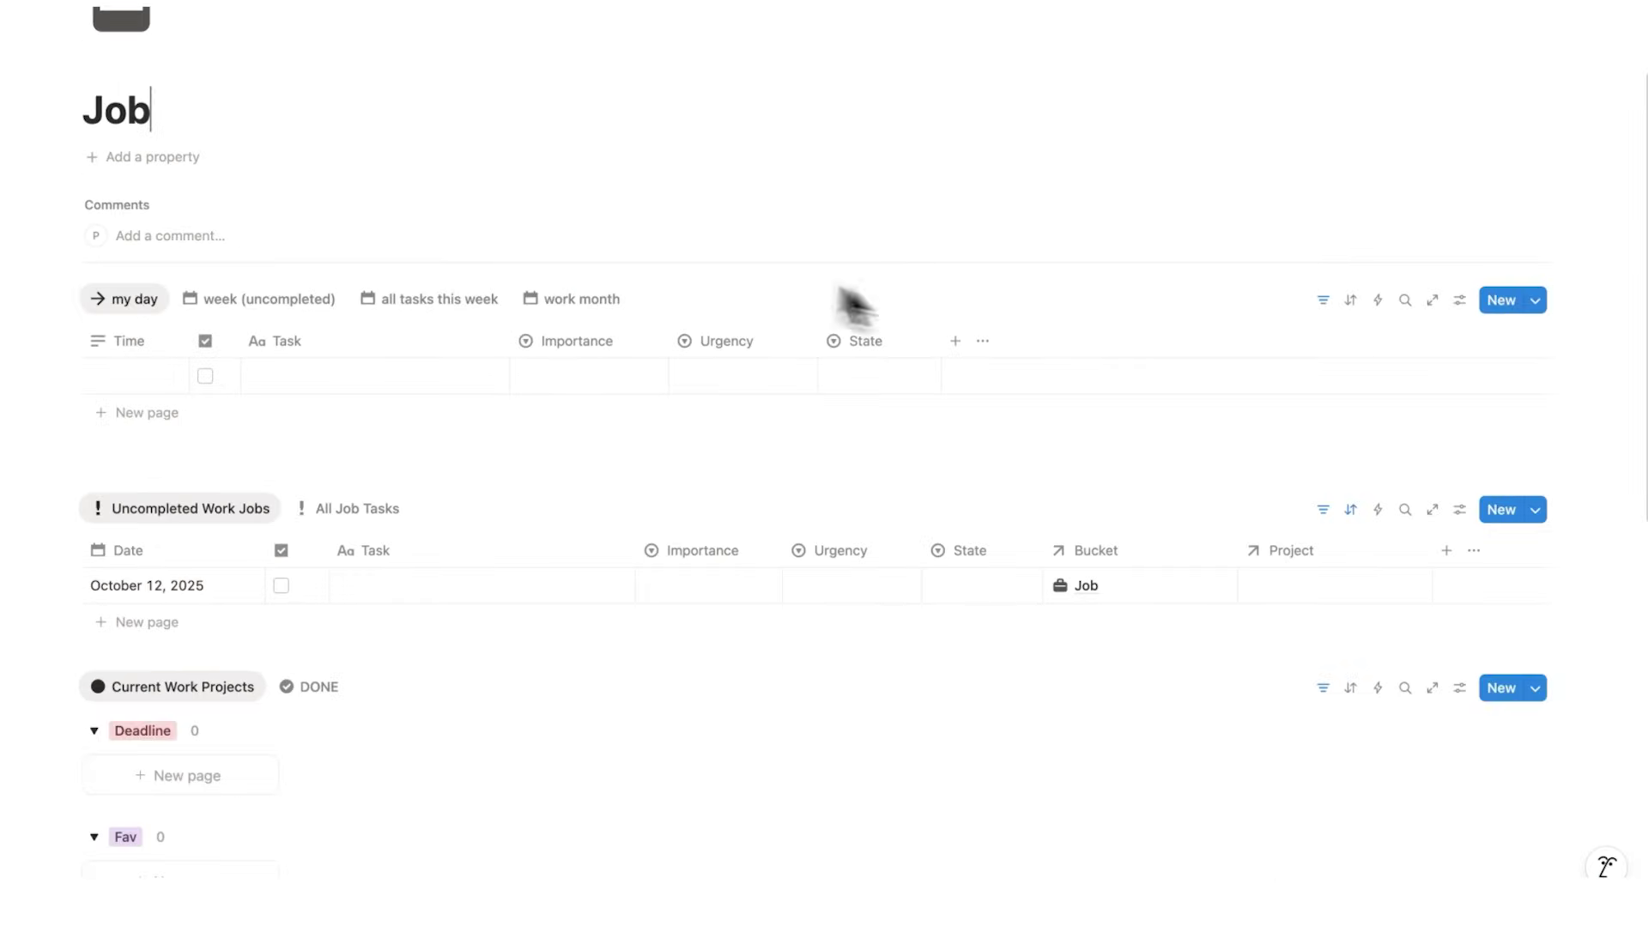
Step: Toggle All Job Tasks, then inspect the Current Work Projects filter rule on My Life Buckets
scroll(593, 266, down, 3)
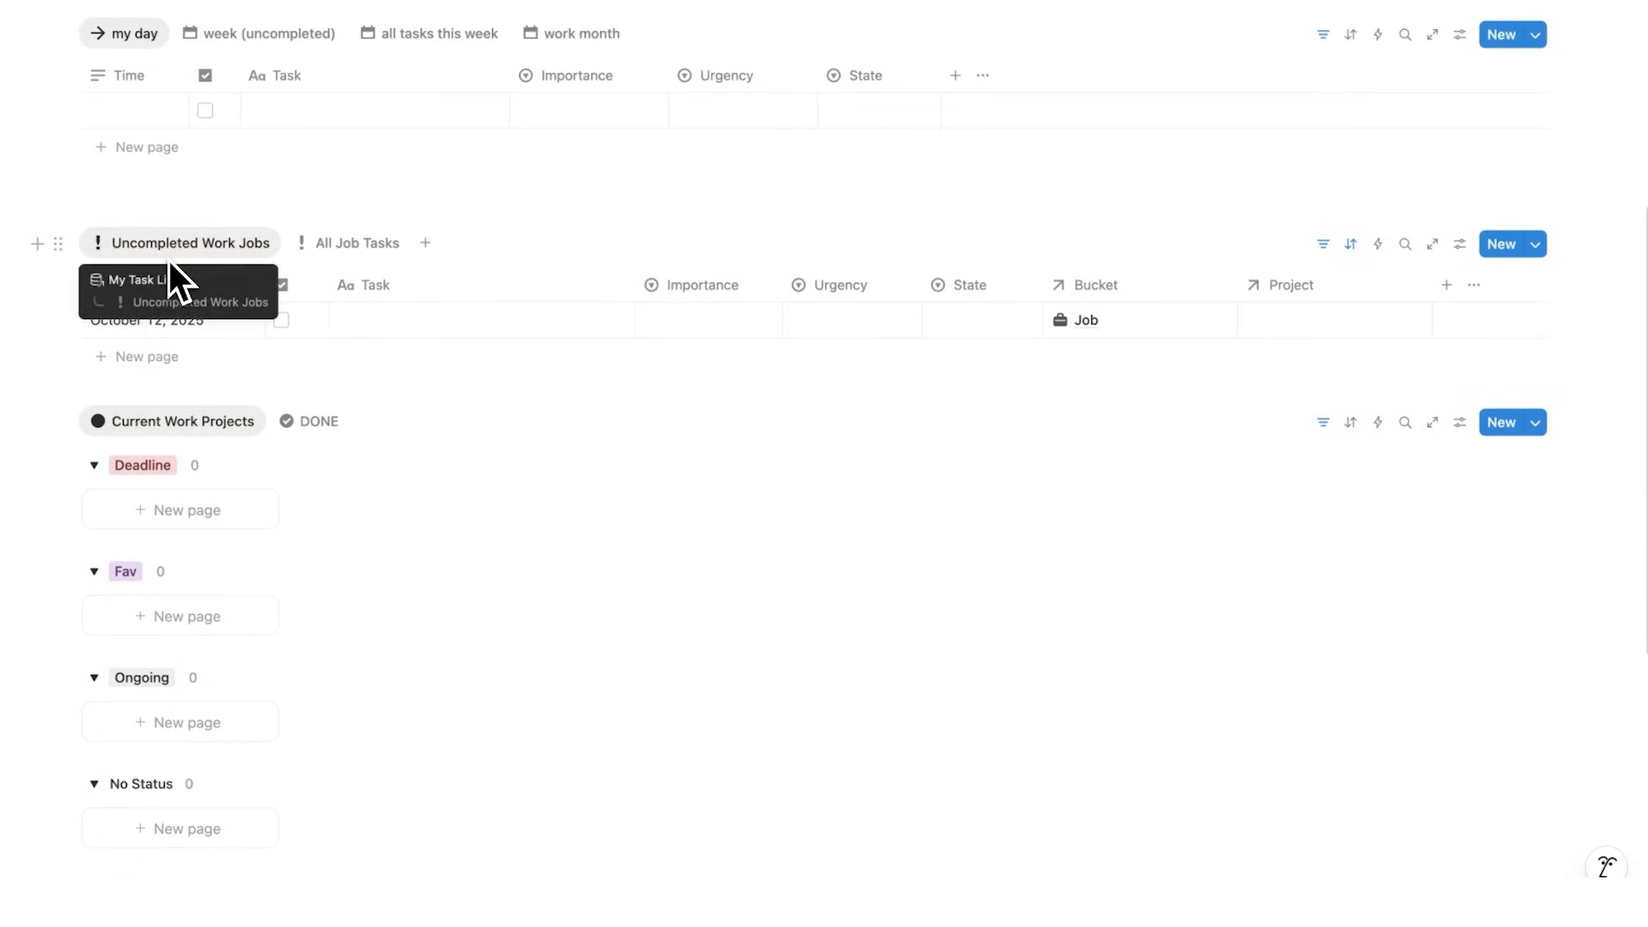
click(352, 249)
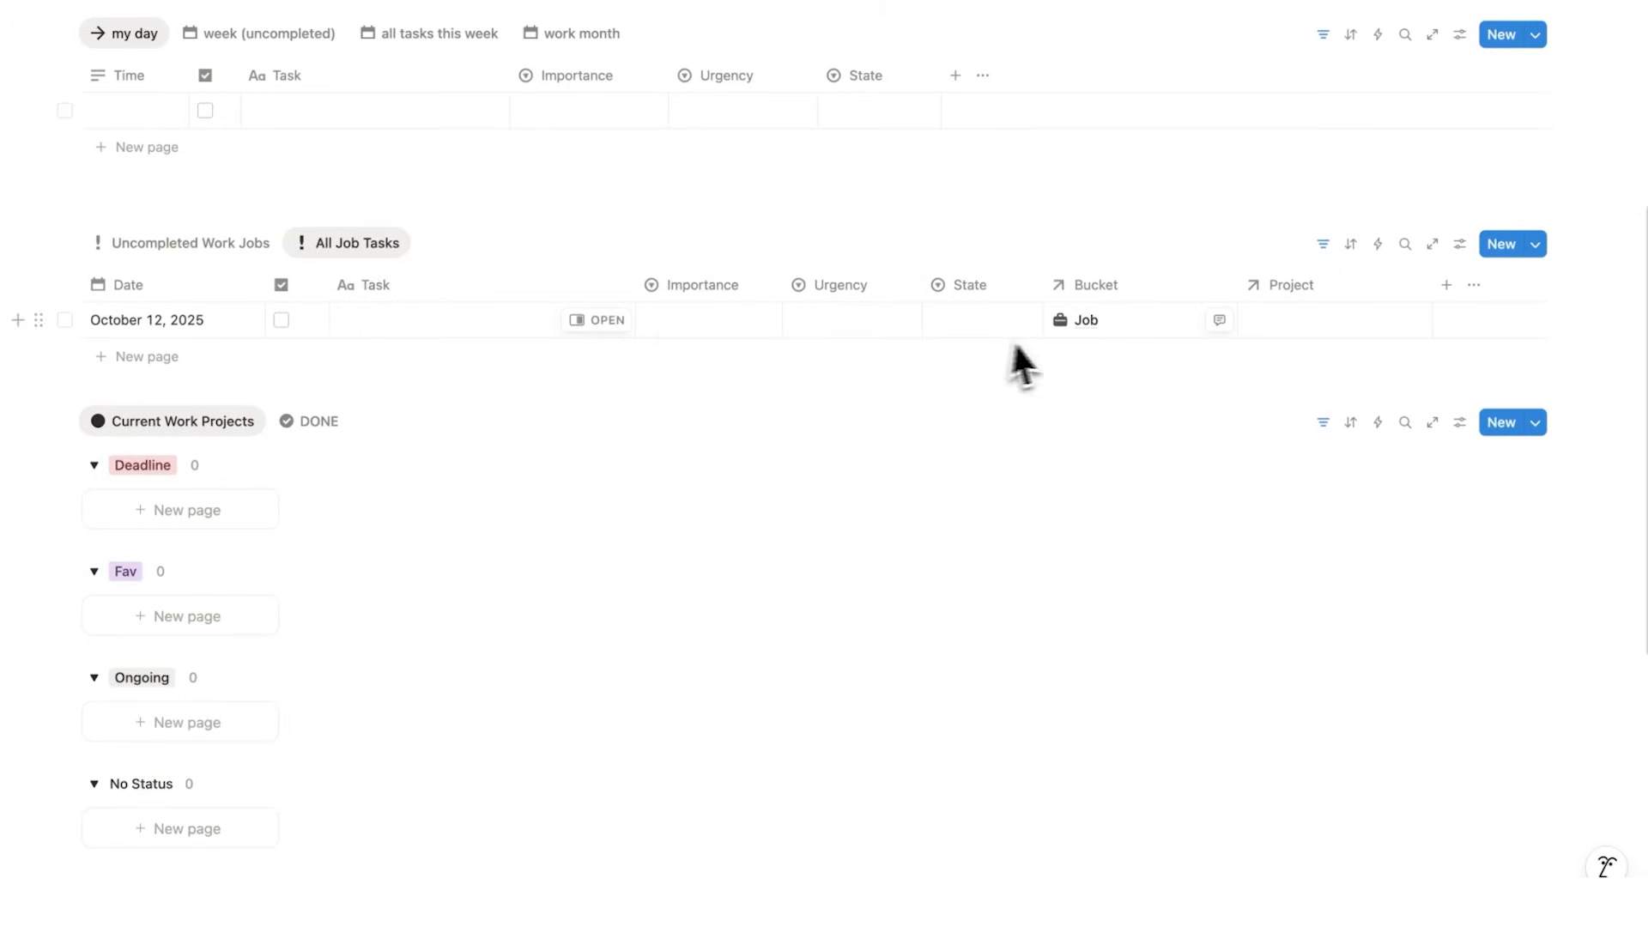
click(225, 251)
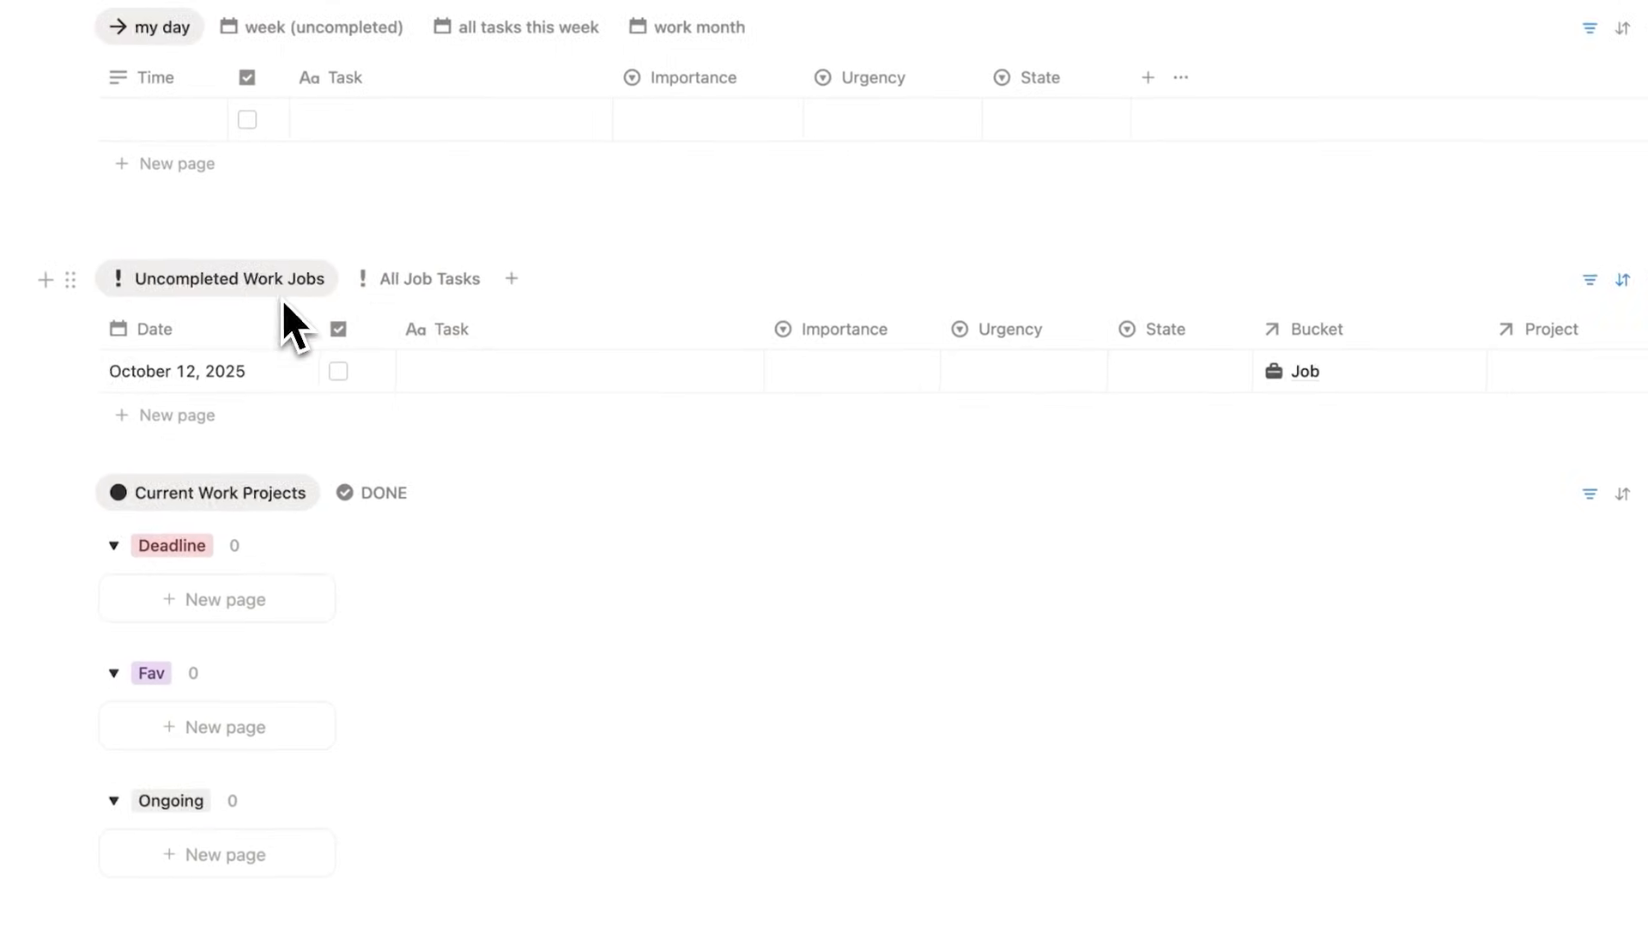
scroll(352, 285, down, 1)
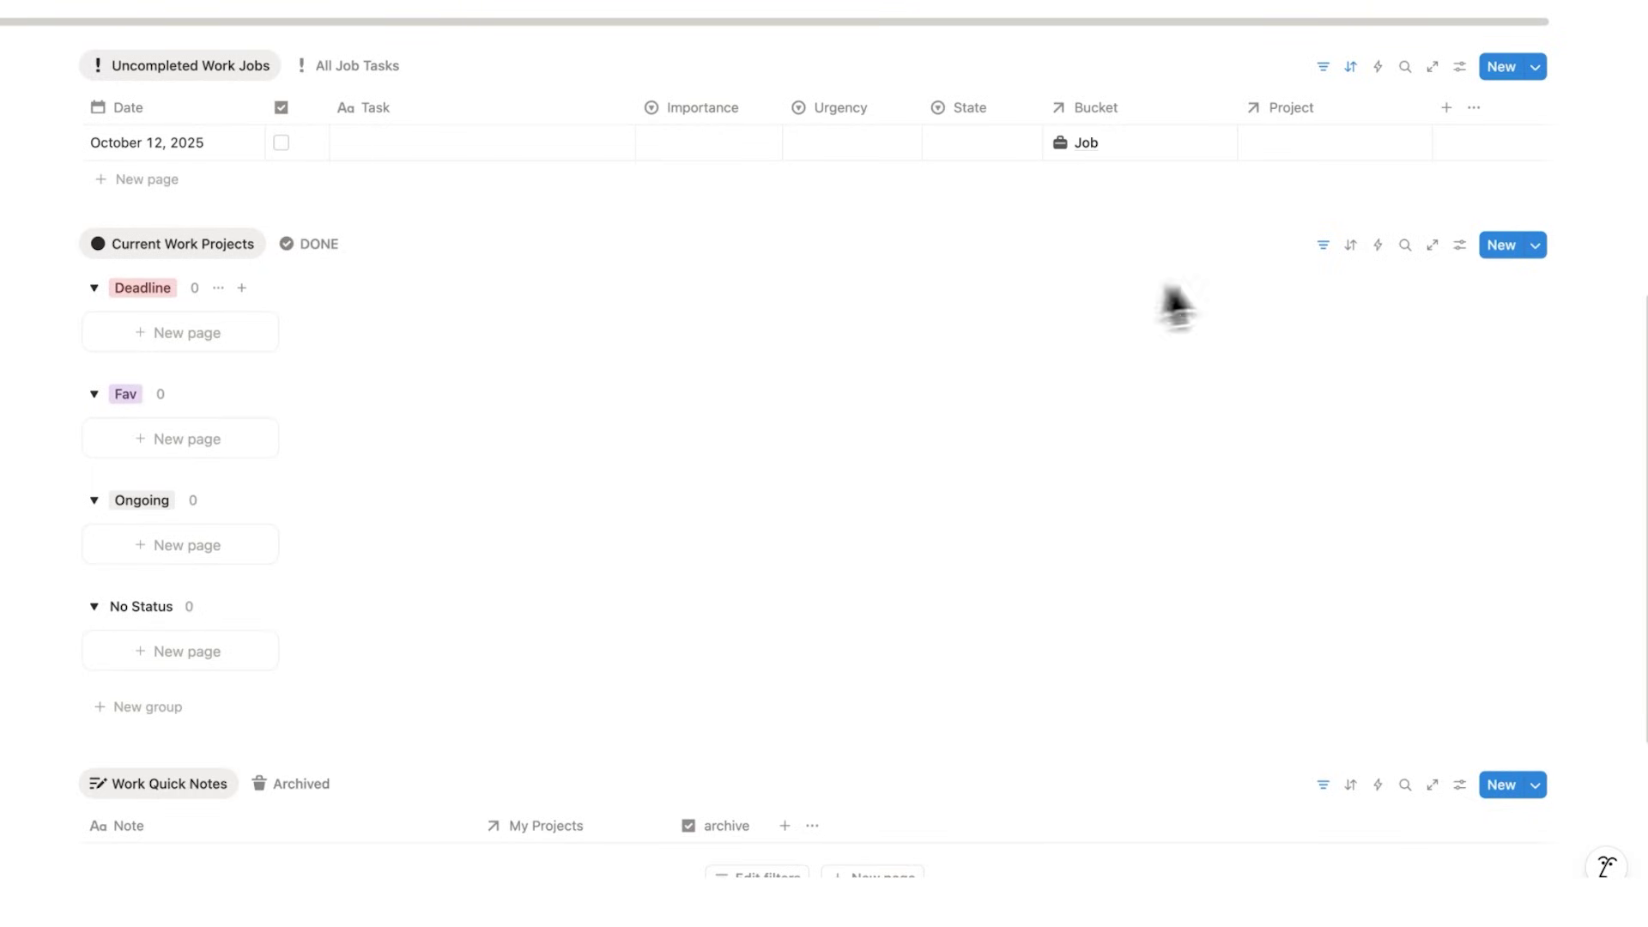
click(1323, 245)
click(126, 292)
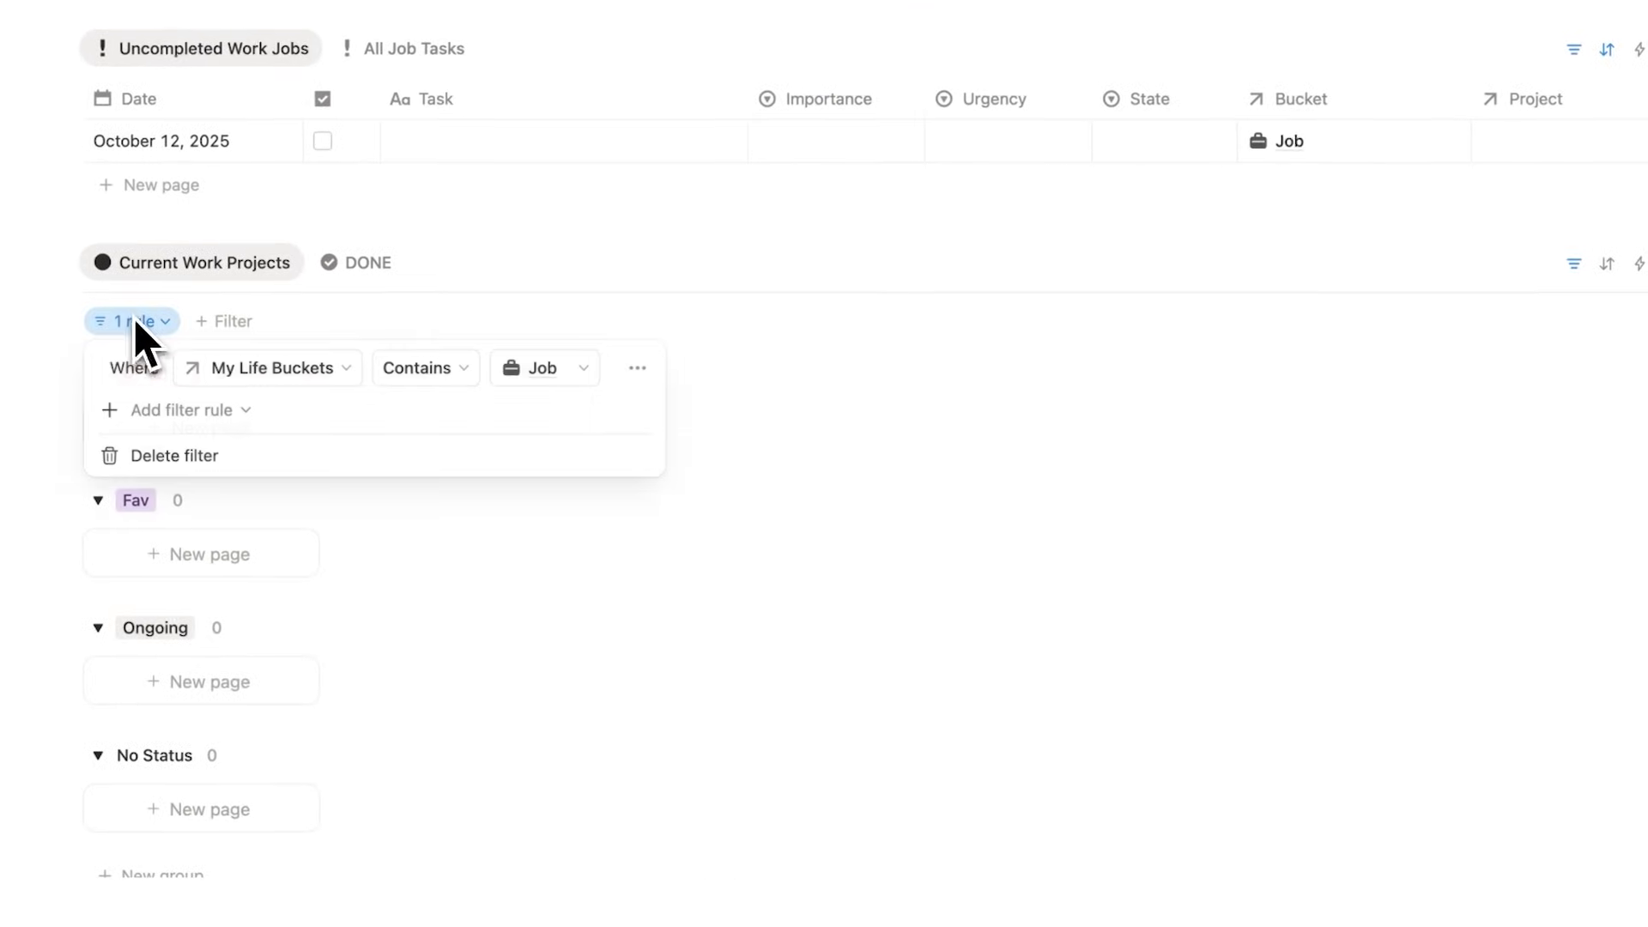
Step: Add a new project to Current Work Projects and title it 'Project'
click(209, 809)
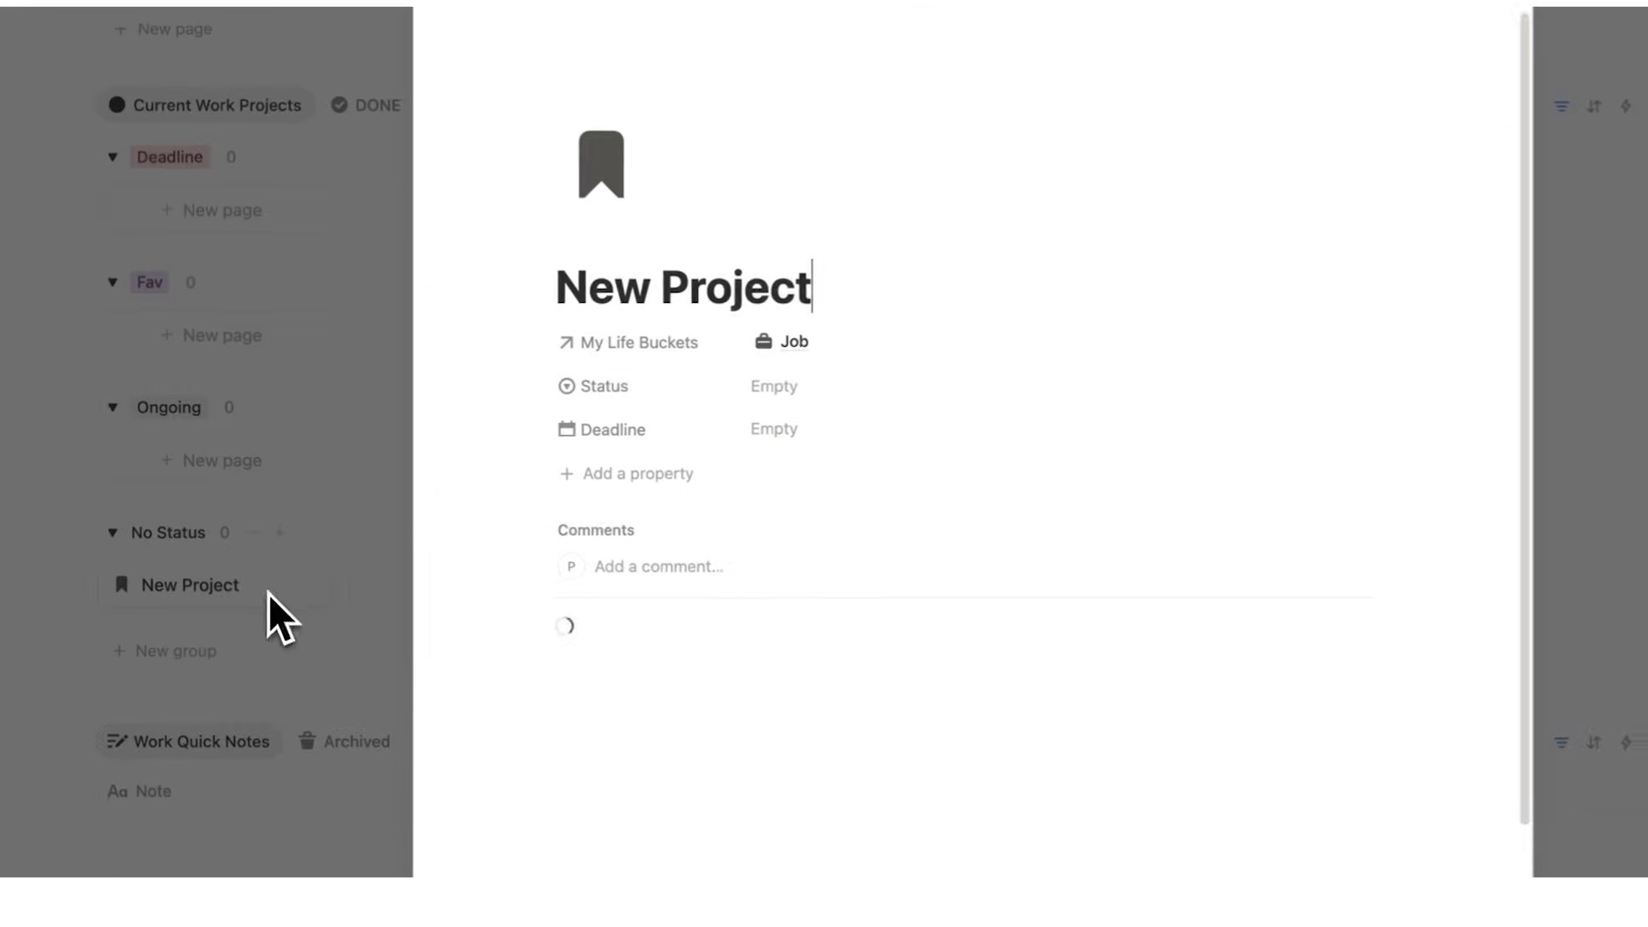
triple_click(752, 296)
text(Project)
click(306, 438)
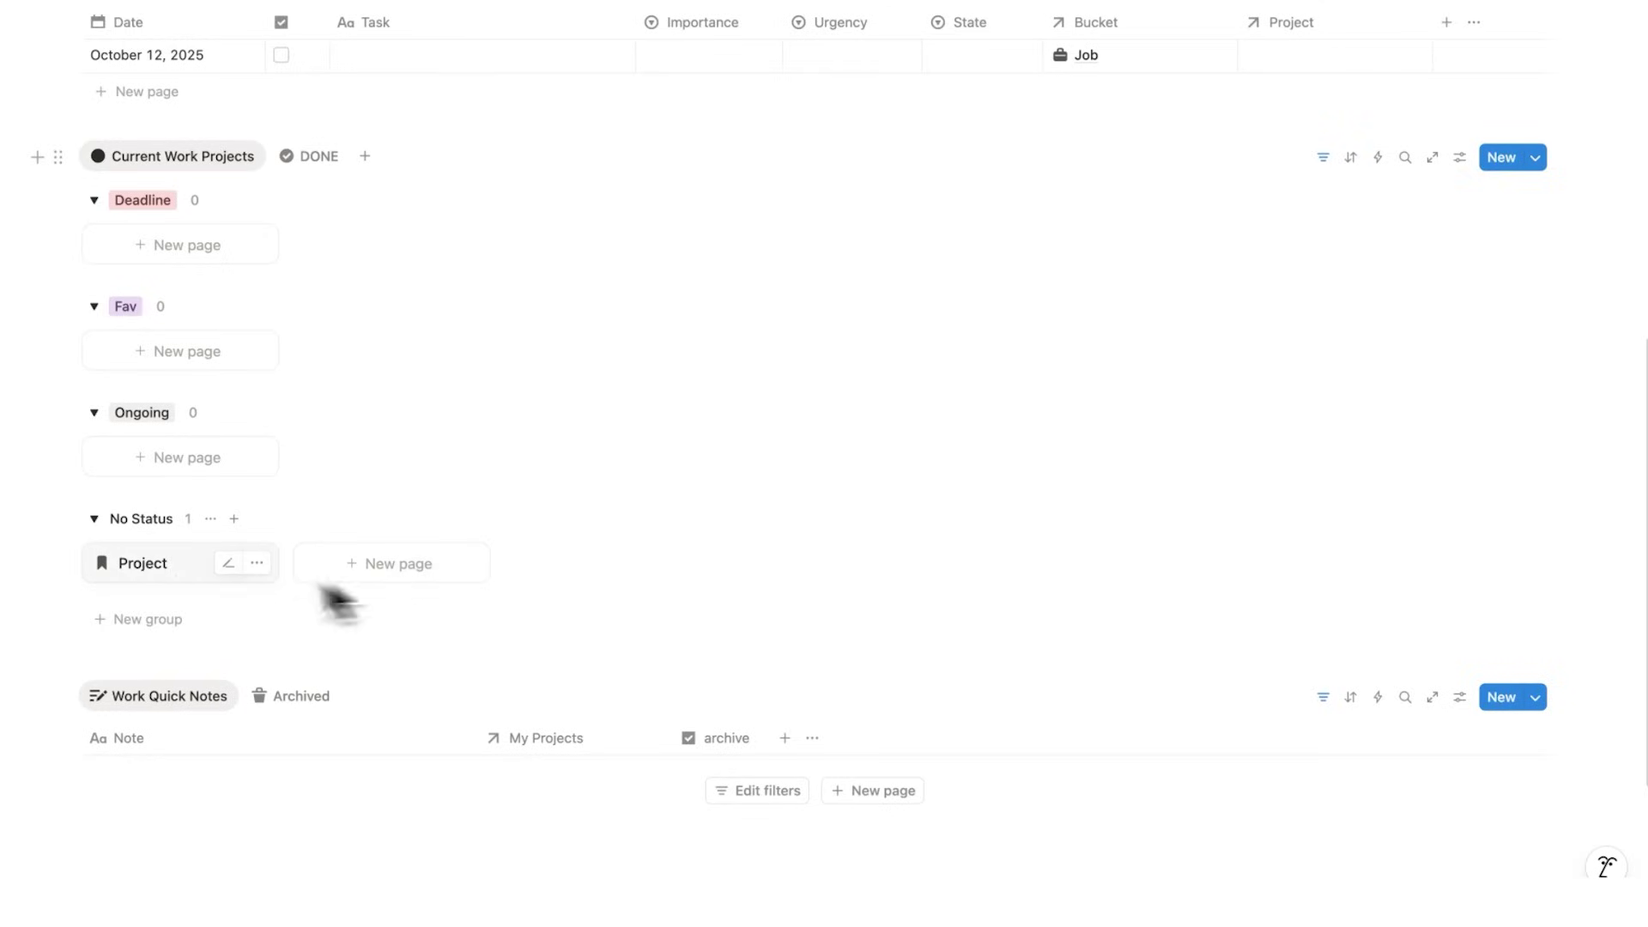
Step: Retitle the project 'Presentation' and set its Status to Fav
click(179, 570)
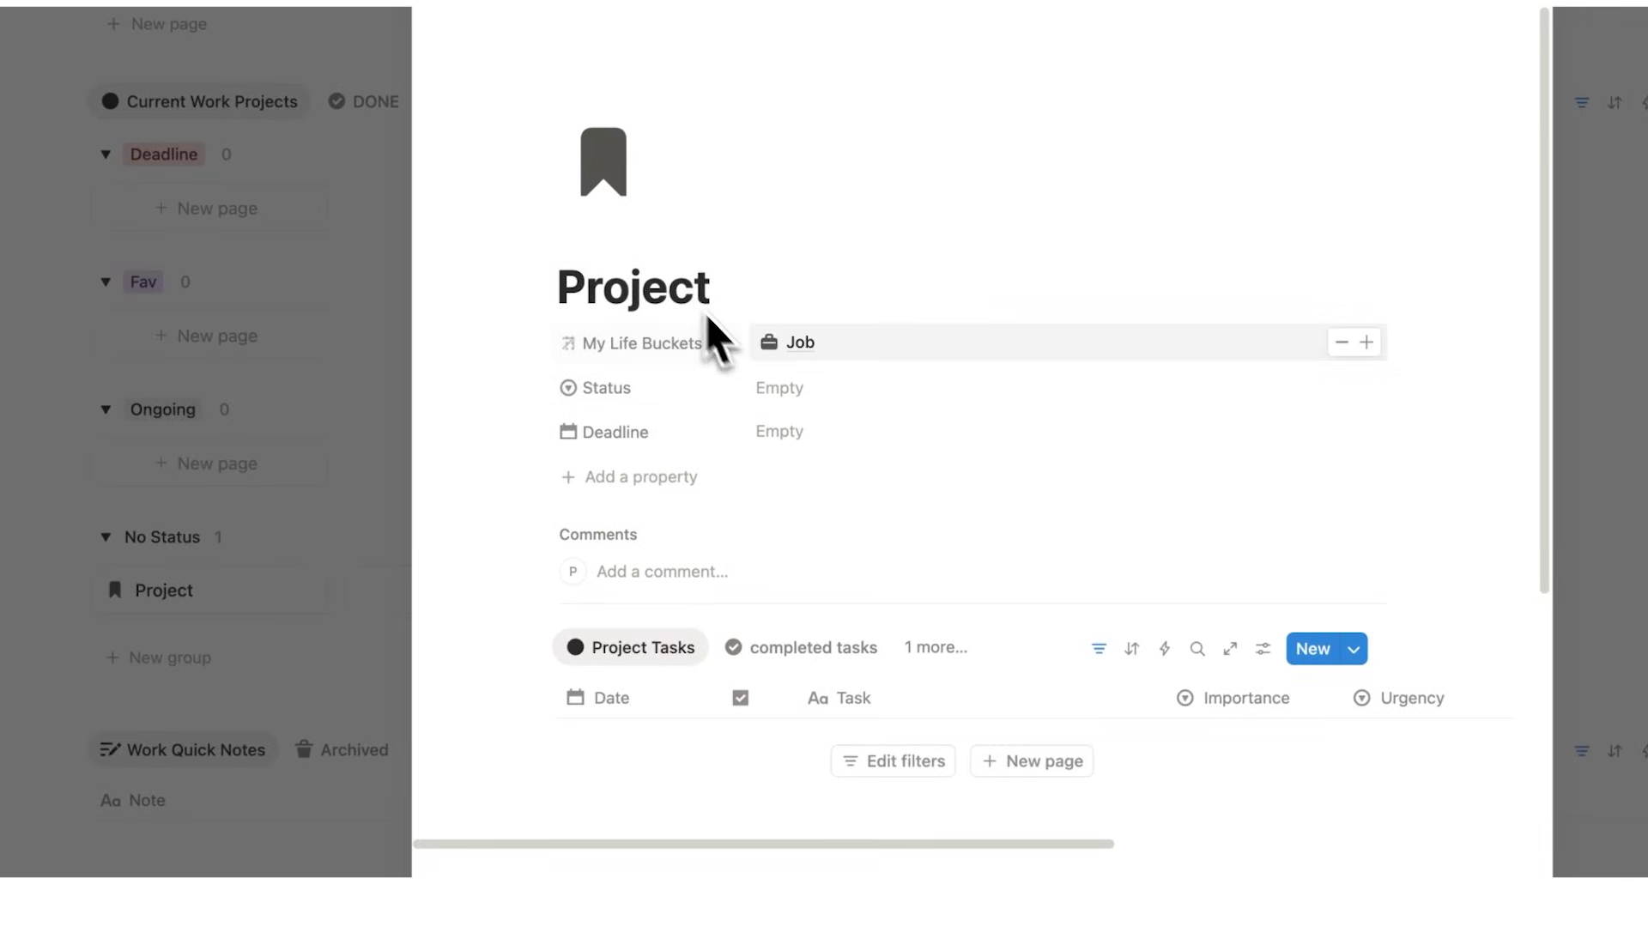
double_click(786, 313)
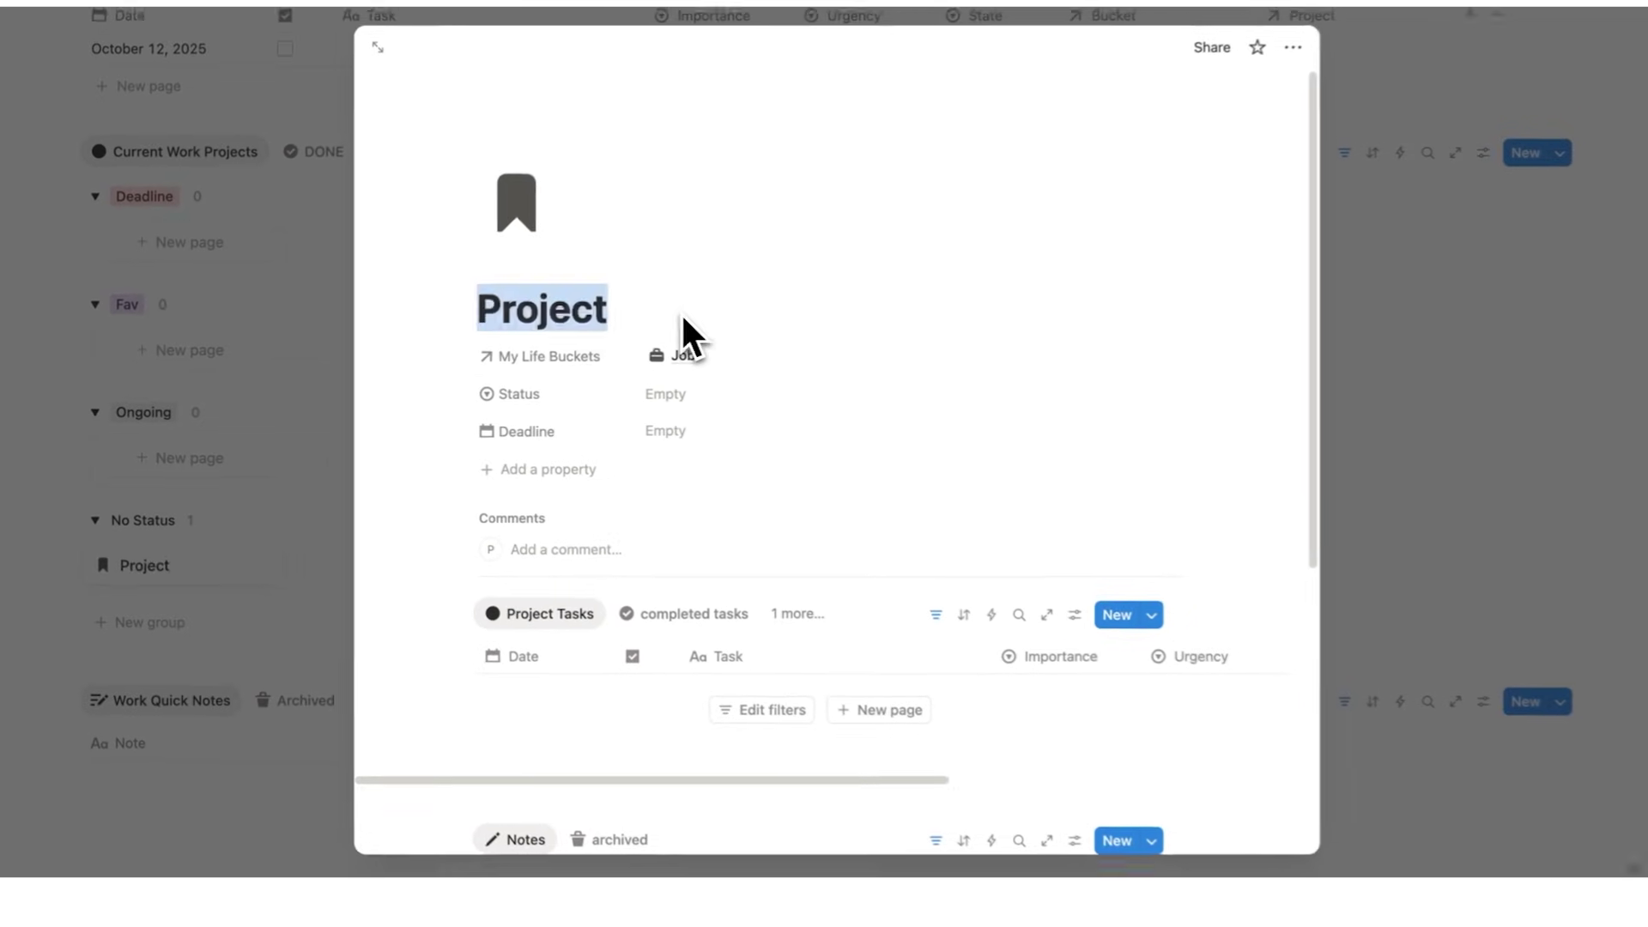
text(Pres)
text(entation)
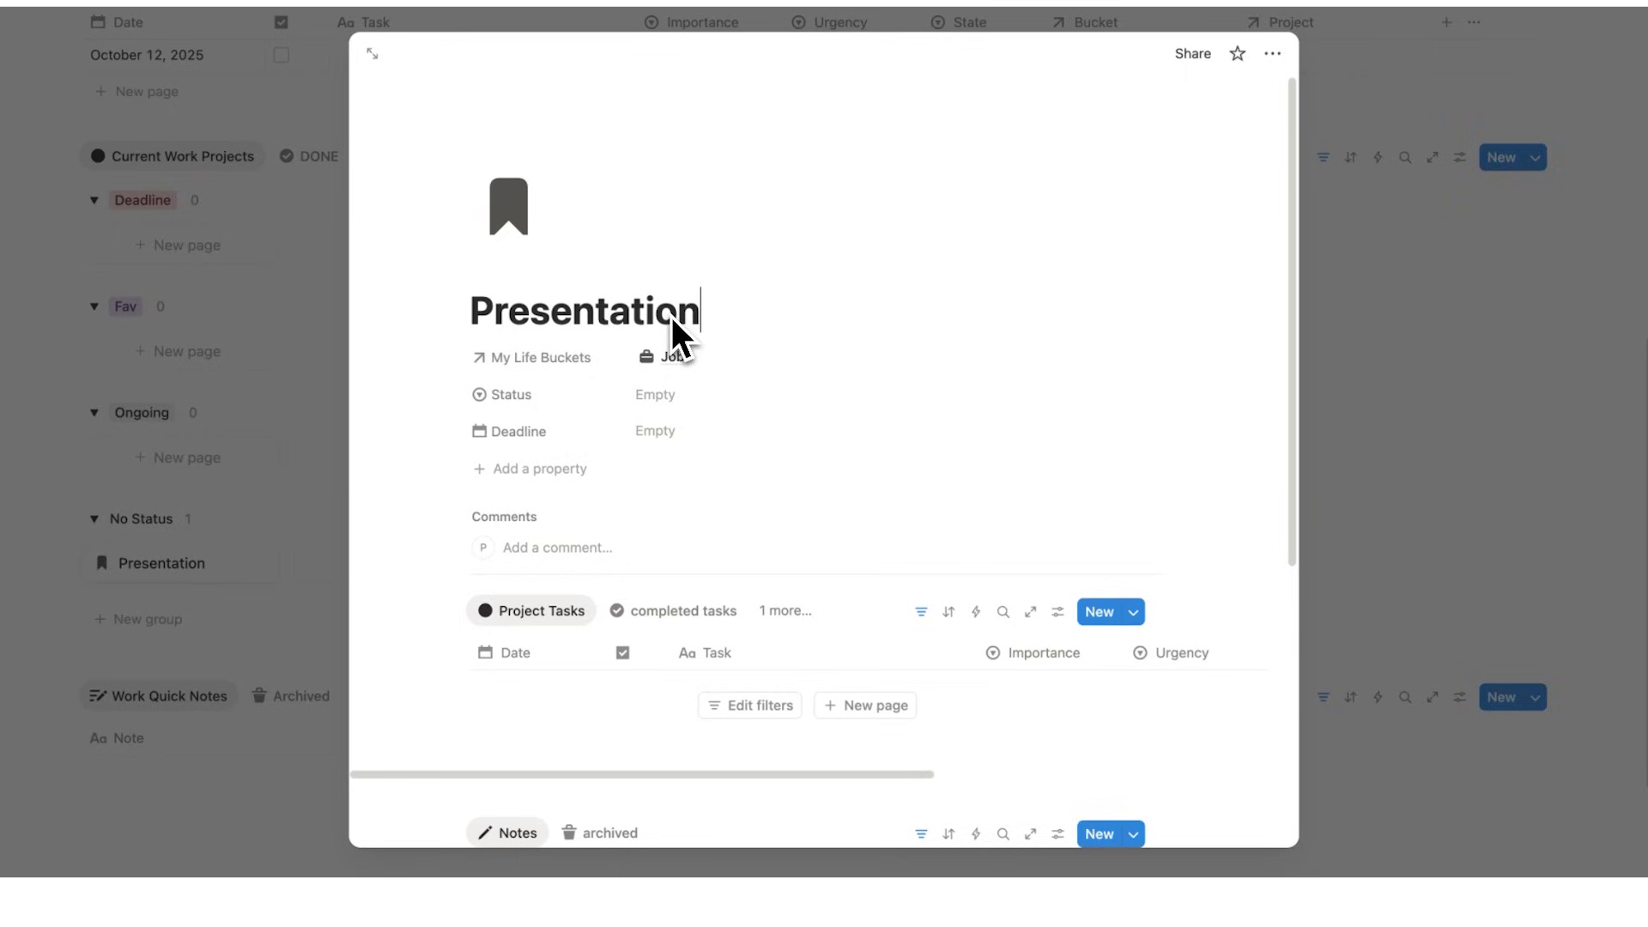
click(655, 394)
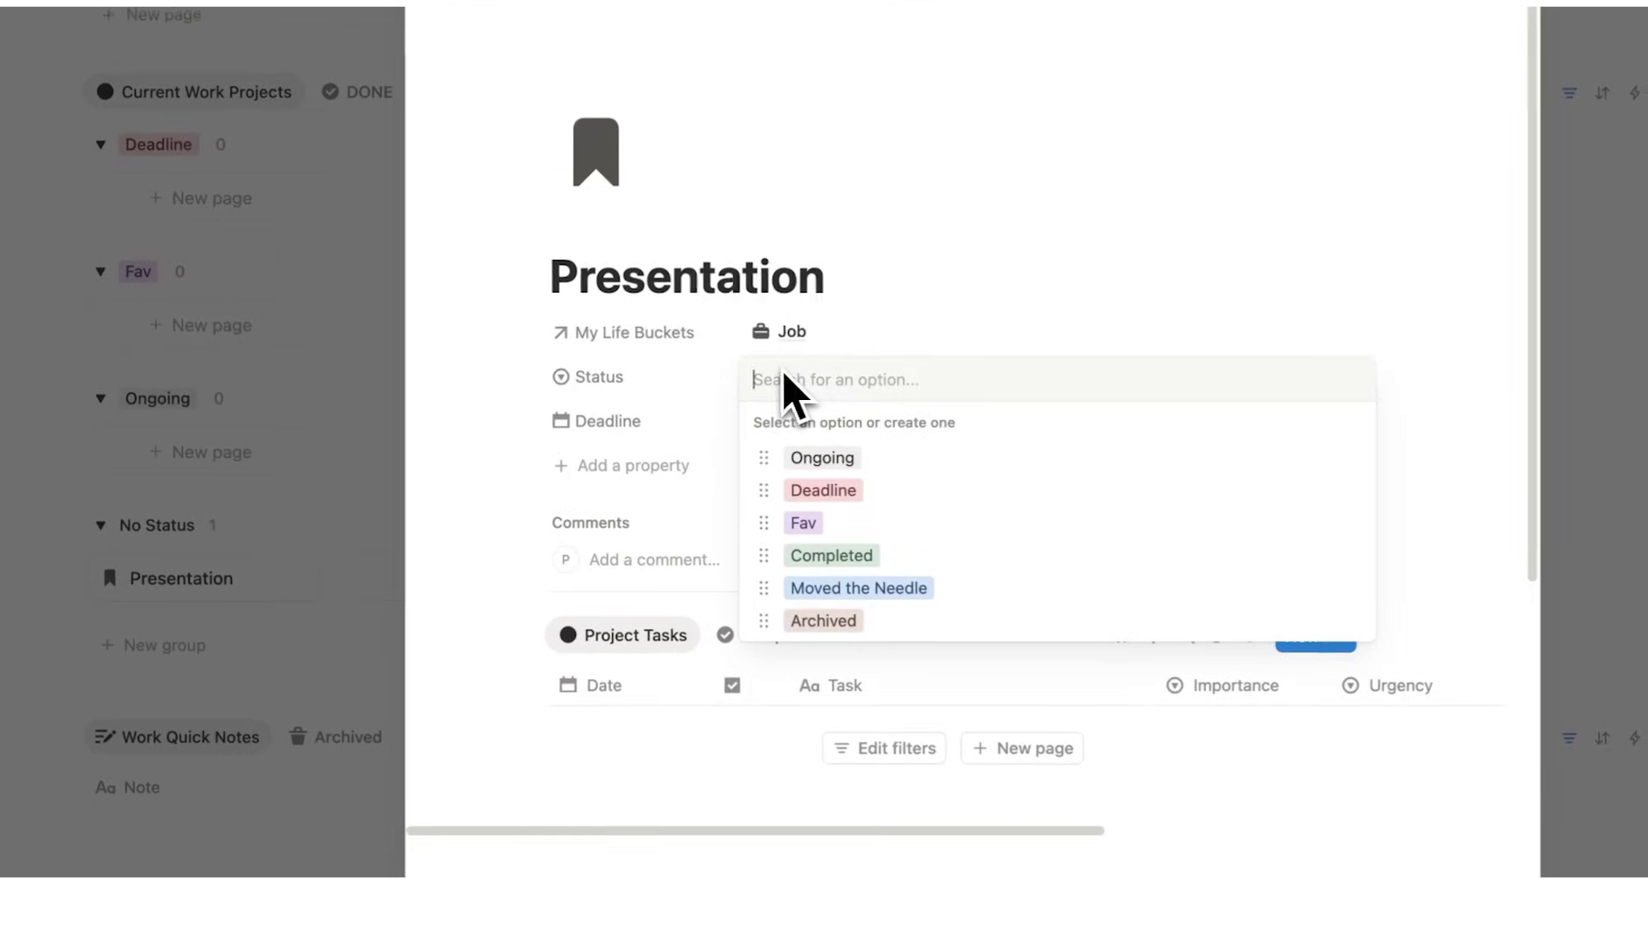
click(825, 527)
click(350, 399)
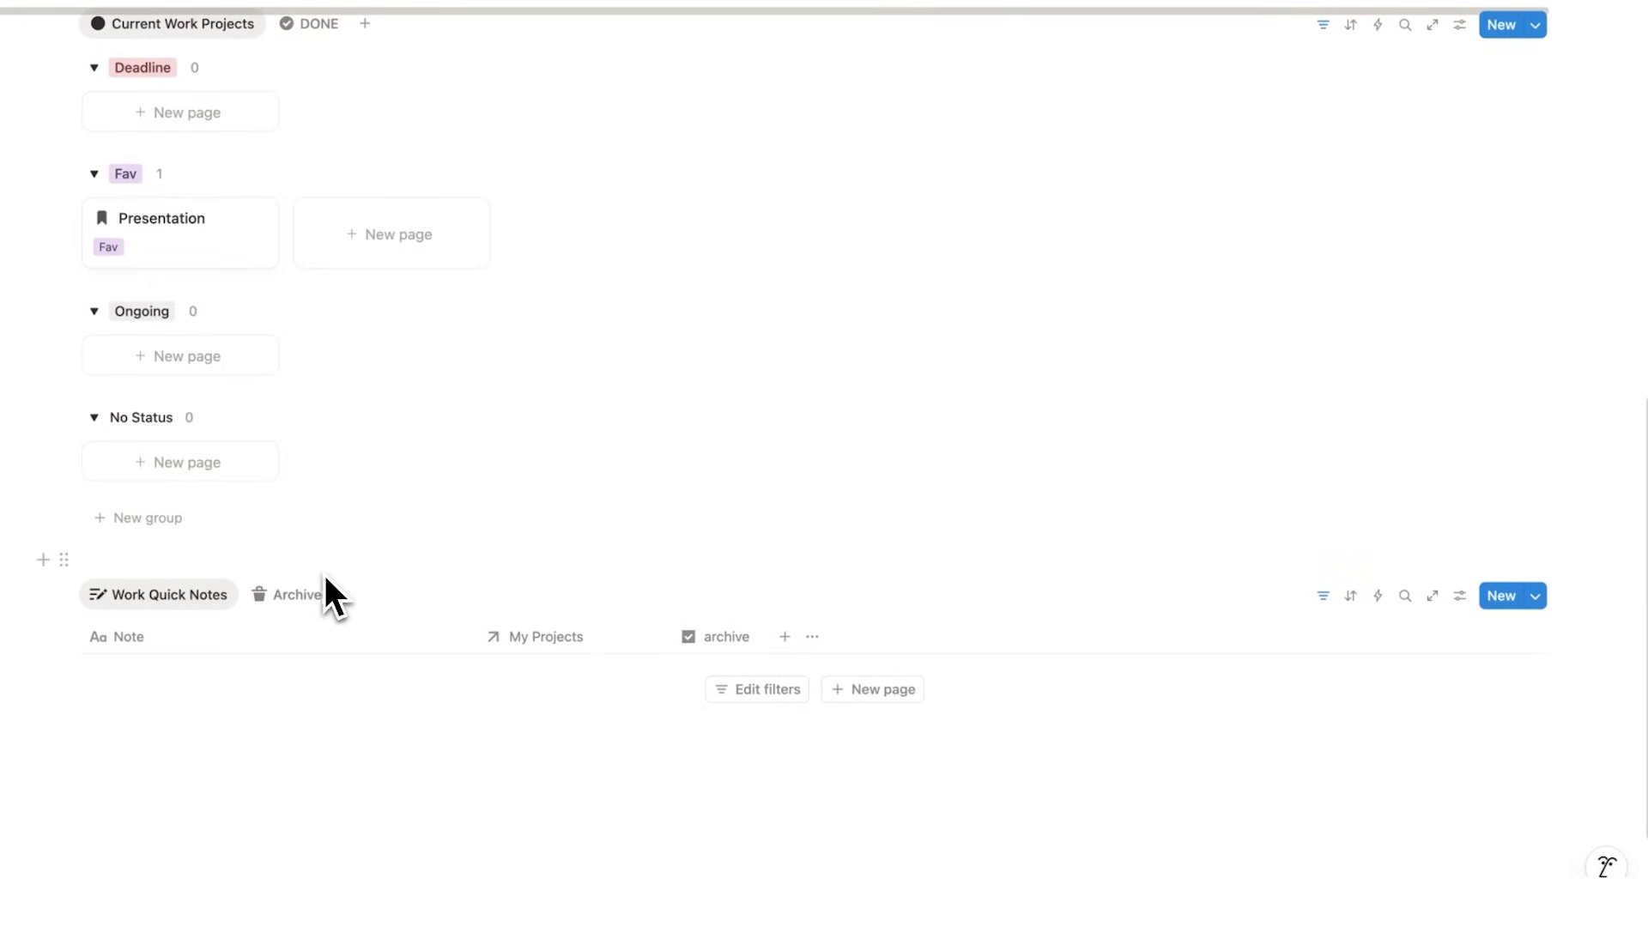
click(888, 689)
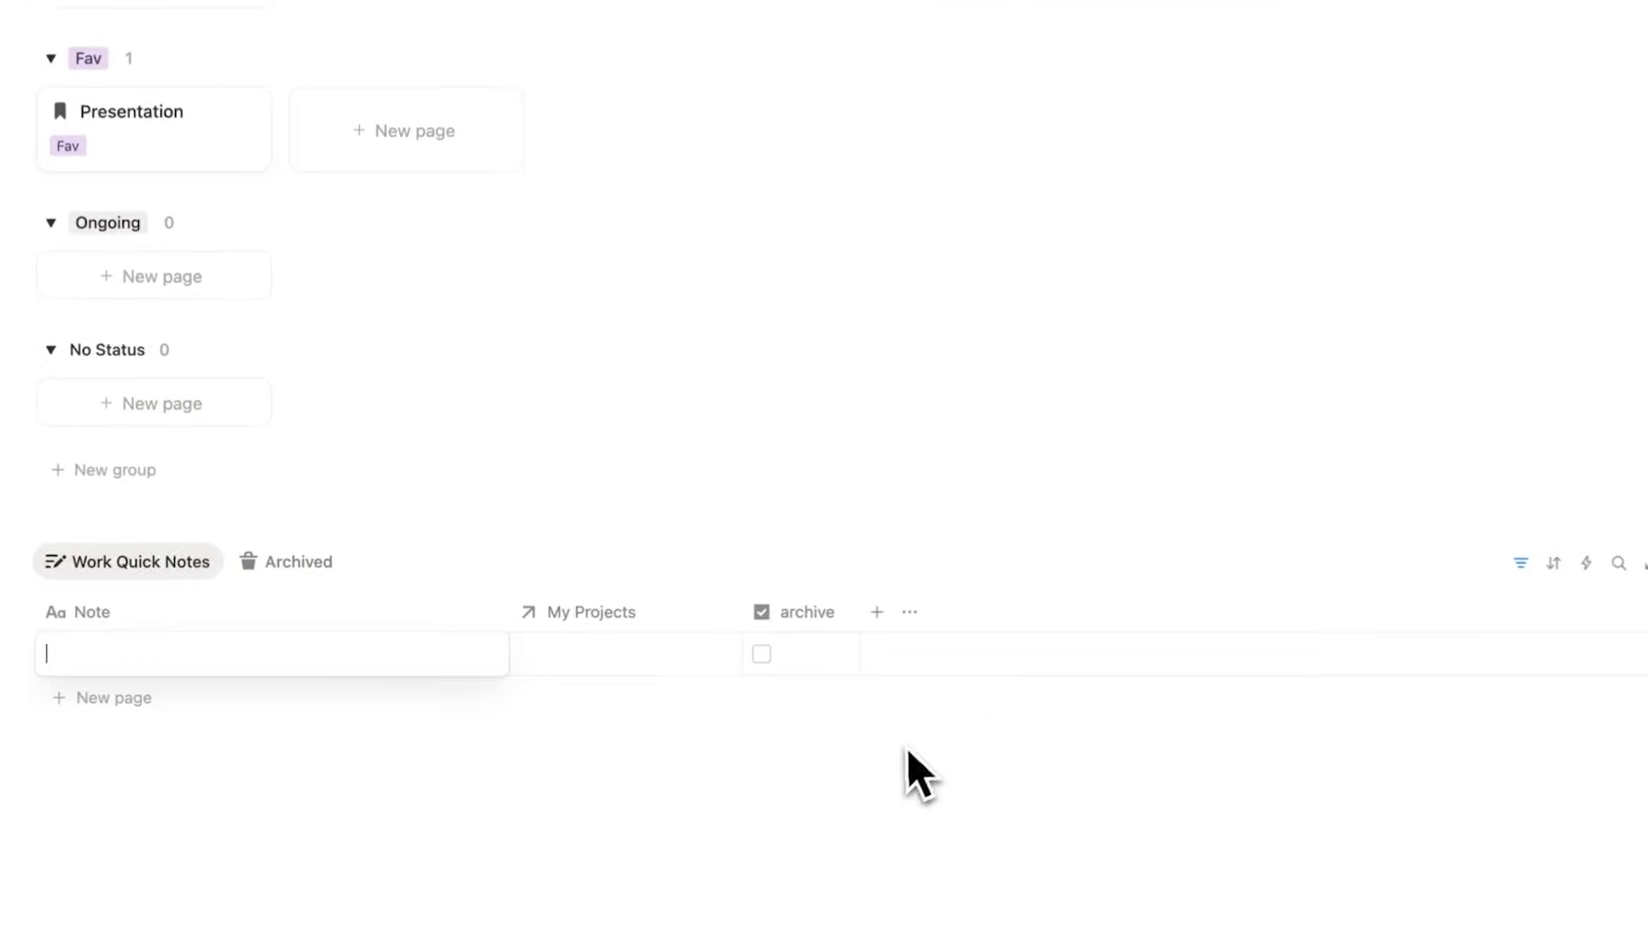
click(313, 562)
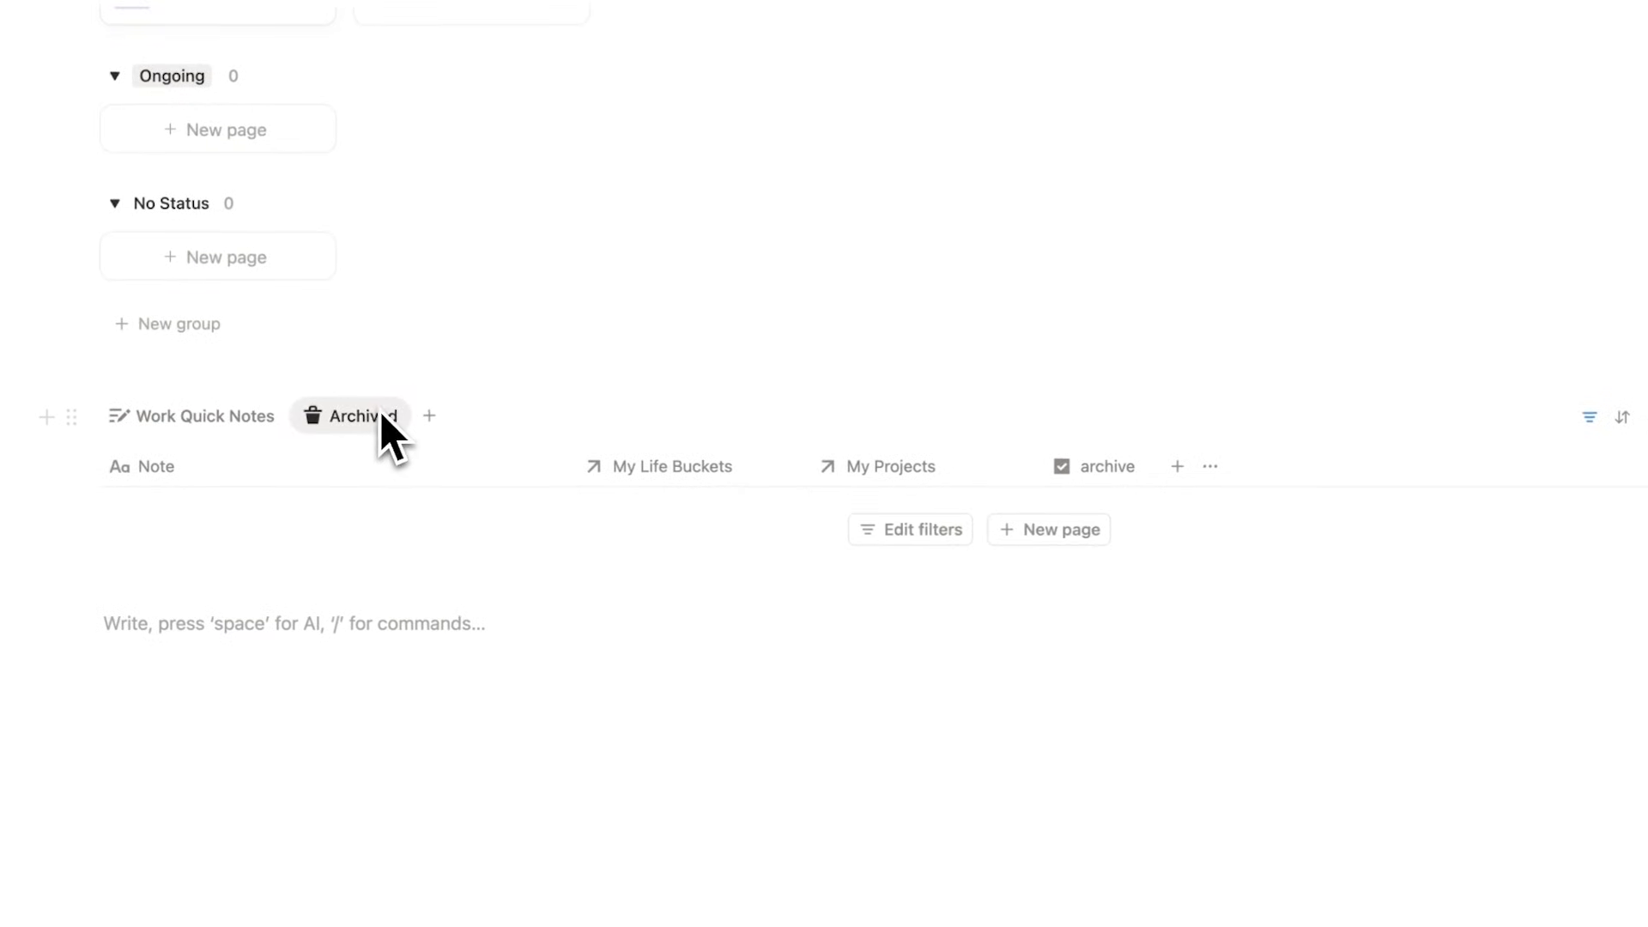
click(241, 422)
scroll(523, 614, up, 10)
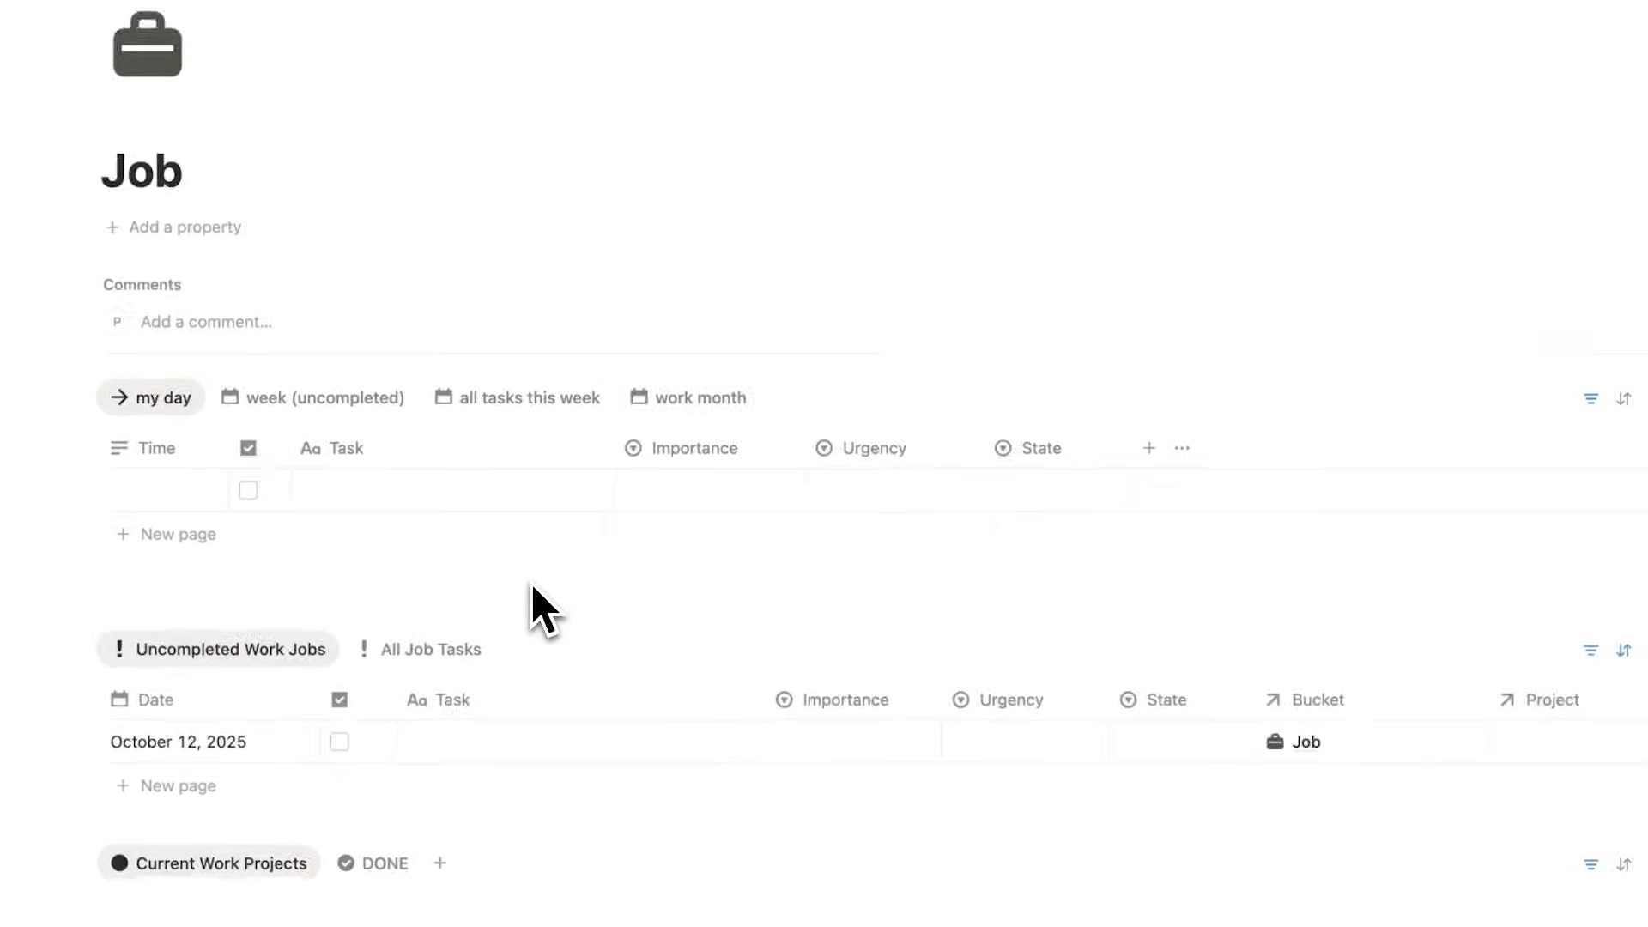
scroll(725, 361, down, 4)
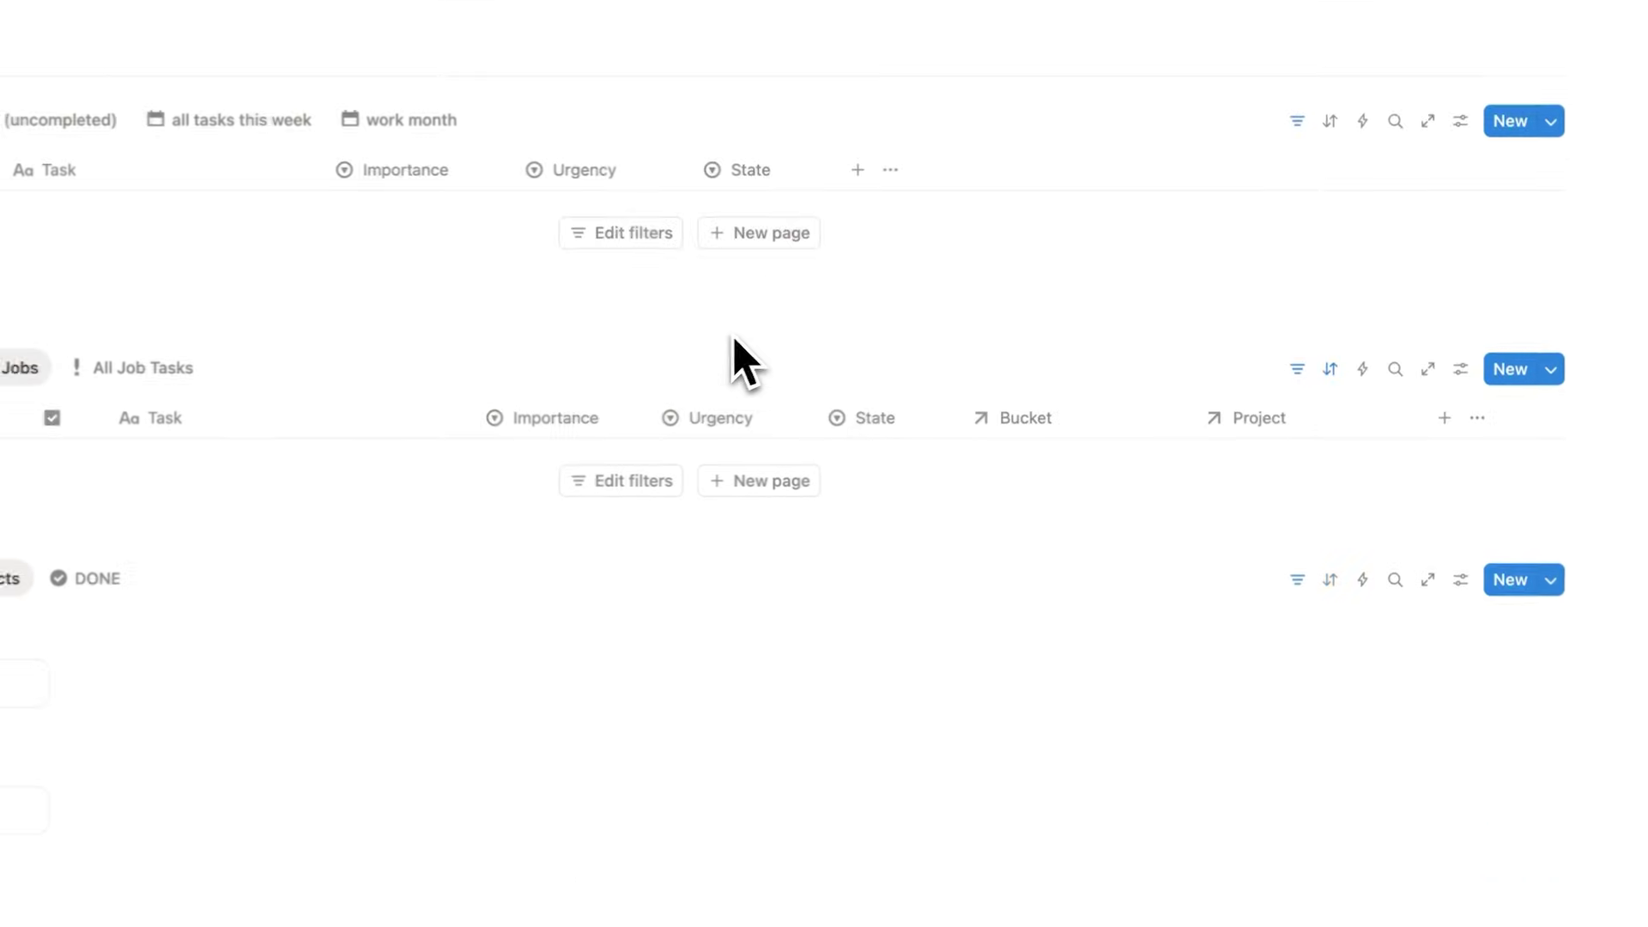
scroll(733, 339, down, 3)
scroll(831, 383, up, 7)
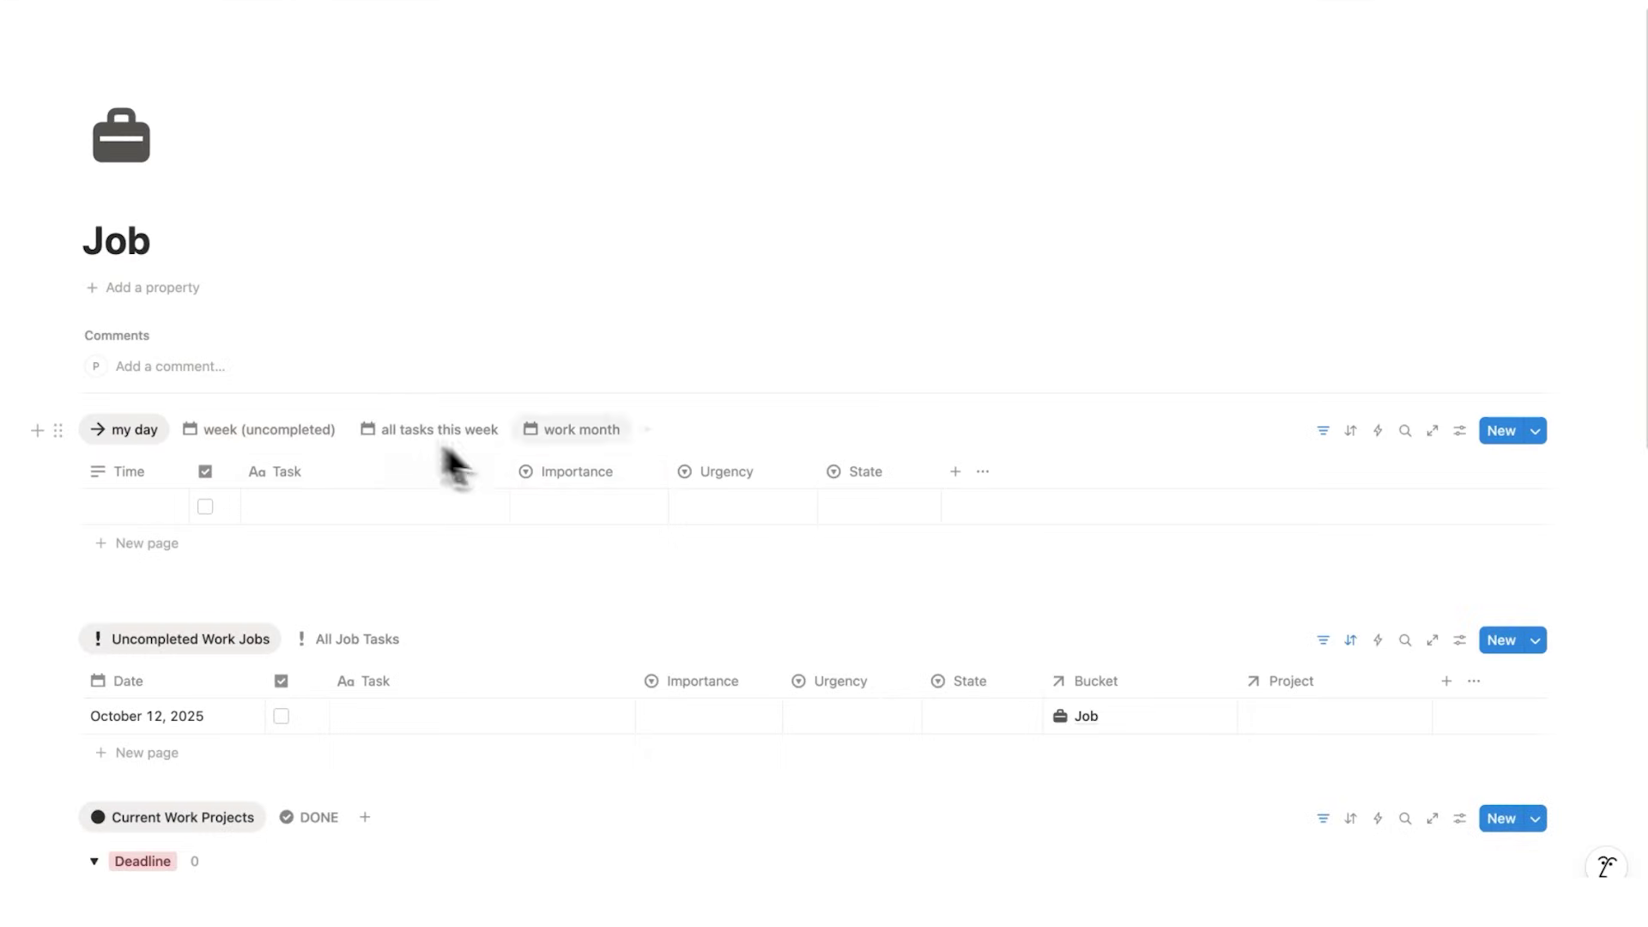
Step: Scroll down to the Uncompleted Work Jobs task table on the Job page
scroll(441, 452, down, 4)
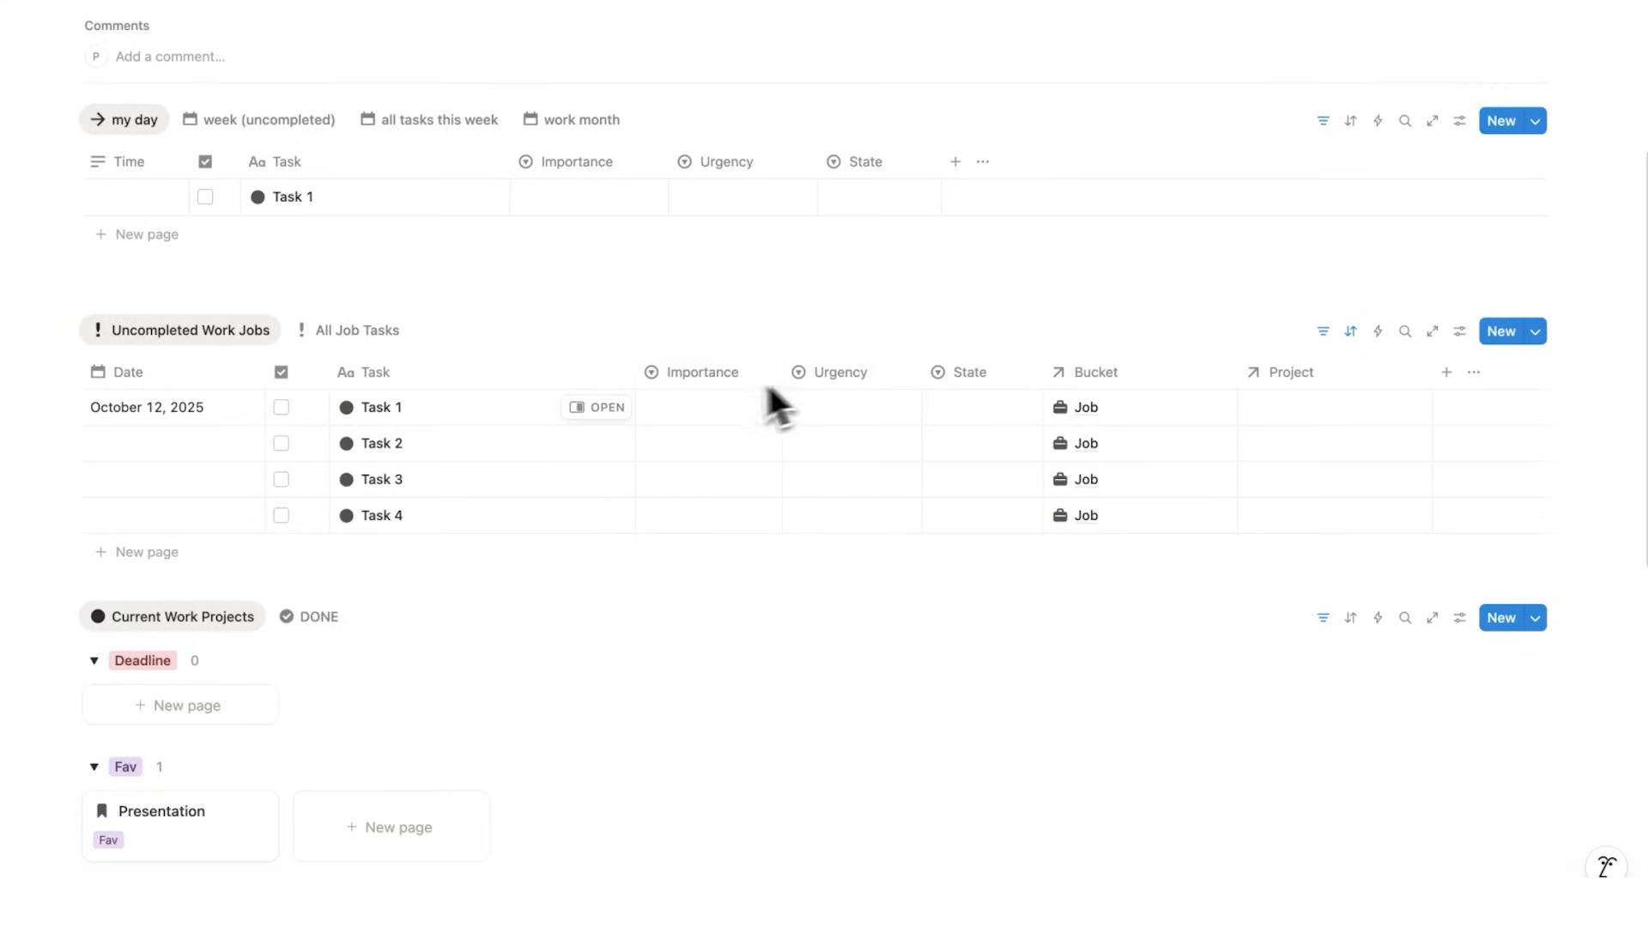
Step: Rate Task 1 Not Important and Not Urgent, and Task 2 Not Important and Urgent
click(712, 403)
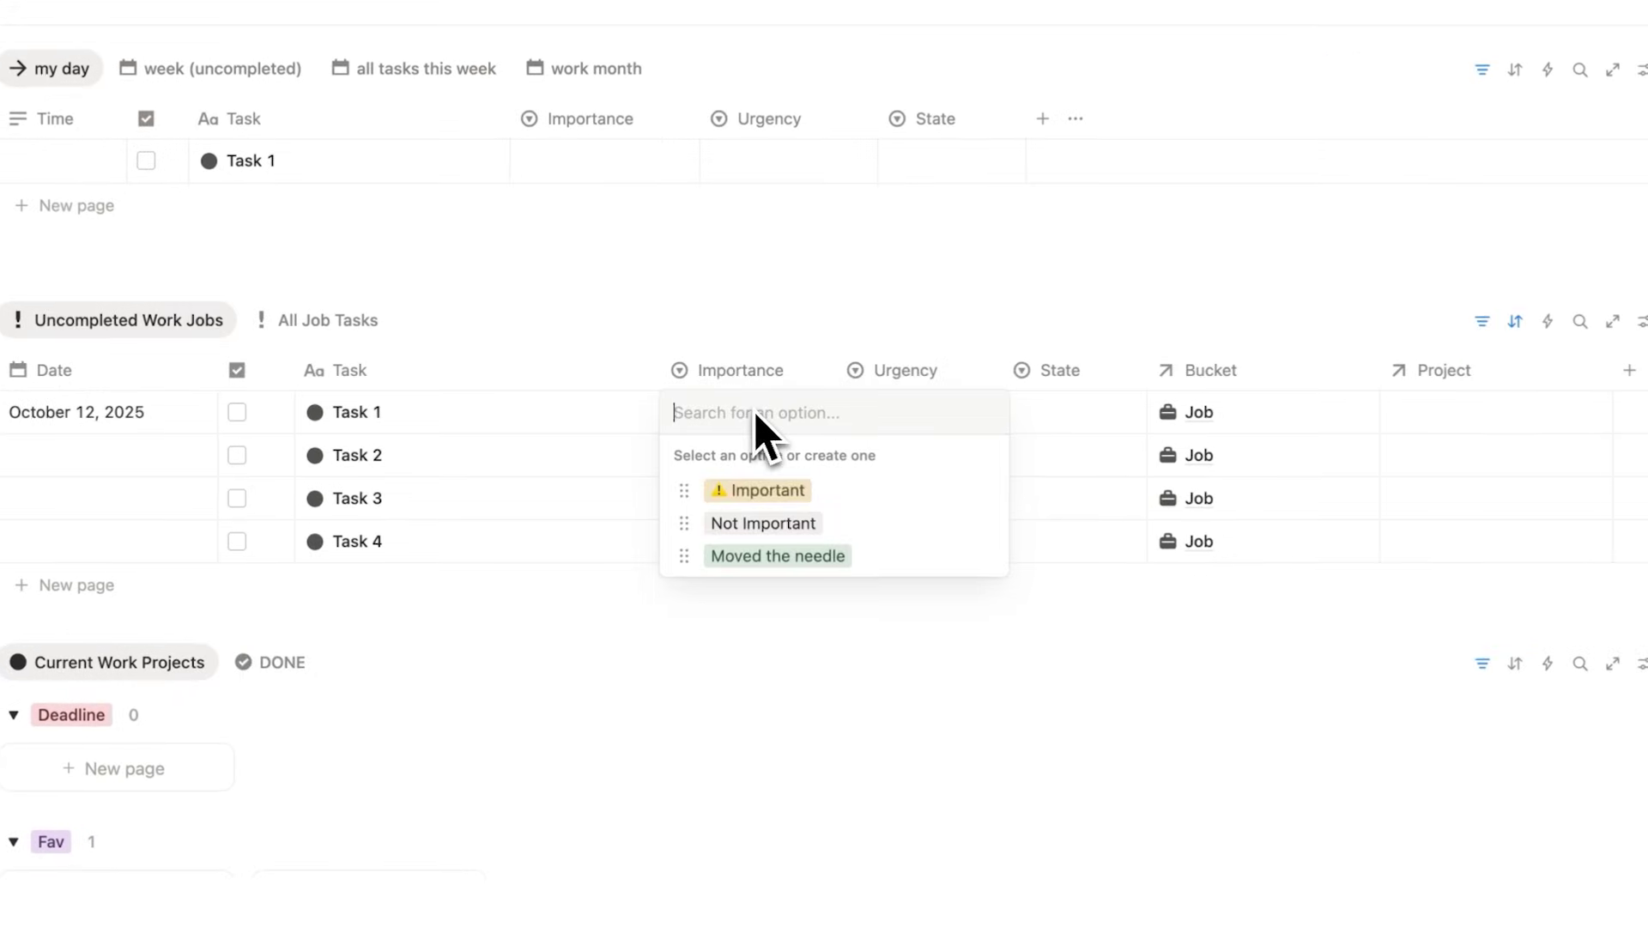
click(719, 496)
click(901, 425)
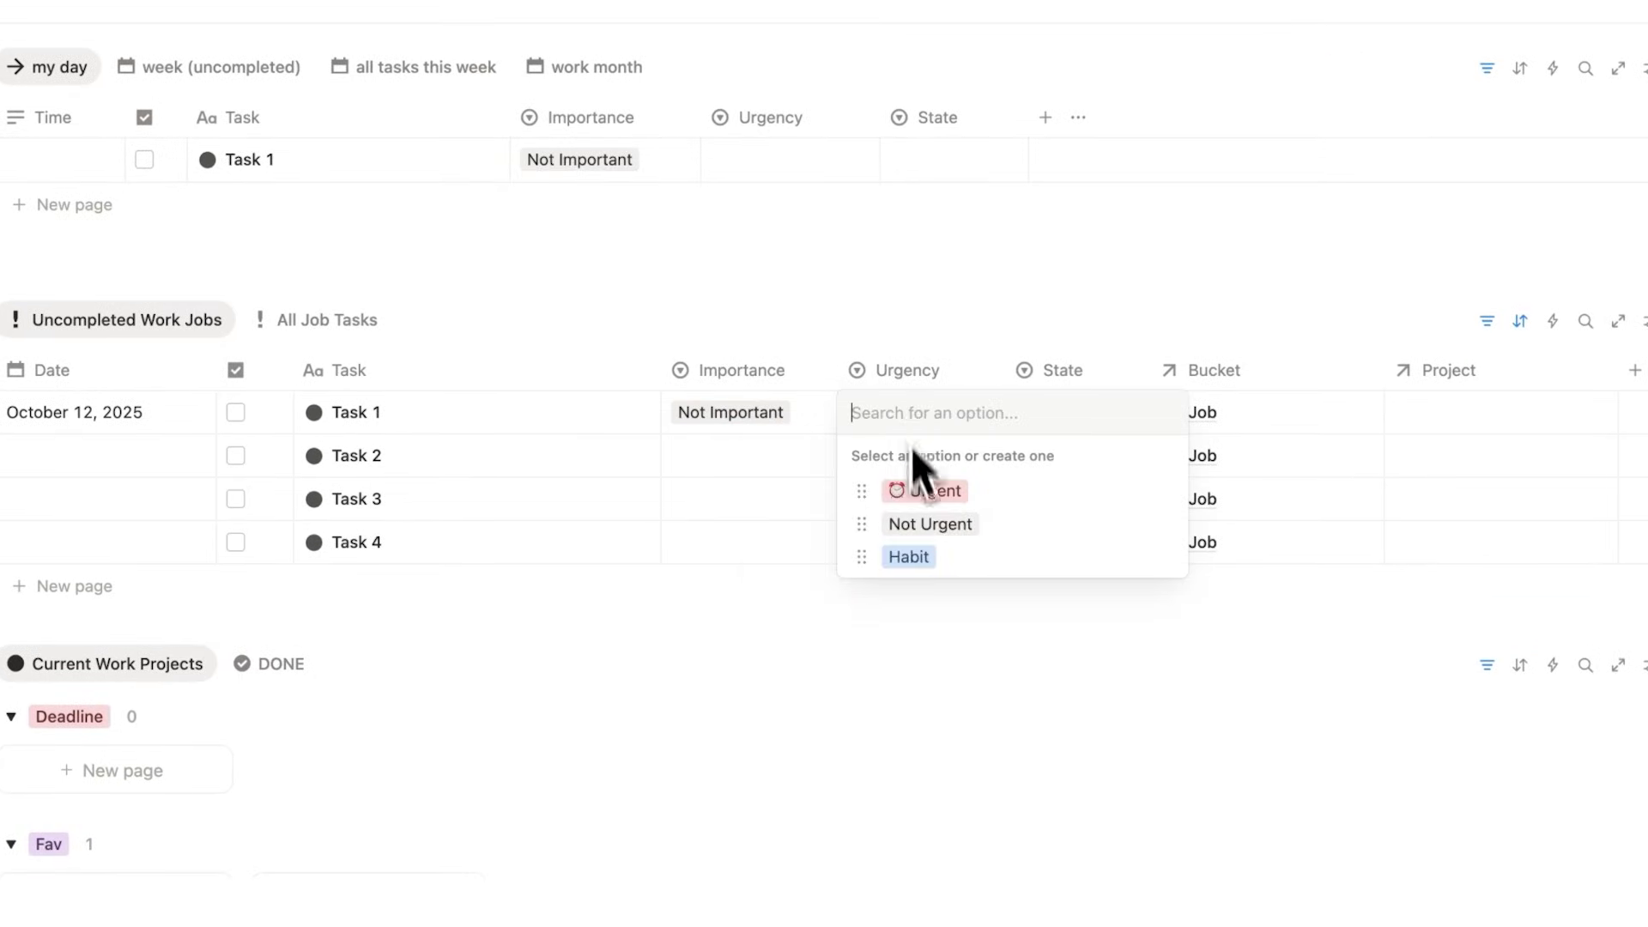
click(921, 524)
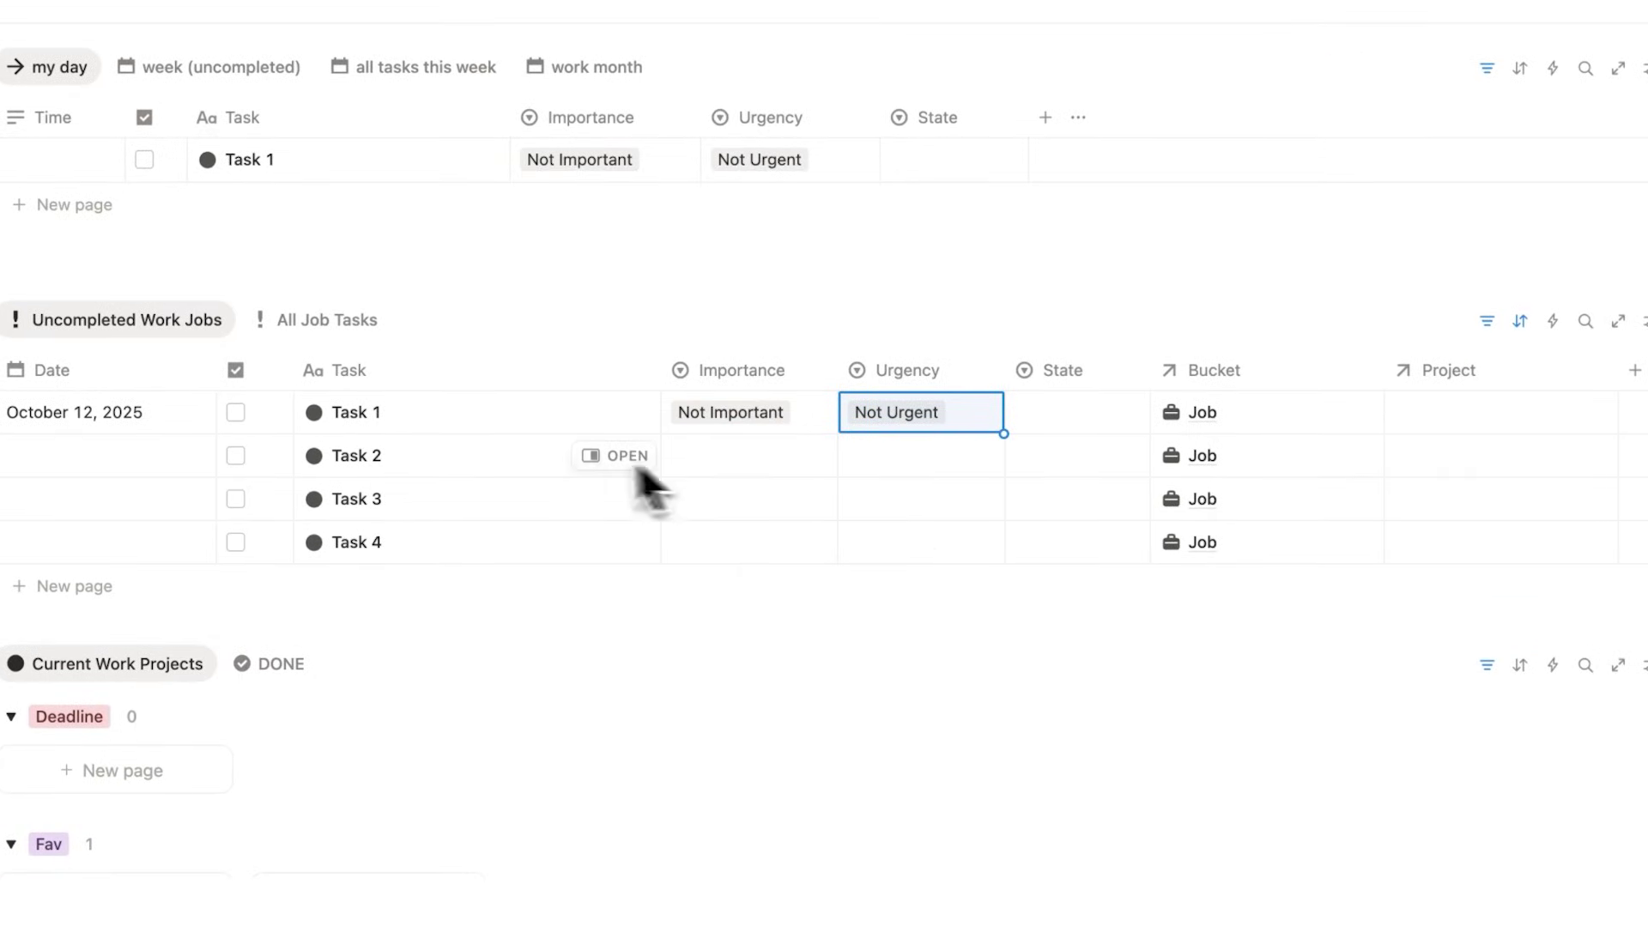
click(722, 459)
click(737, 567)
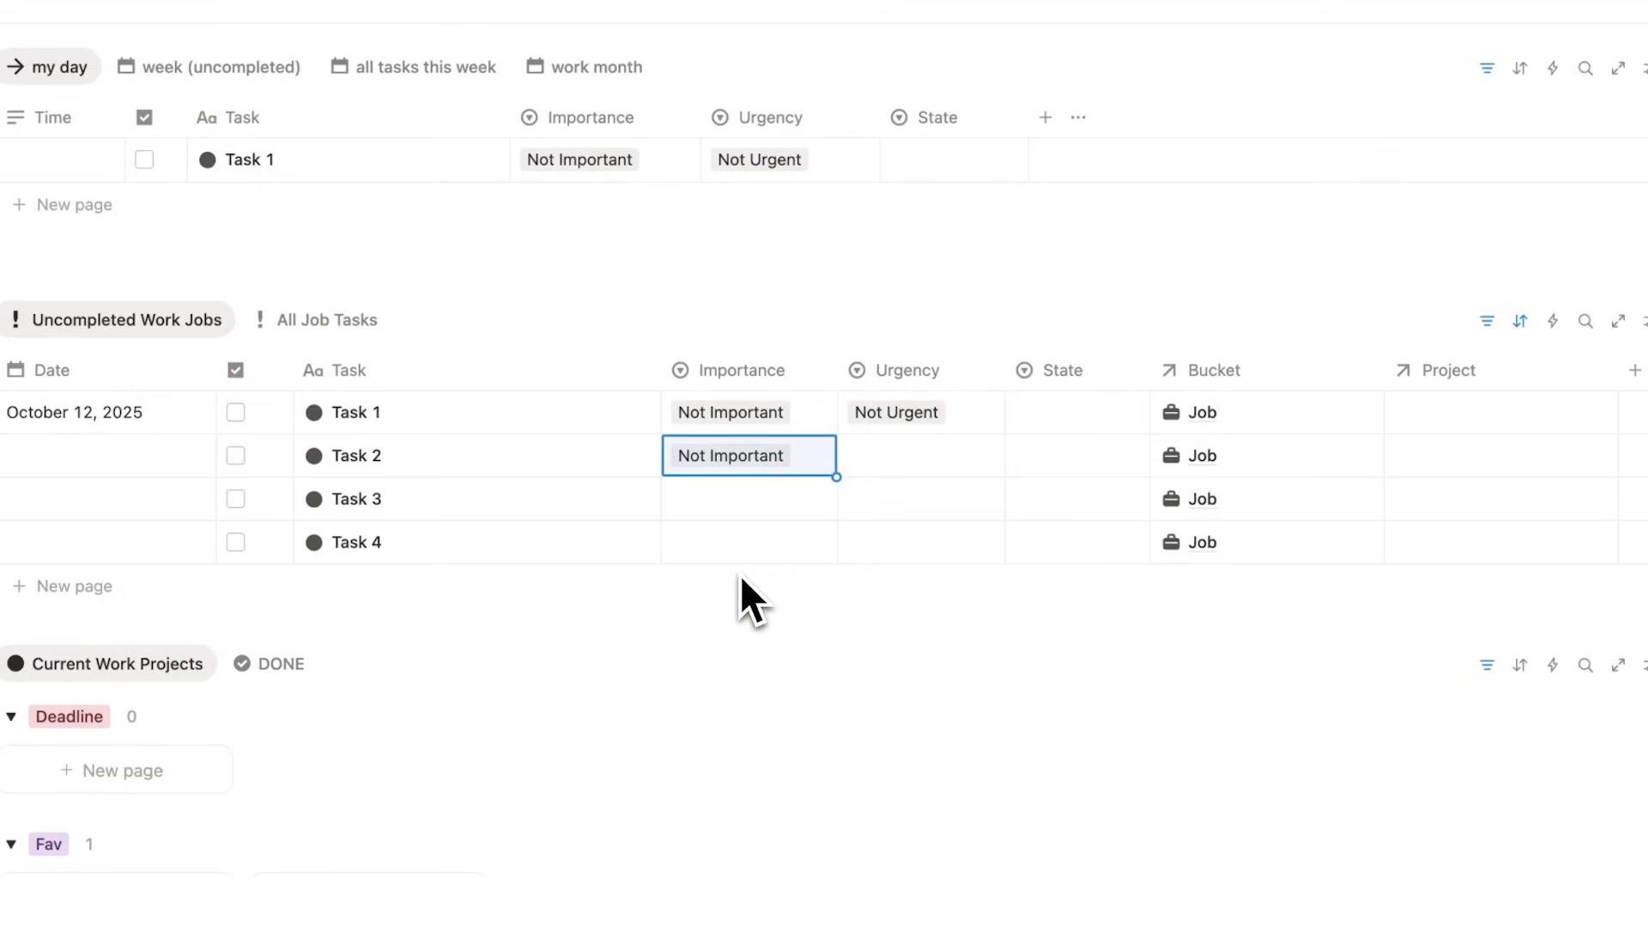
click(861, 462)
click(894, 534)
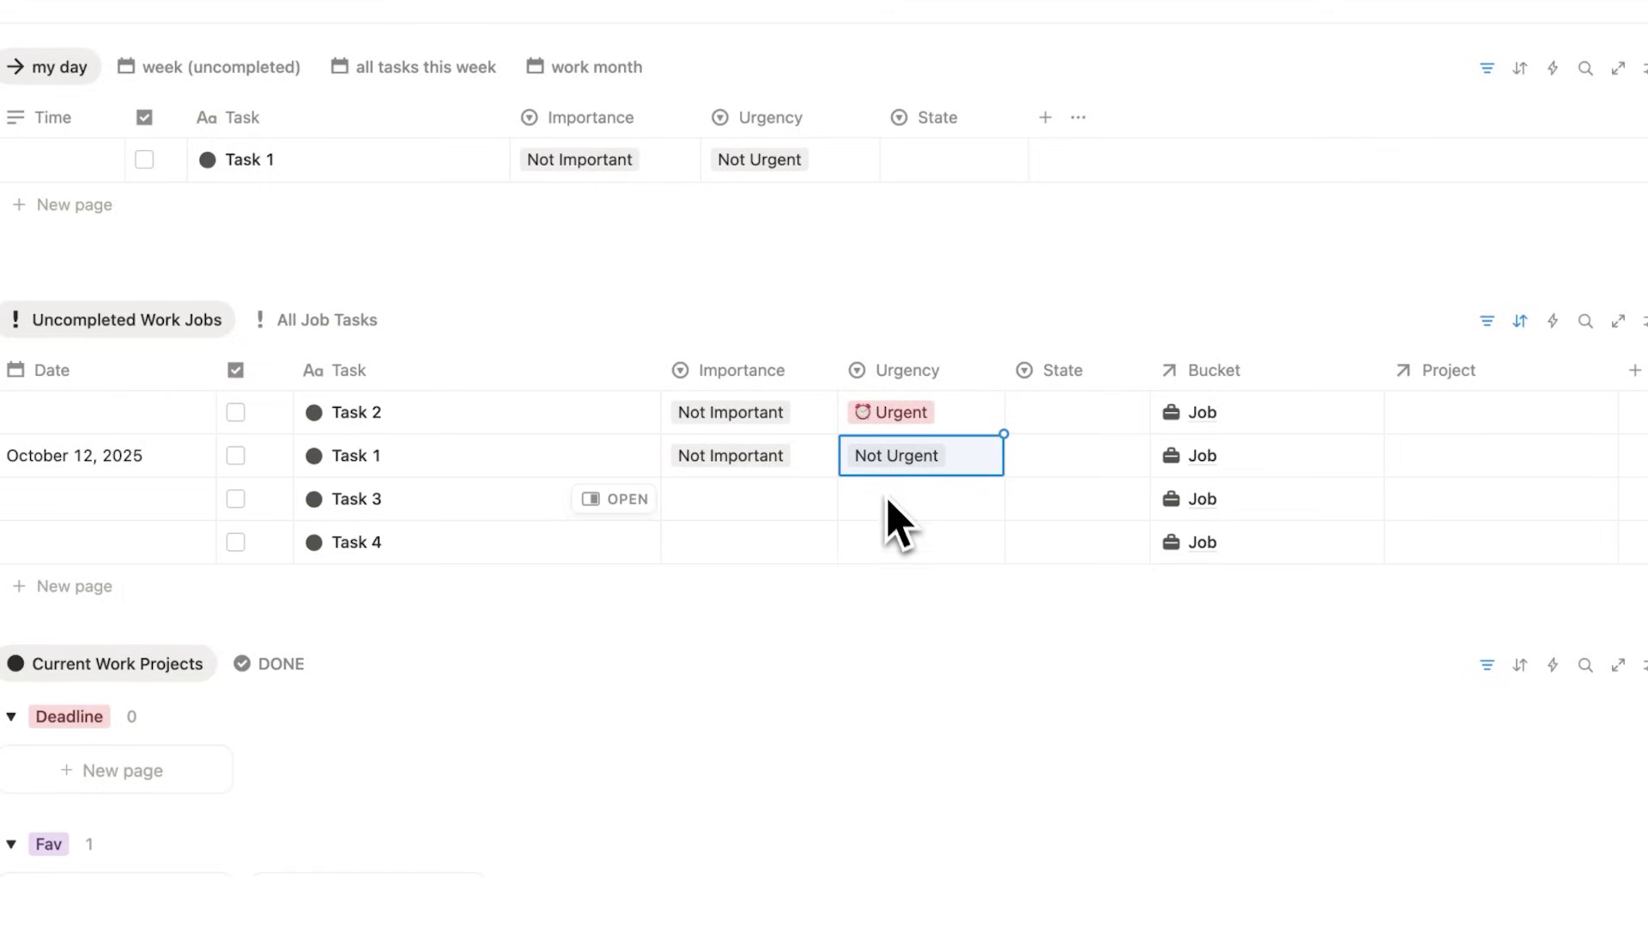
Step: Rate Task 3 Important and Not Urgent, and Task 4 Important and Urgent
click(860, 283)
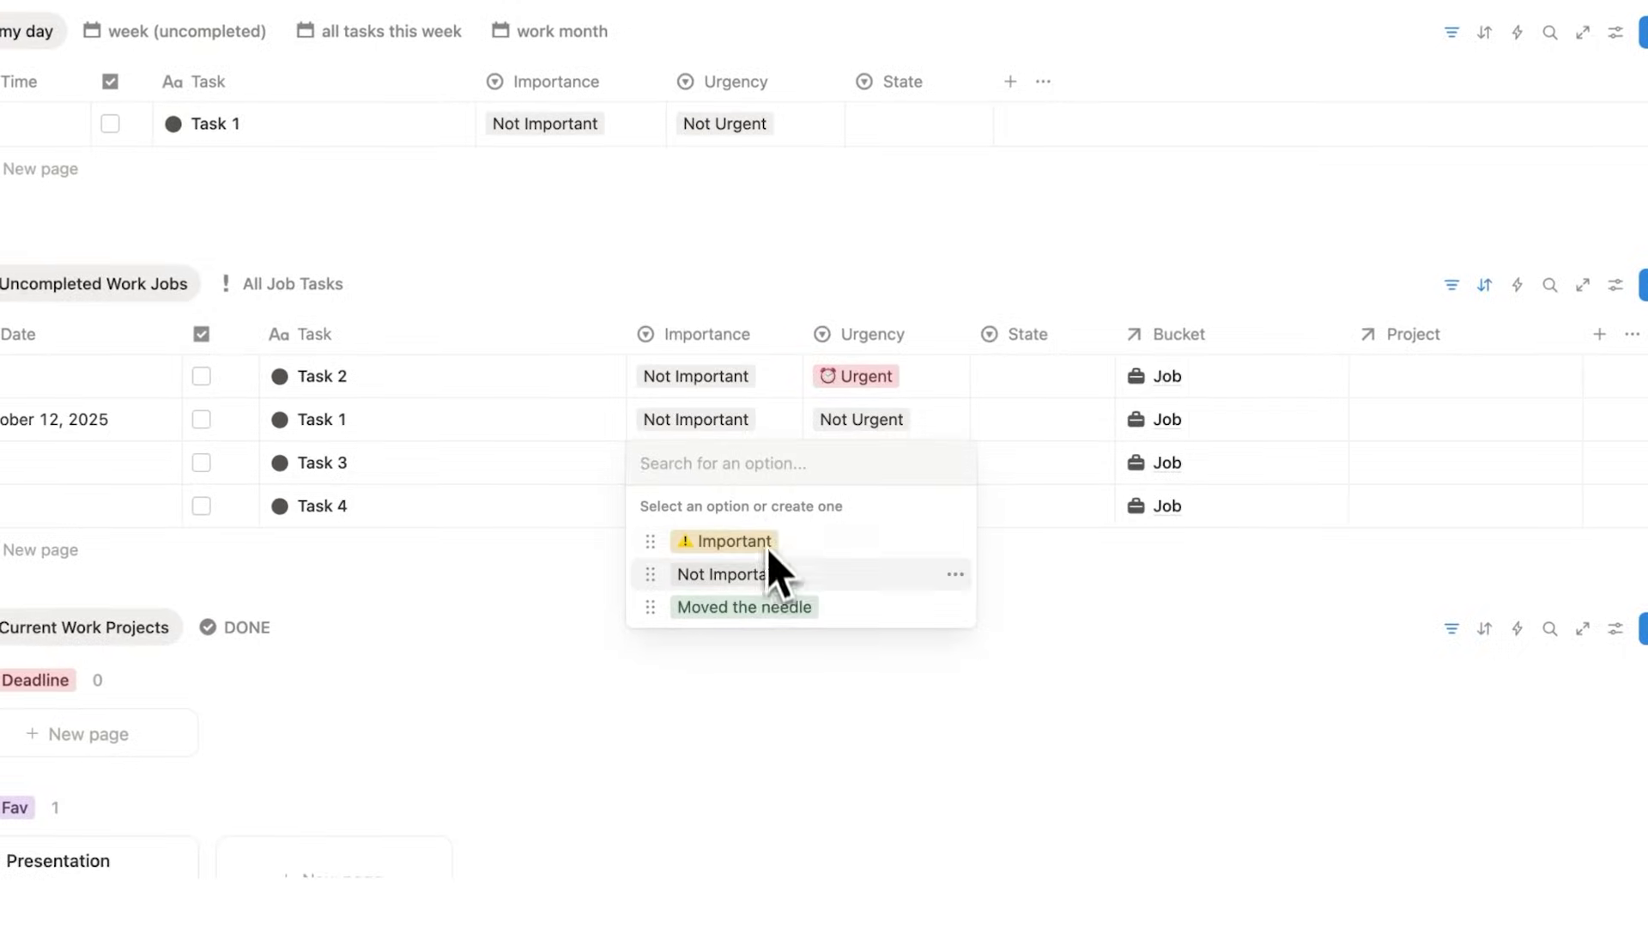
click(764, 544)
click(854, 476)
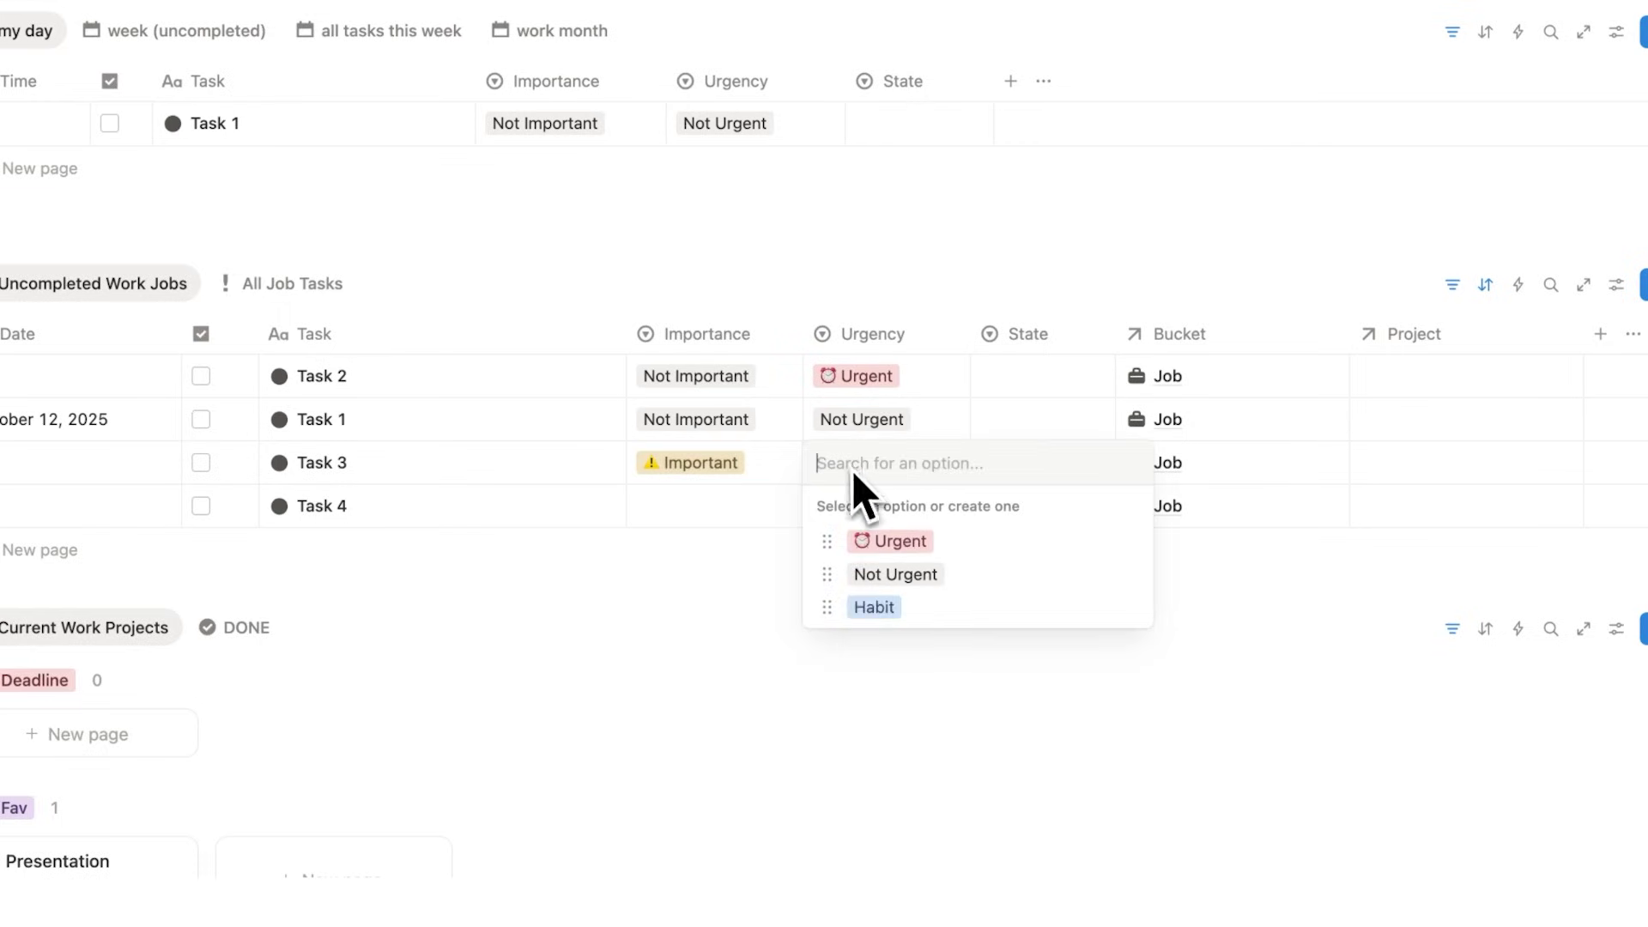
click(874, 575)
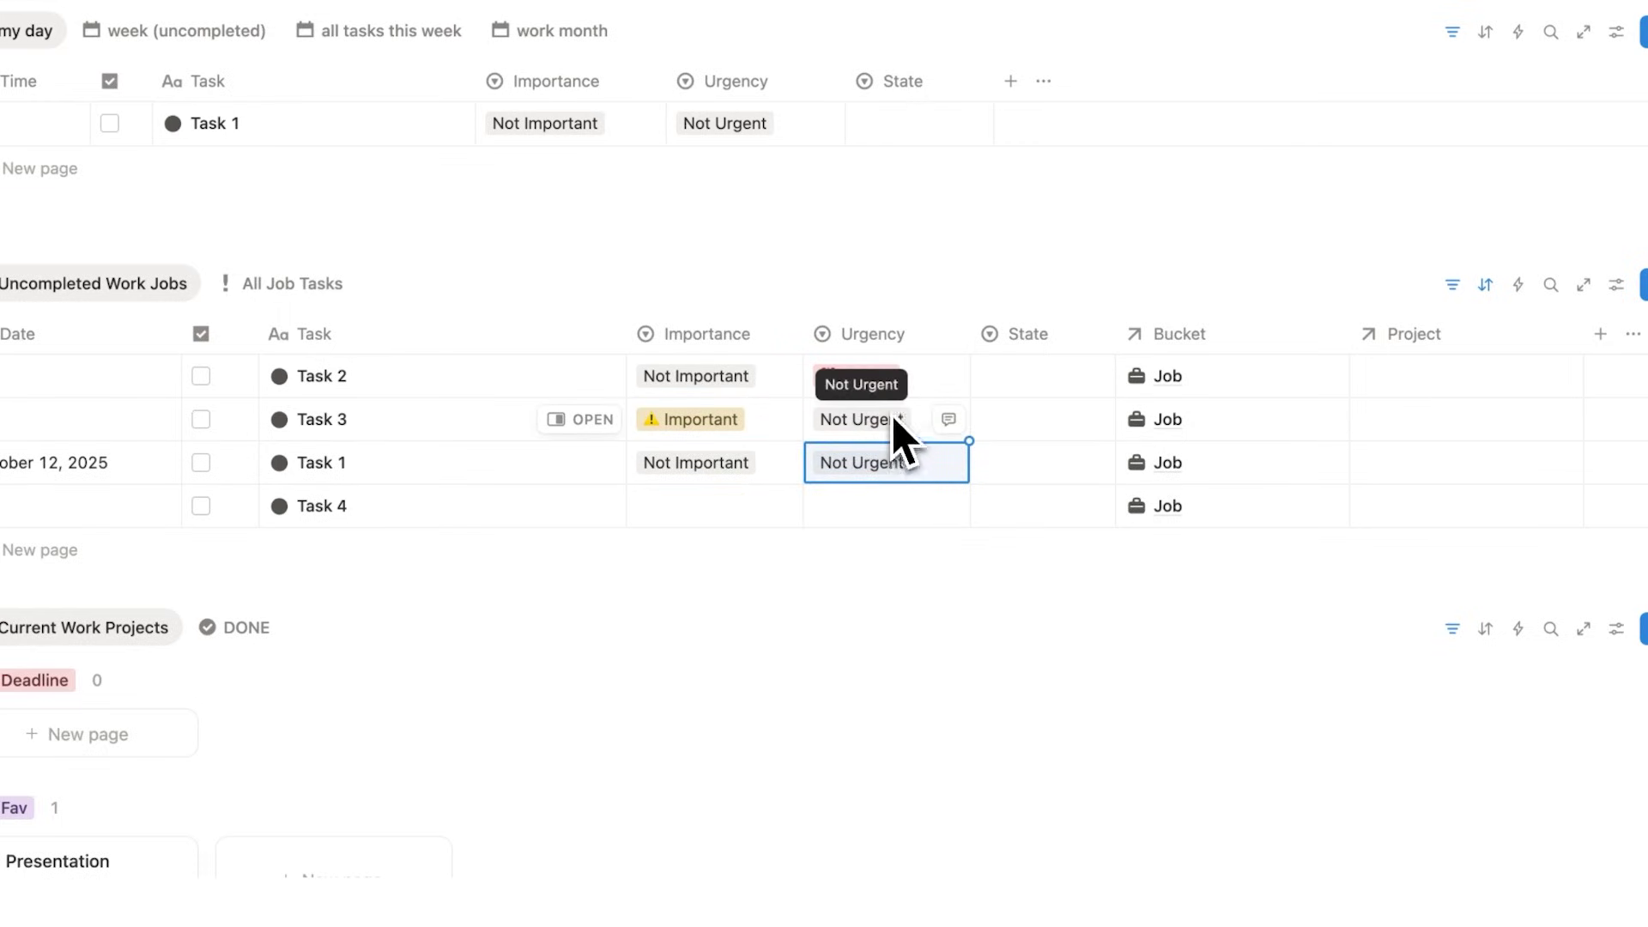
click(730, 505)
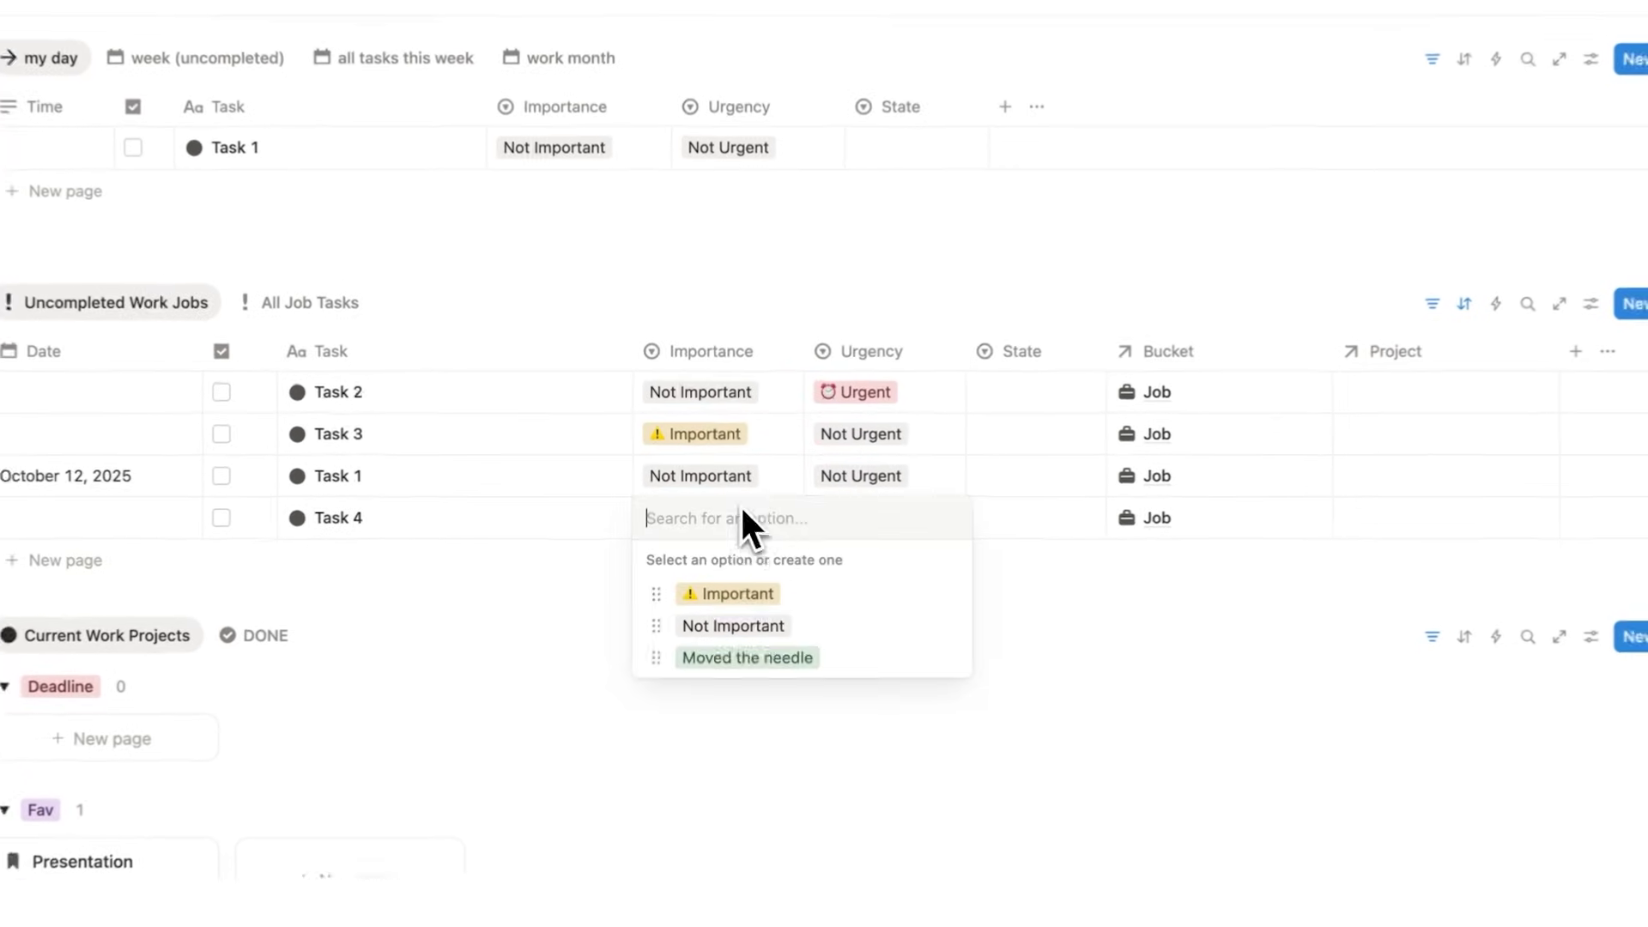
click(738, 583)
click(875, 508)
click(901, 596)
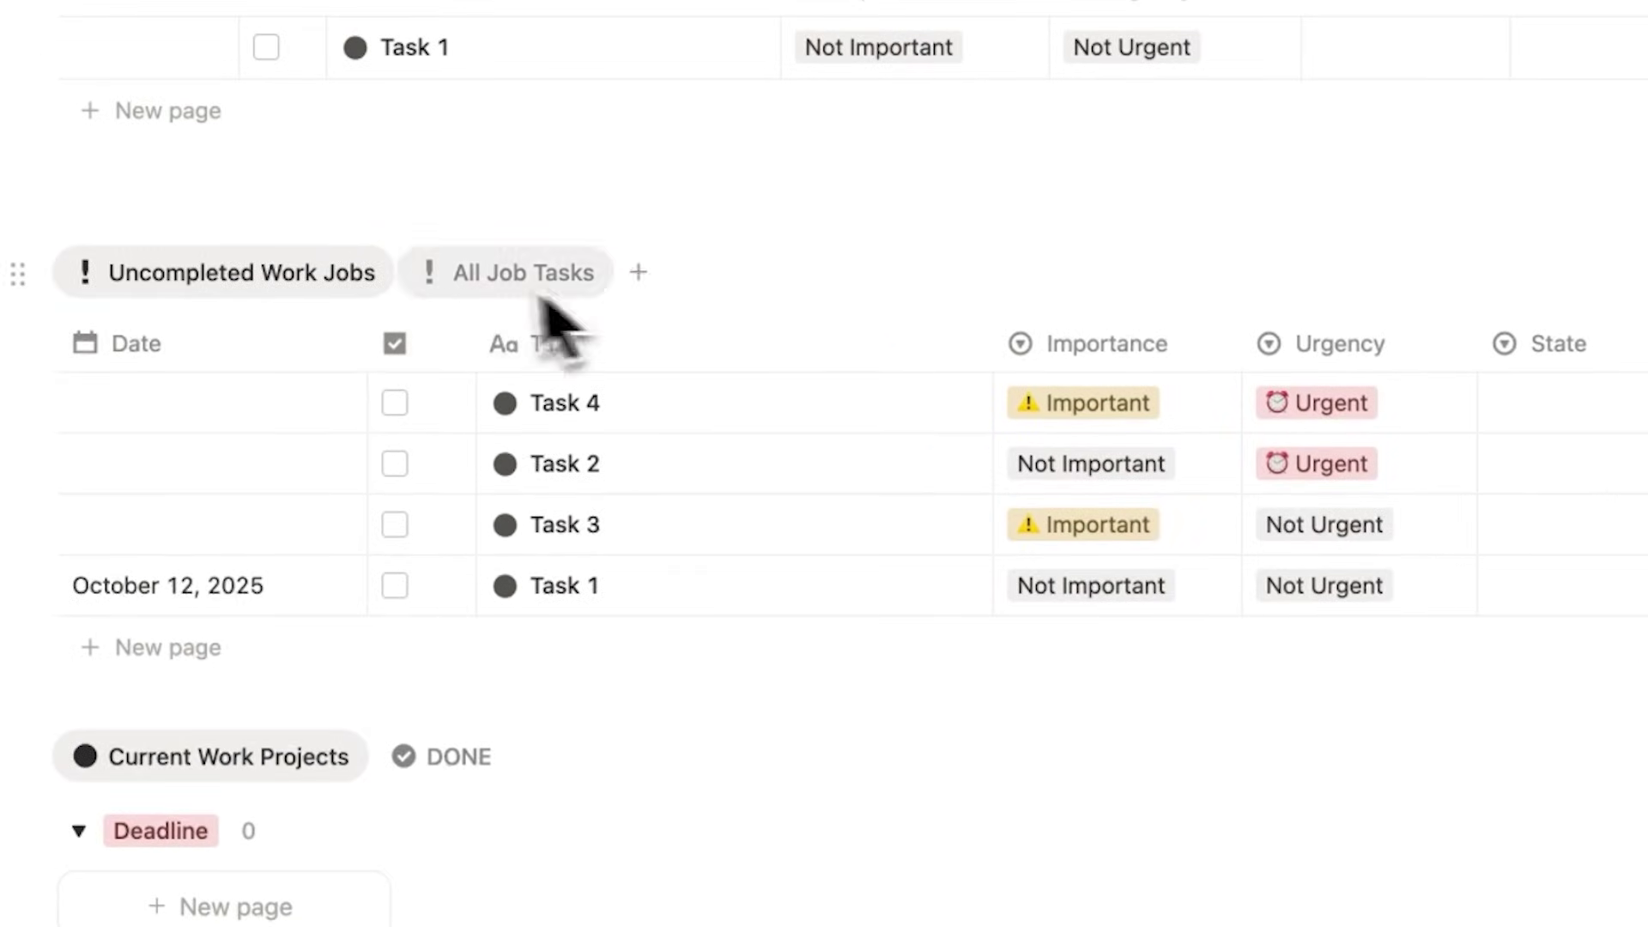
Step: Switch to the week (uncompleted) calendar view and check Task 4's State options without choosing
scroll(485, 418, up, 3)
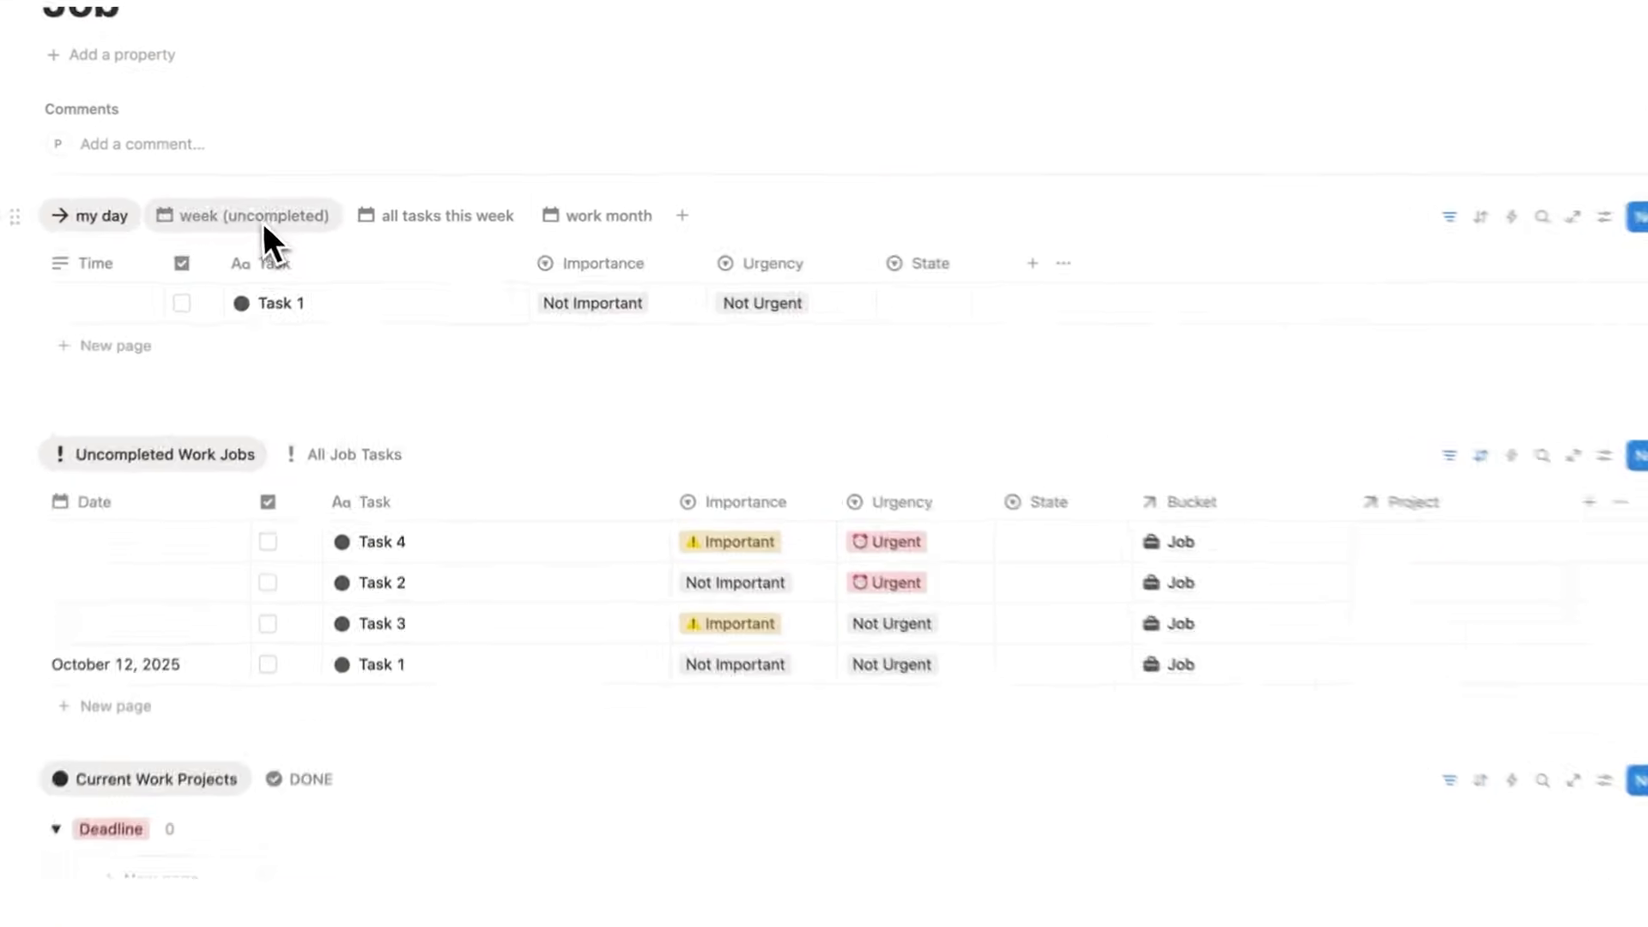
click(268, 211)
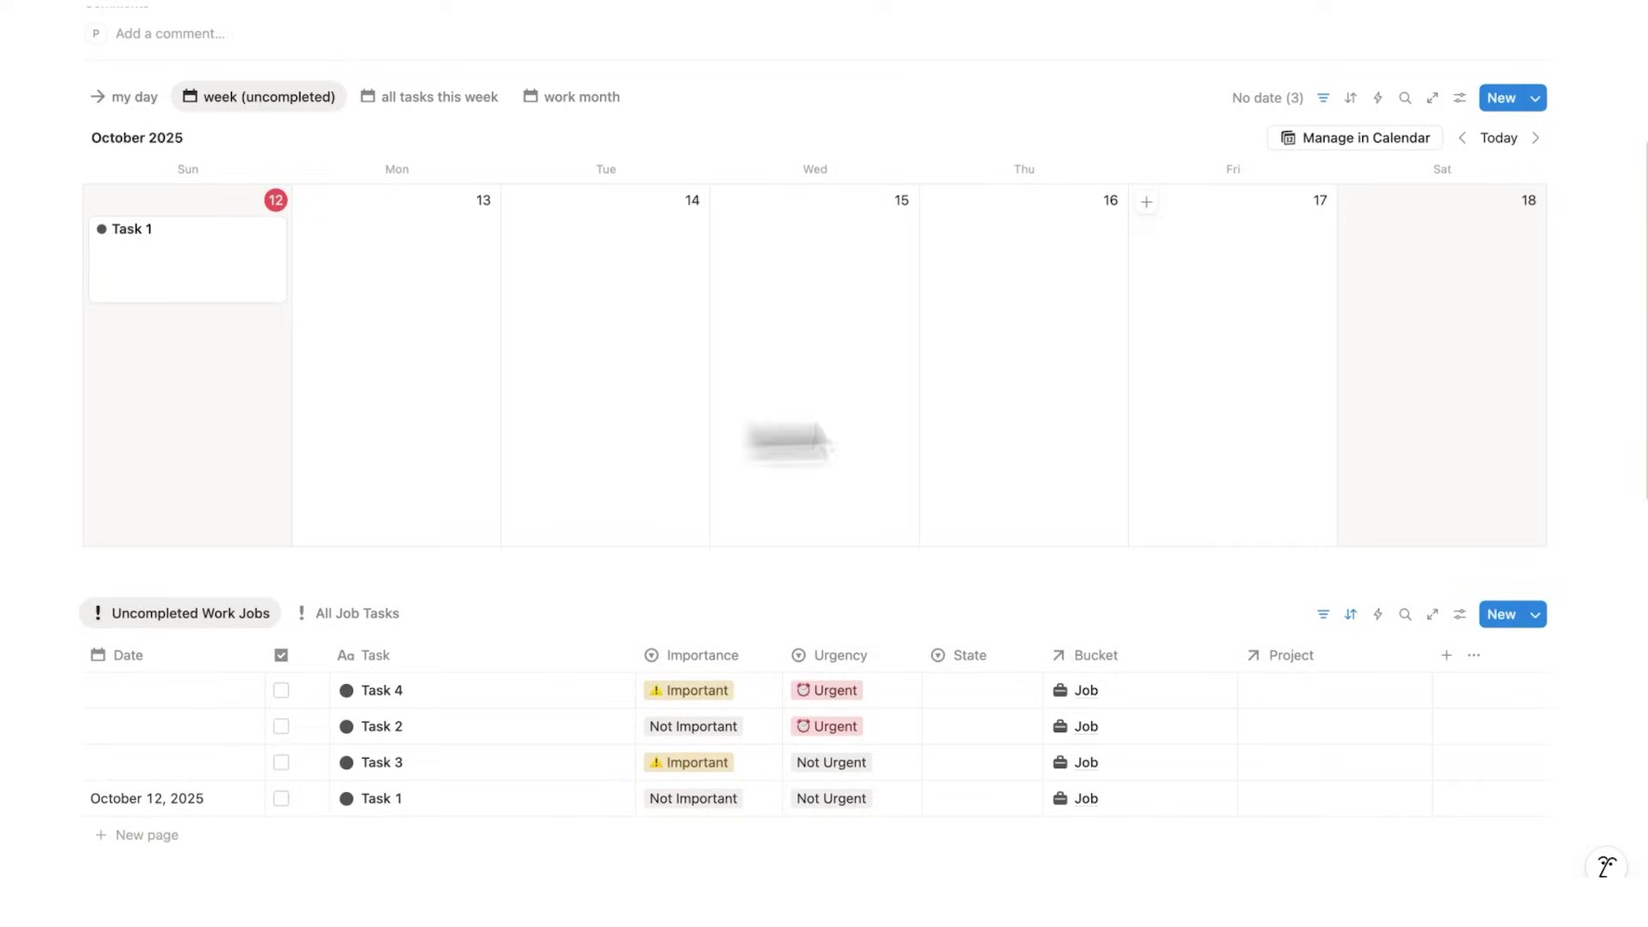
scroll(662, 371, down, 3)
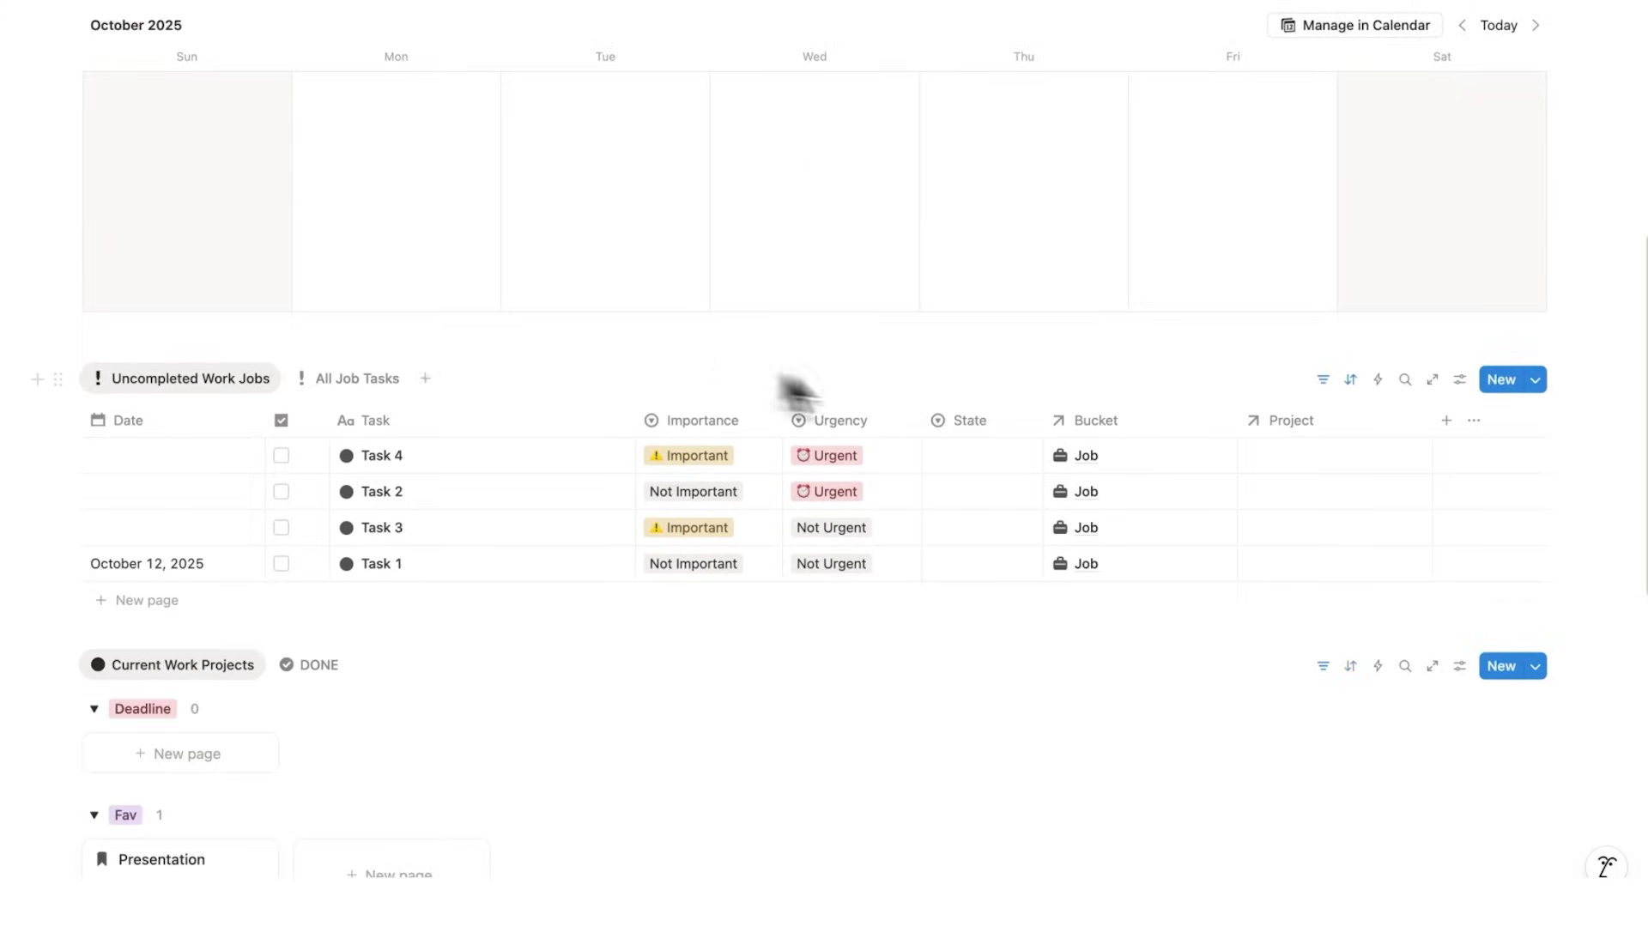
click(982, 456)
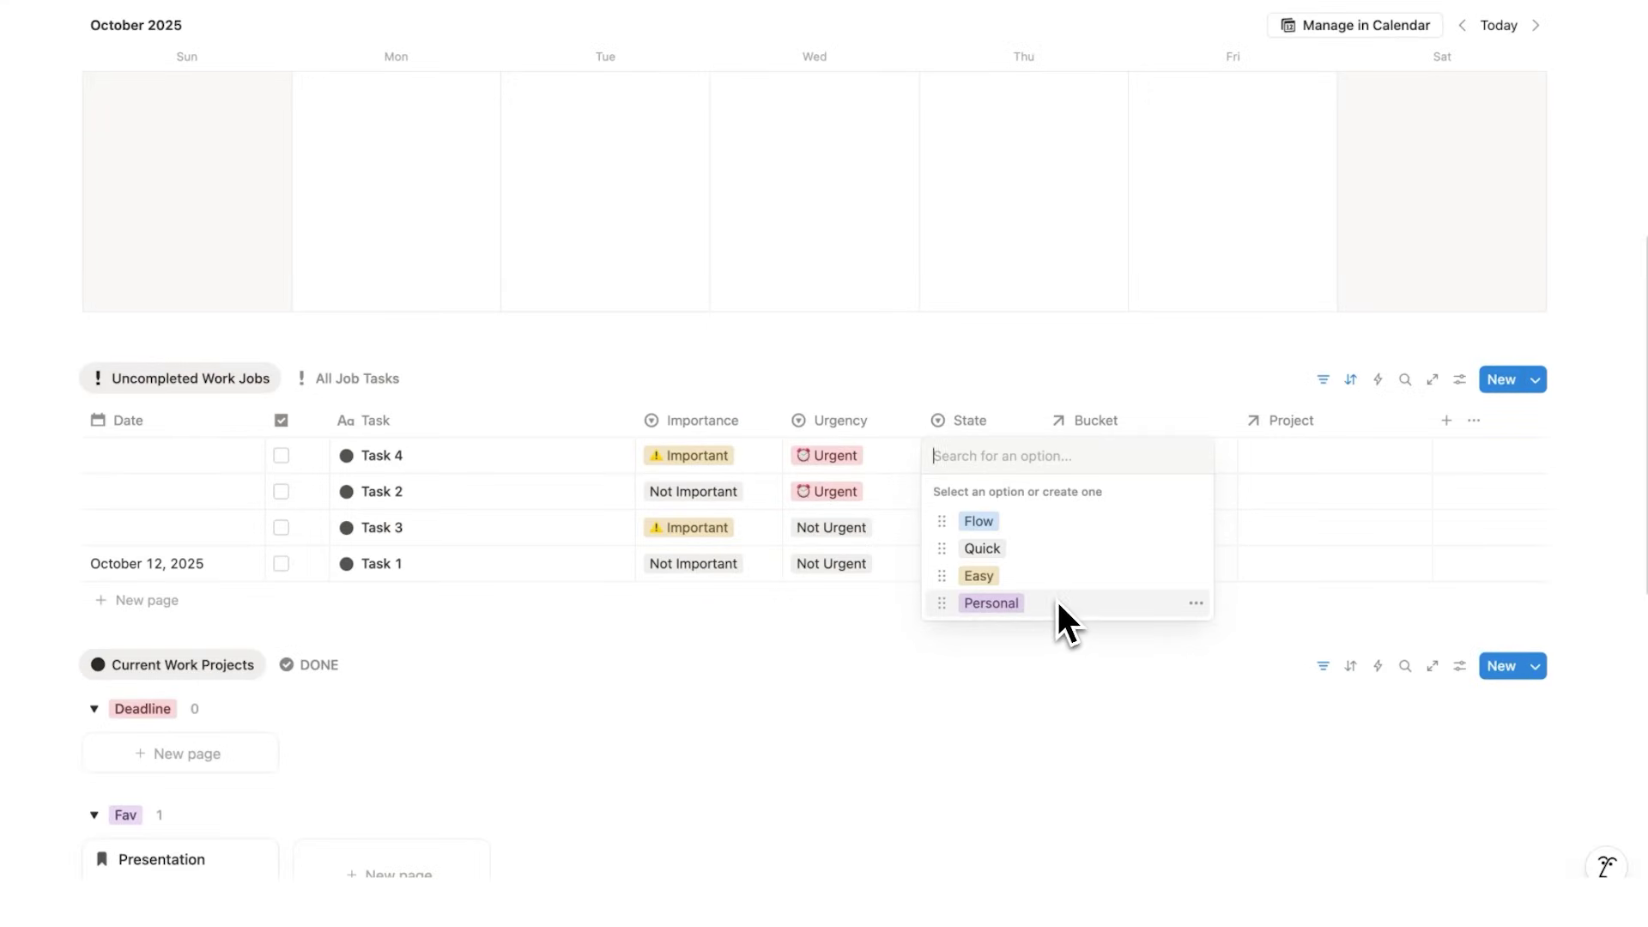
key(Escape)
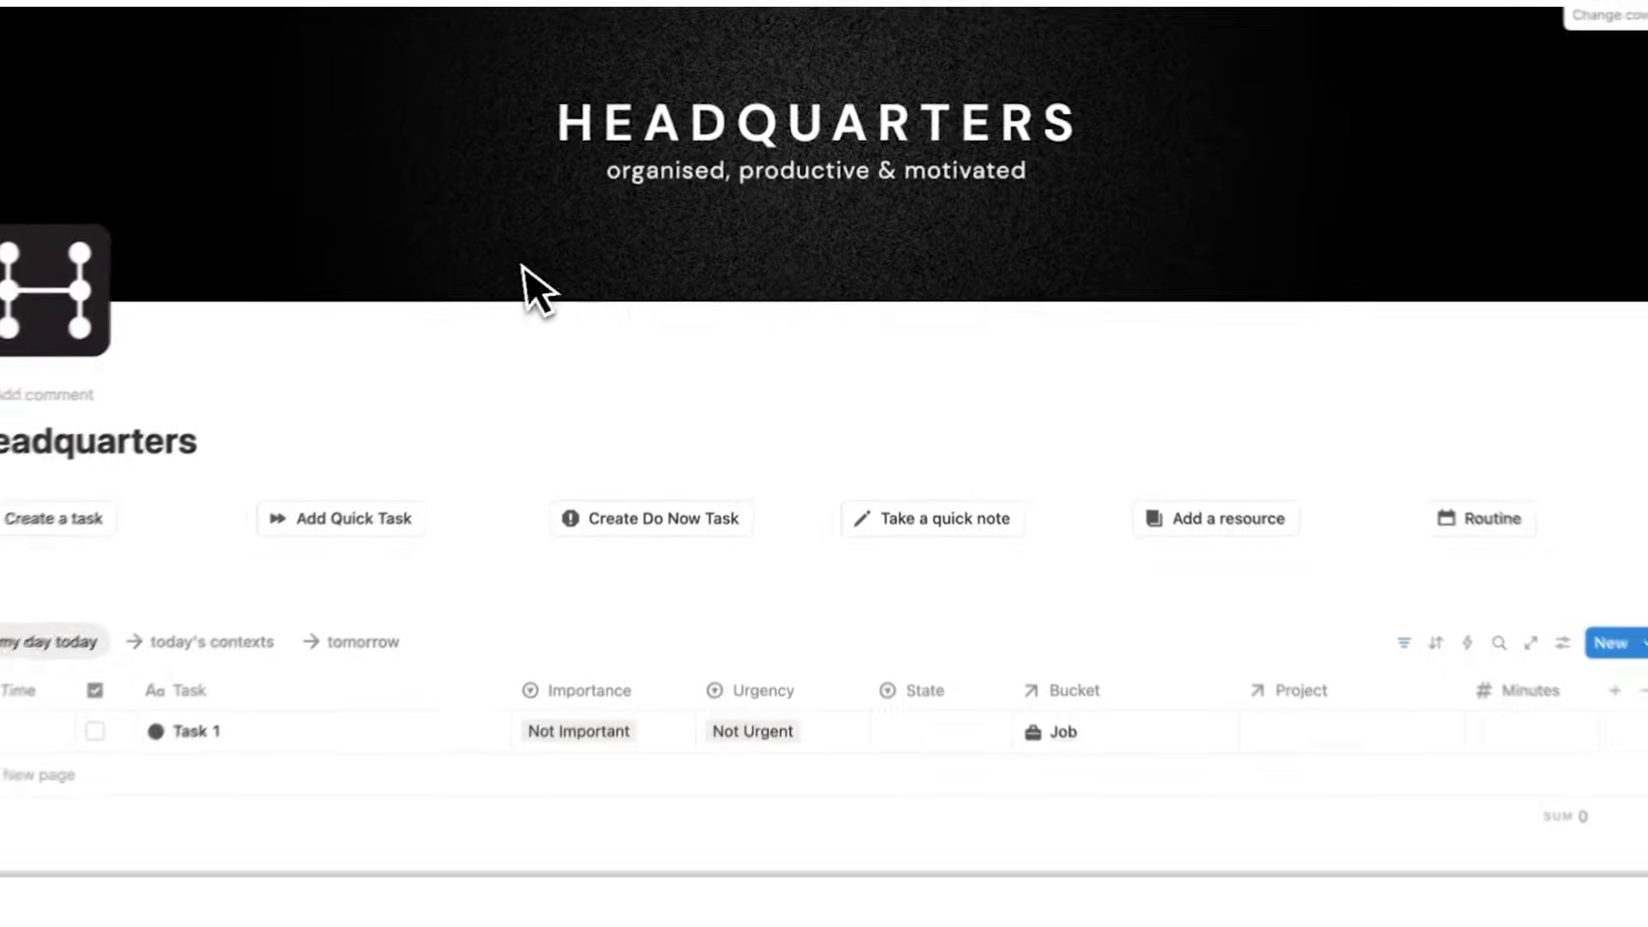
scroll(526, 283, down, 15)
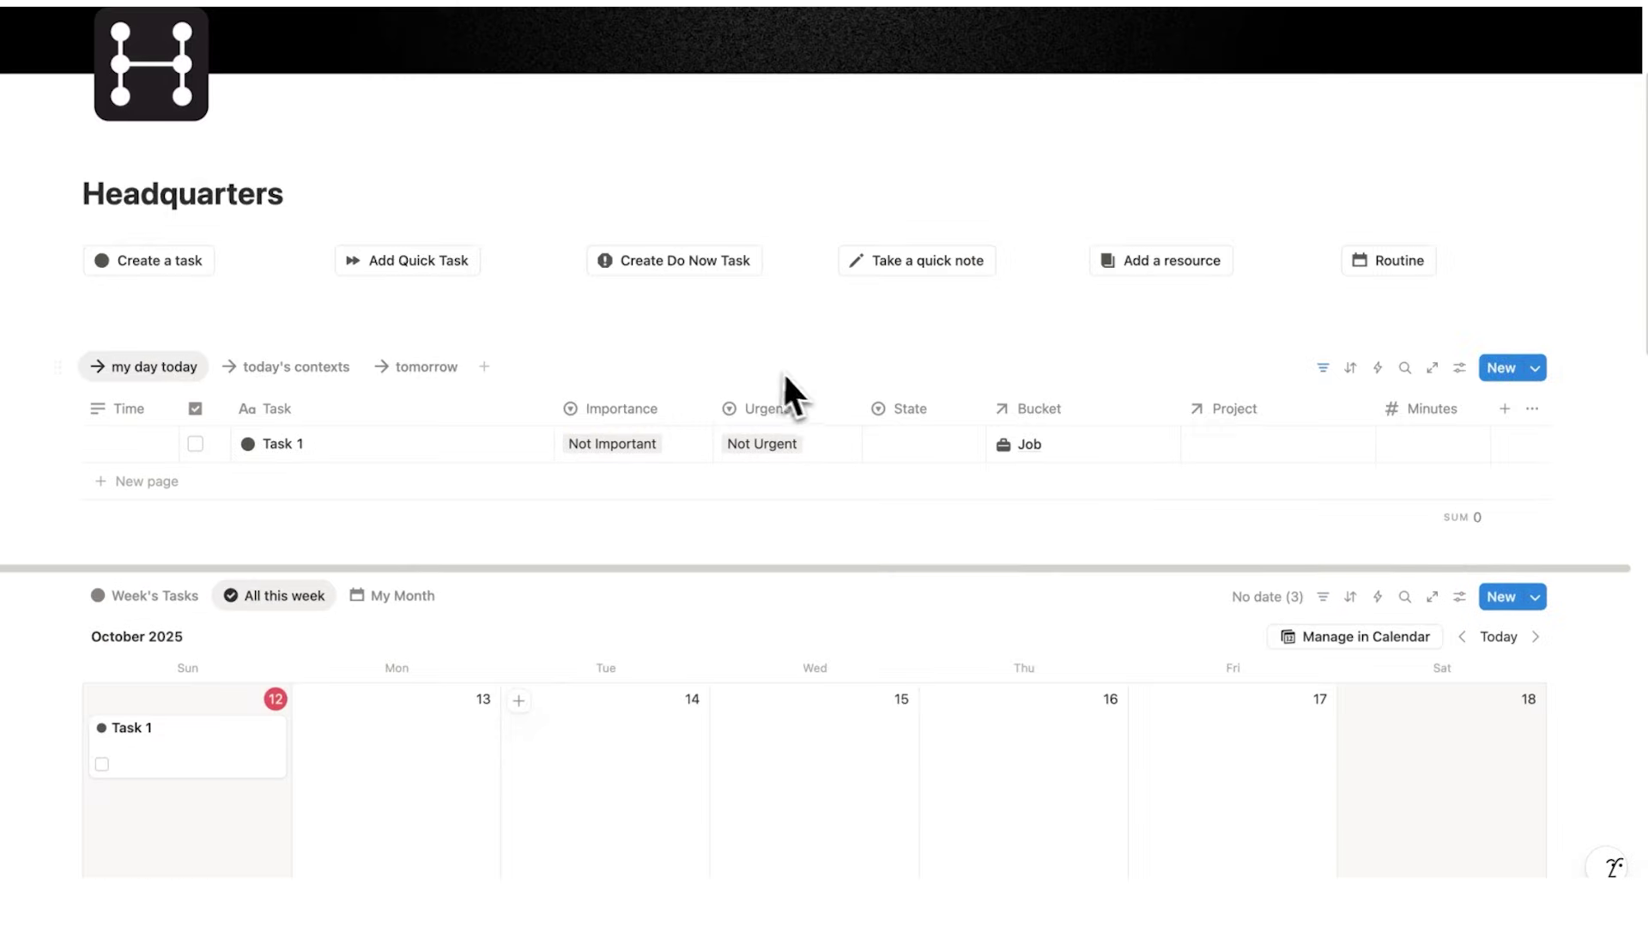
scroll(858, 361, up, 3)
scroll(644, 368, down, 20)
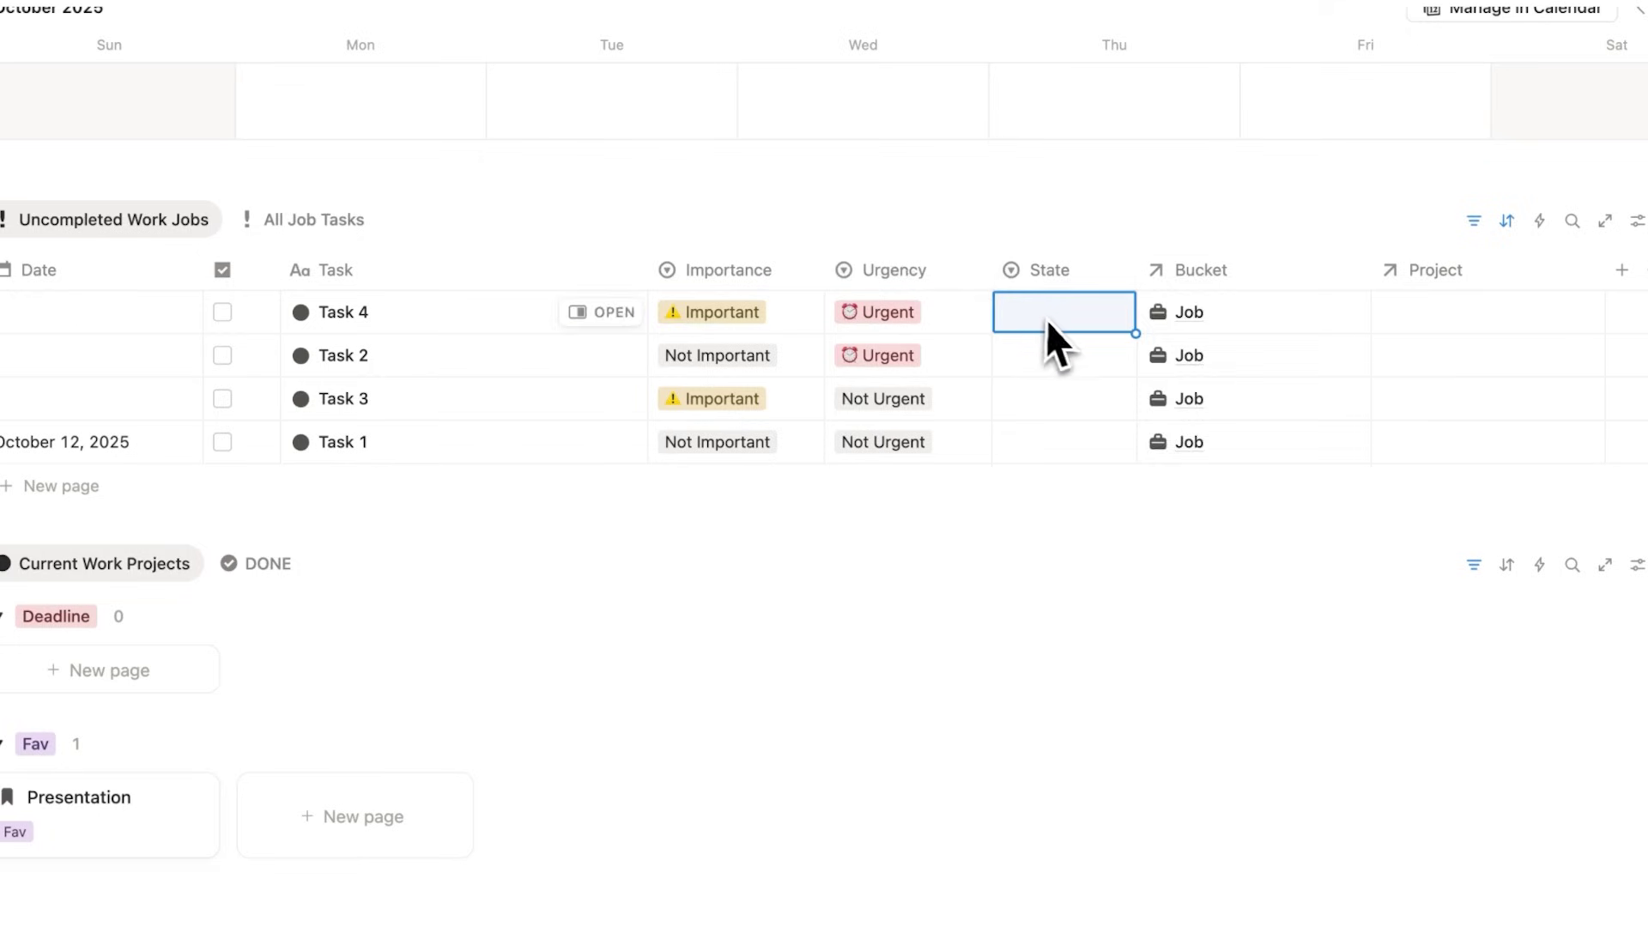
Step: Set the State of Task 4 and Task 2 to Flow, then open Task 1's State
click(1047, 319)
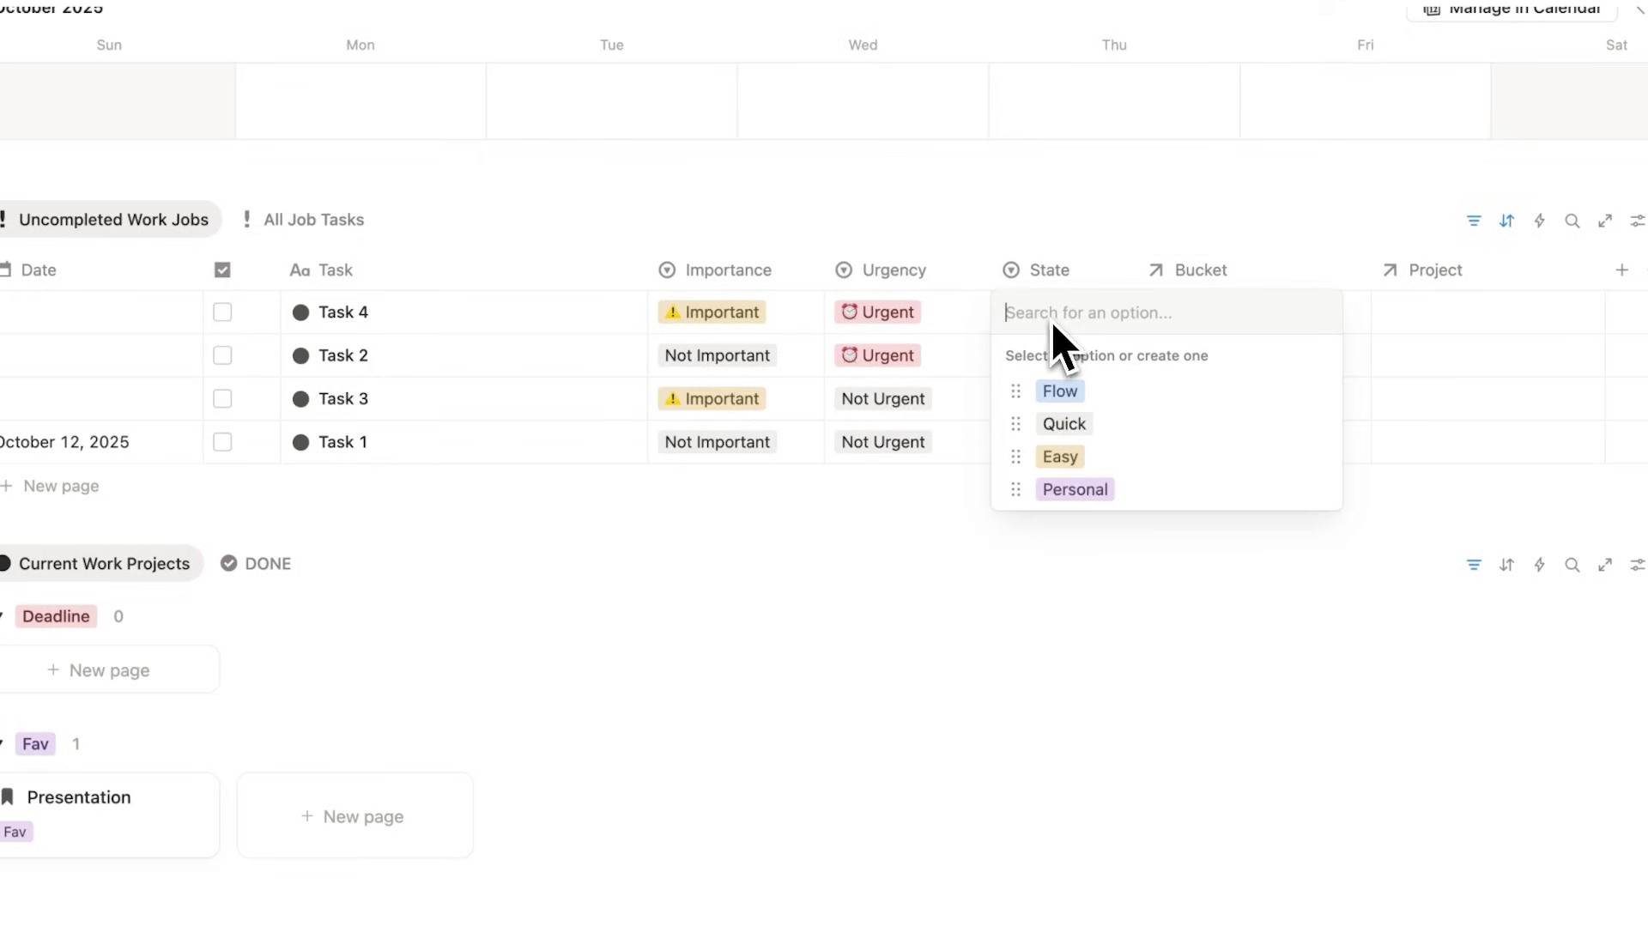
click(1110, 388)
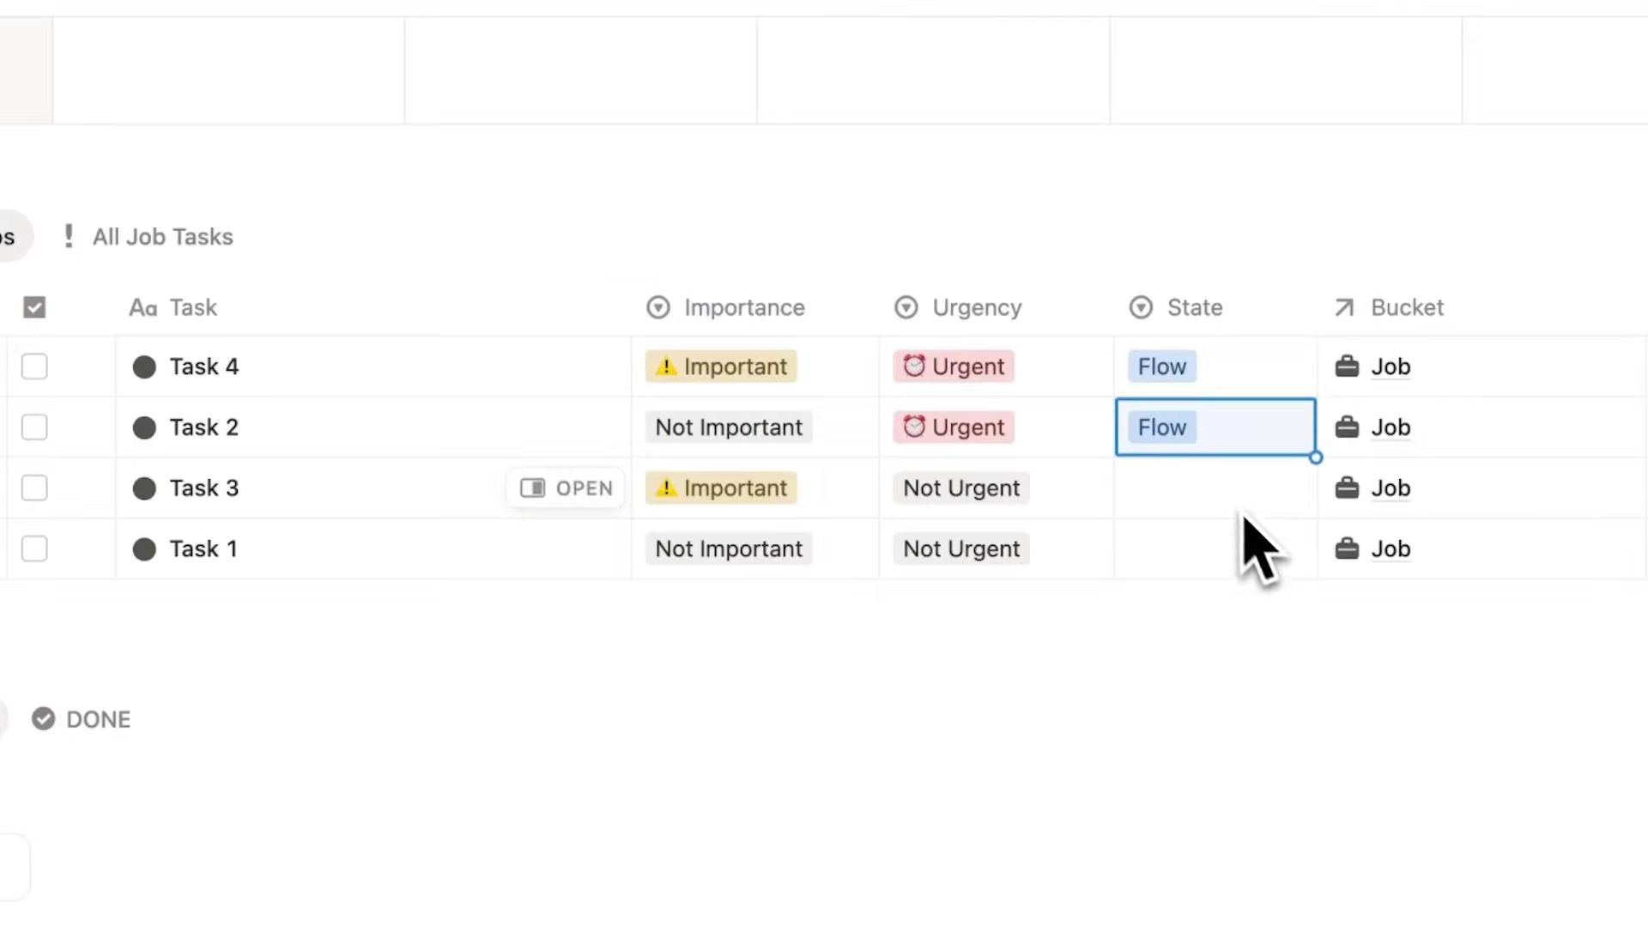
click(1227, 502)
click(1234, 588)
click(1212, 558)
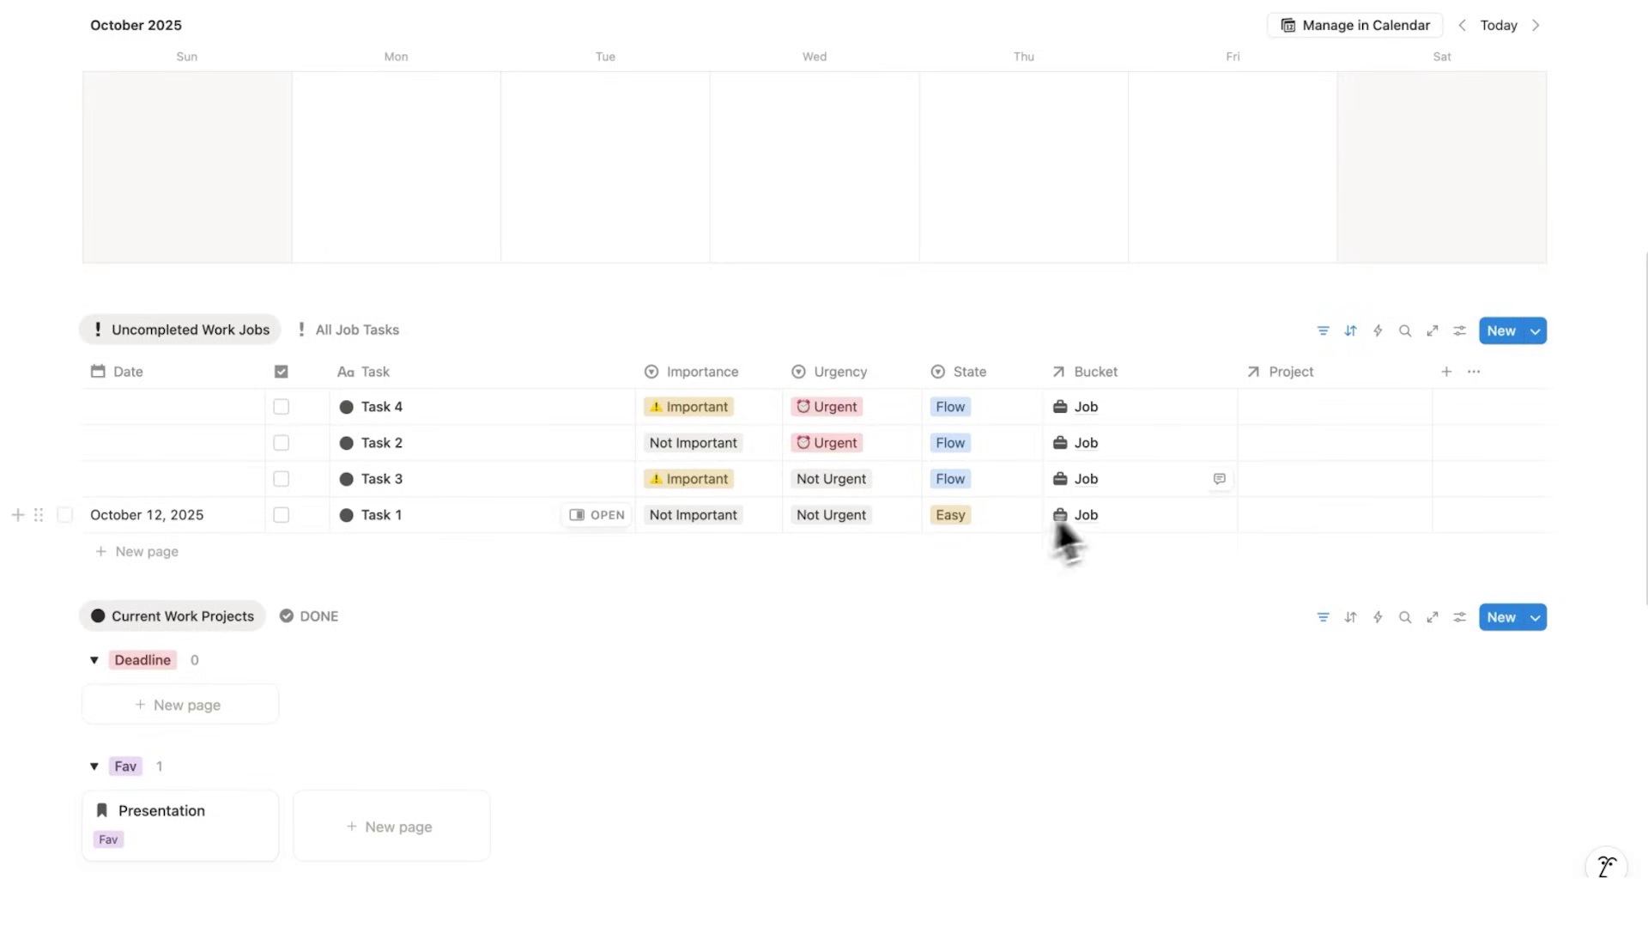
Step: Link Task 4 to the Presentation project and fill it down to the other three tasks
scroll(1110, 481, up, 1)
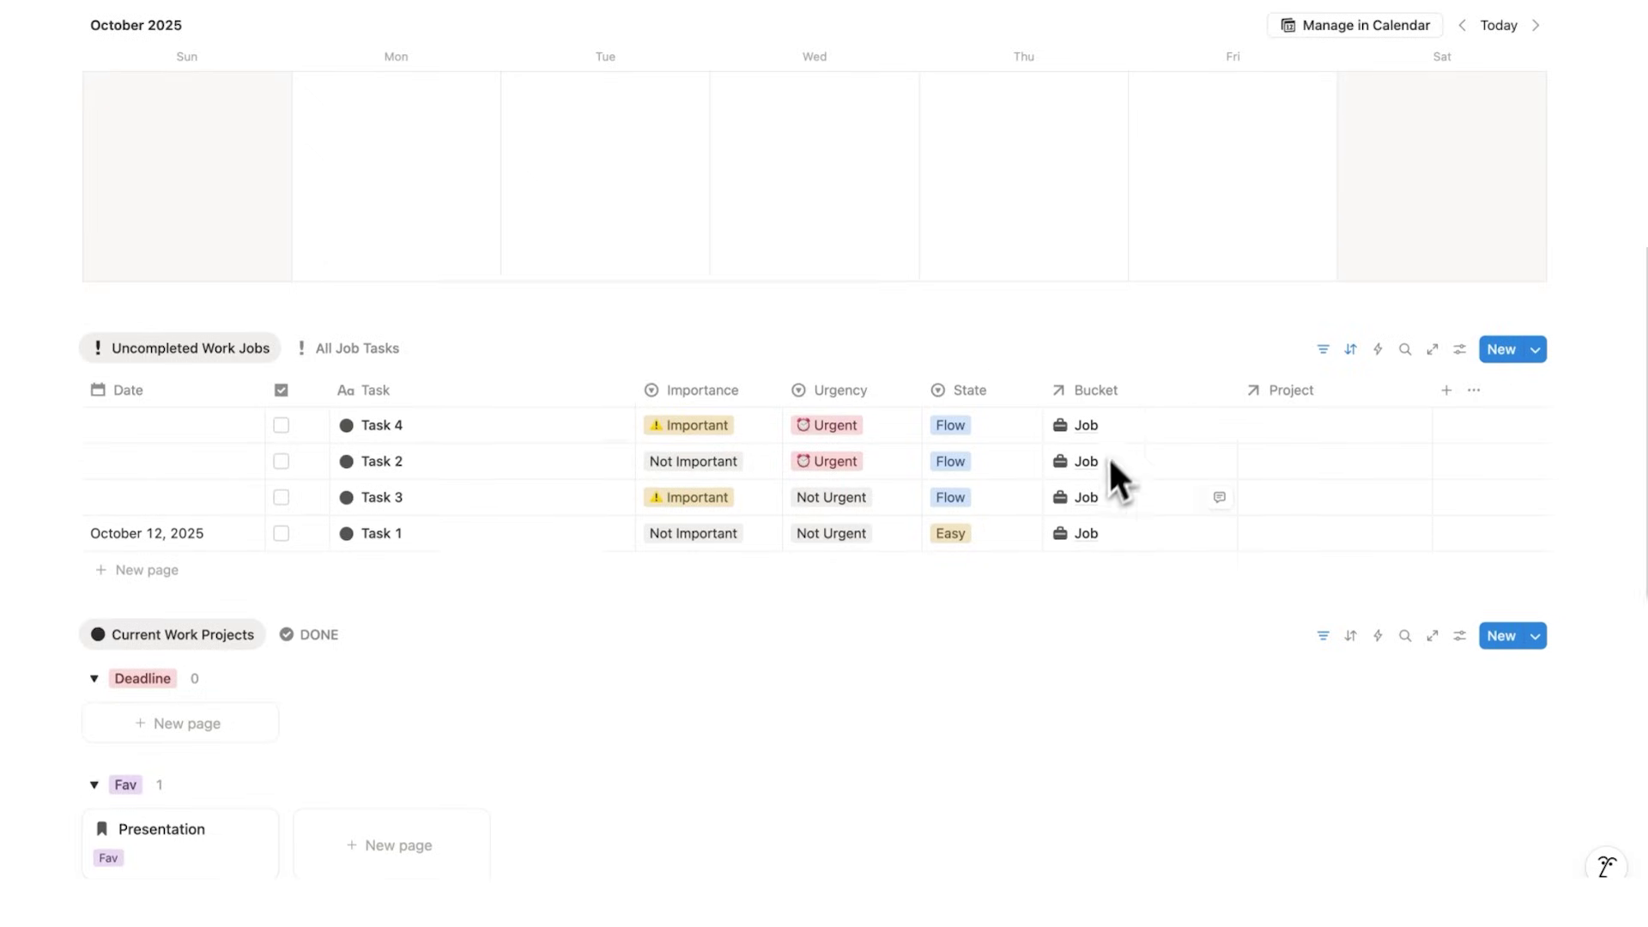
click(1090, 461)
scroll(1285, 410, down, 7)
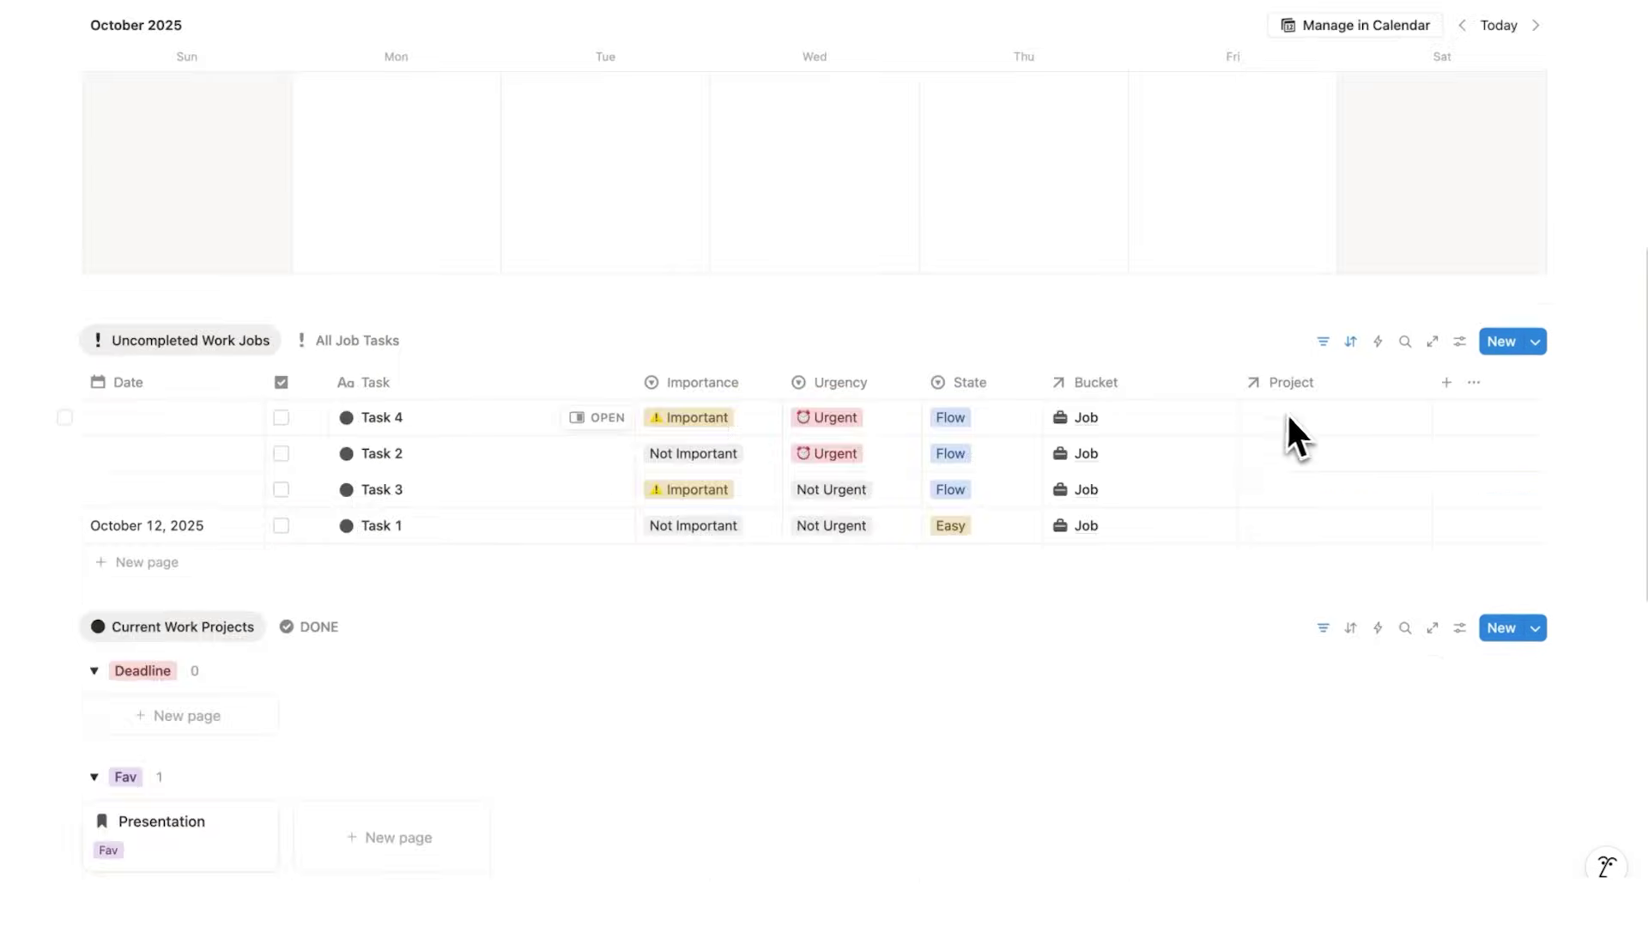
click(1300, 429)
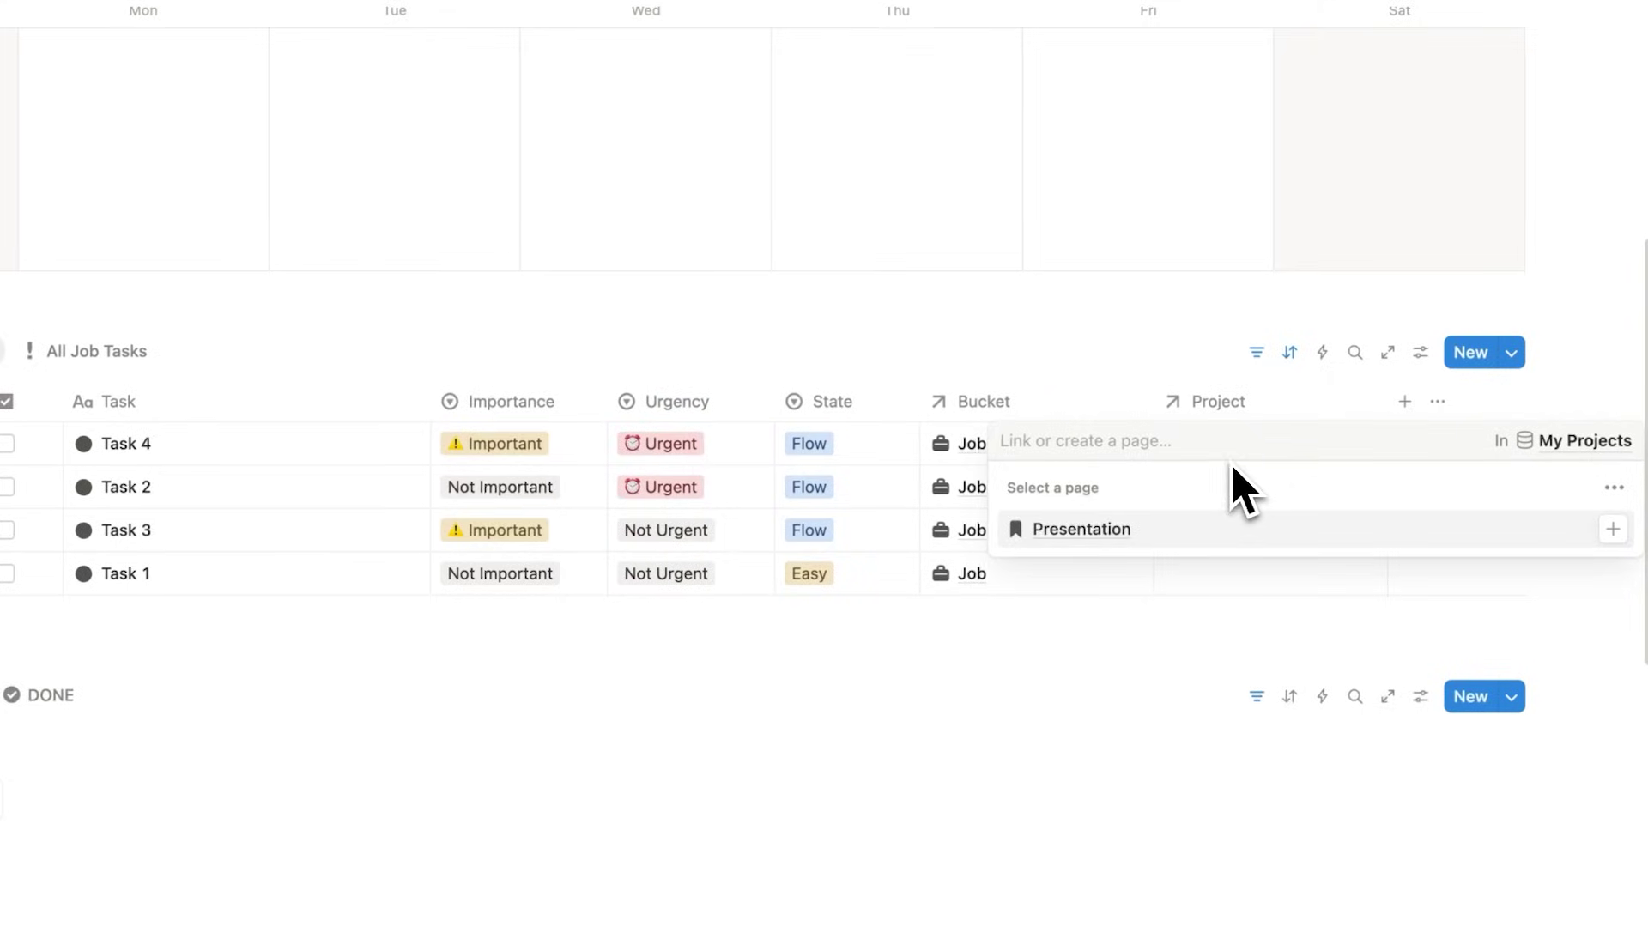
key(Escape)
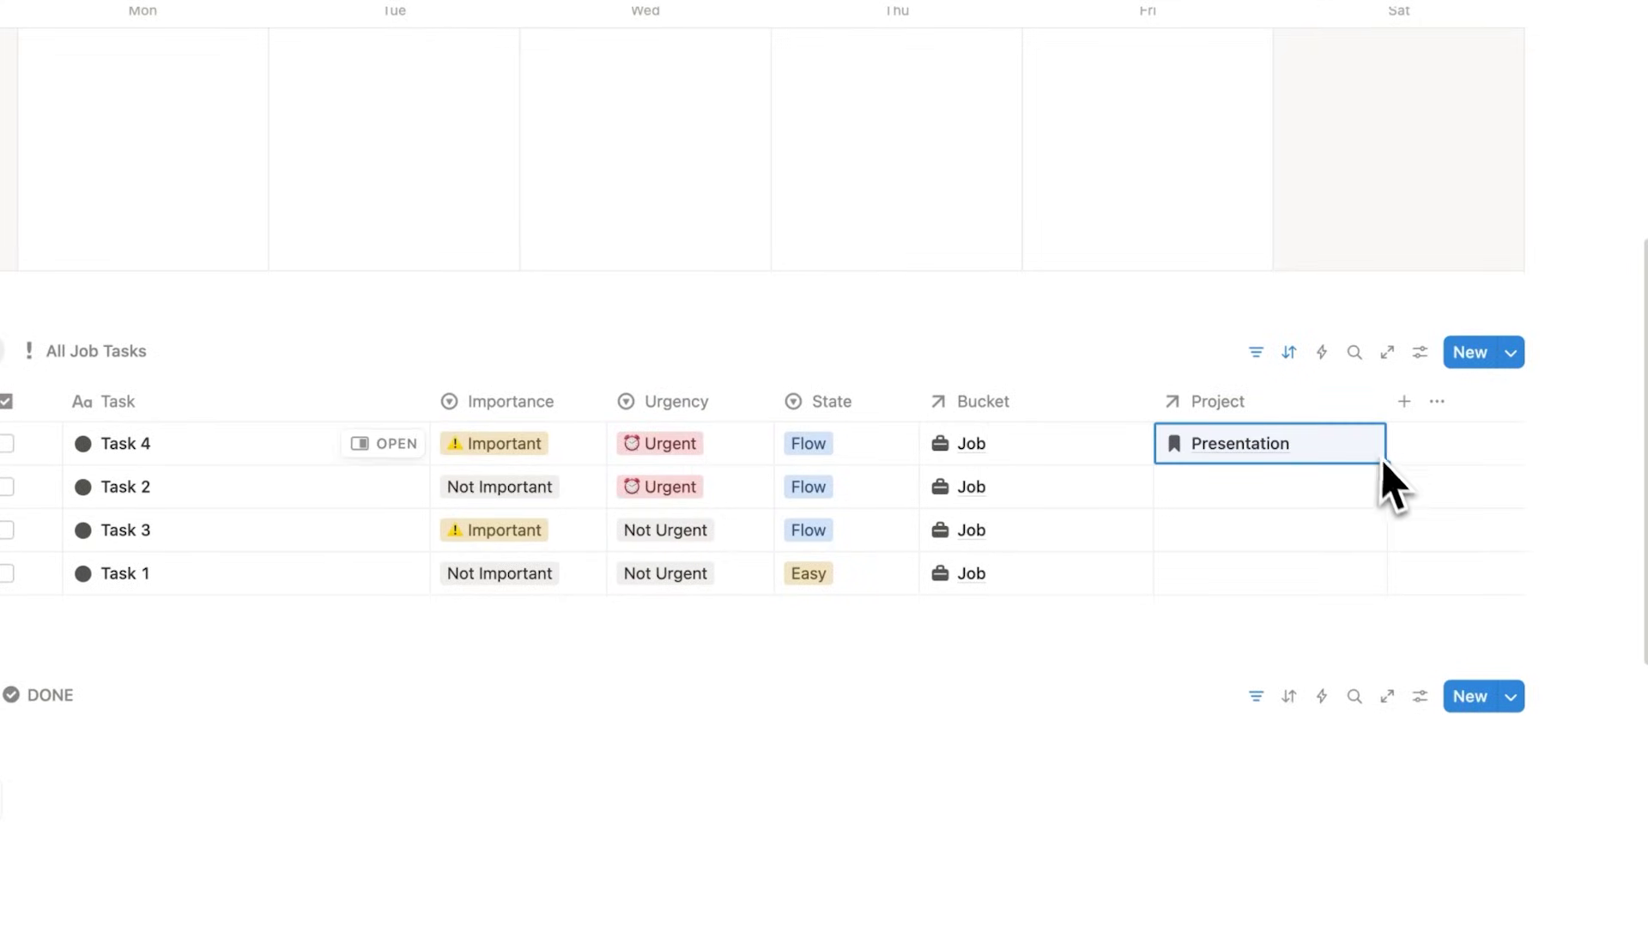
drag(1383, 462, 1368, 592)
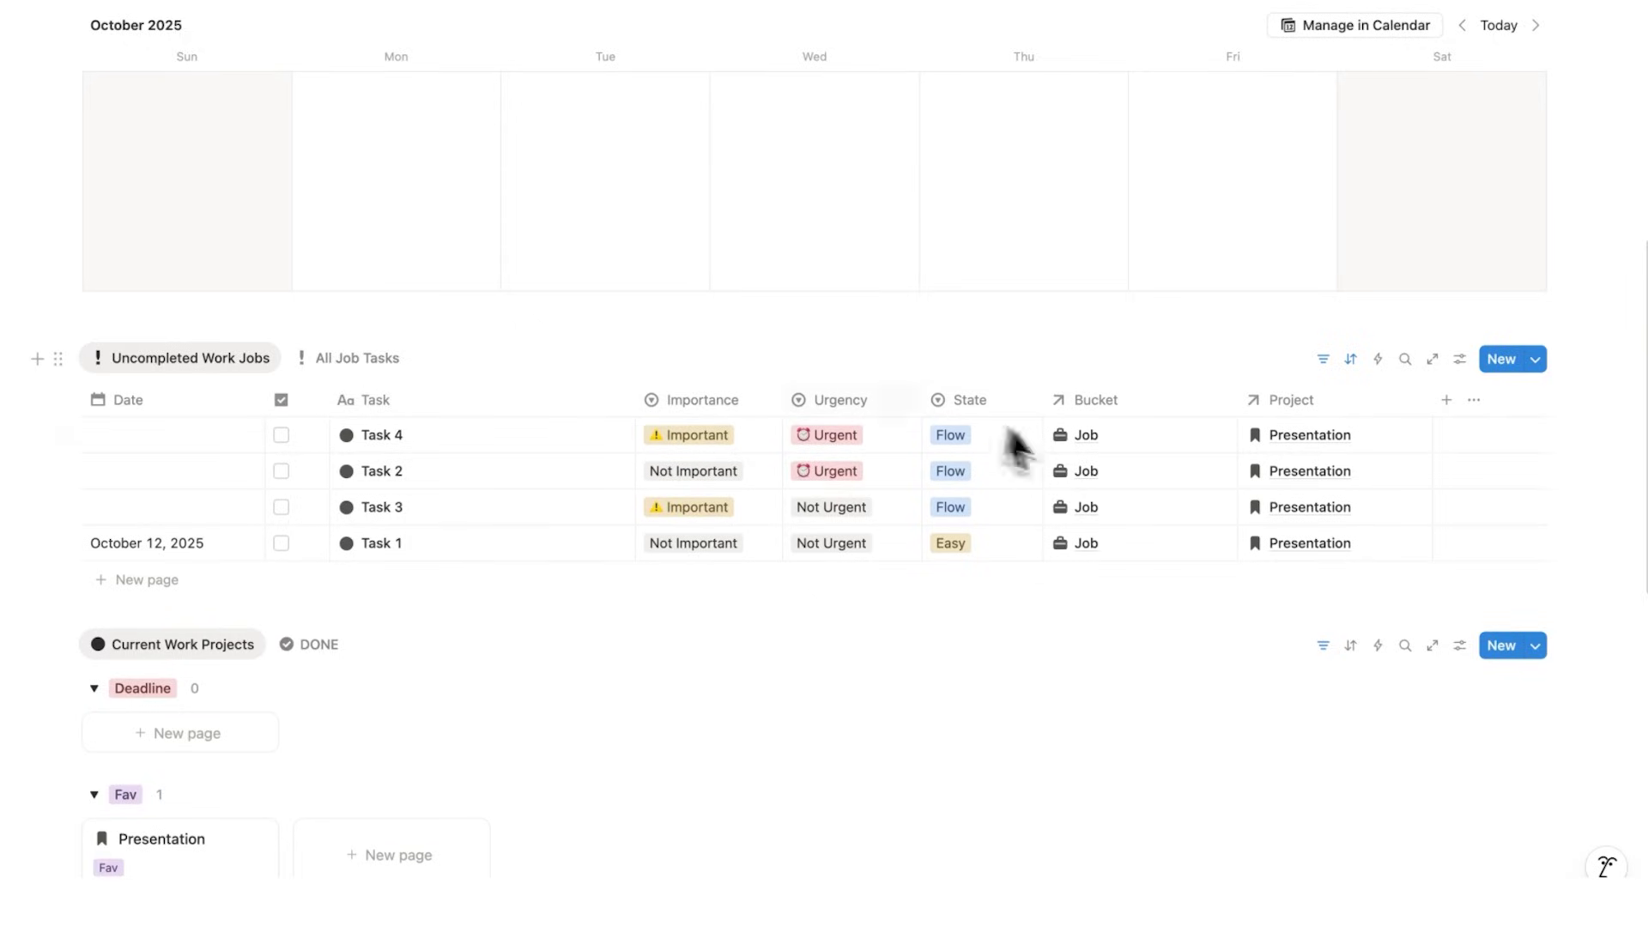
scroll(1016, 446, up, 3)
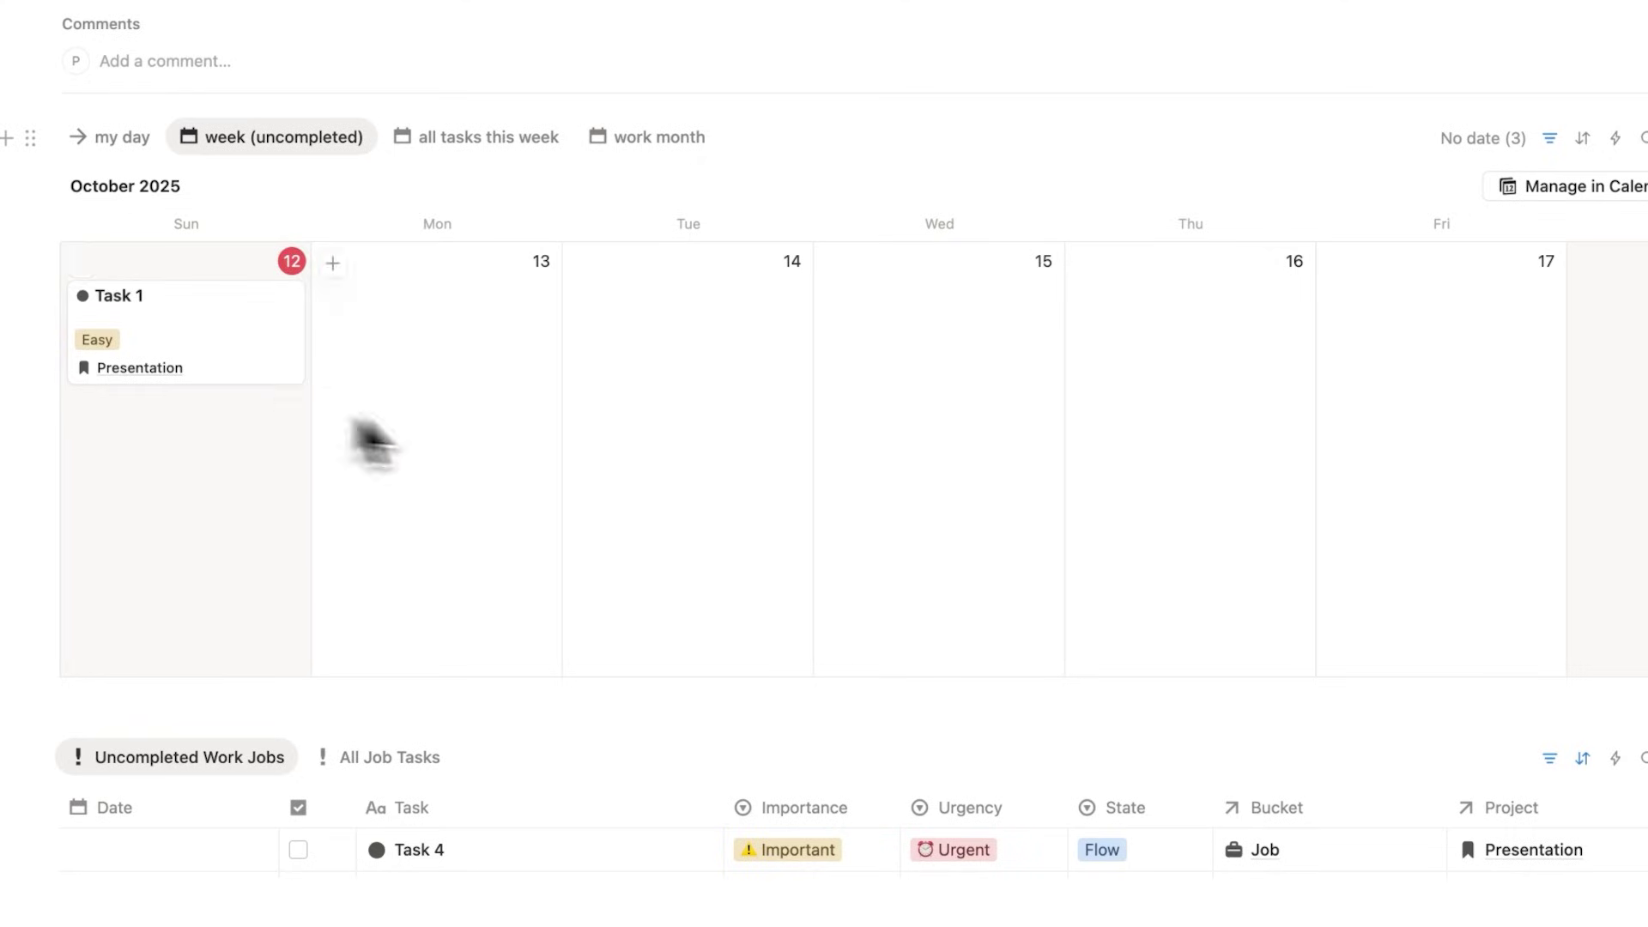
Step: Date Task 3 October 12, 2025 in the date picker
click(131, 139)
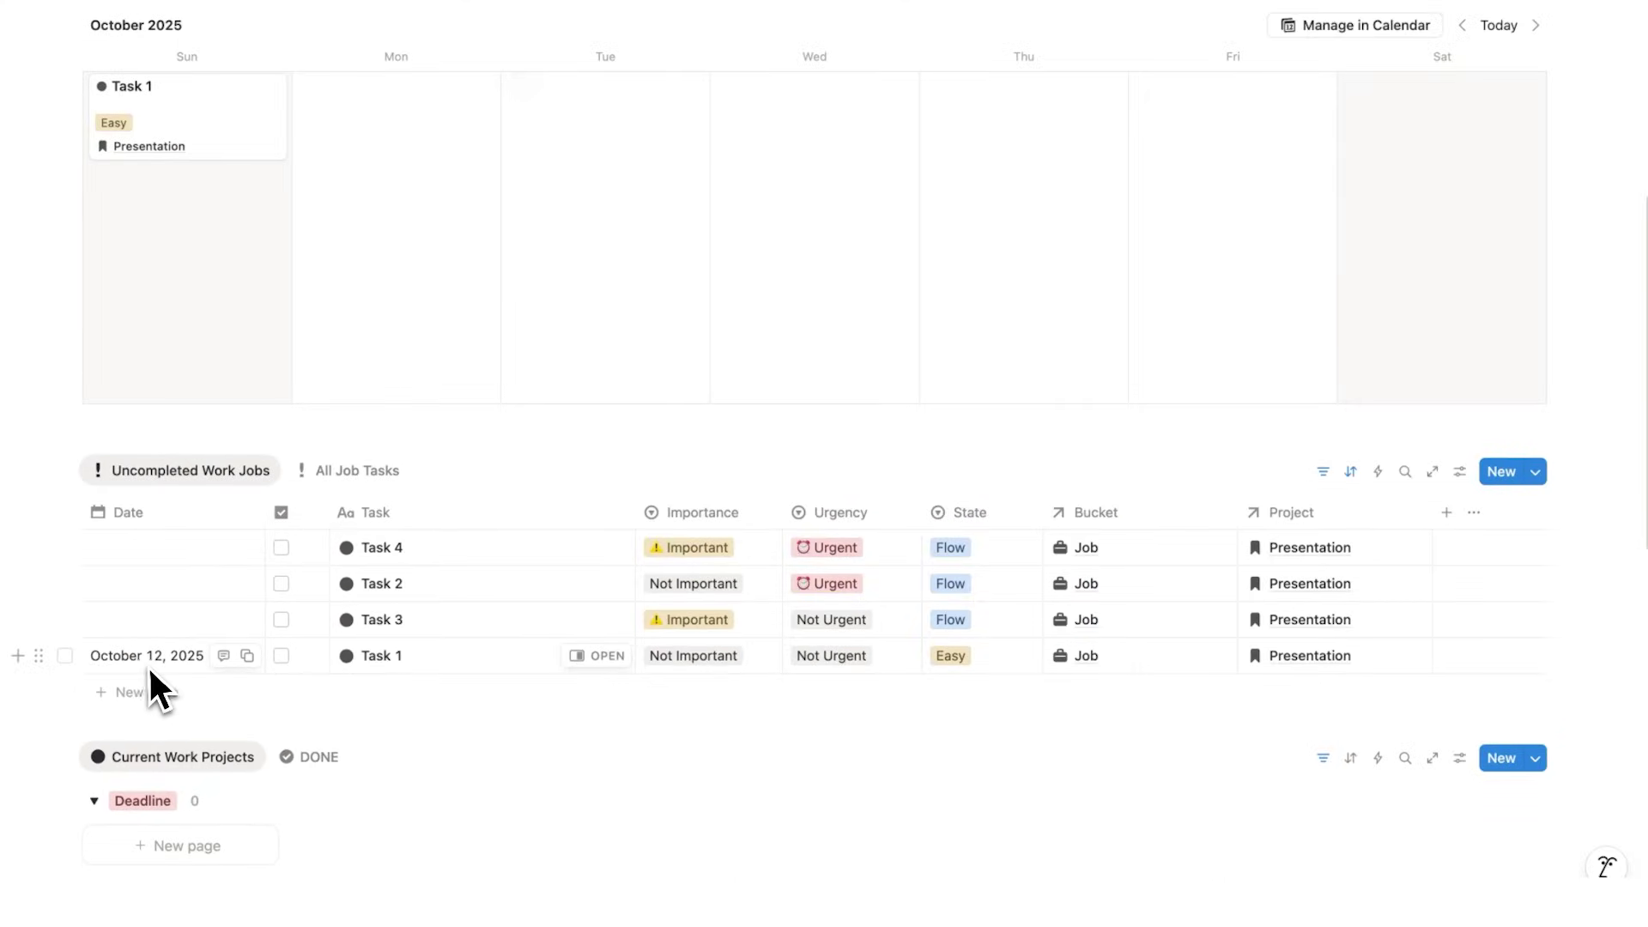
scroll(156, 600, up, 2)
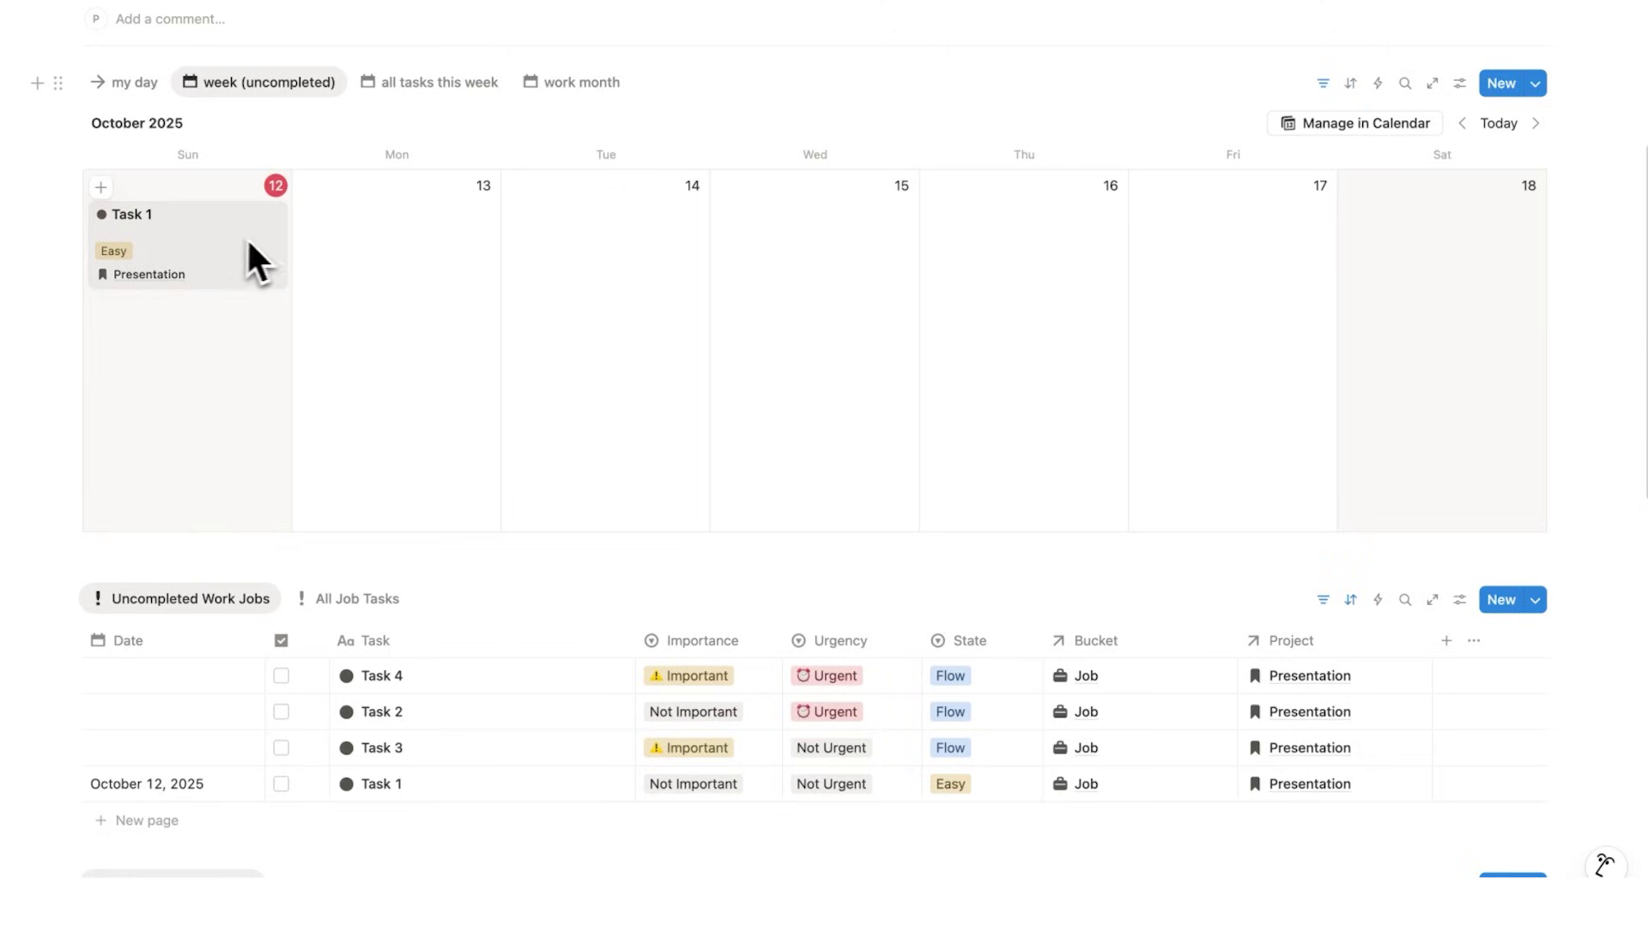
scroll(412, 635, down, 3)
click(171, 784)
click(132, 295)
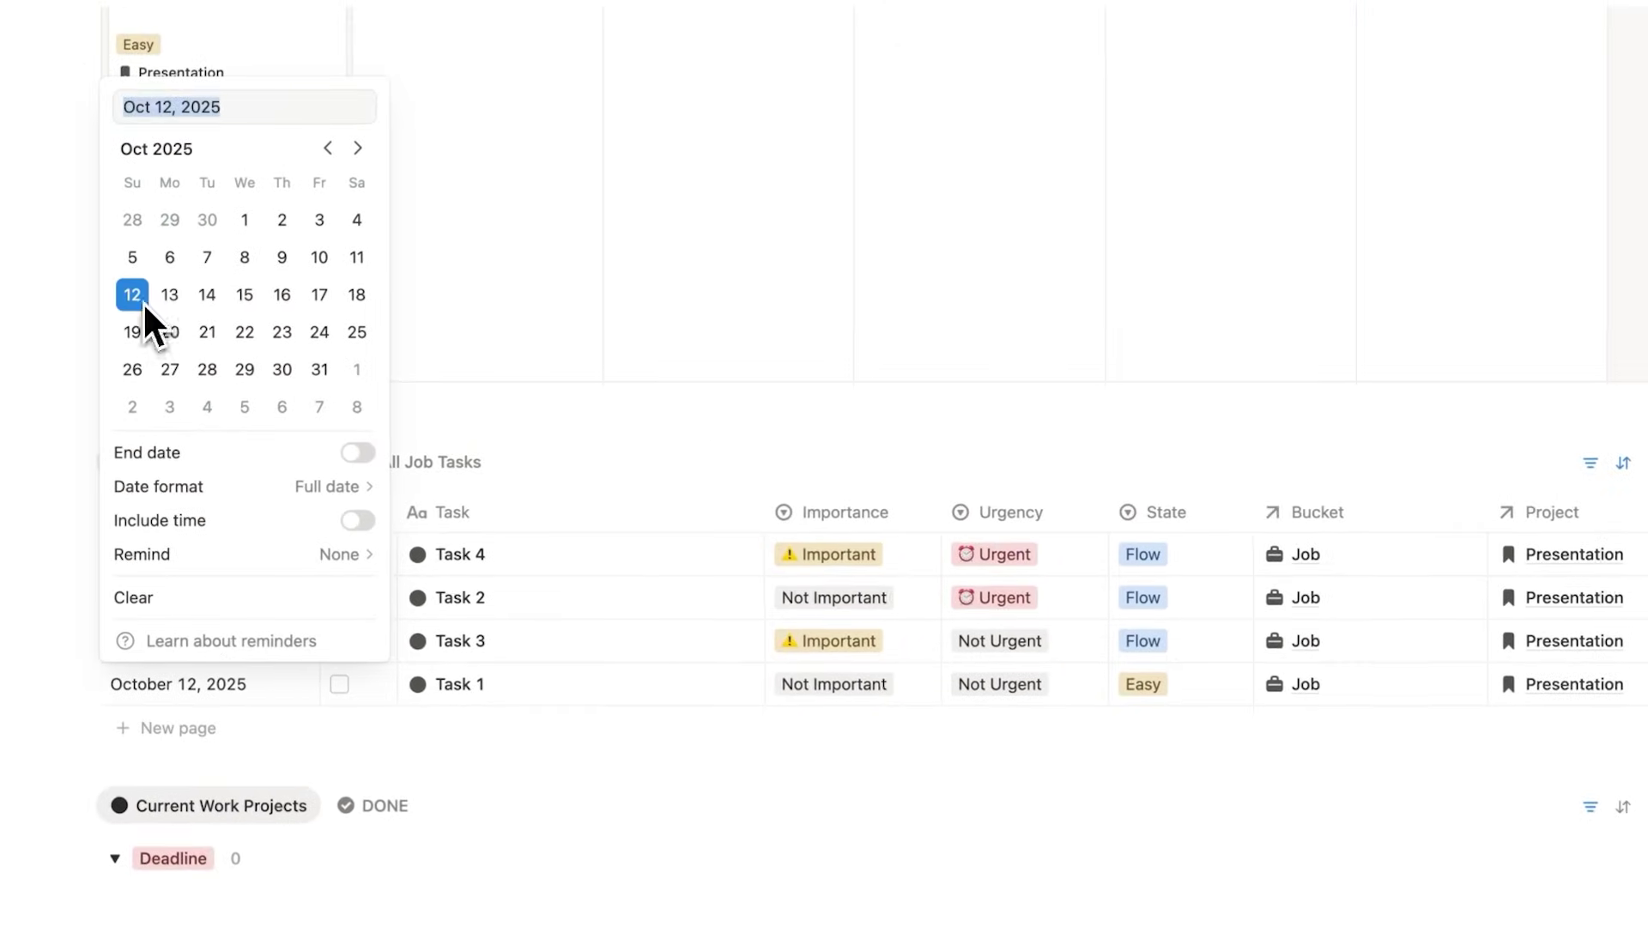
key(Escape)
Step: Drag Task 2 and Task 4 onto Sunday, October 12 in the week calendar
scroll(430, 358, up, 4)
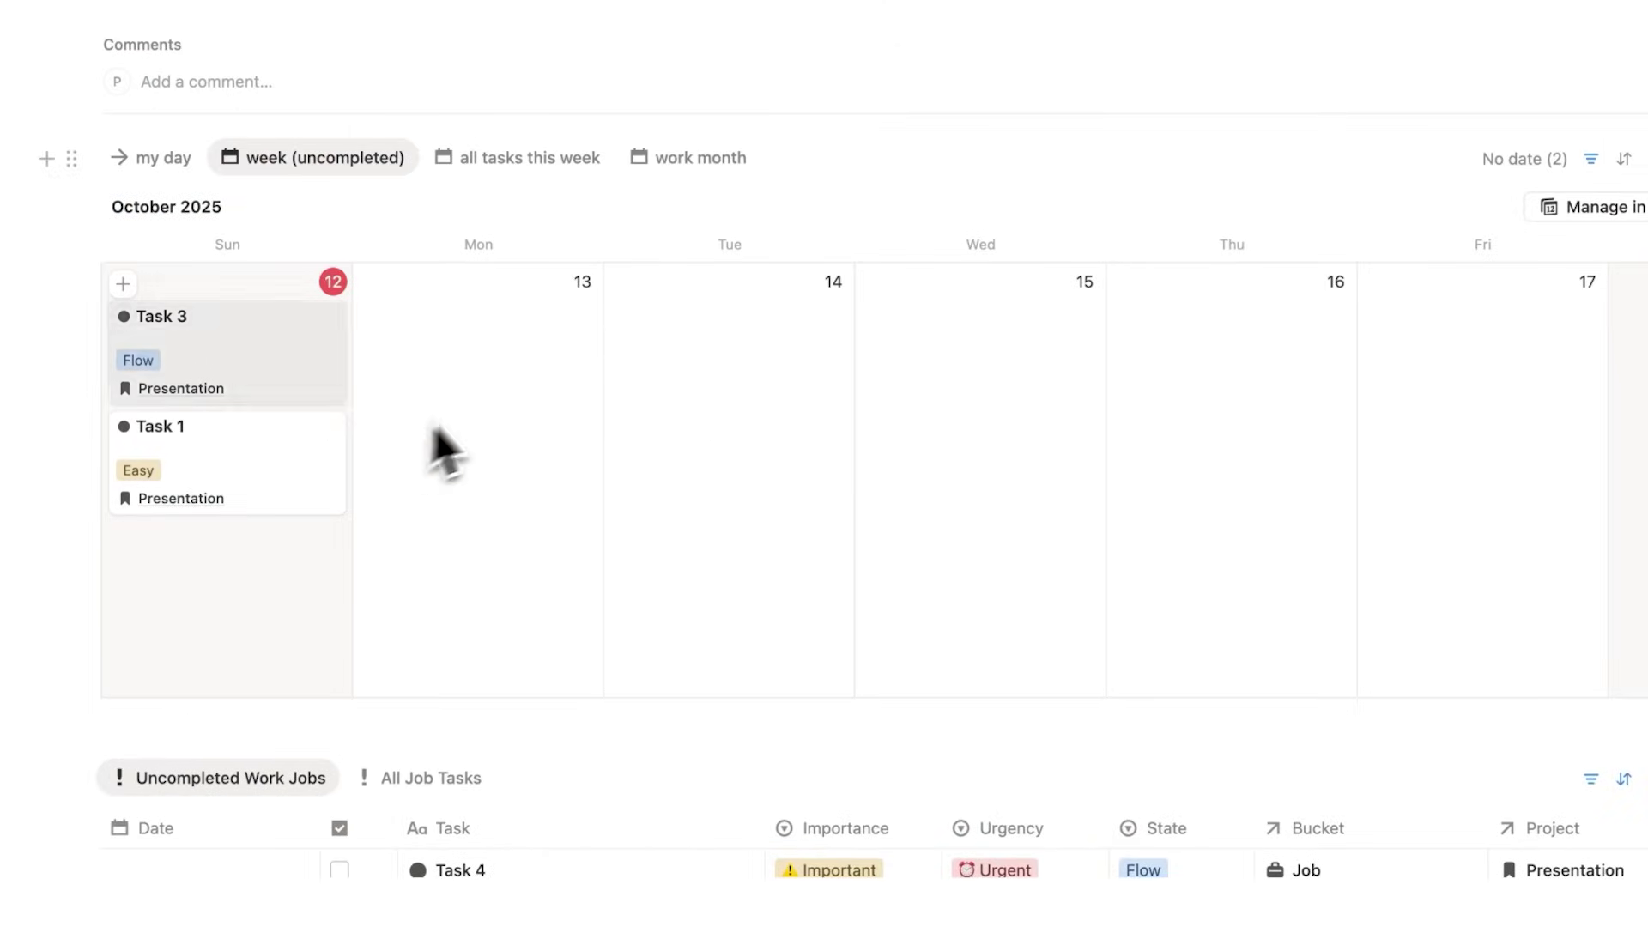
scroll(193, 682, down, 2)
drag(48, 752, 201, 481)
drag(50, 712, 309, 286)
scroll(292, 242, up, 2)
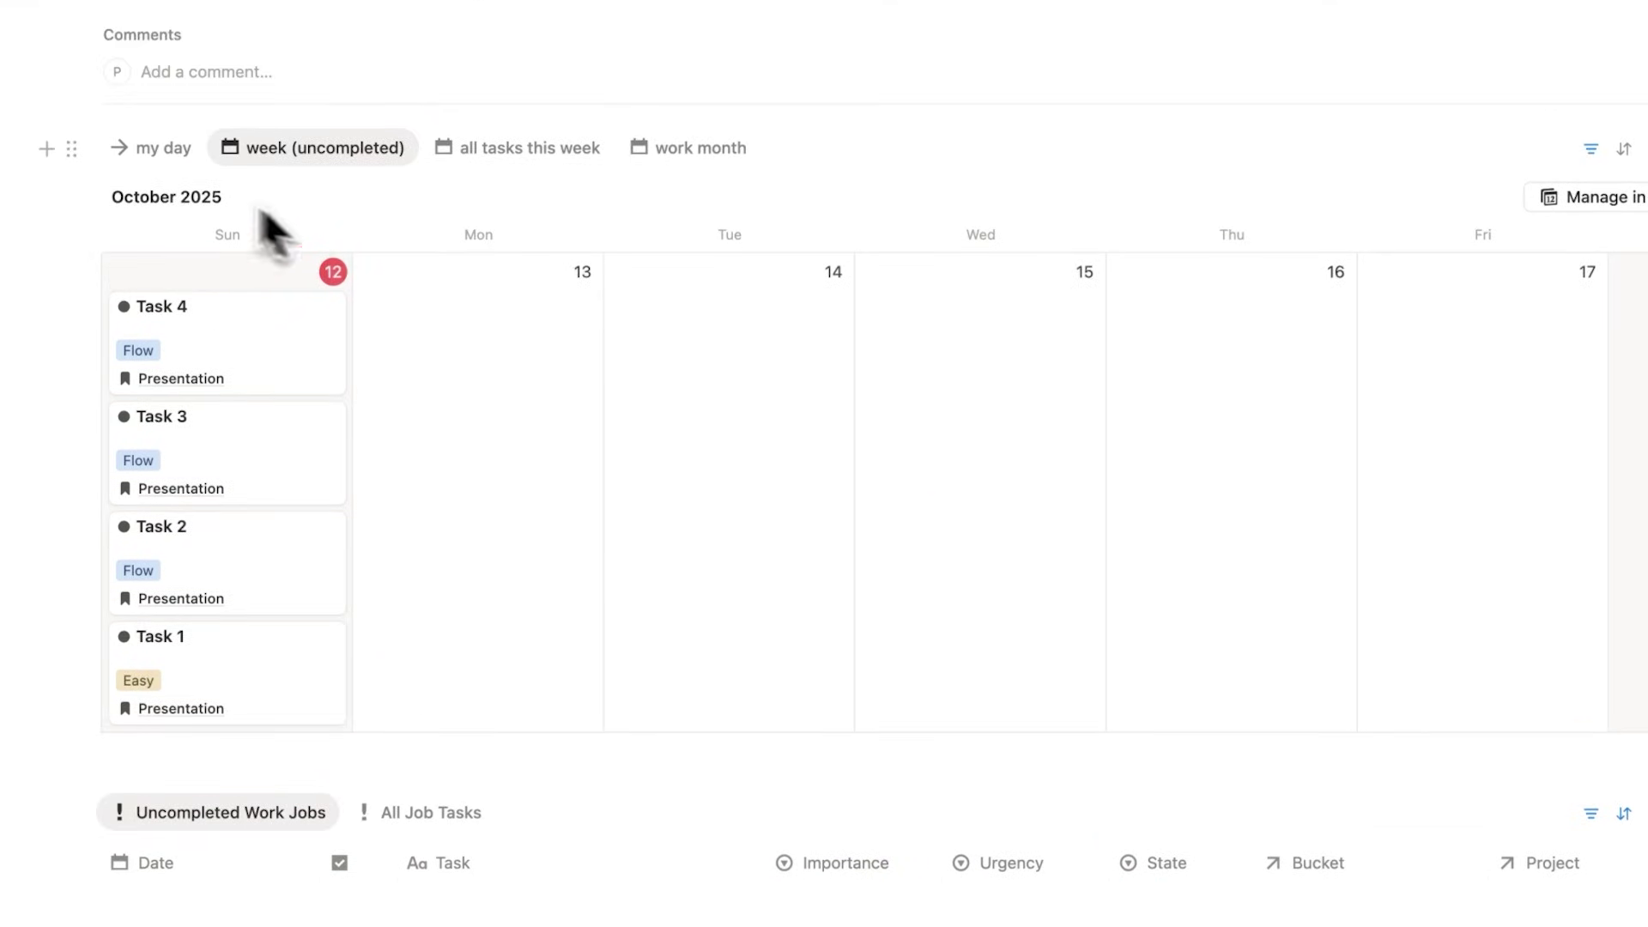
click(163, 148)
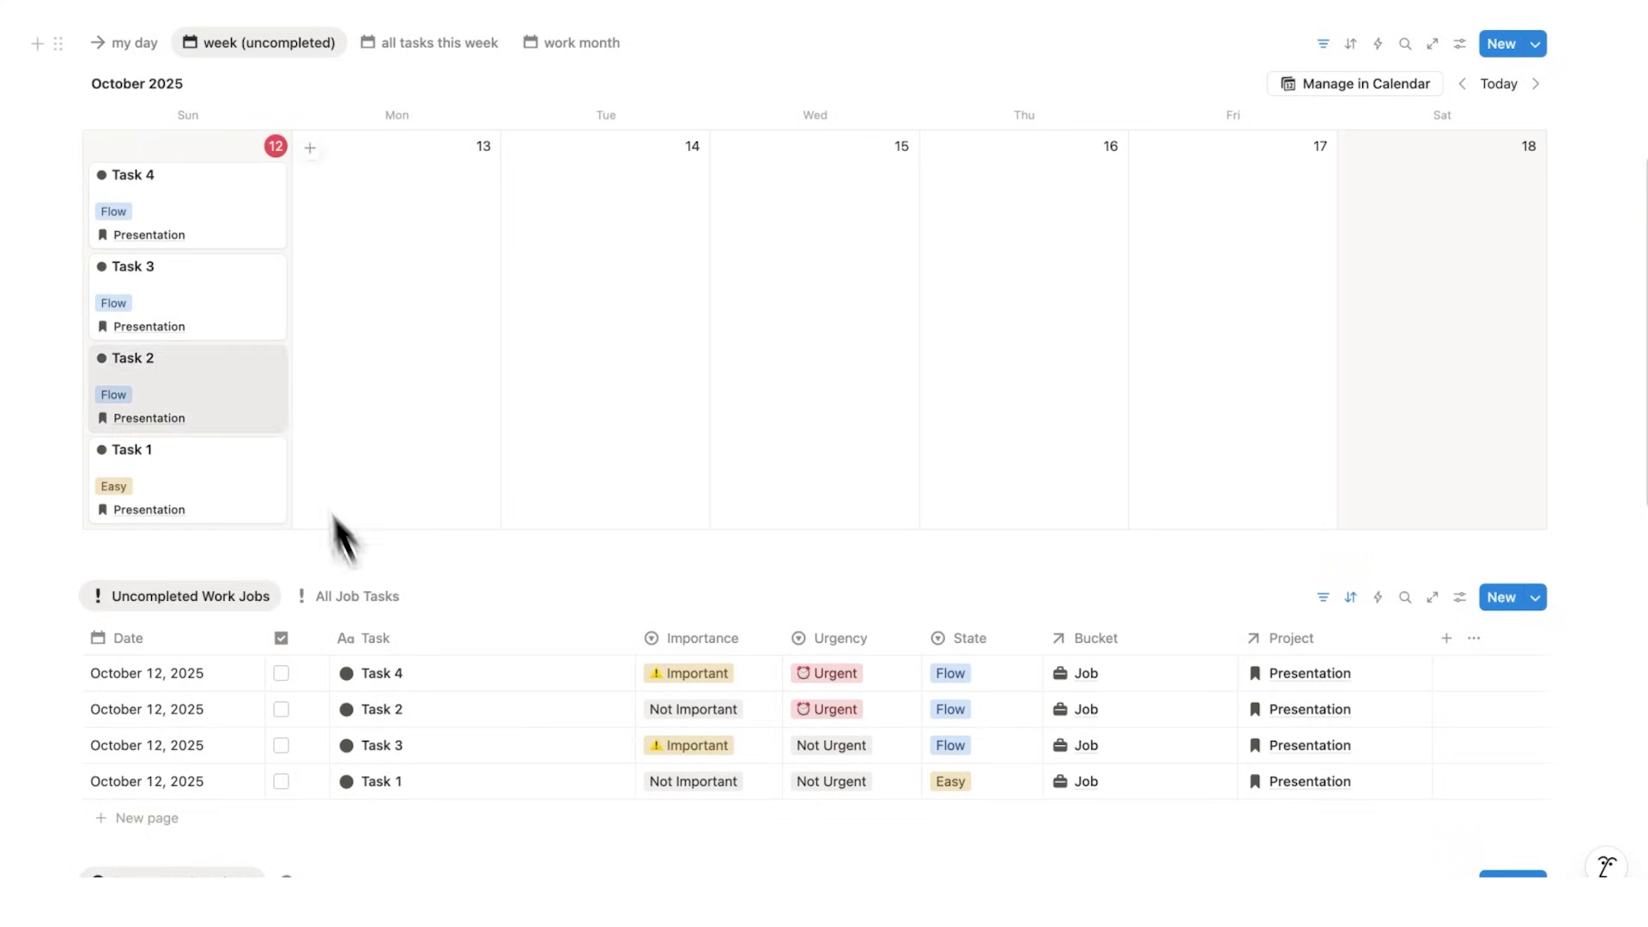
Step: Move Task 3's calendar card from Sunday 12 to Monday 13 and view the my day list
drag(243, 326, 436, 300)
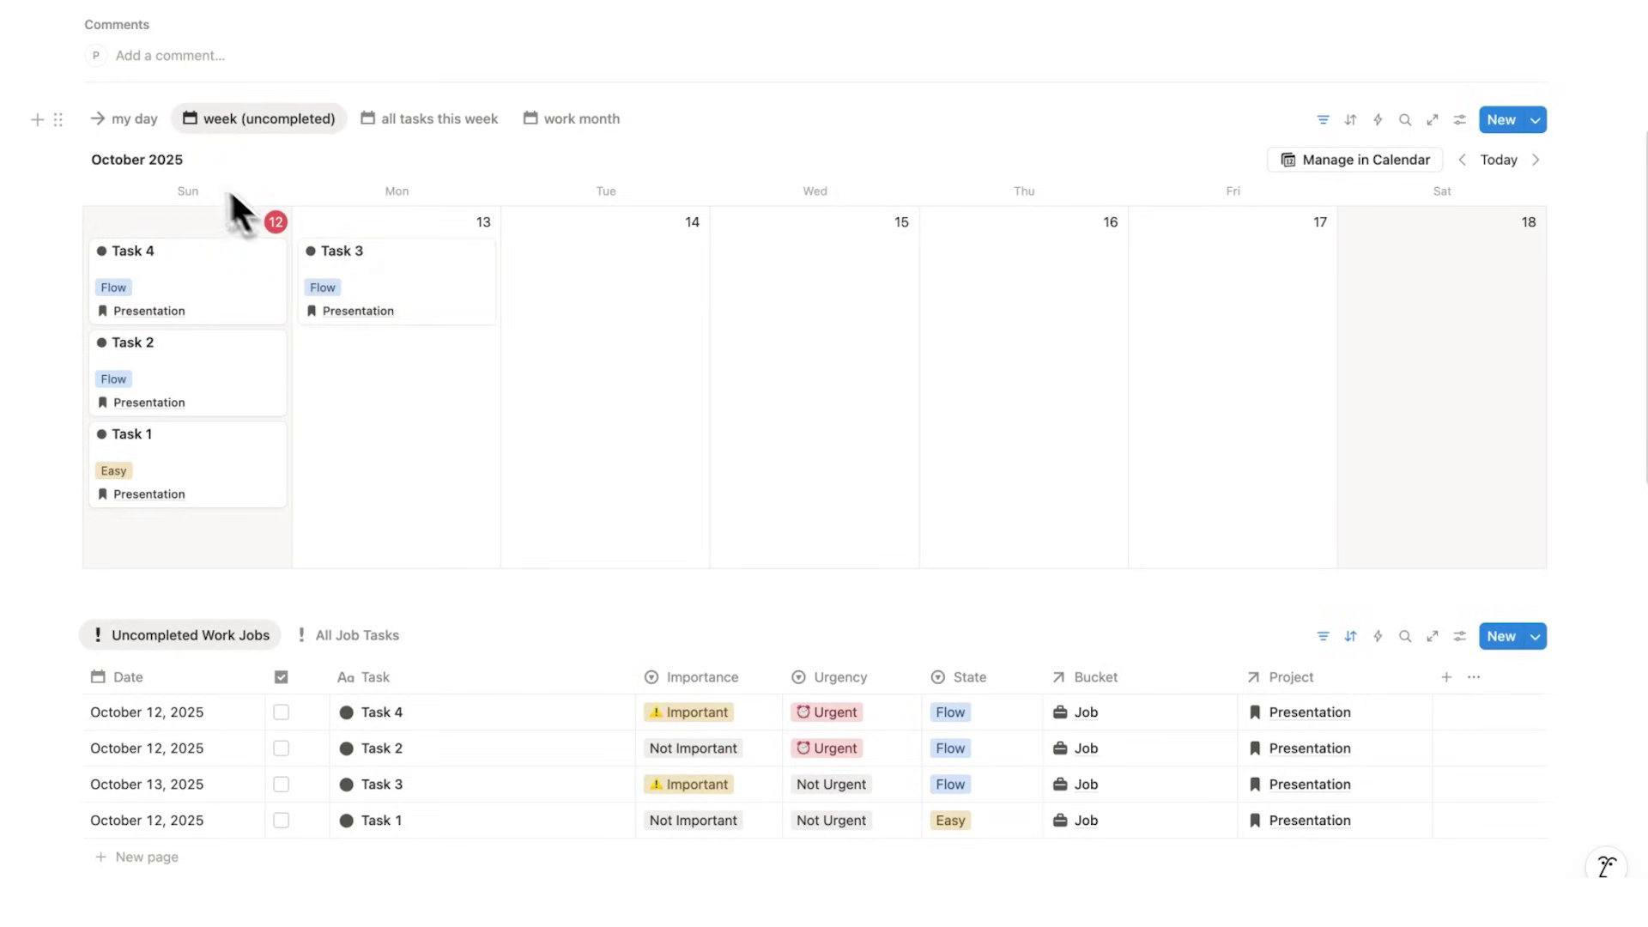
click(137, 120)
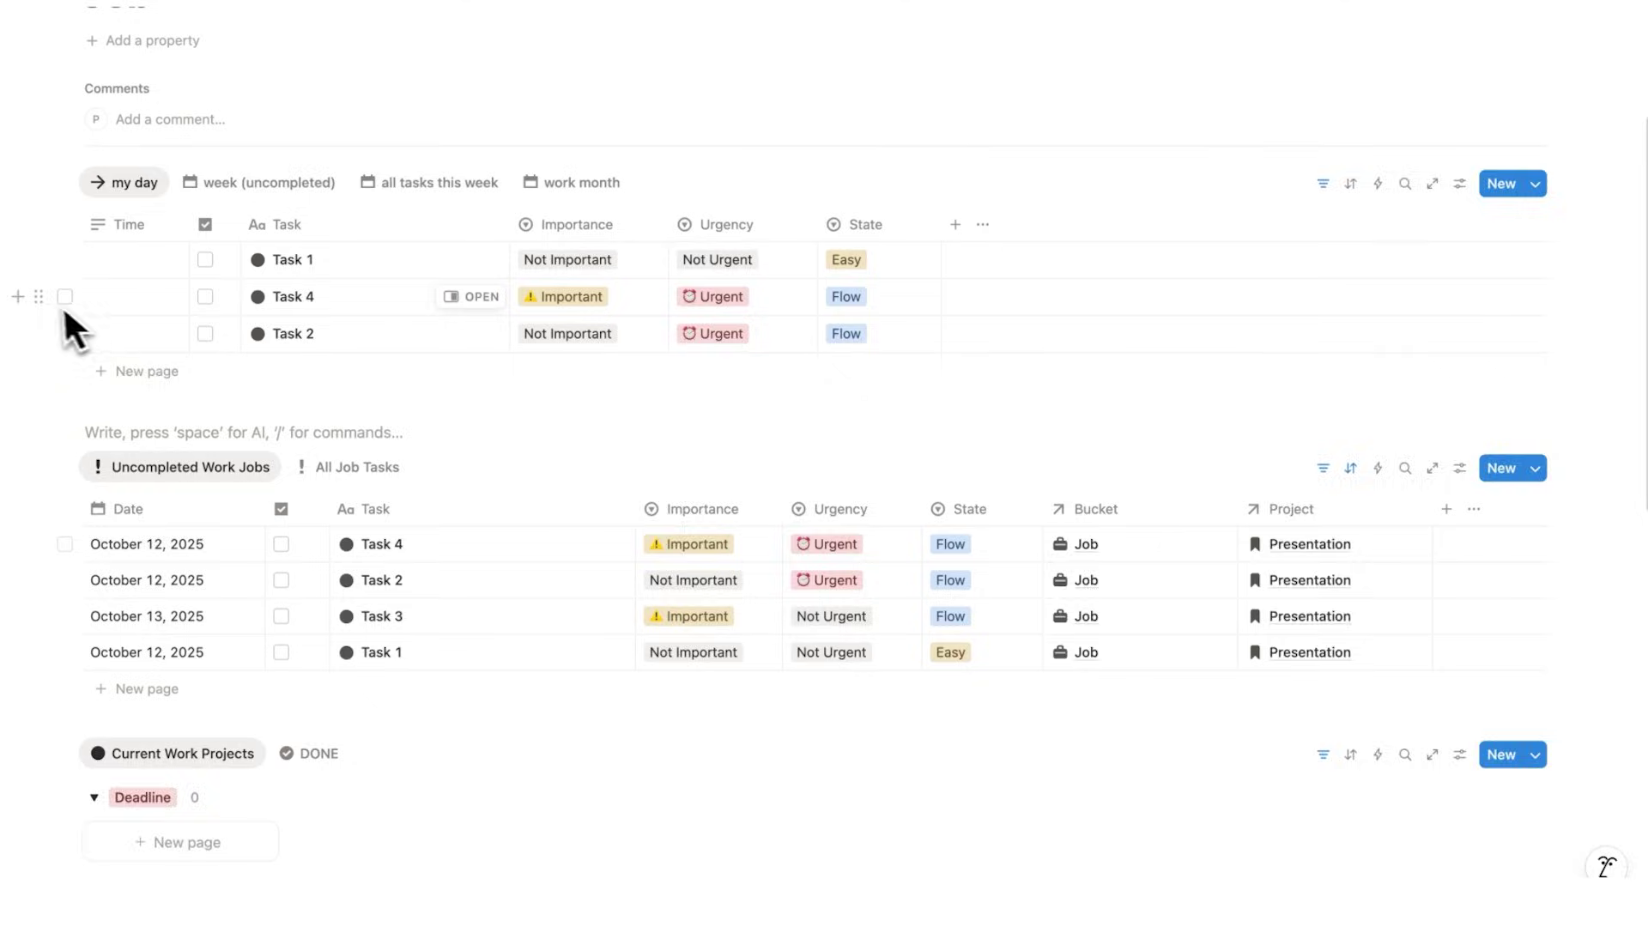
Step: Move Task 4 to the top of my day and give it a 9am time
drag(64, 296, 60, 260)
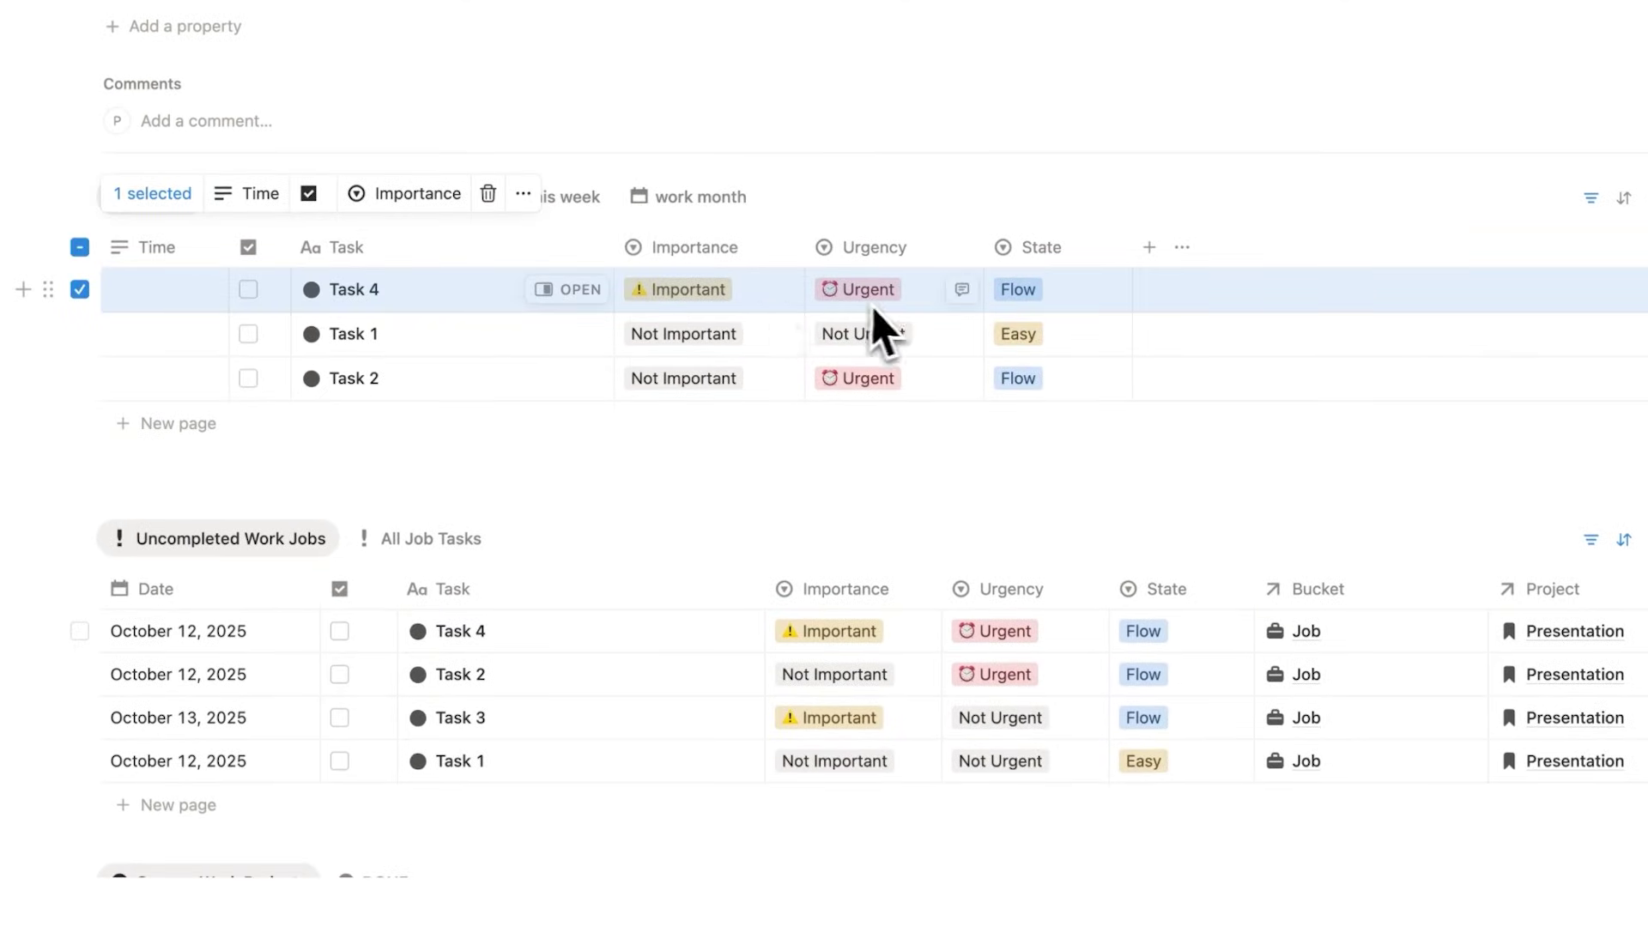
click(165, 300)
text(9am)
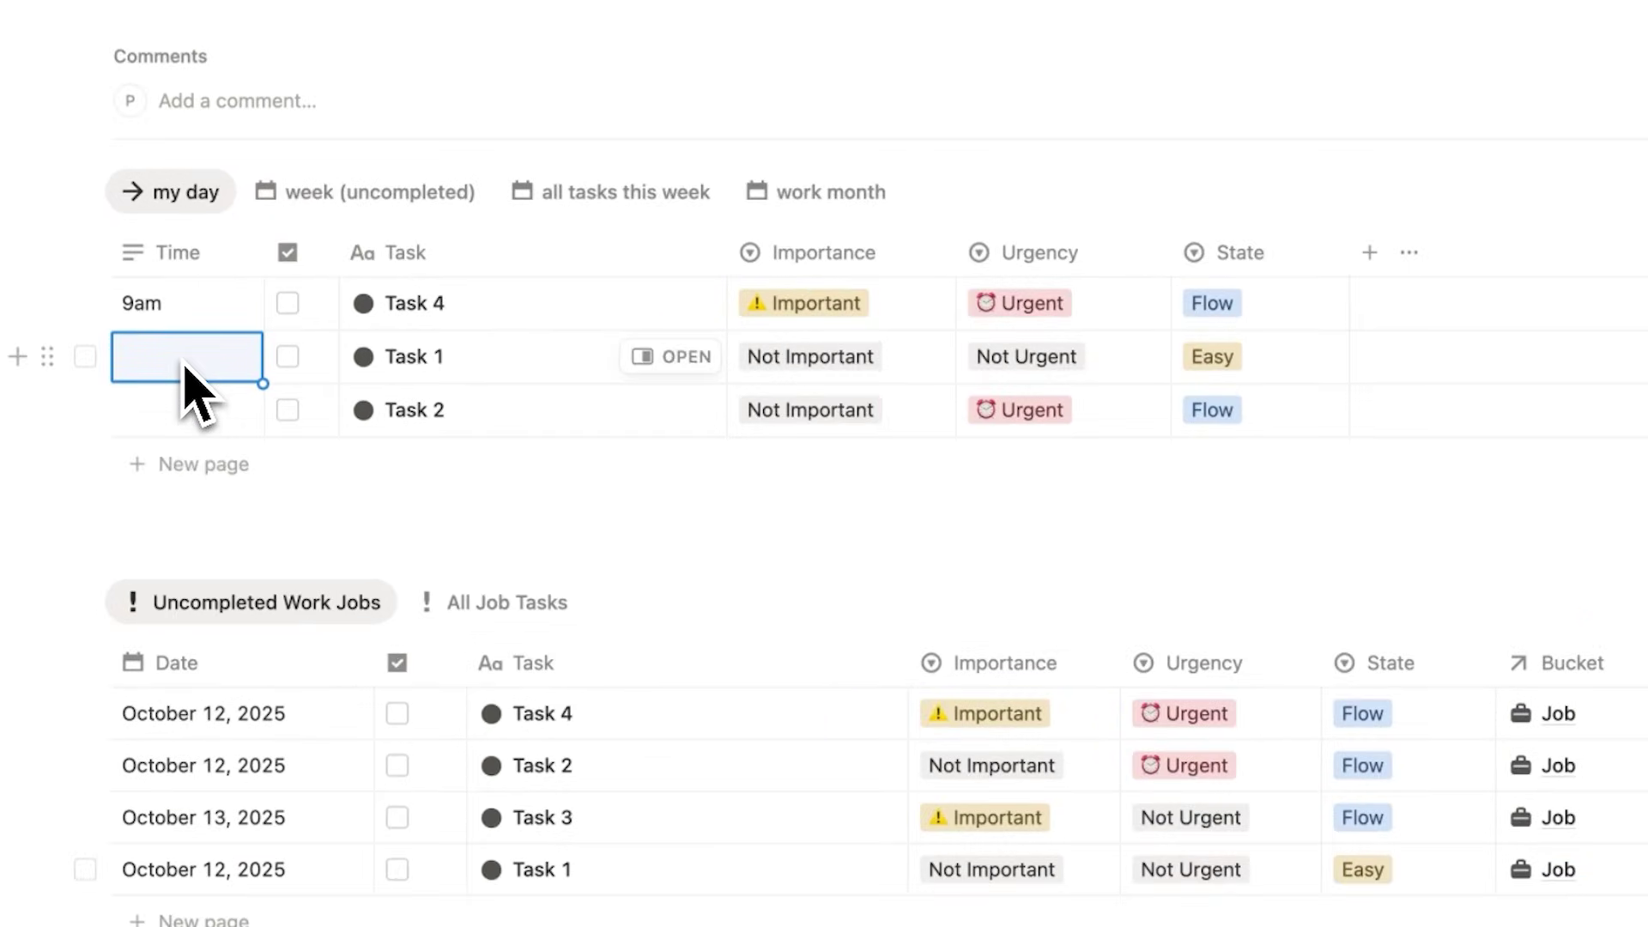
Step: Move Task 2 above Task 1 with time 12, and set Task 1 to 2pm
drag(47, 410, 82, 352)
click(184, 354)
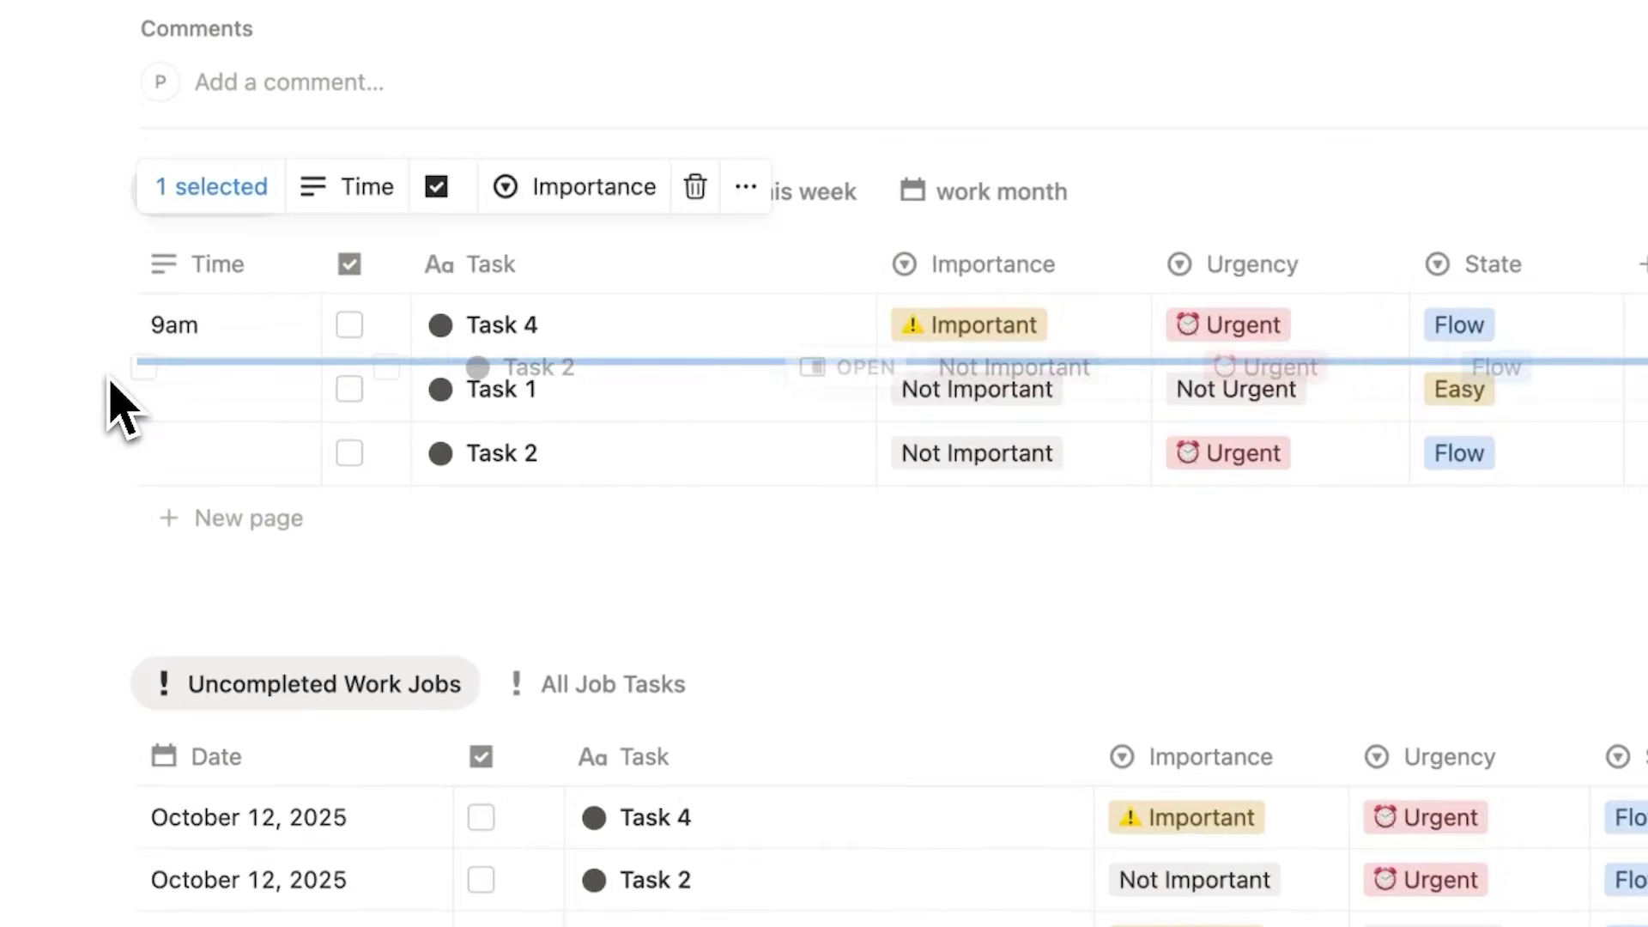
text(12)
key(Return)
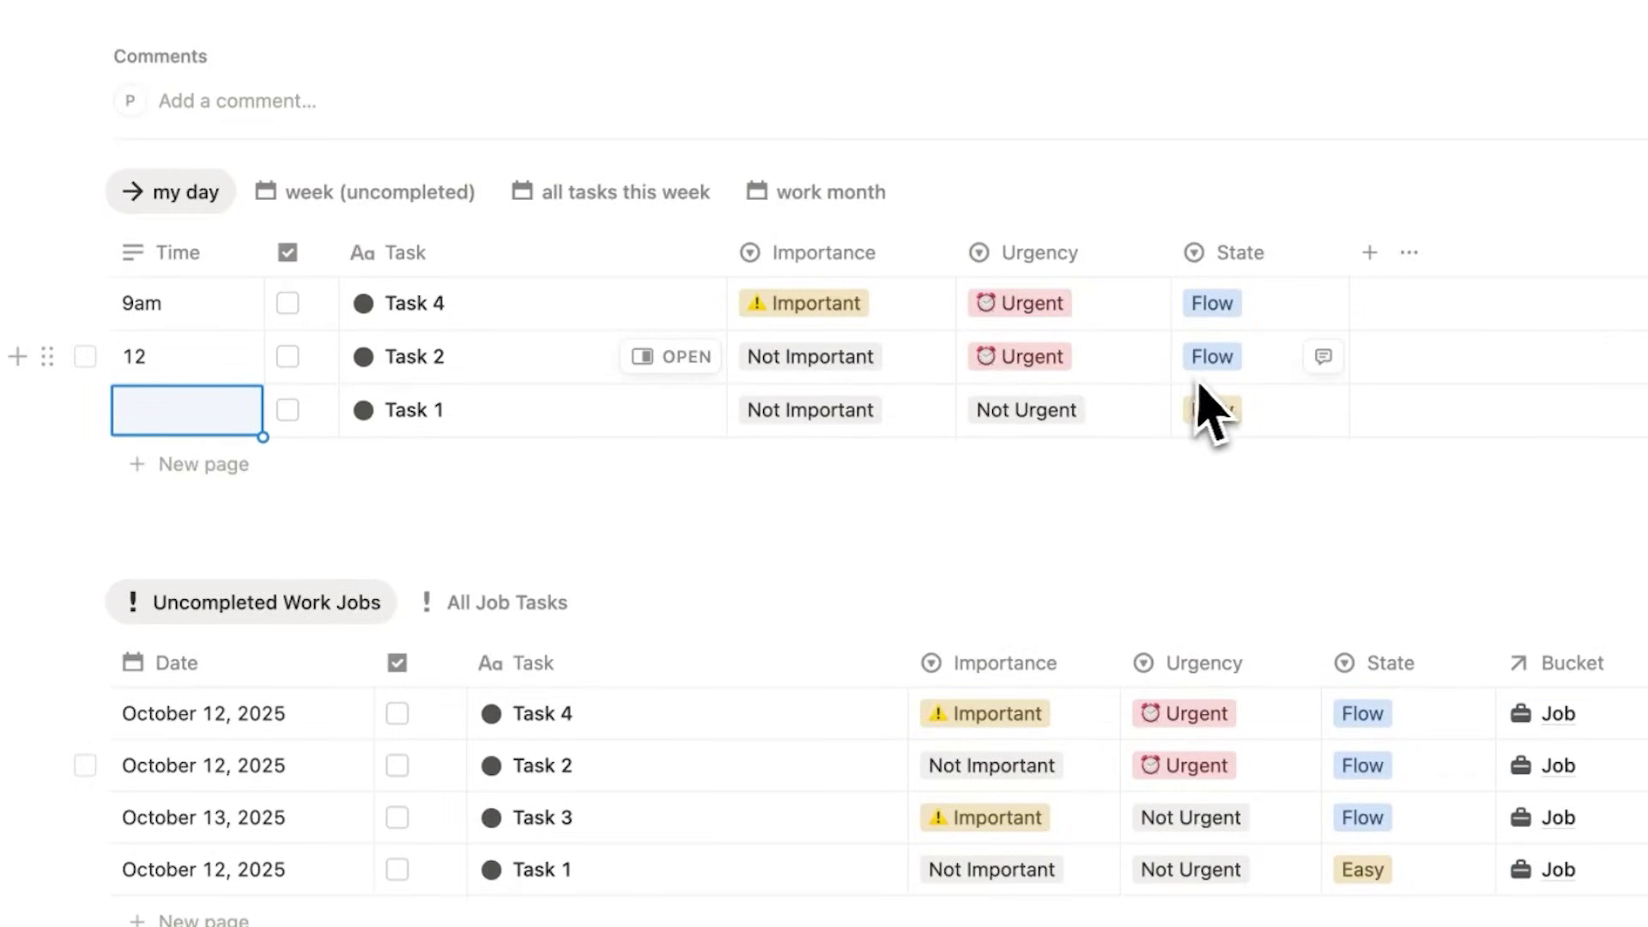
click(227, 421)
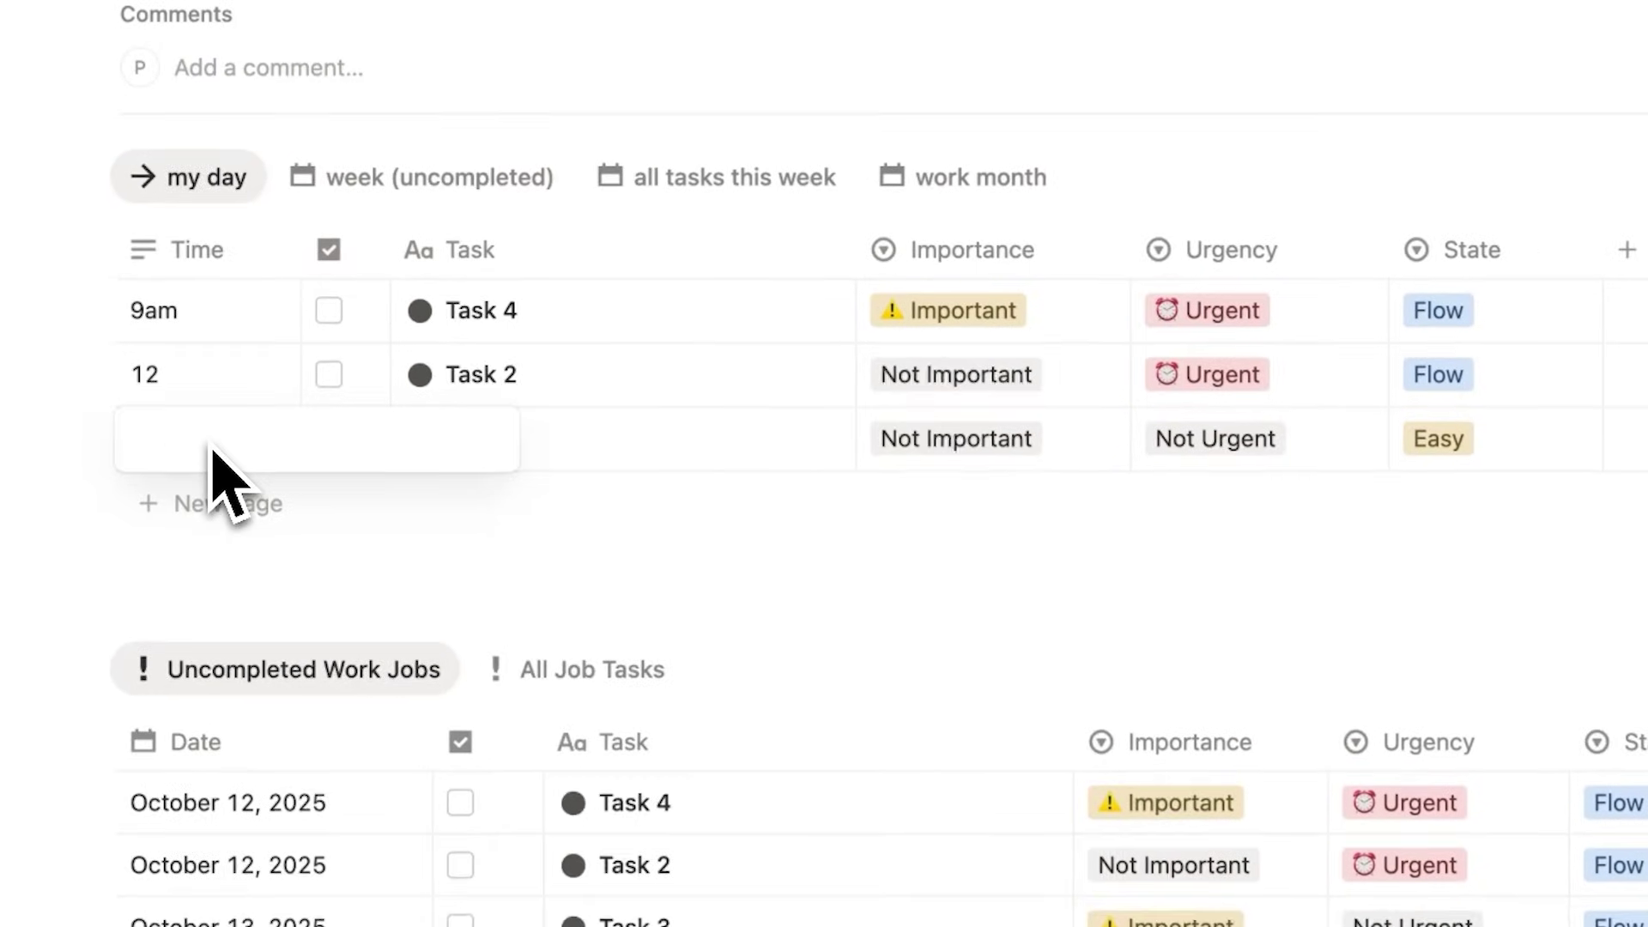
text(2pm)
key(Return)
Step: Add a new row to Uncompleted Work Jobs with State Quick
click(369, 179)
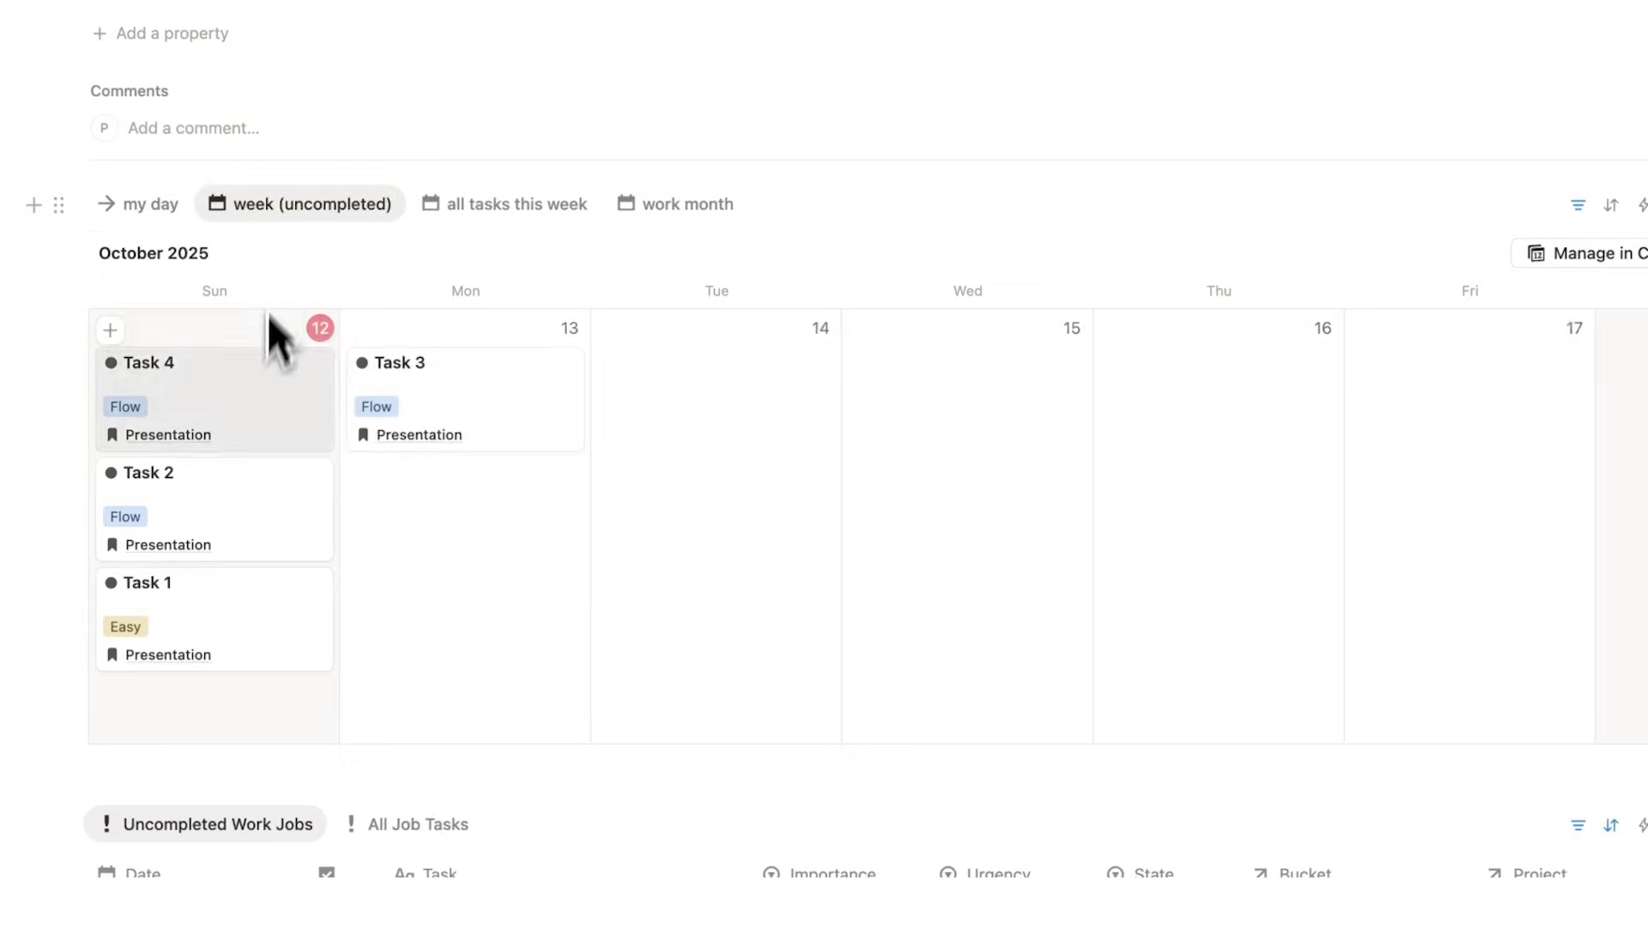
click(47, 176)
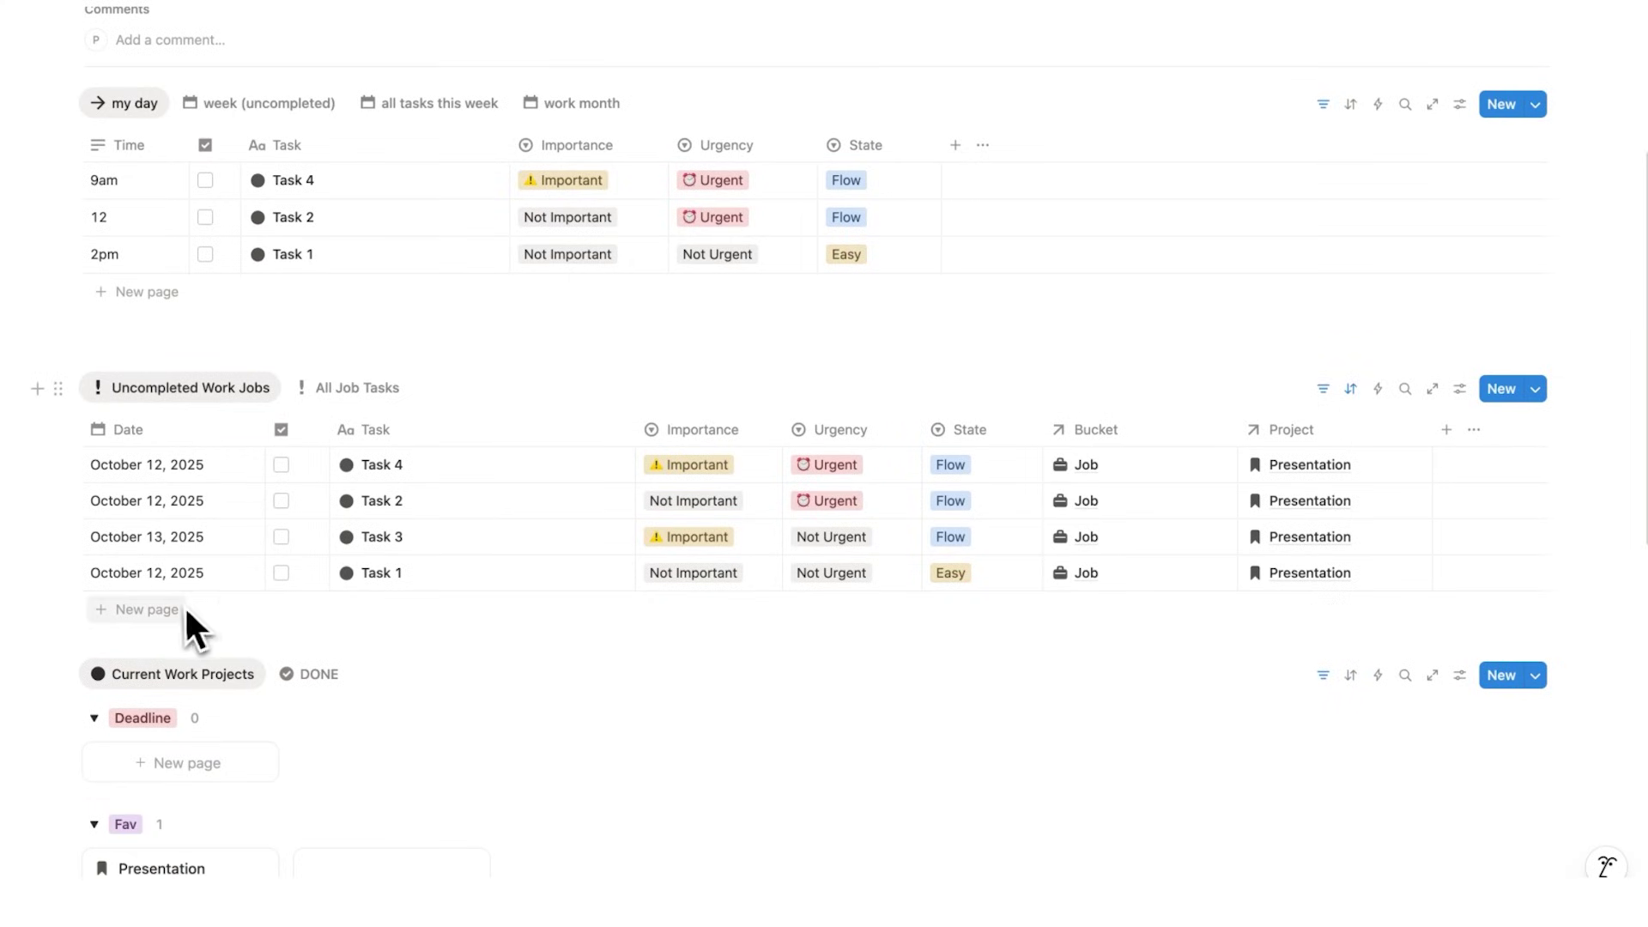
click(163, 611)
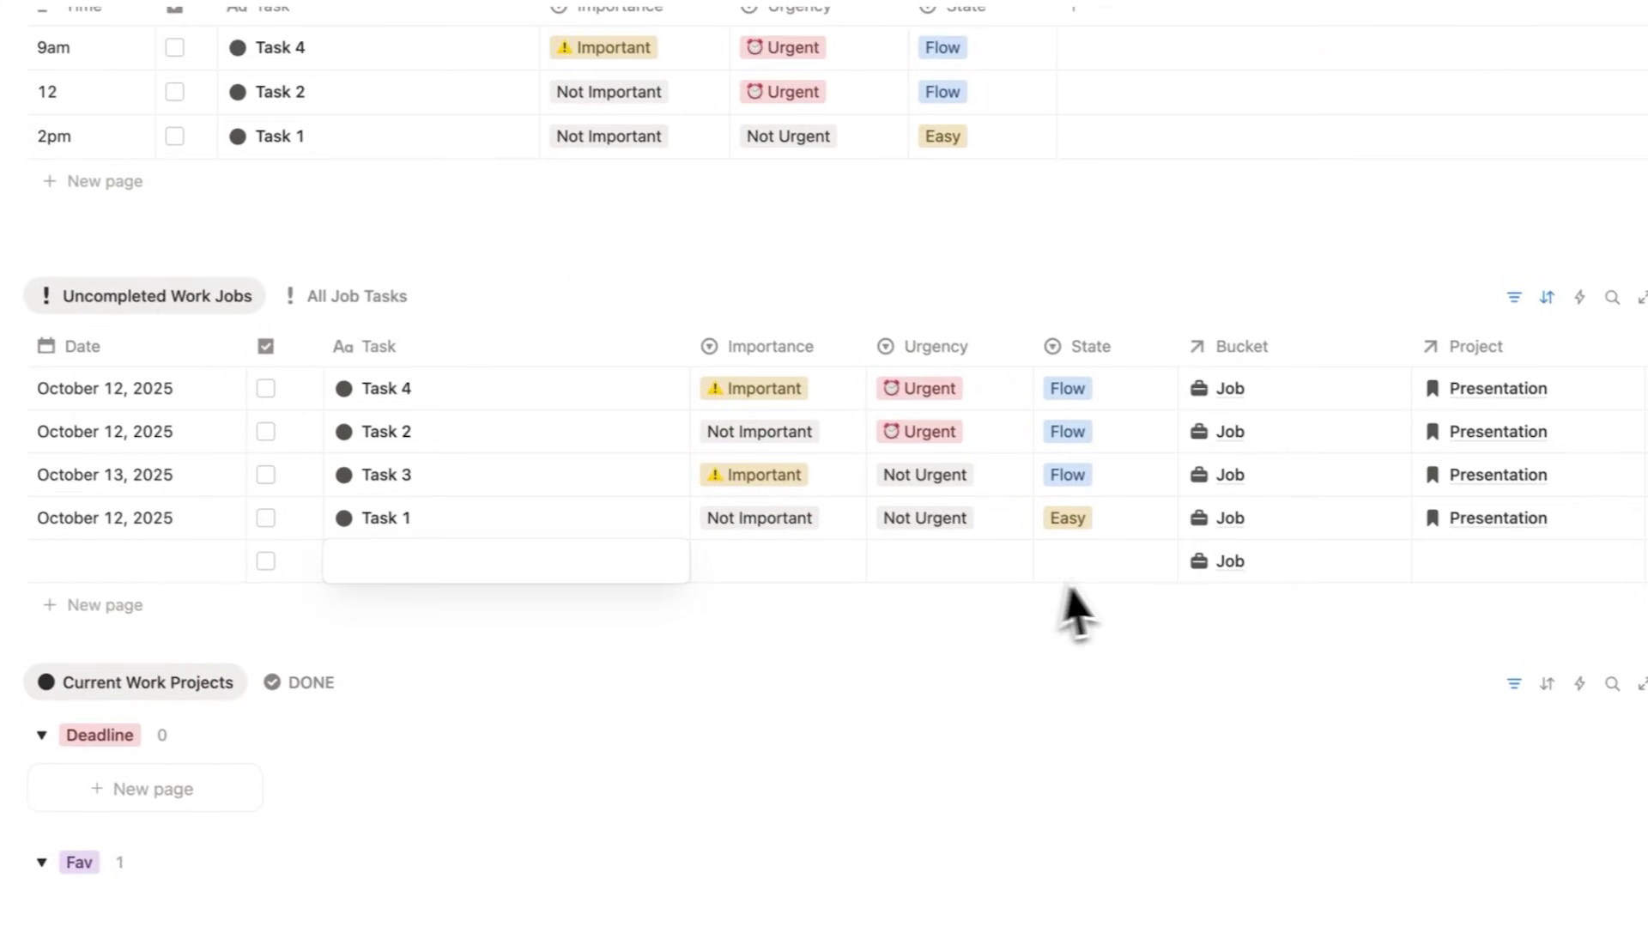
click(983, 611)
click(1086, 670)
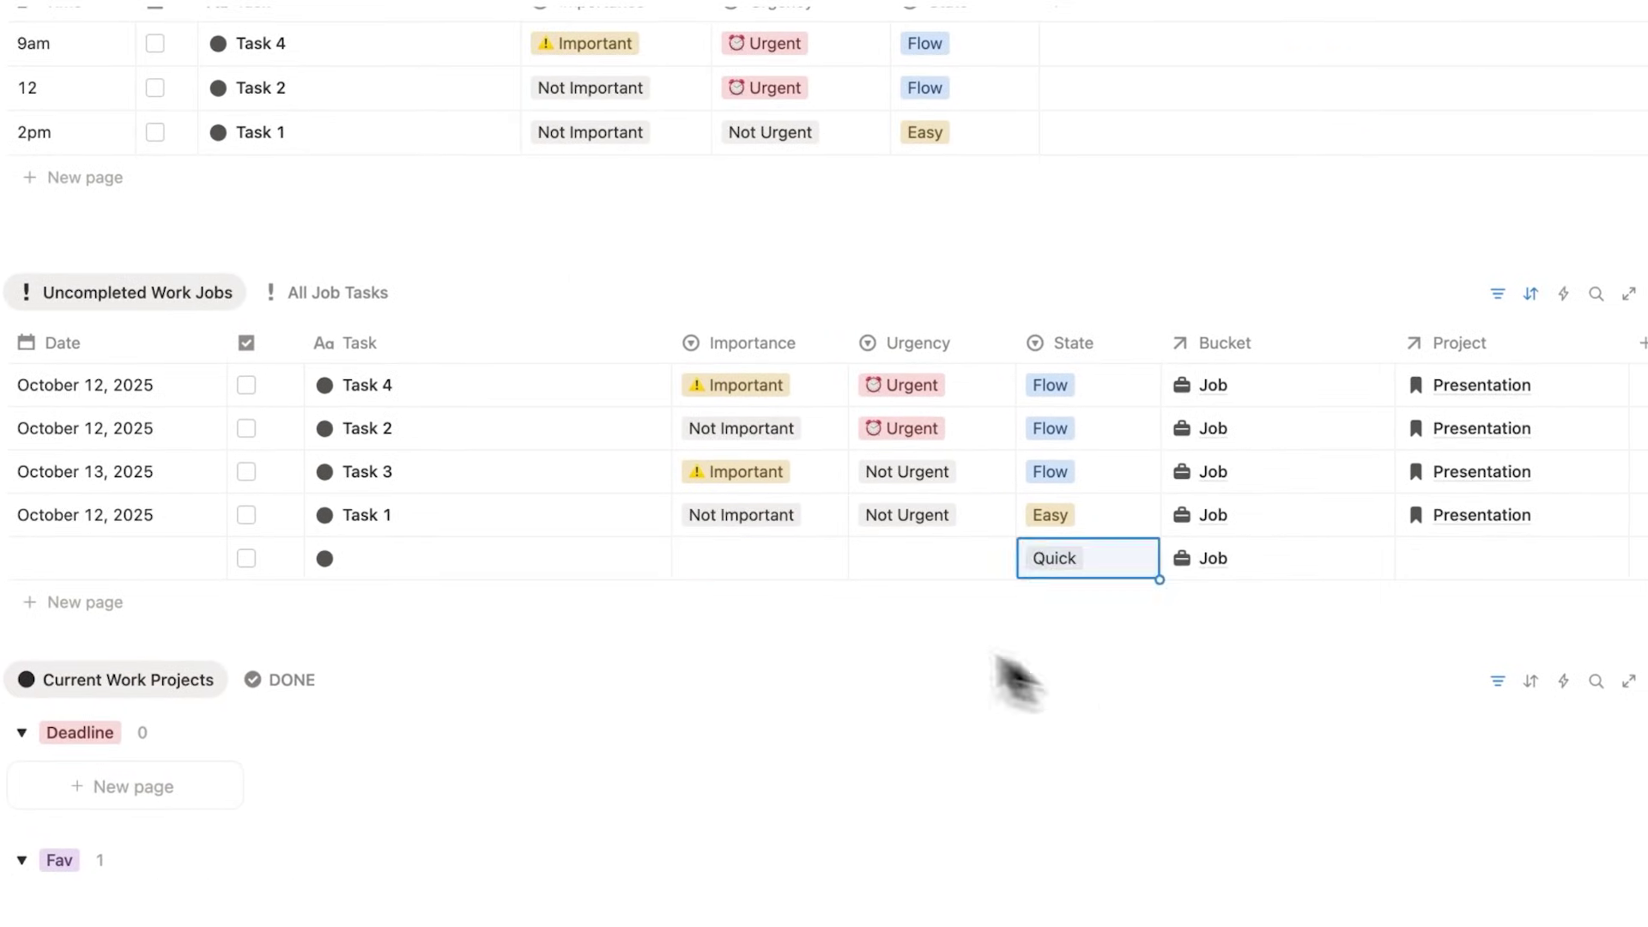
Step: Move the Quick row into the my day table and name it Task 5
drag(54, 645, 265, 265)
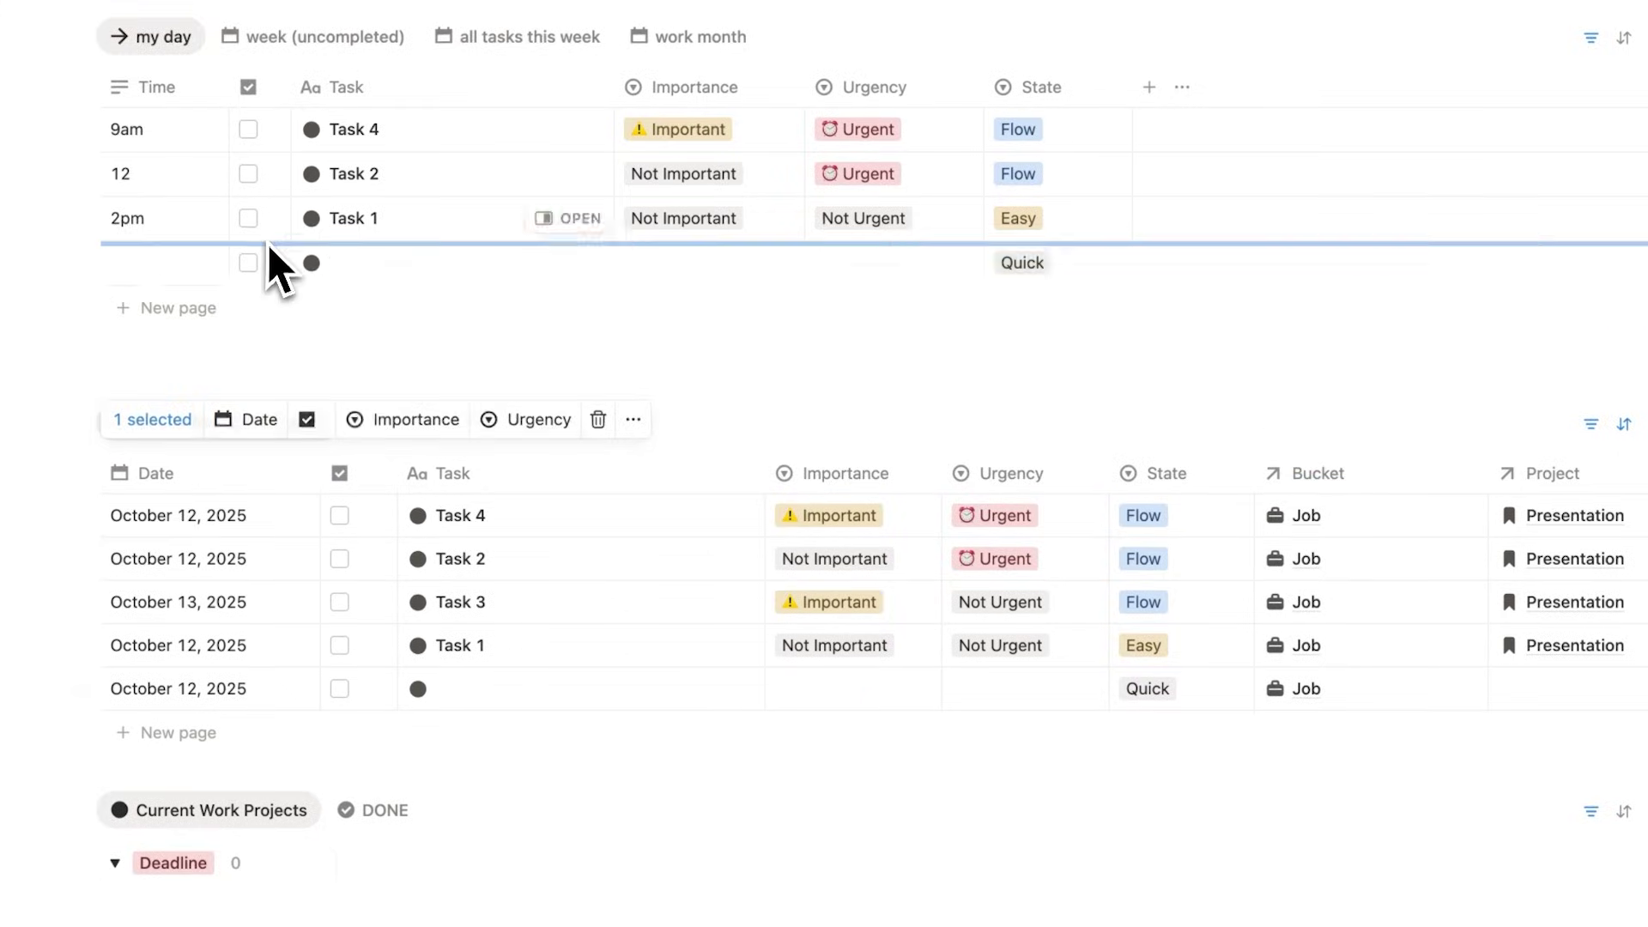
click(388, 266)
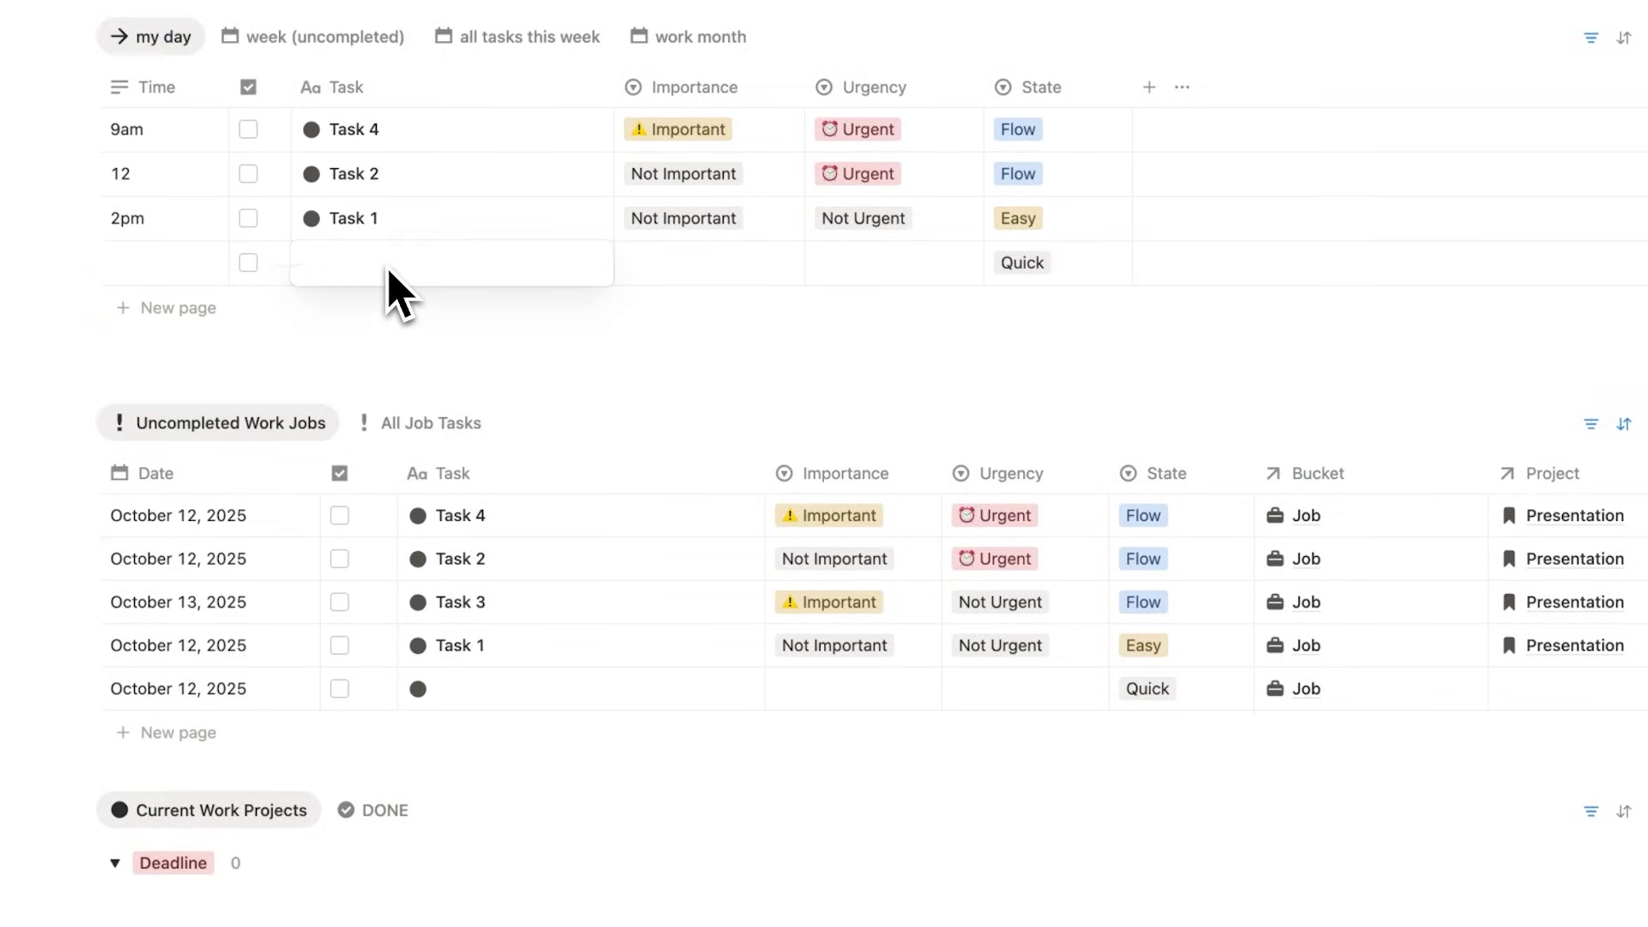
text(Task 5)
key(Return)
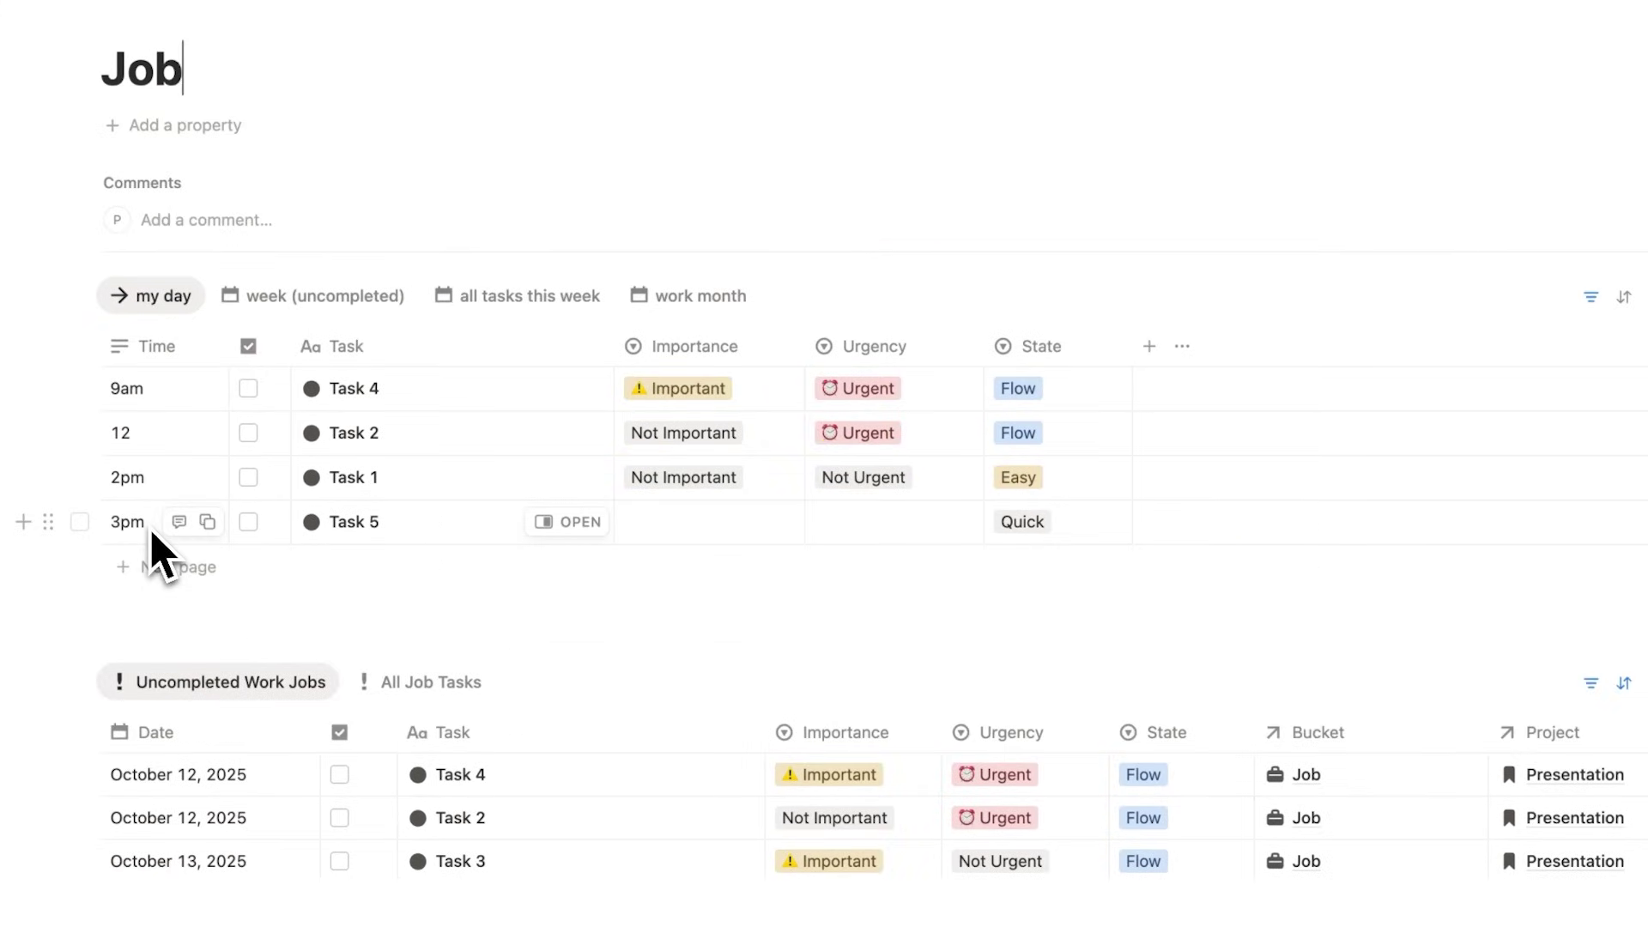
Step: Check the week (uncompleted) calendar, then open the Presentation project card in side peek
scroll(551, 471, down, 3)
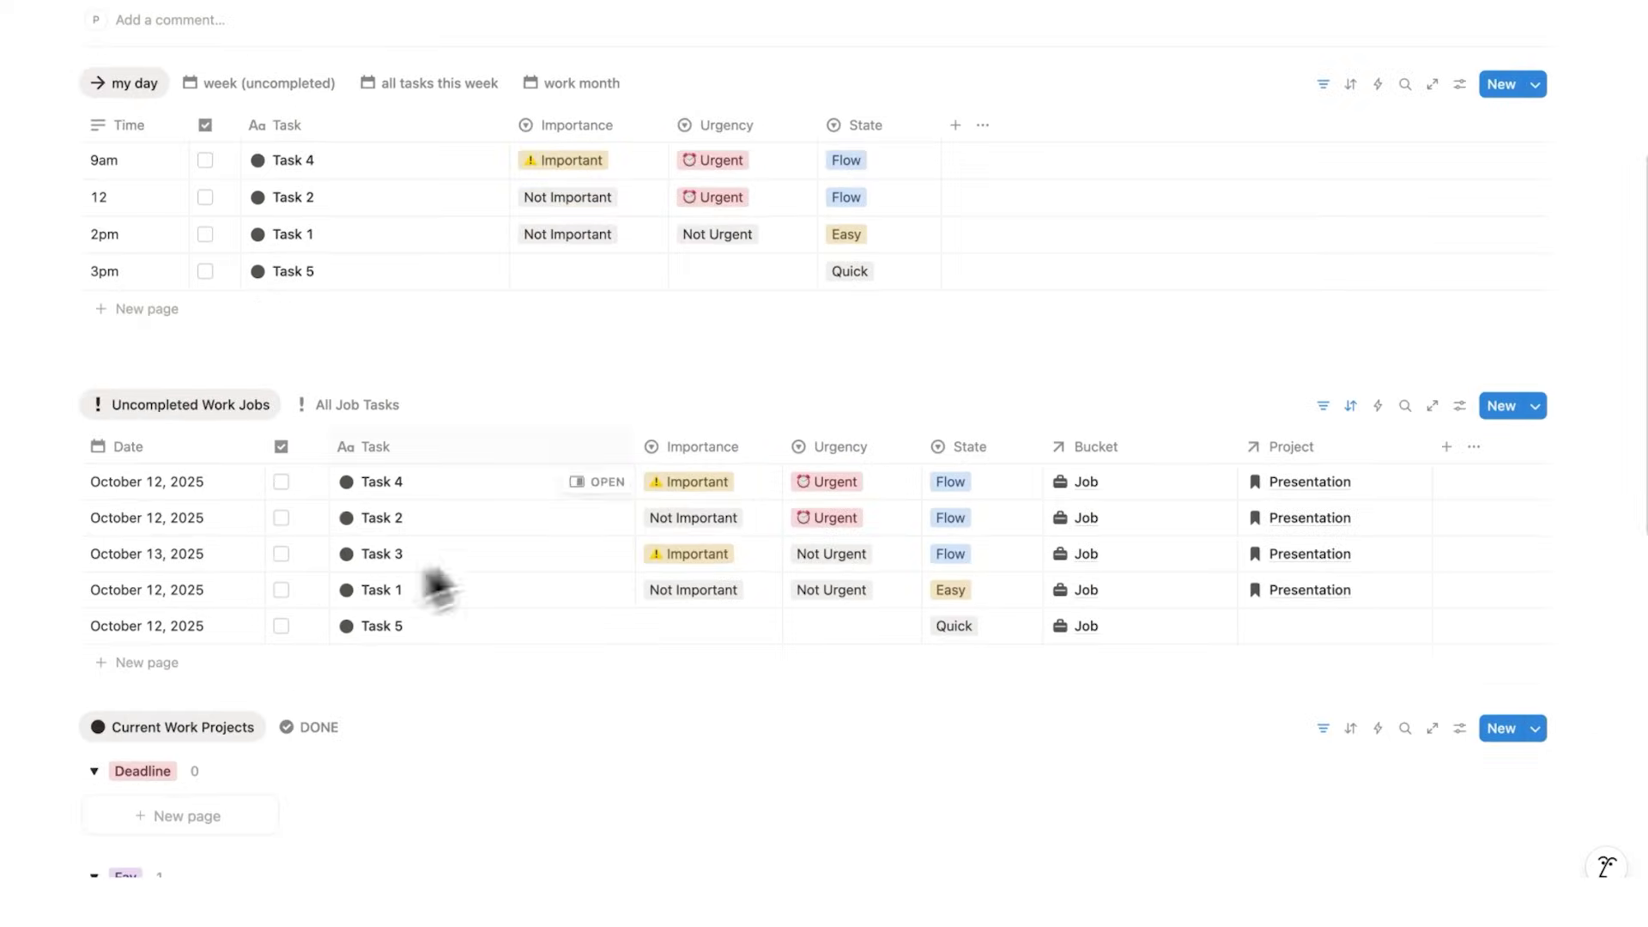
scroll(412, 386, up, 2)
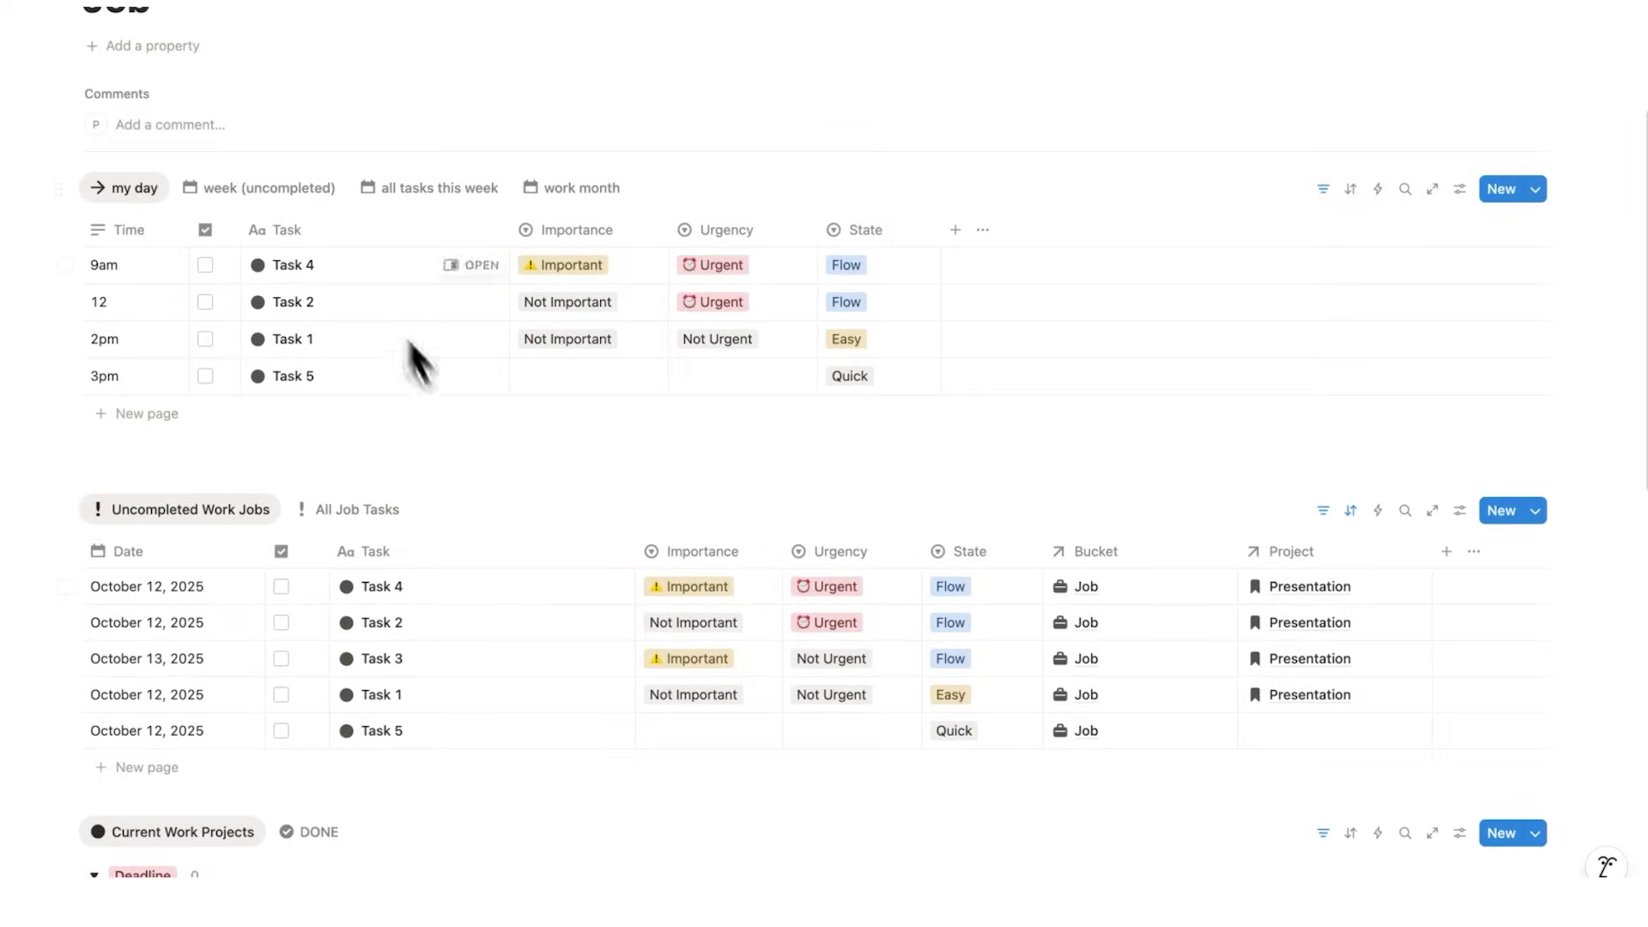
click(270, 184)
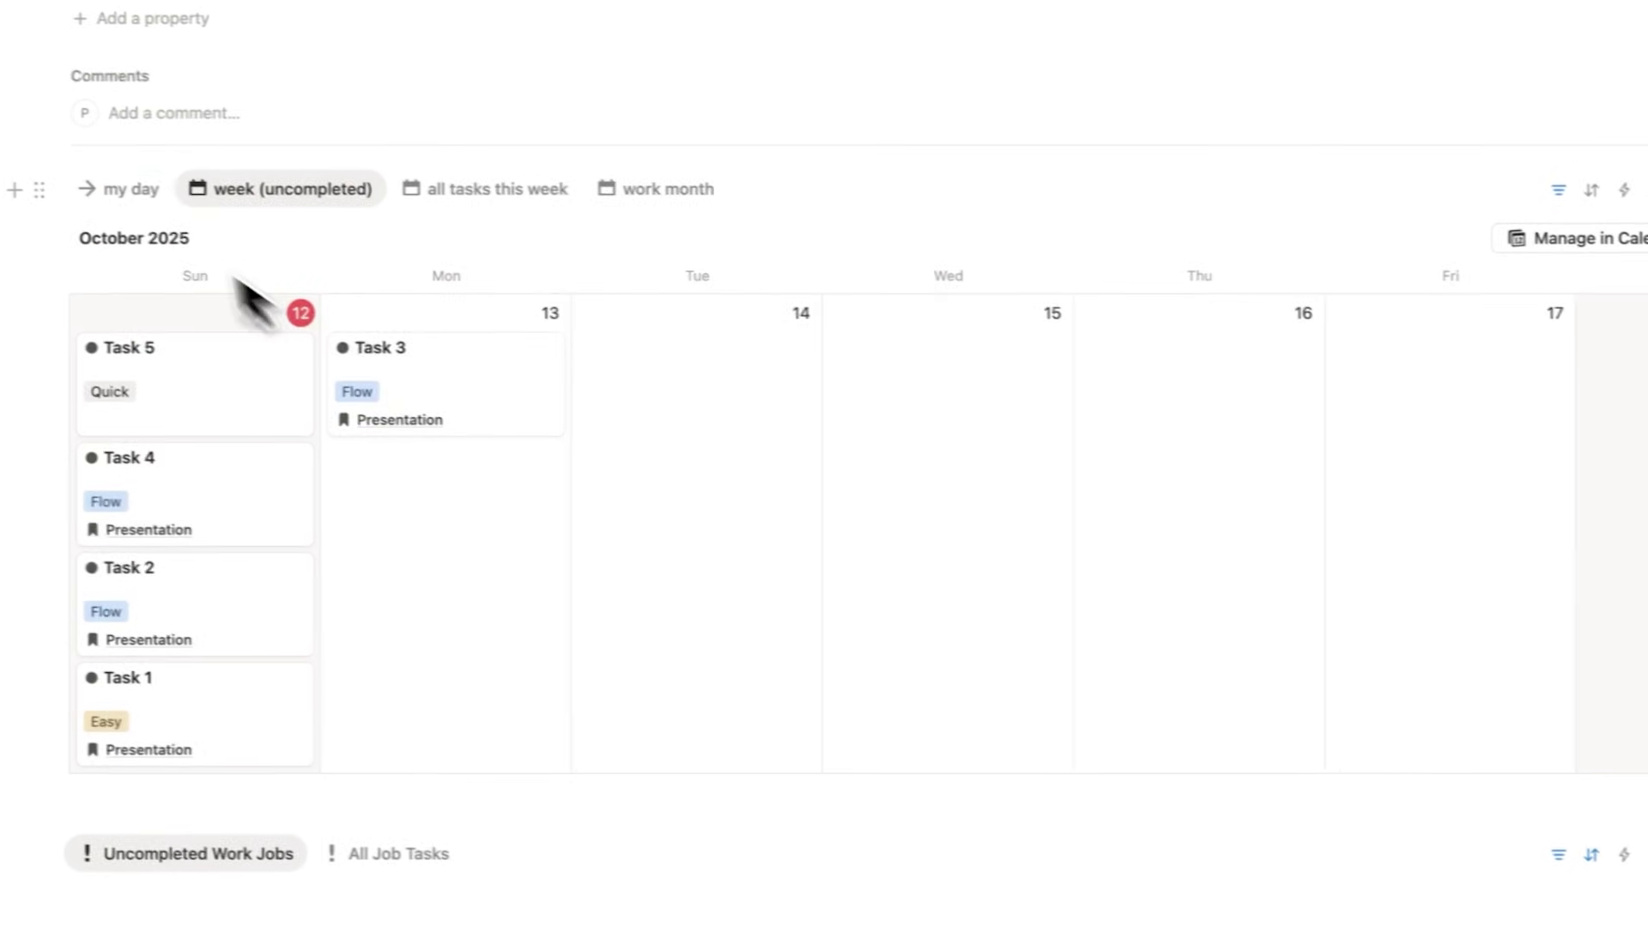
click(129, 202)
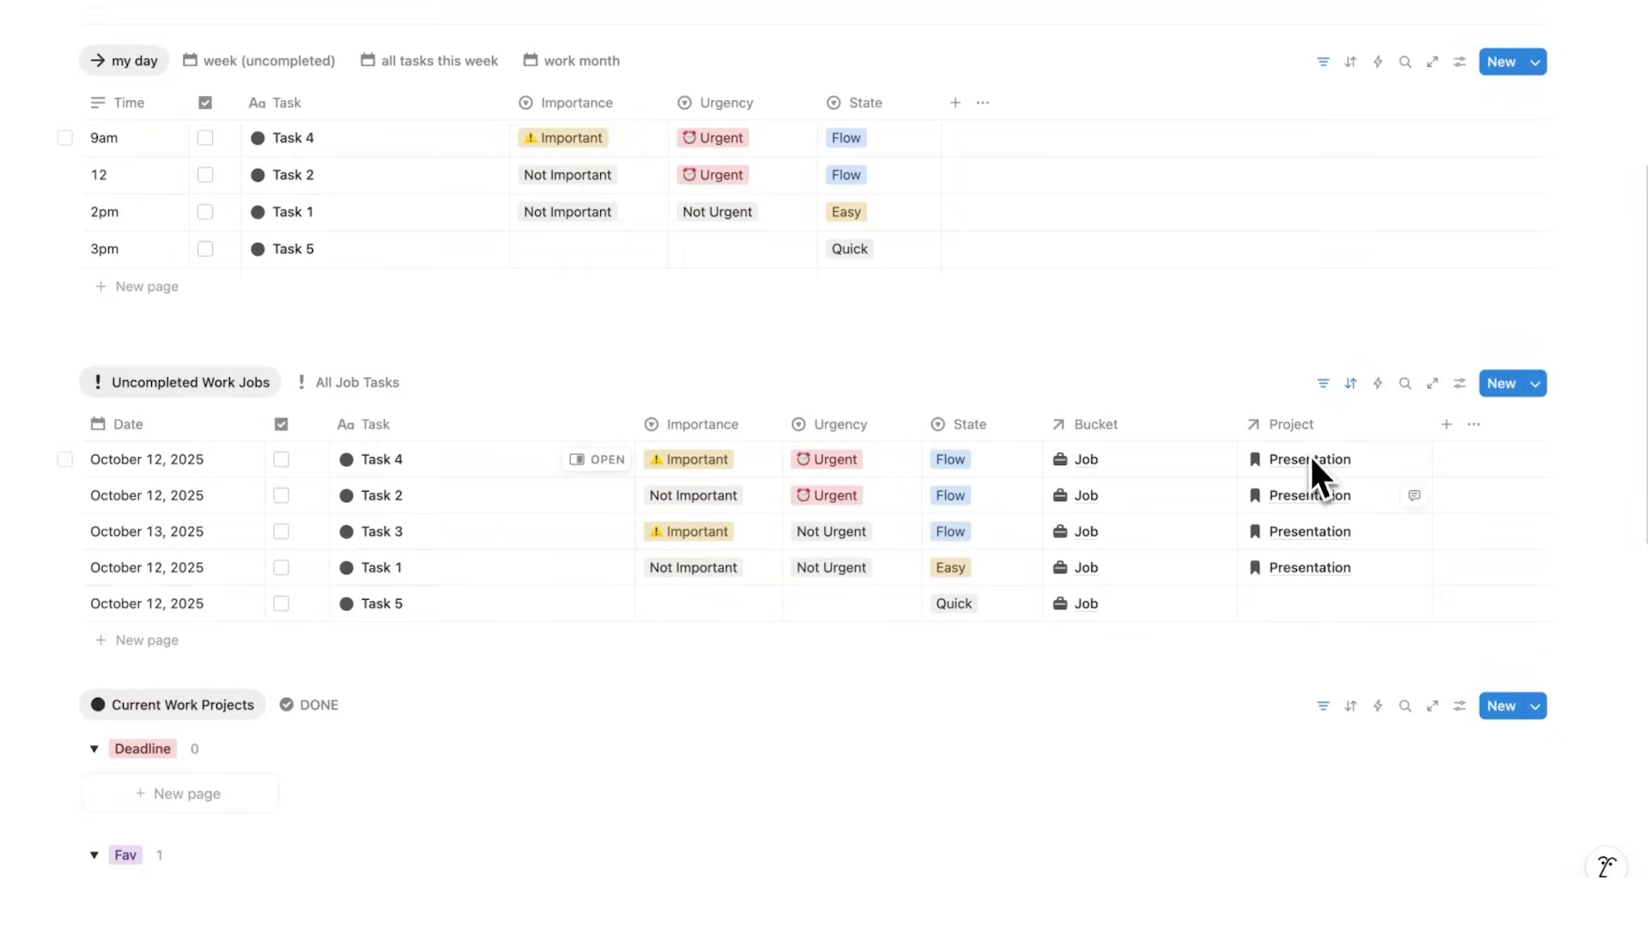
scroll(1163, 386, down, 5)
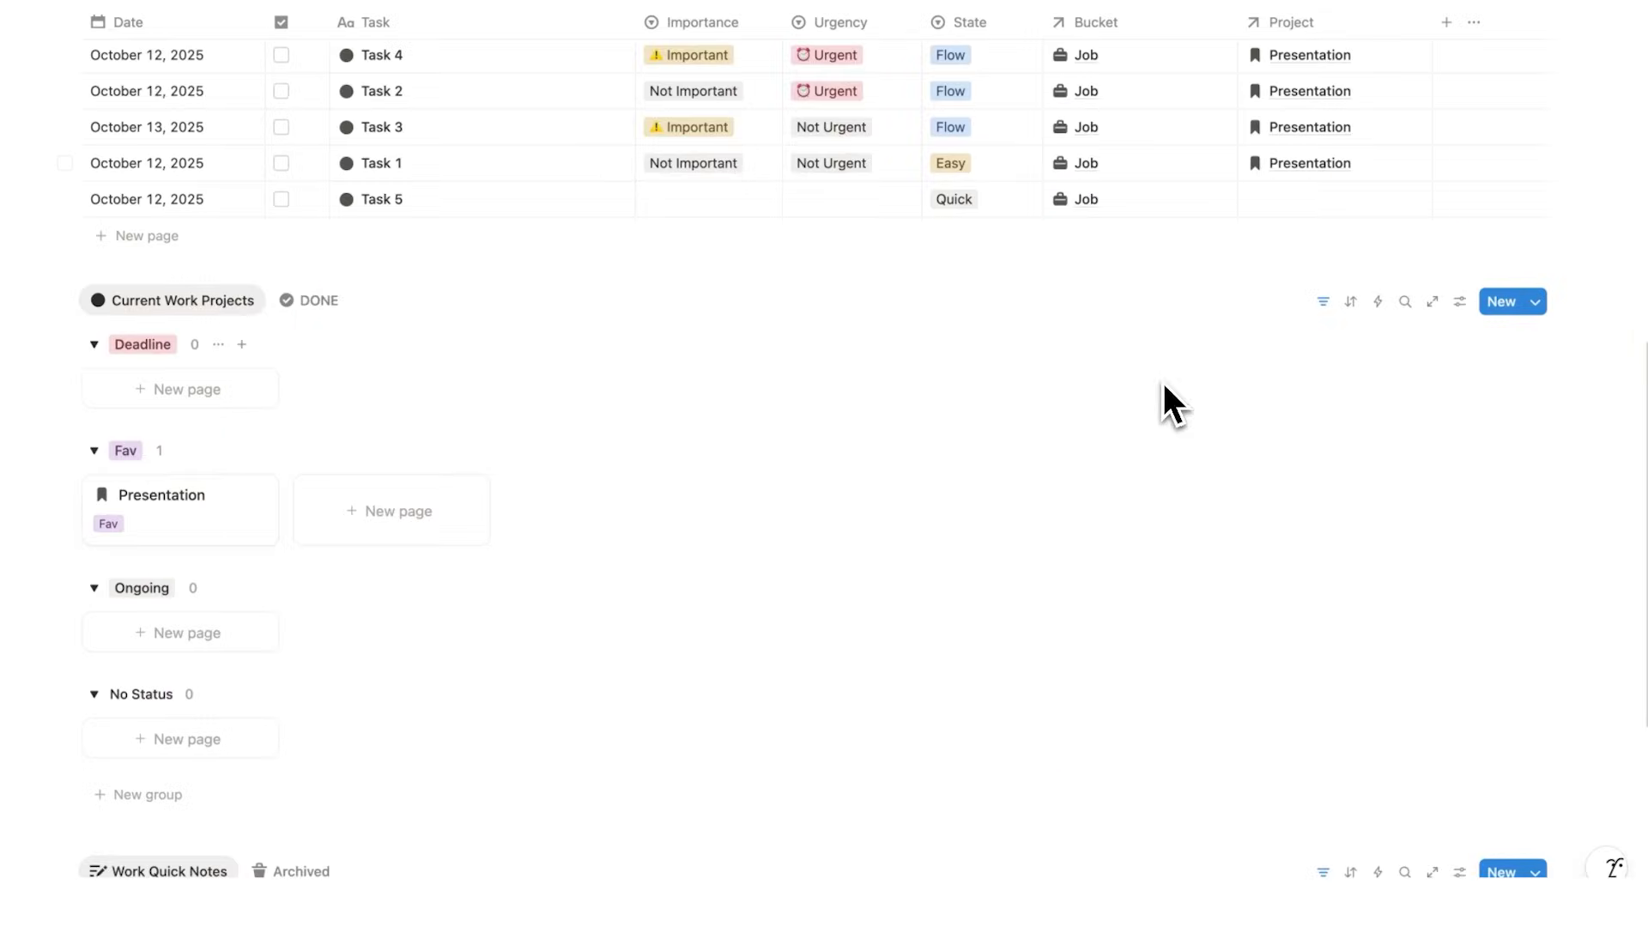
scroll(515, 512, down, 2)
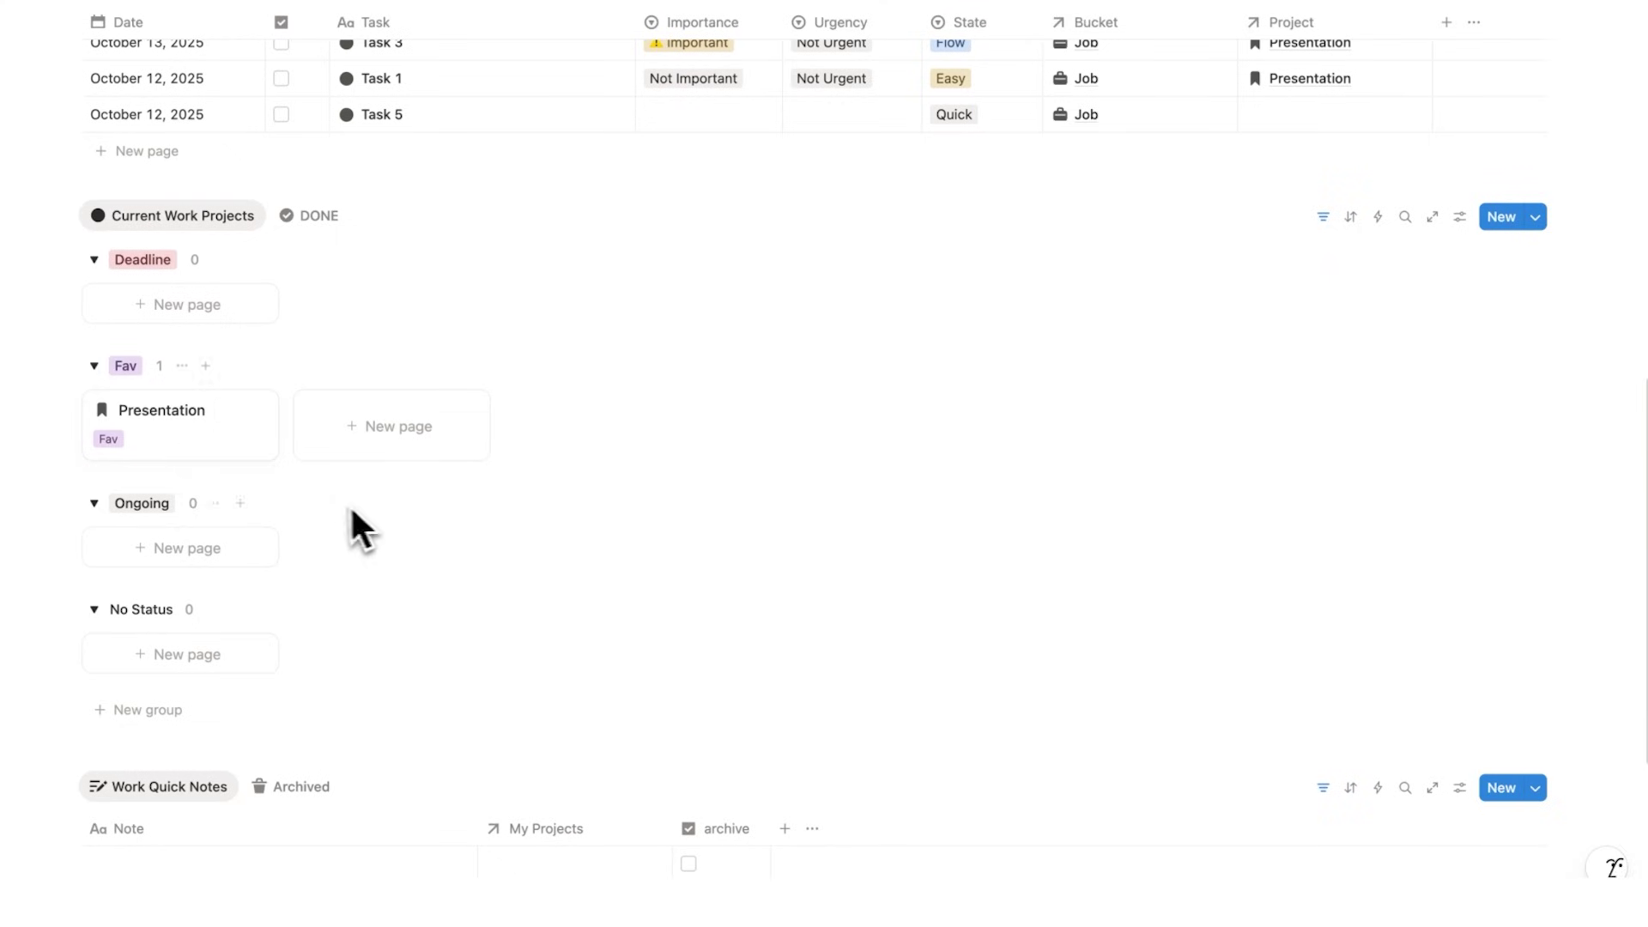
click(194, 446)
Step: Scroll through the Presentation side peek, selecting its title along the way
scroll(687, 459, down, 3)
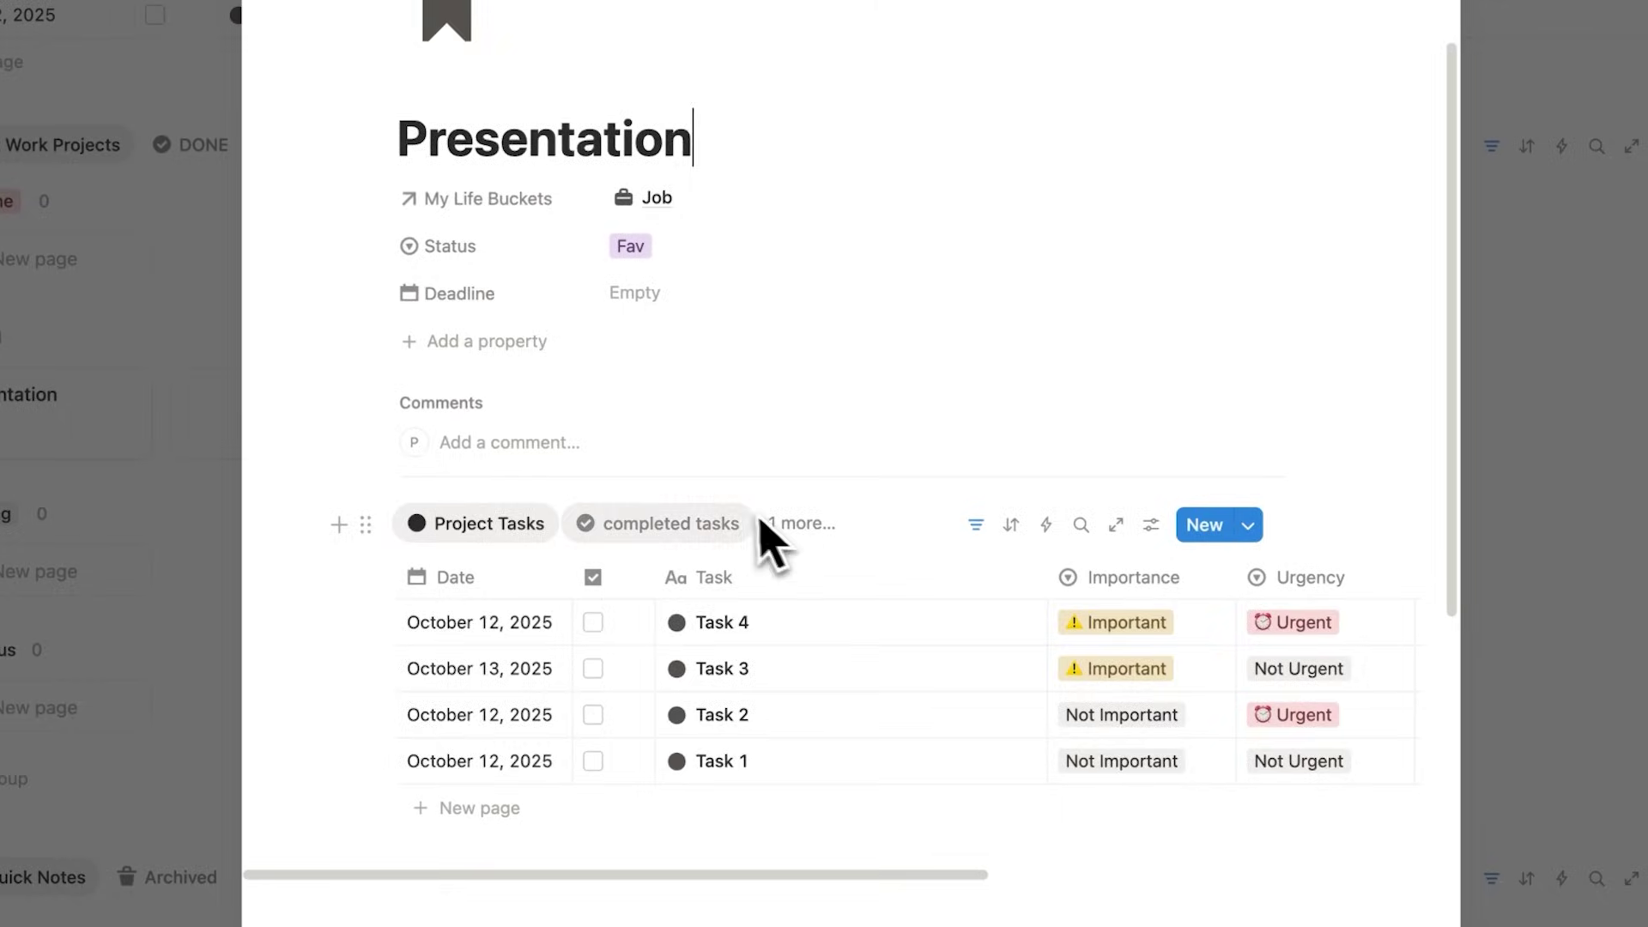
scroll(766, 532, up, 3)
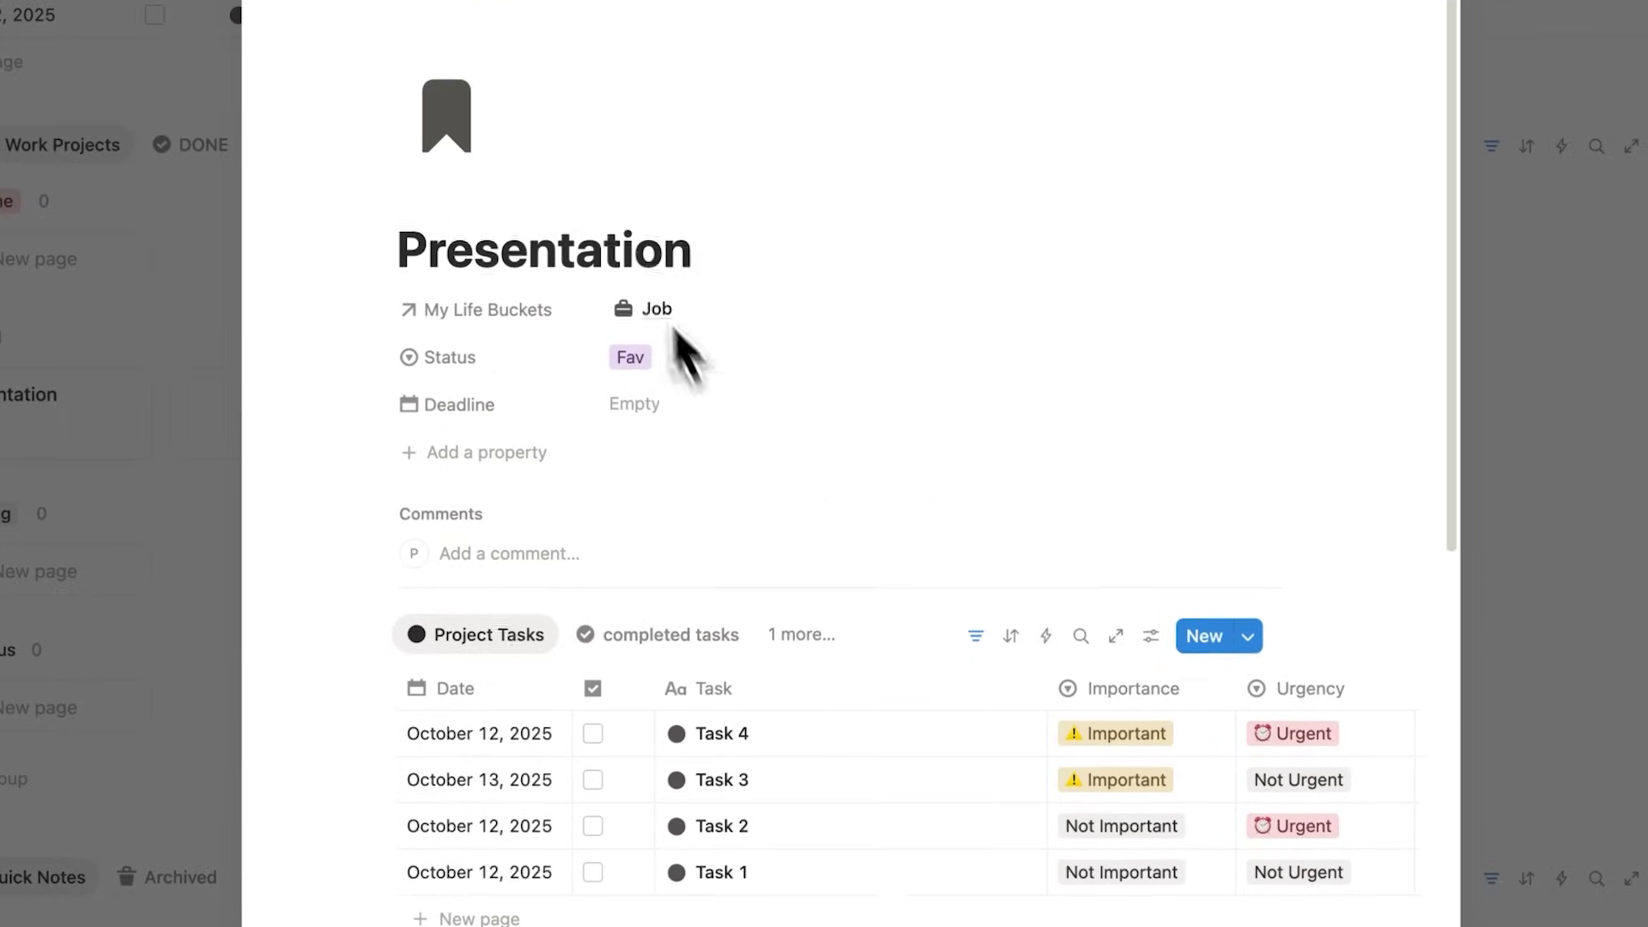
double_click(627, 257)
click(771, 295)
scroll(785, 293, down, 10)
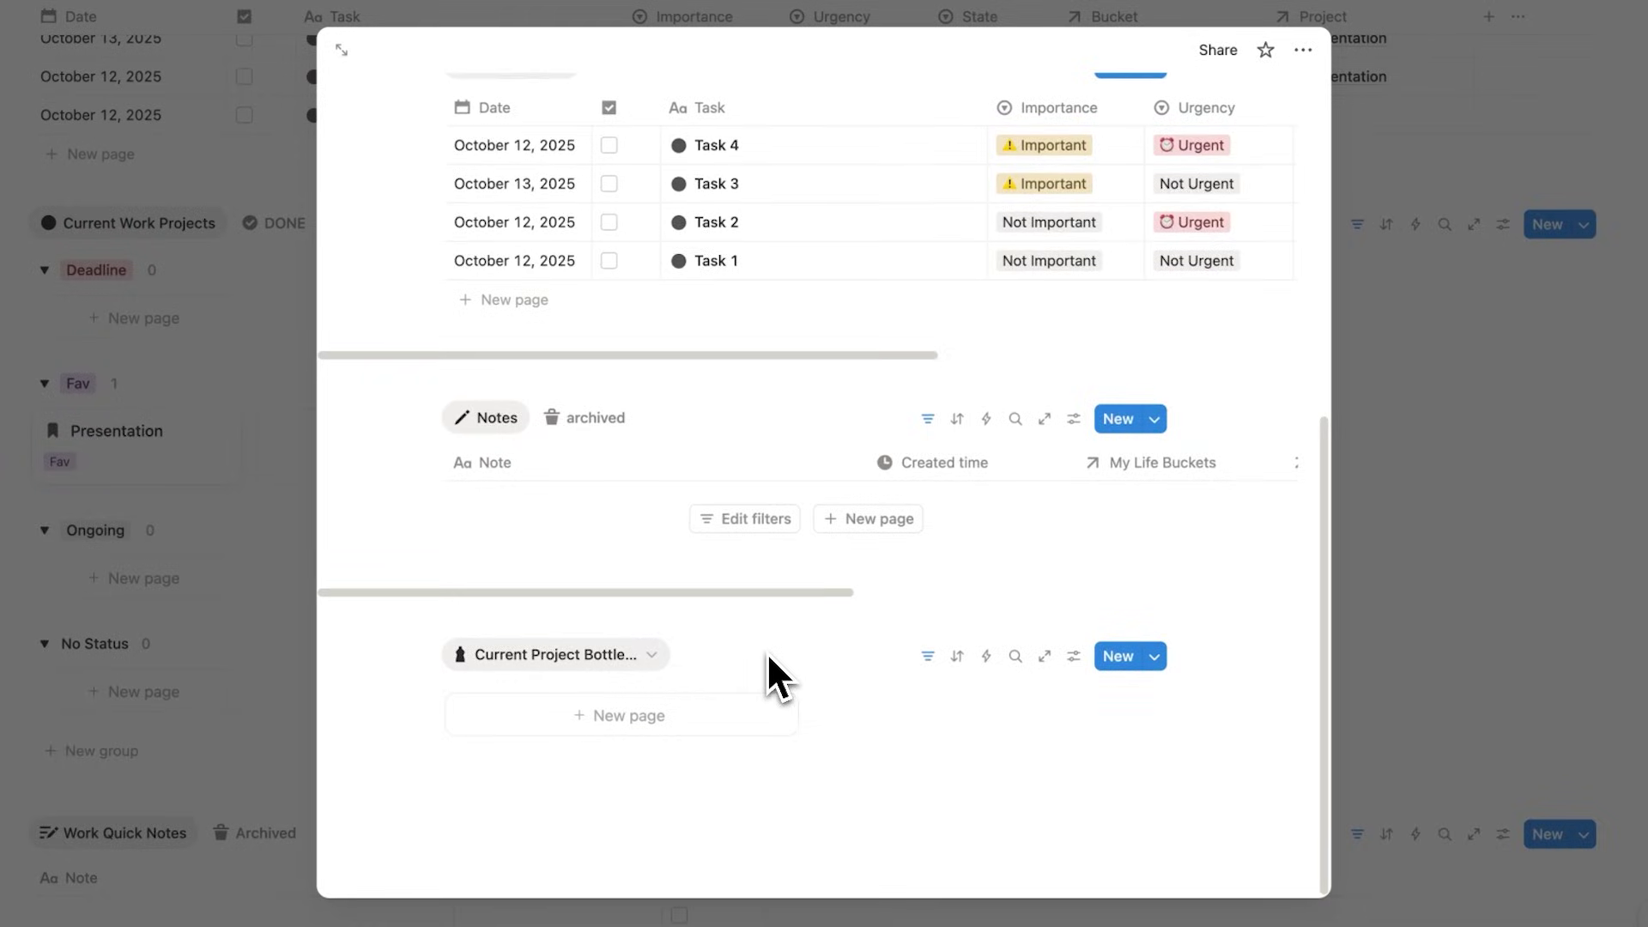
scroll(763, 652, up, 8)
double_click(613, 324)
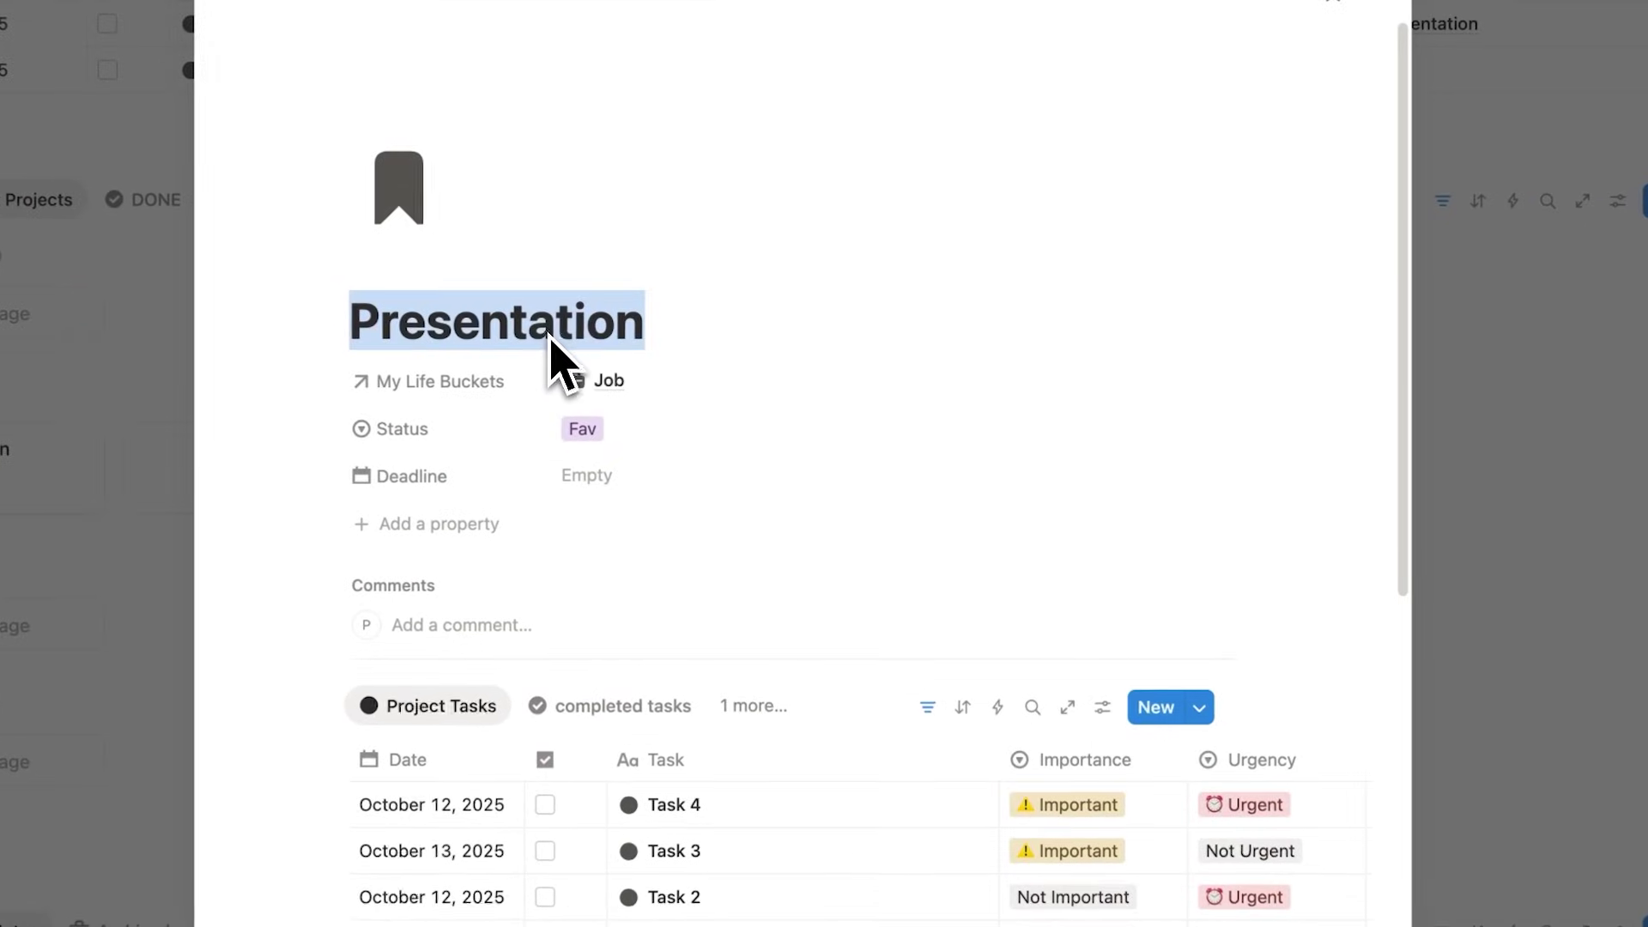
scroll(600, 746, down, 10)
scroll(783, 727, up, 10)
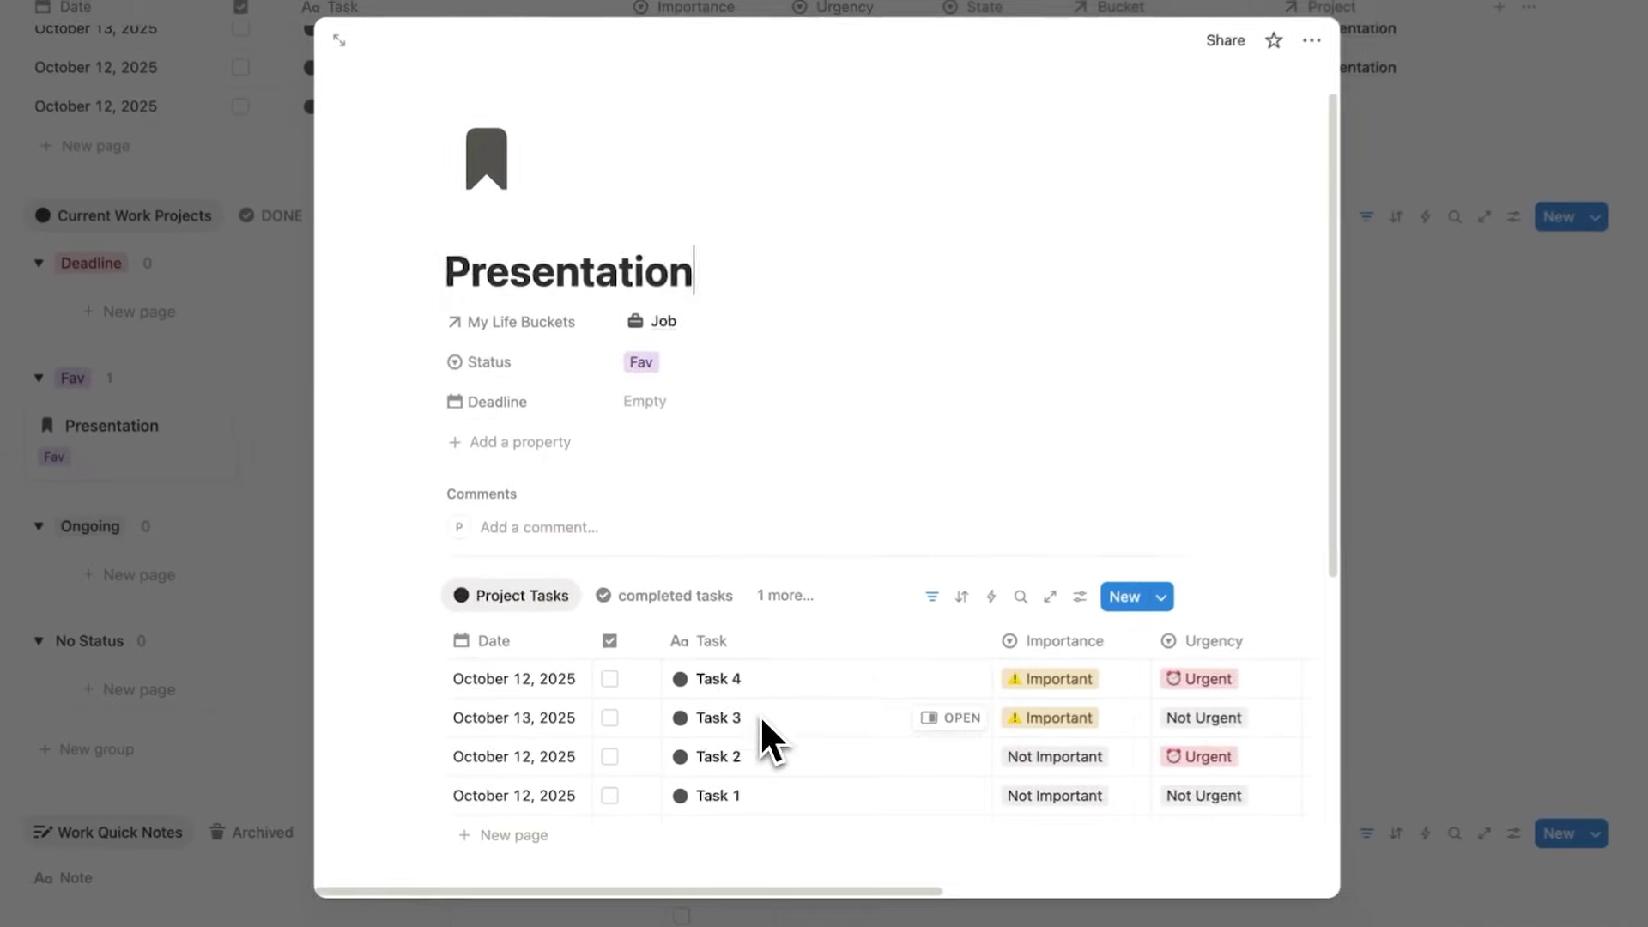
scroll(506, 515, down, 8)
scroll(986, 592, up, 8)
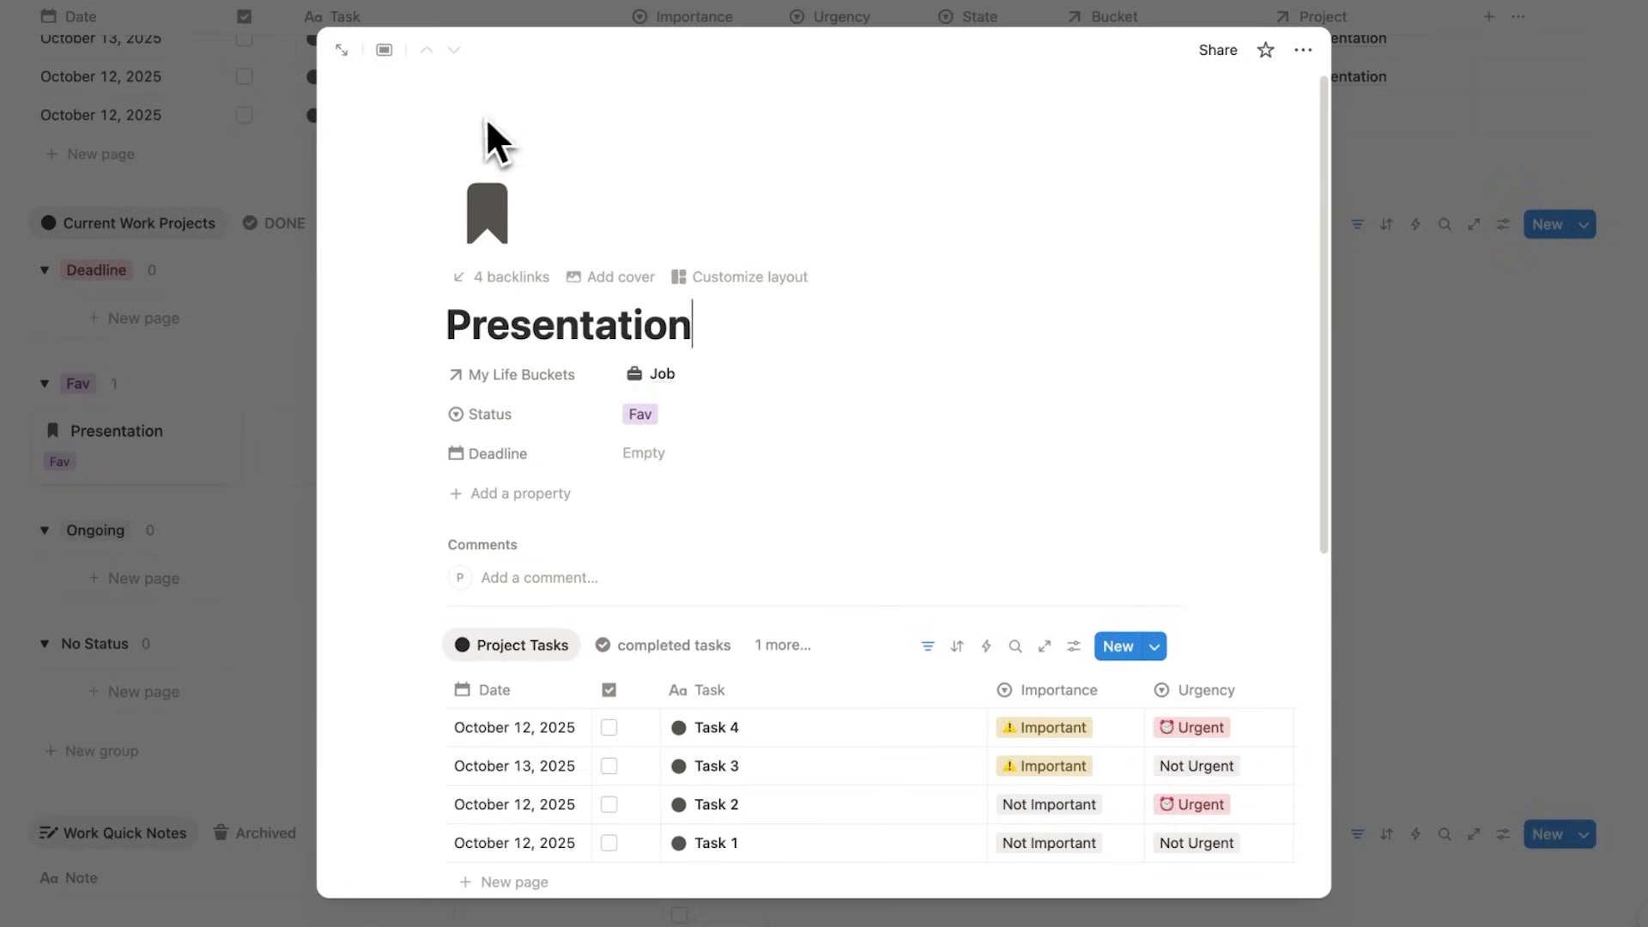
Step: Open Presentation as a full page and scroll through it
click(342, 50)
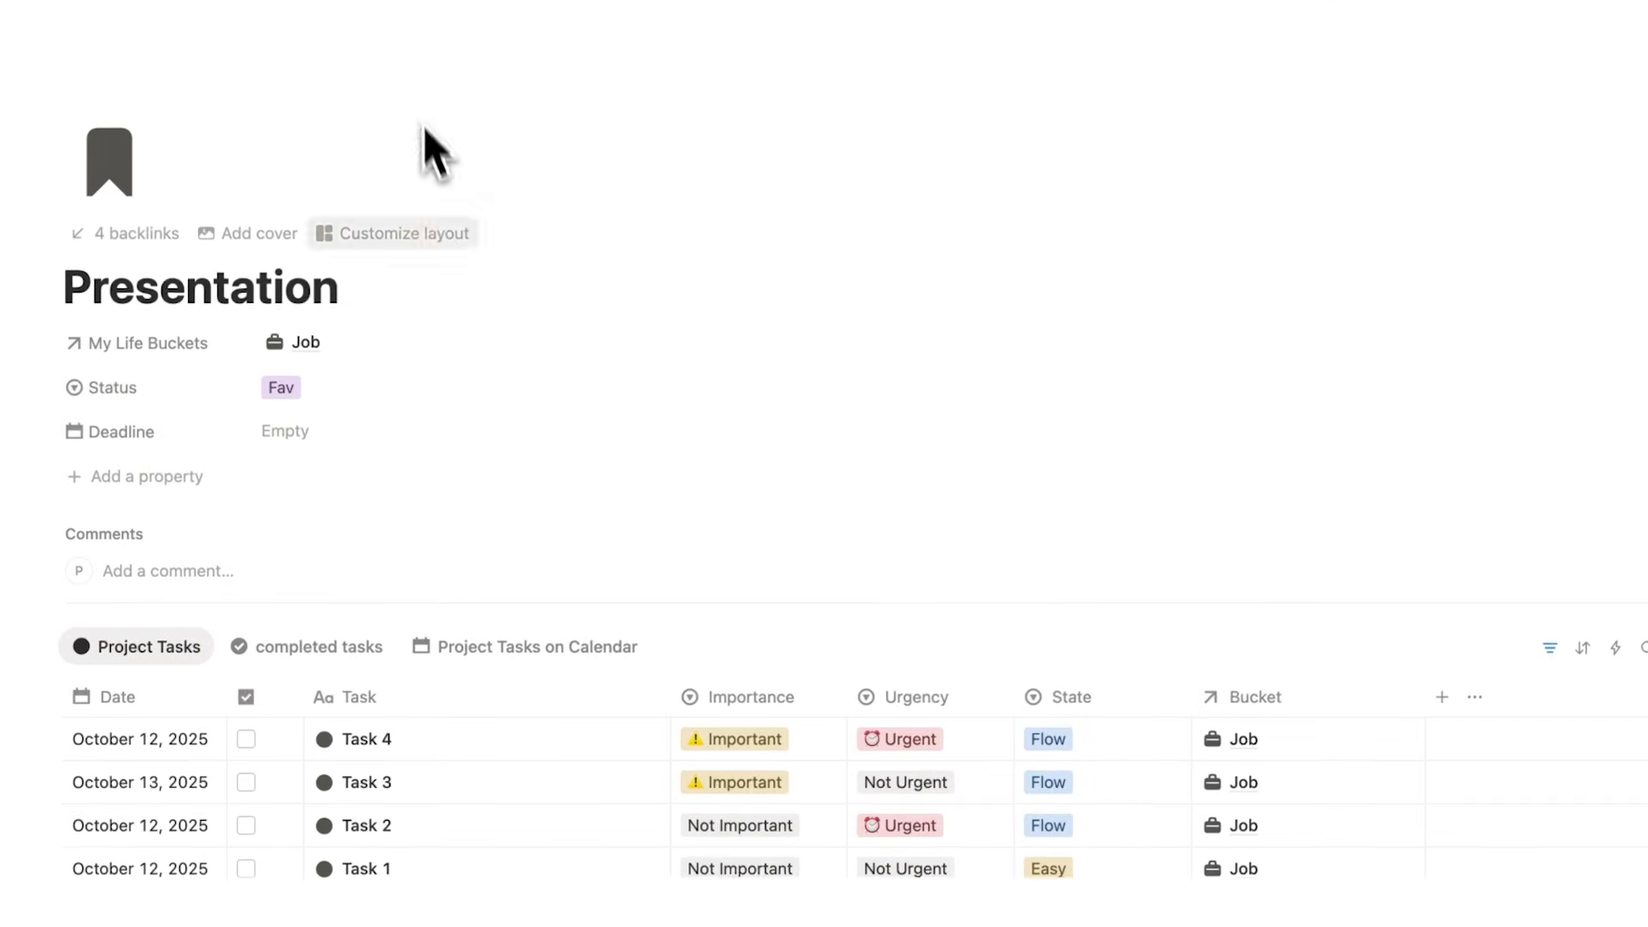
scroll(669, 332, down, 10)
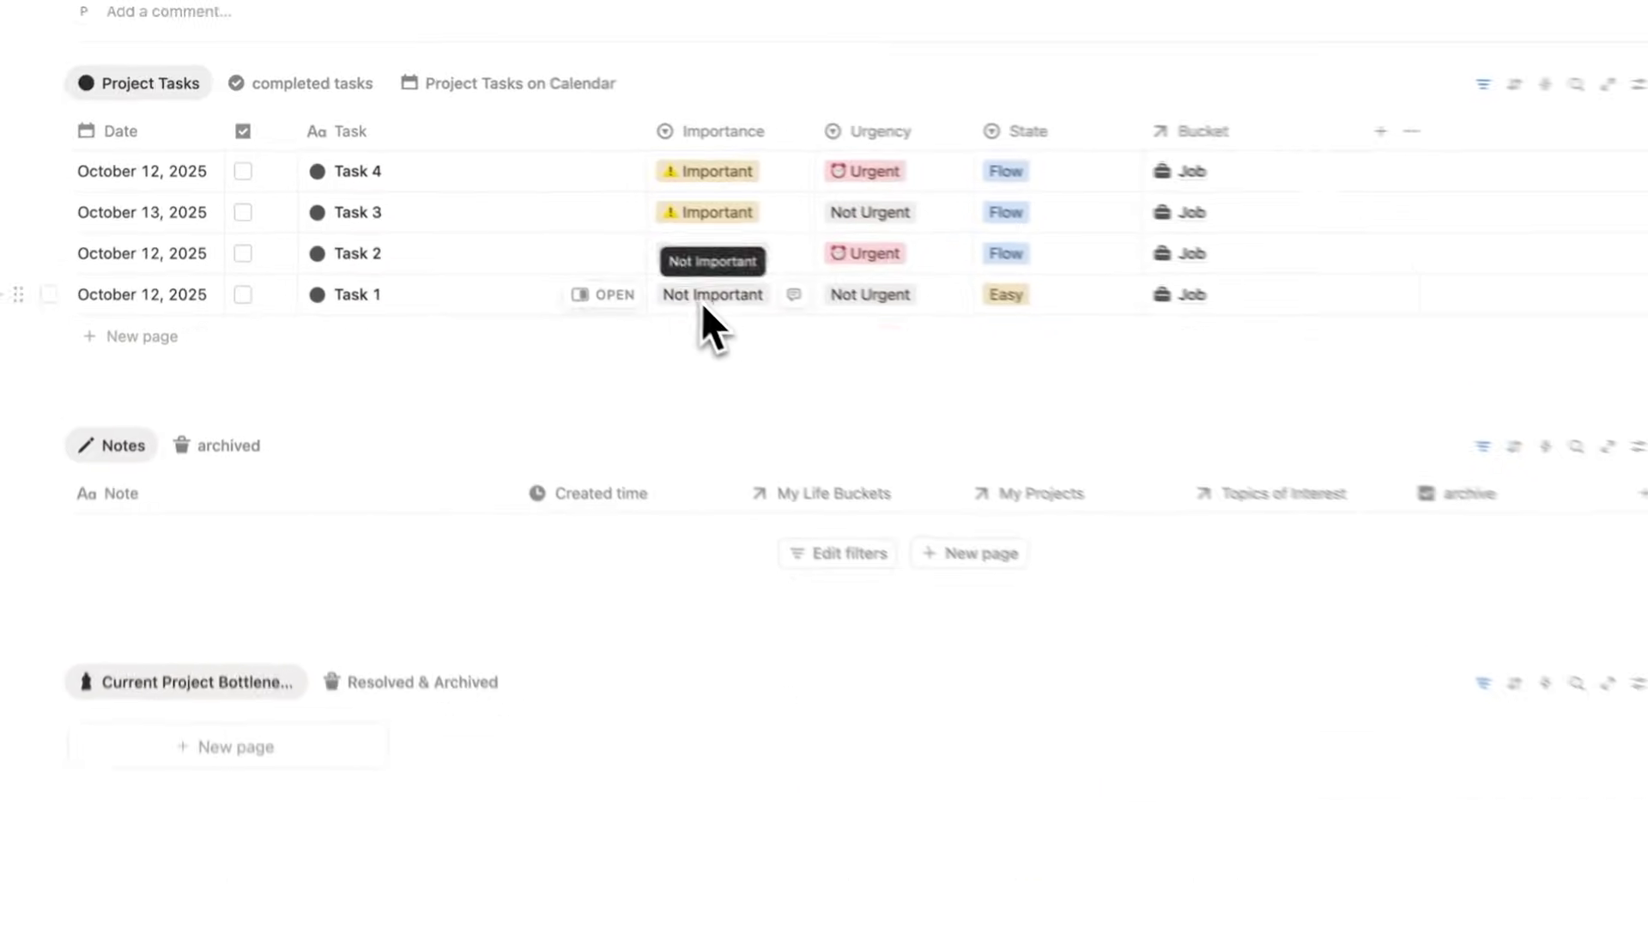
scroll(744, 569, up, 8)
scroll(435, 397, down, 6)
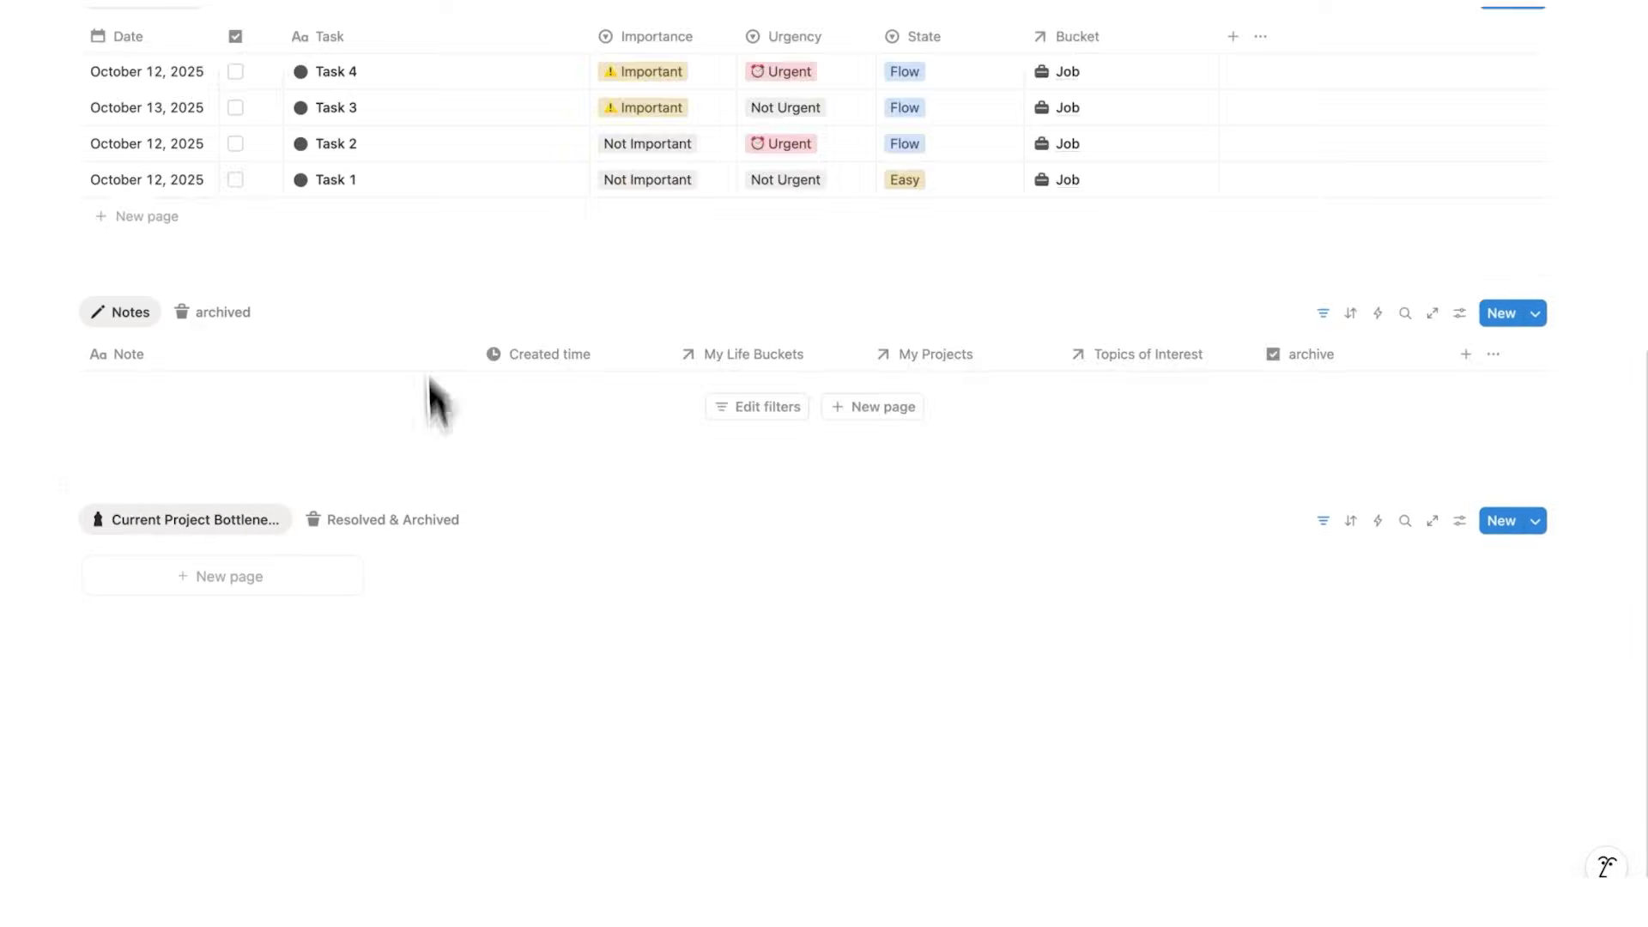
scroll(748, 297, up, 6)
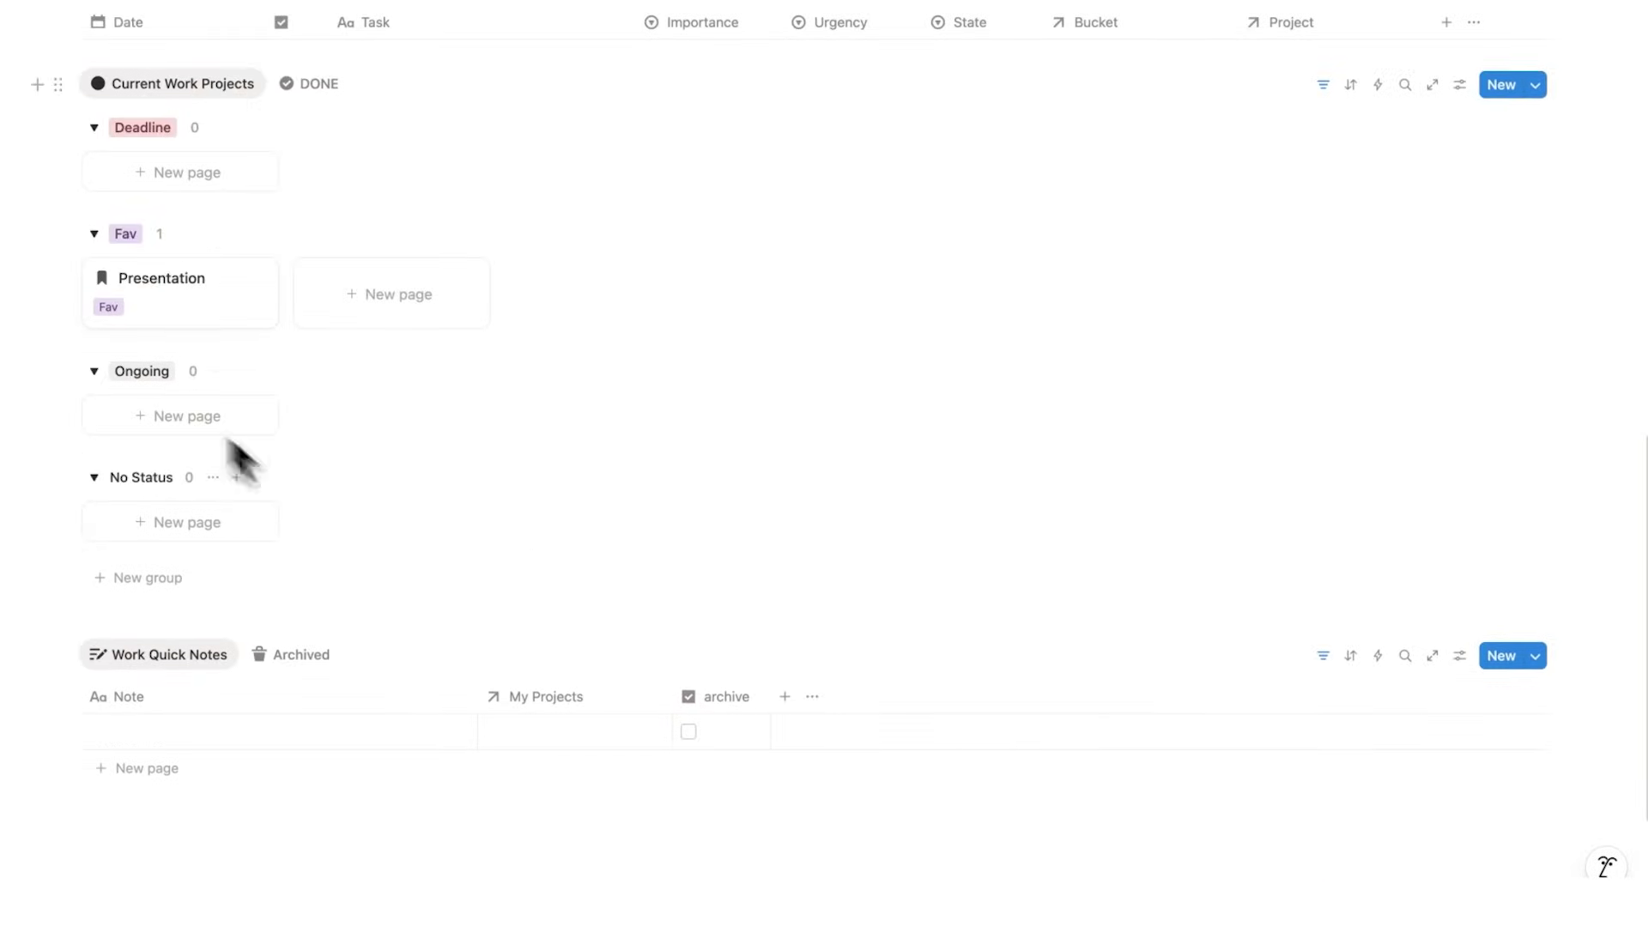
scroll(492, 175, up, 1)
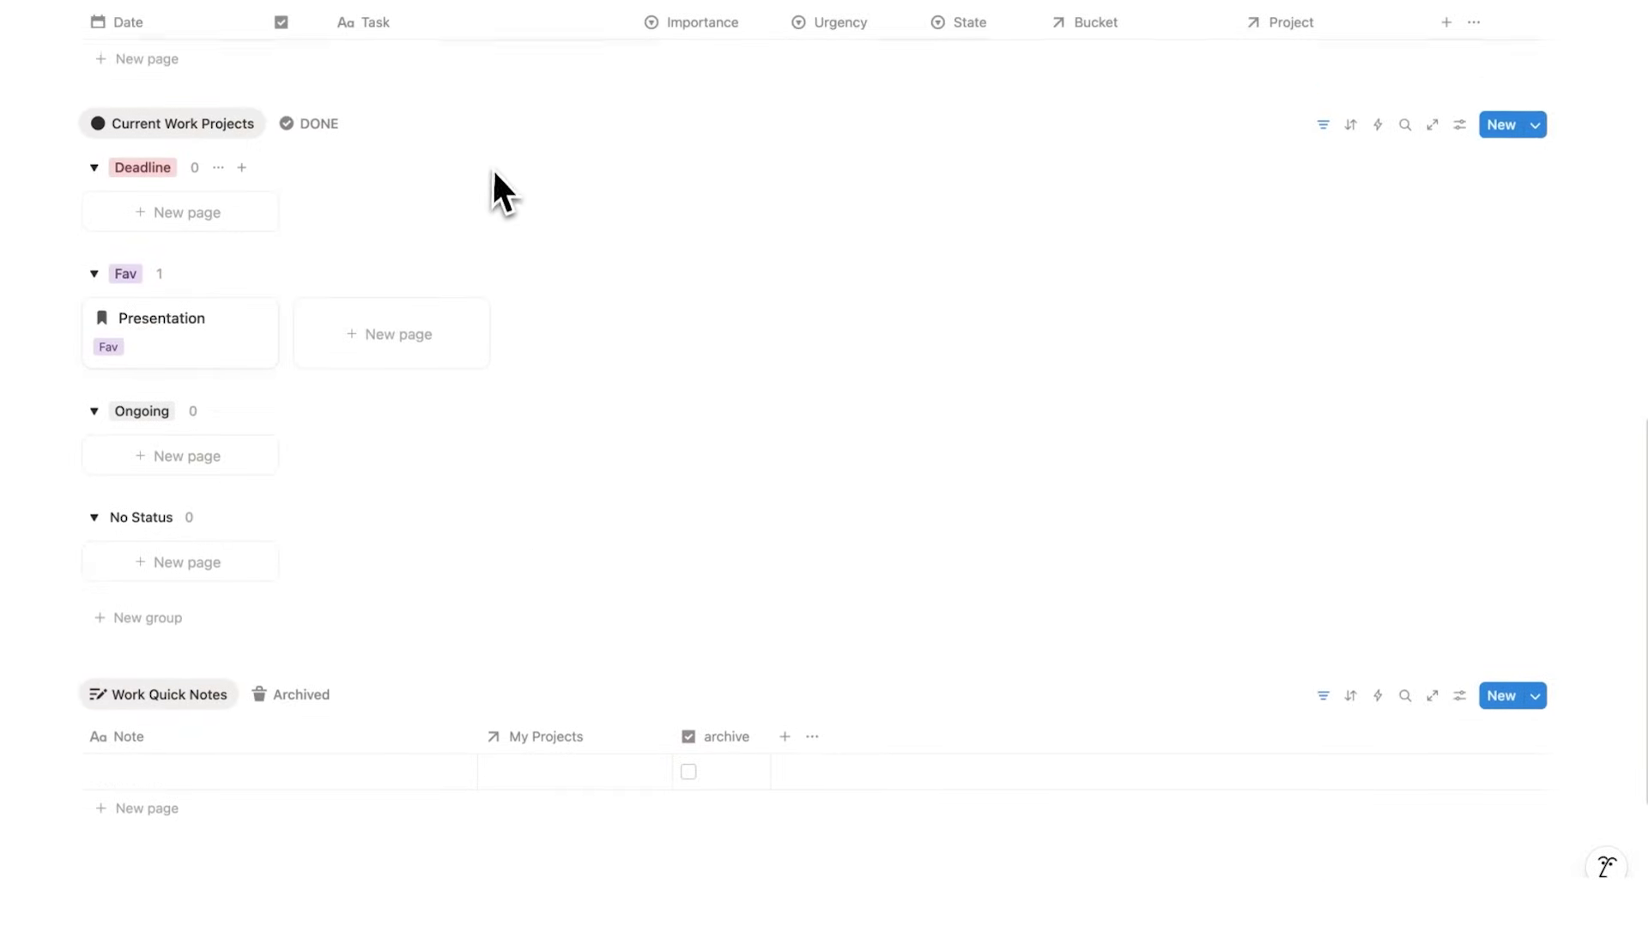
Step: Name the empty quick note 'Note 1' and give it body text 'blah'
scroll(1013, 221, down, 5)
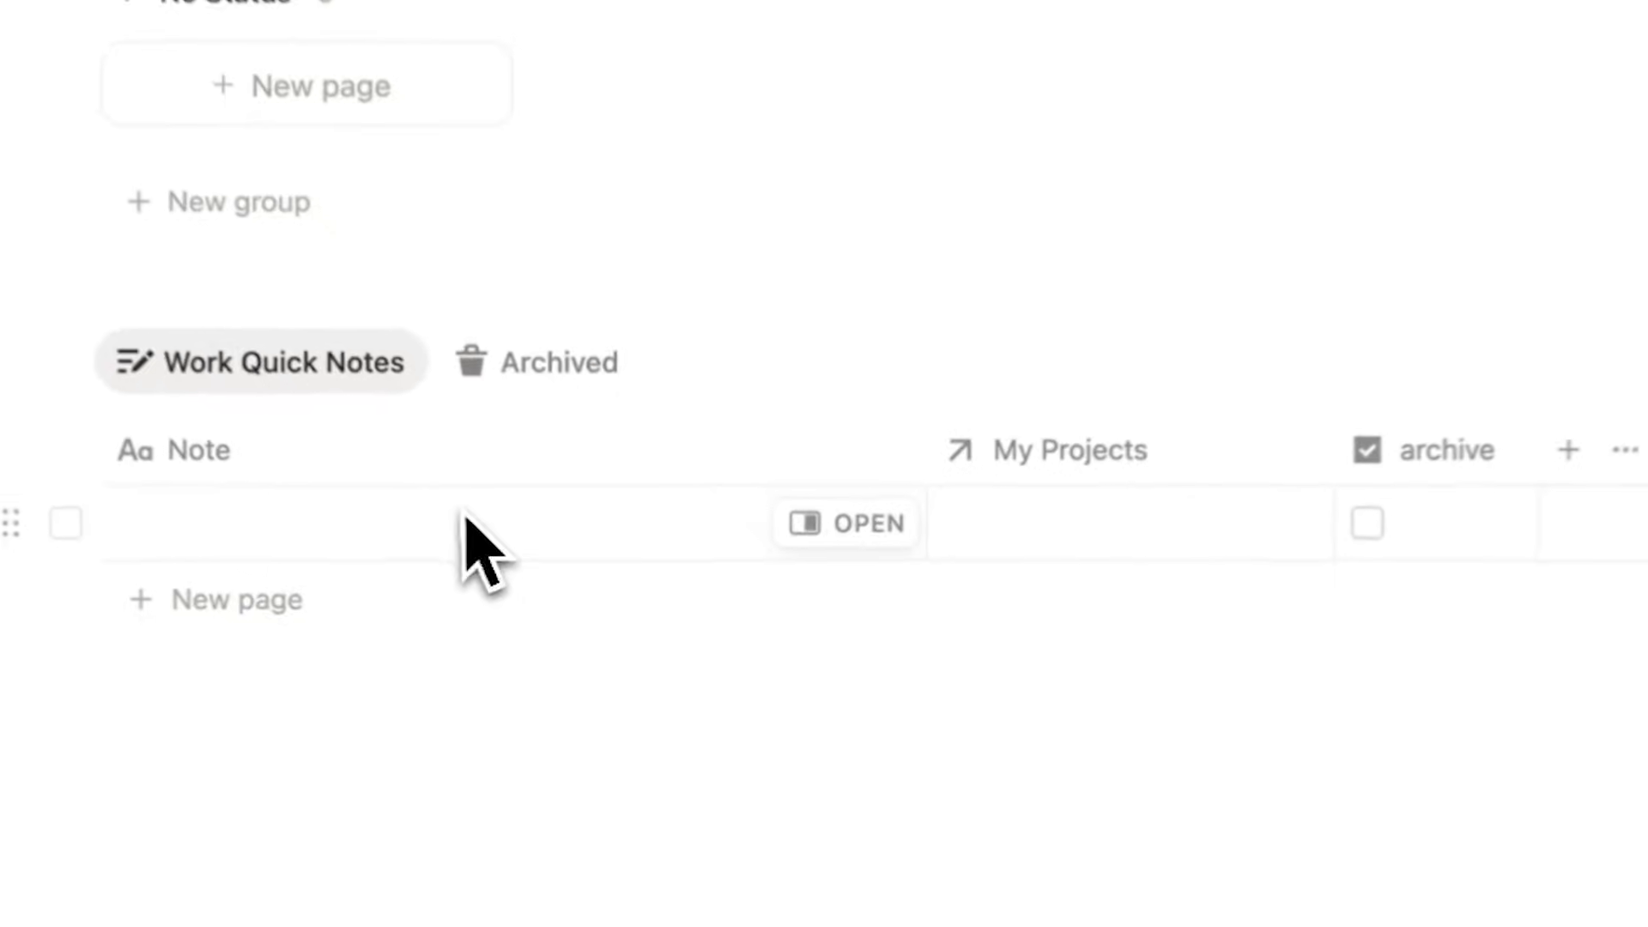
click(476, 522)
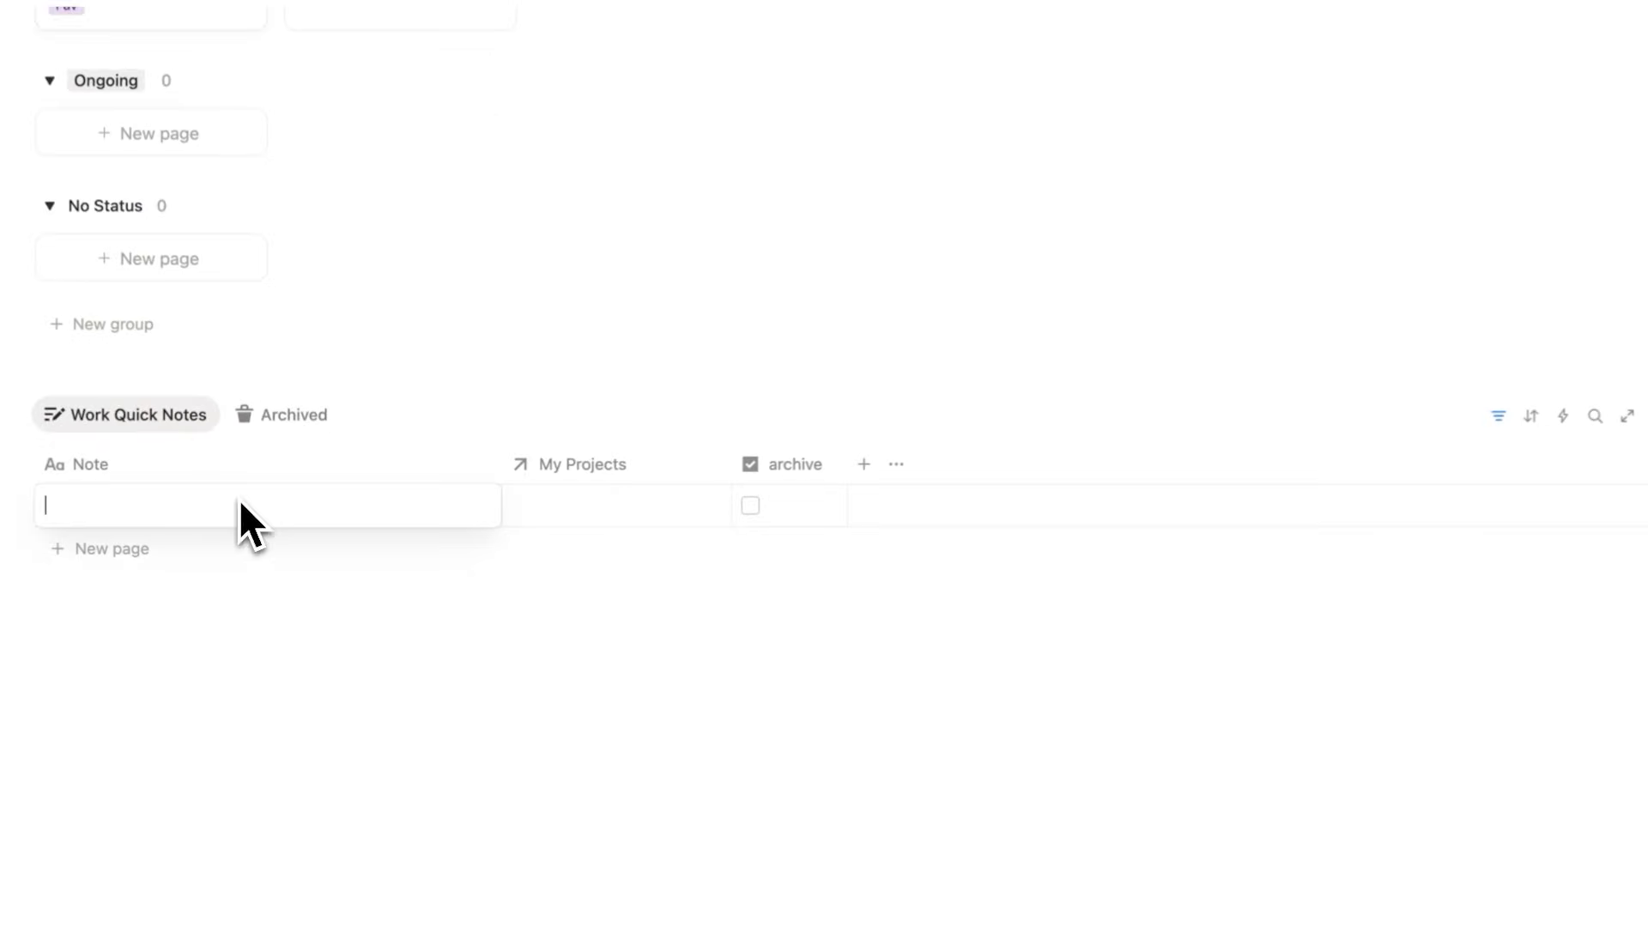
text(Note 1)
key(Return)
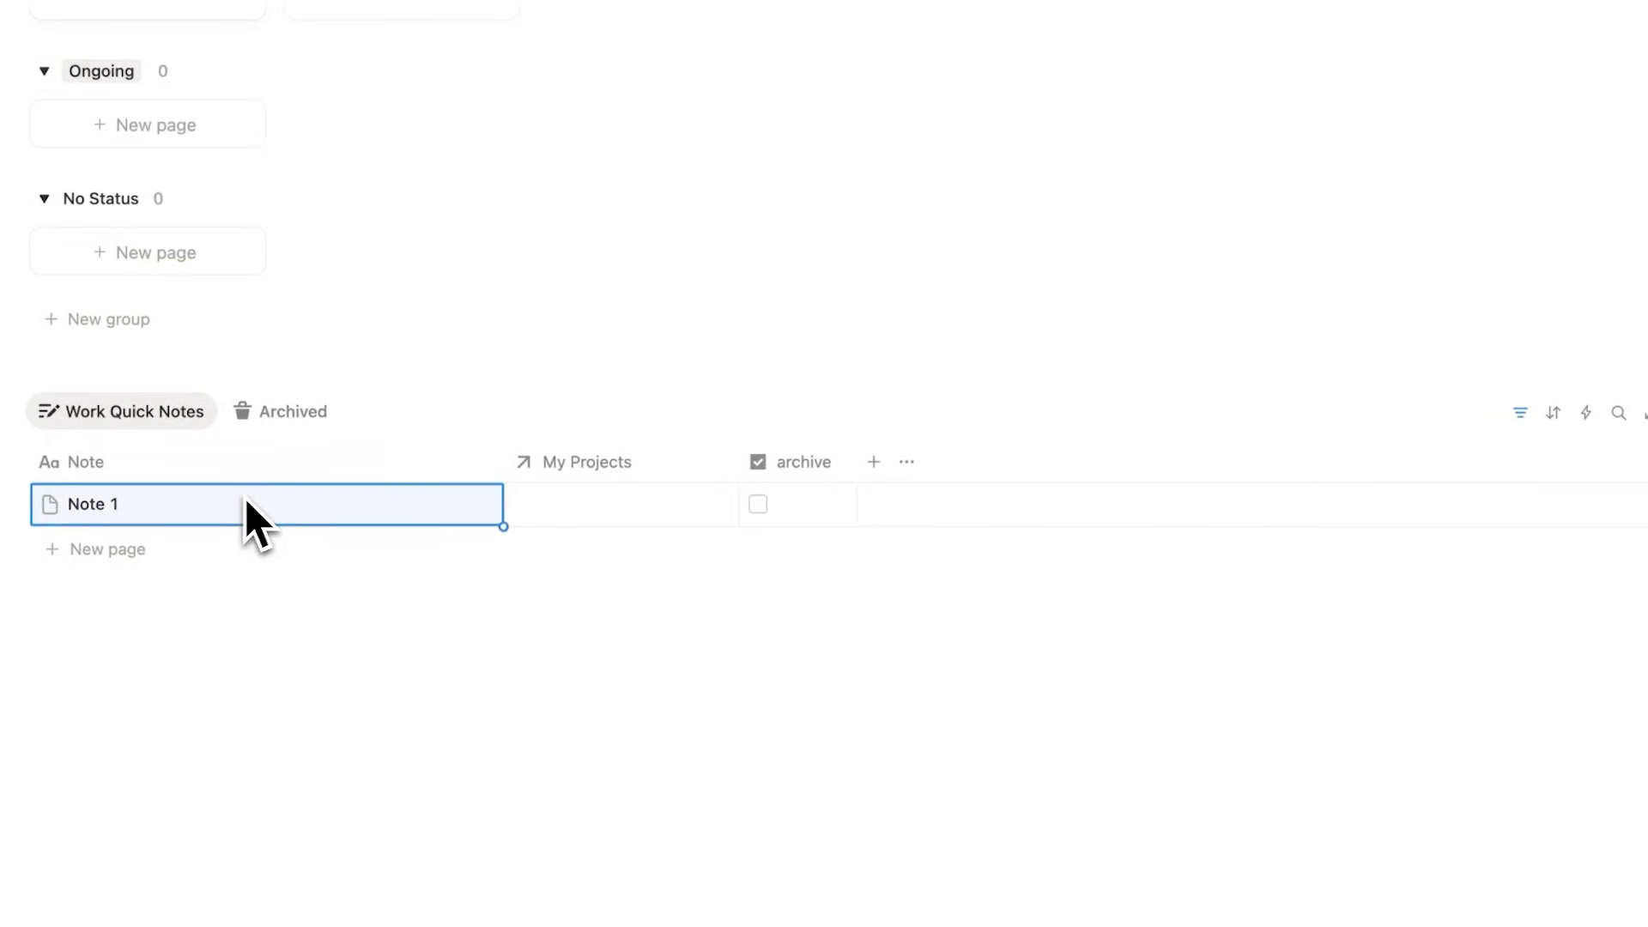
click(463, 503)
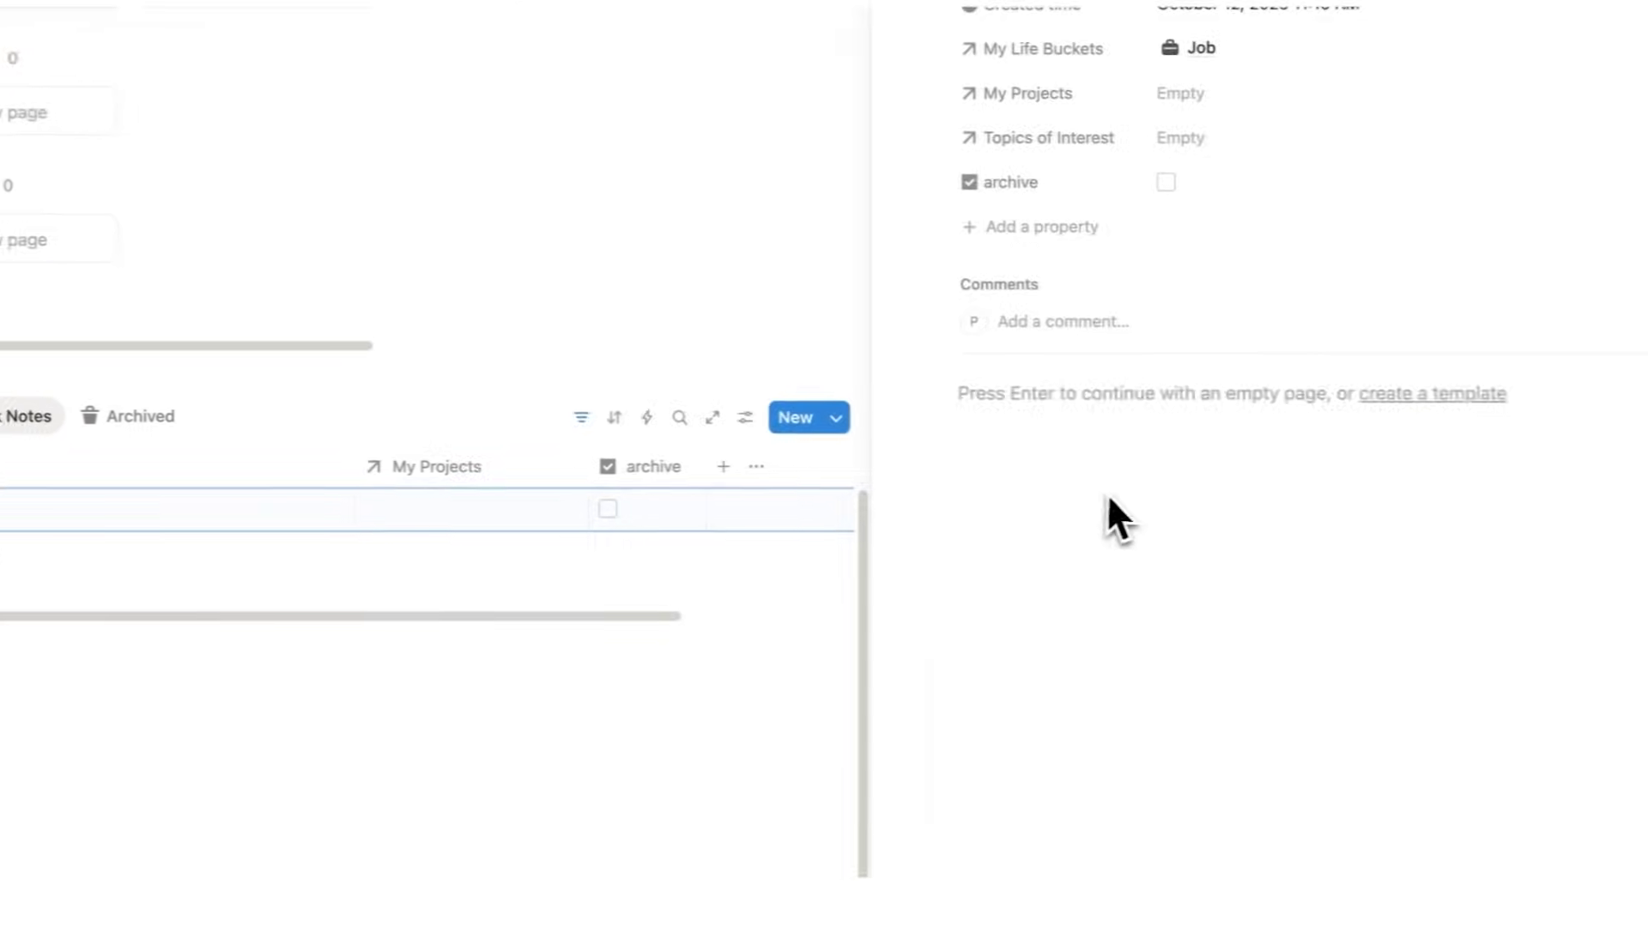
key(Return)
text(blah blah blah)
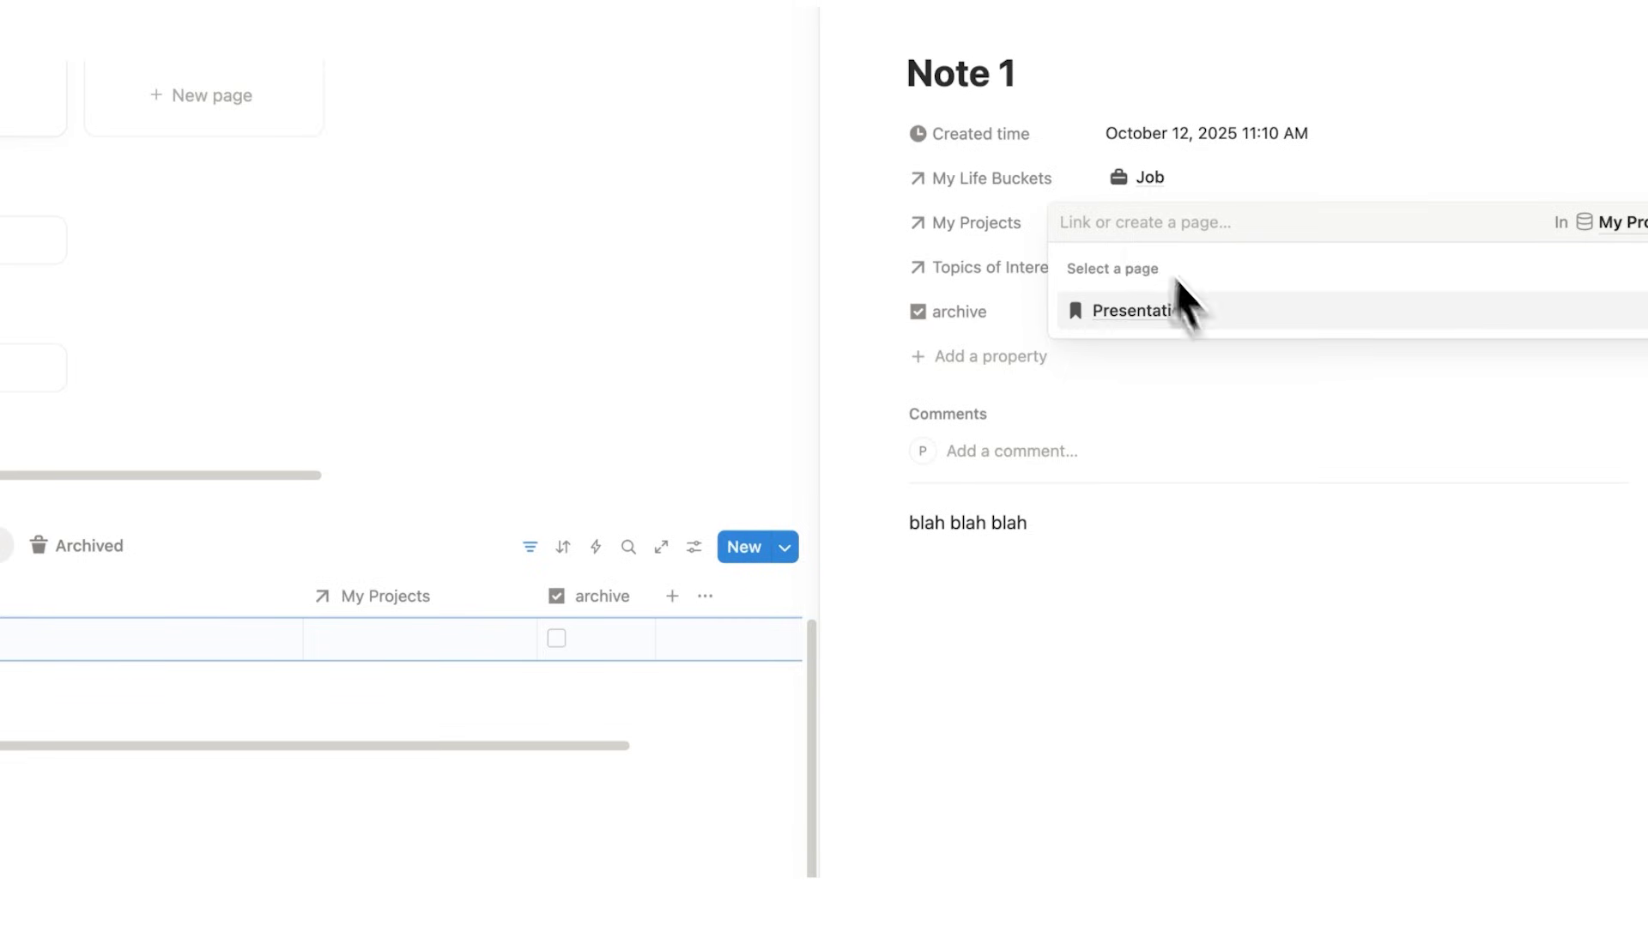
Step: Link Note 1 to the Presentation project and close the note
click(1188, 307)
click(888, 305)
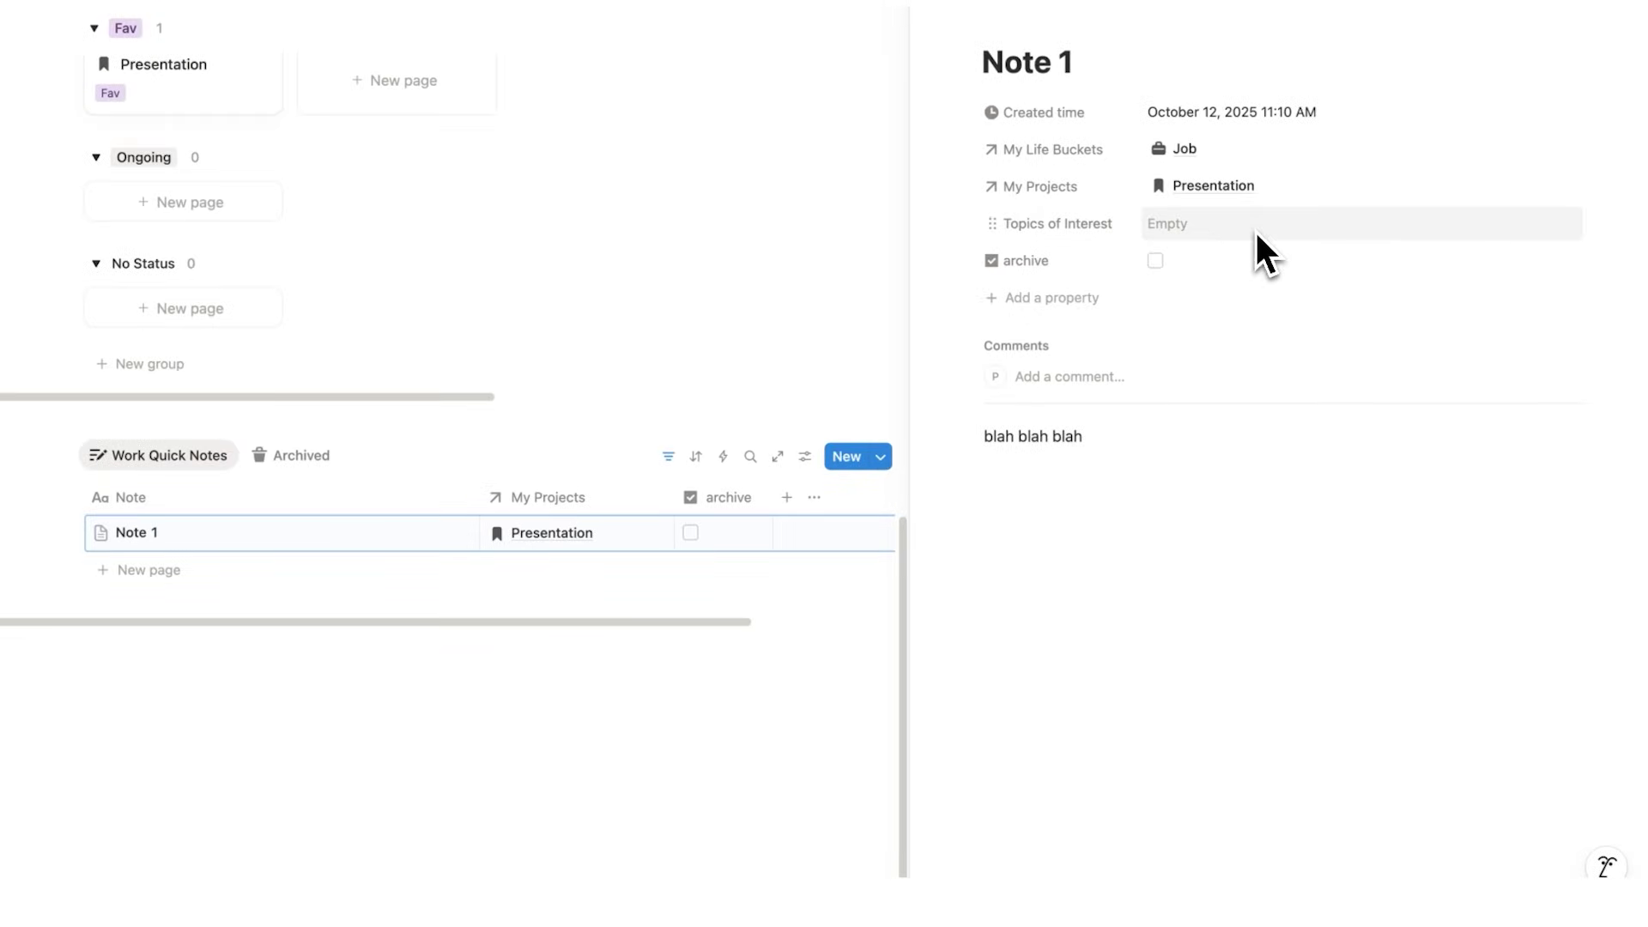
click(929, 13)
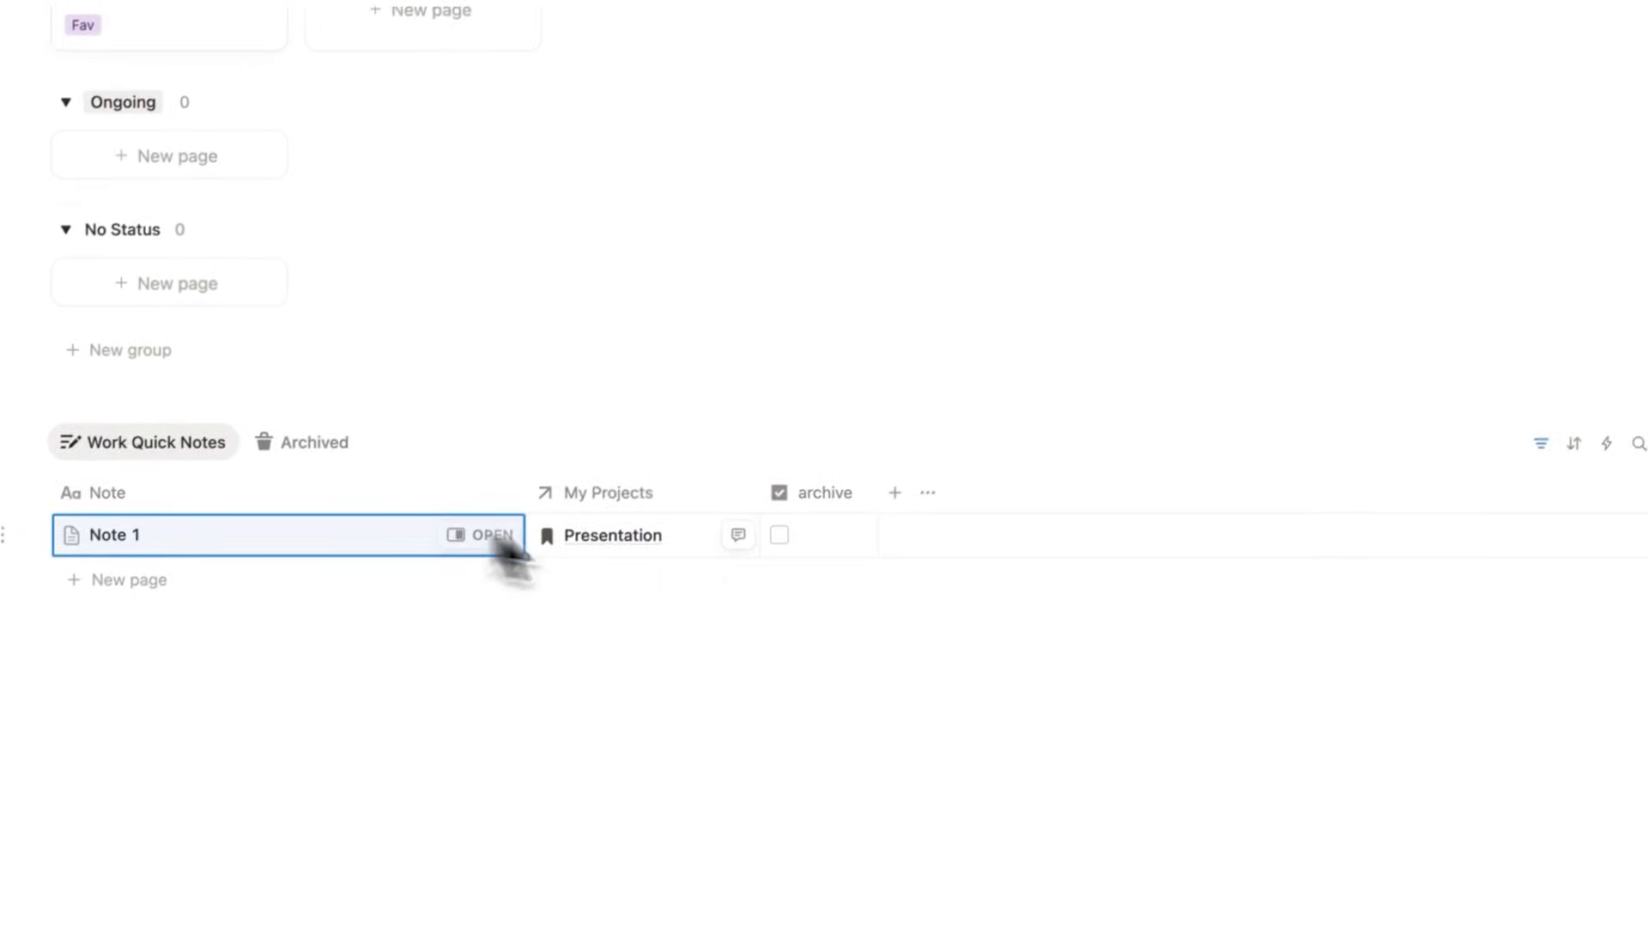
Step: Open the Presentation project page and scroll through its linked items
scroll(678, 556, up, 5)
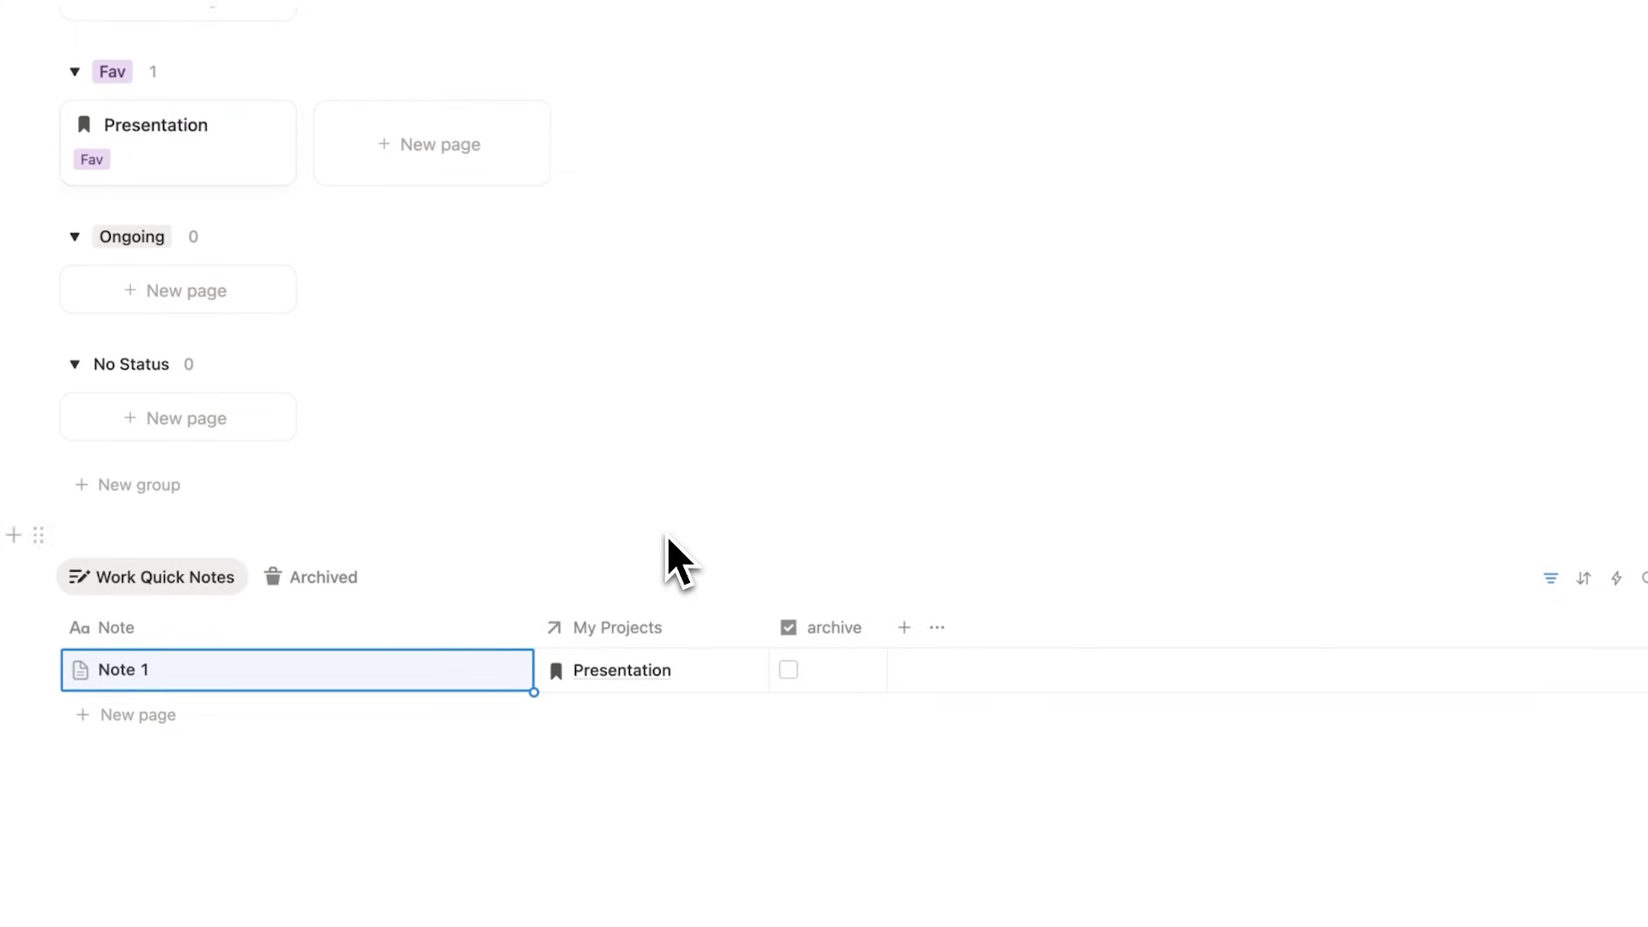
click(214, 352)
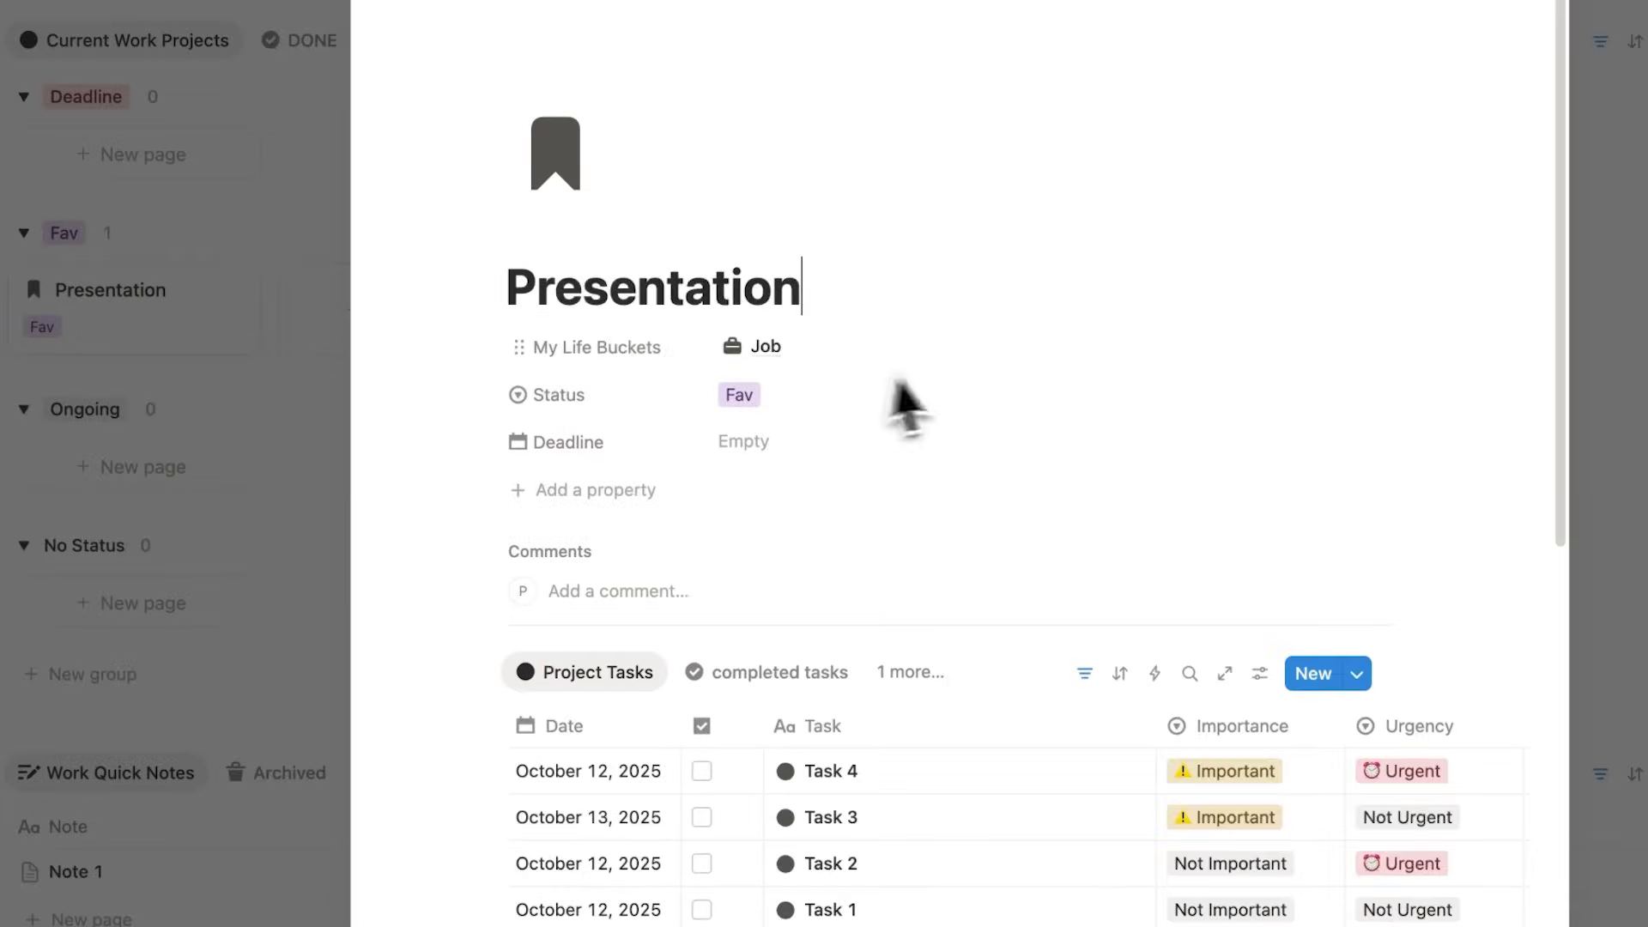
scroll(901, 390, down, 8)
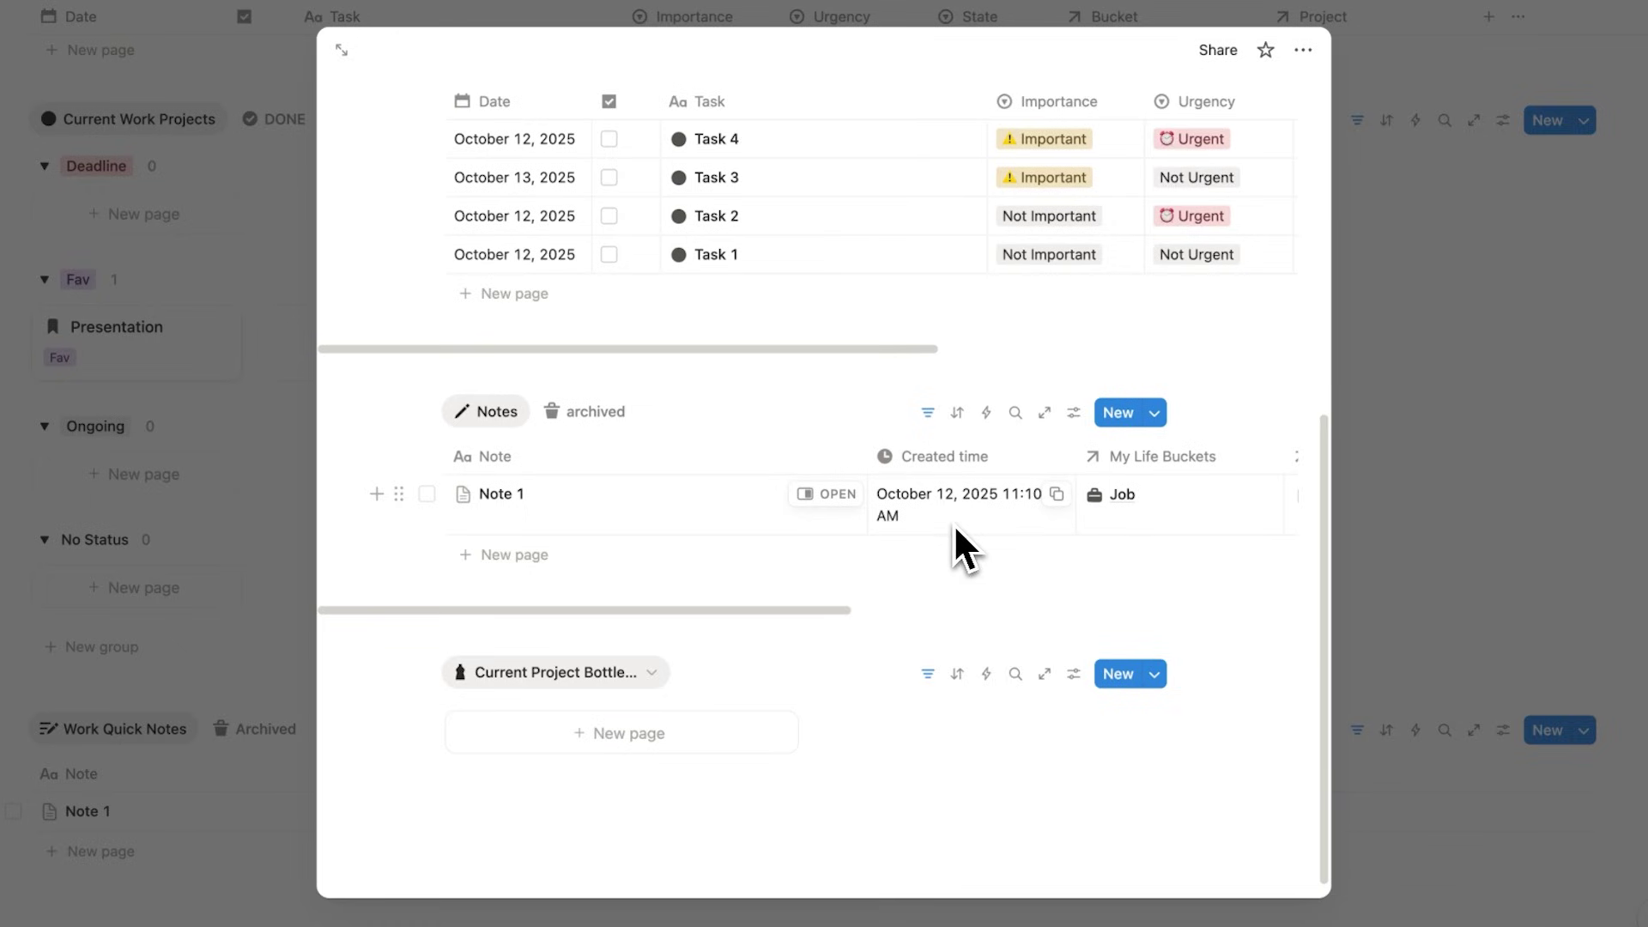
scroll(901, 532, up, 10)
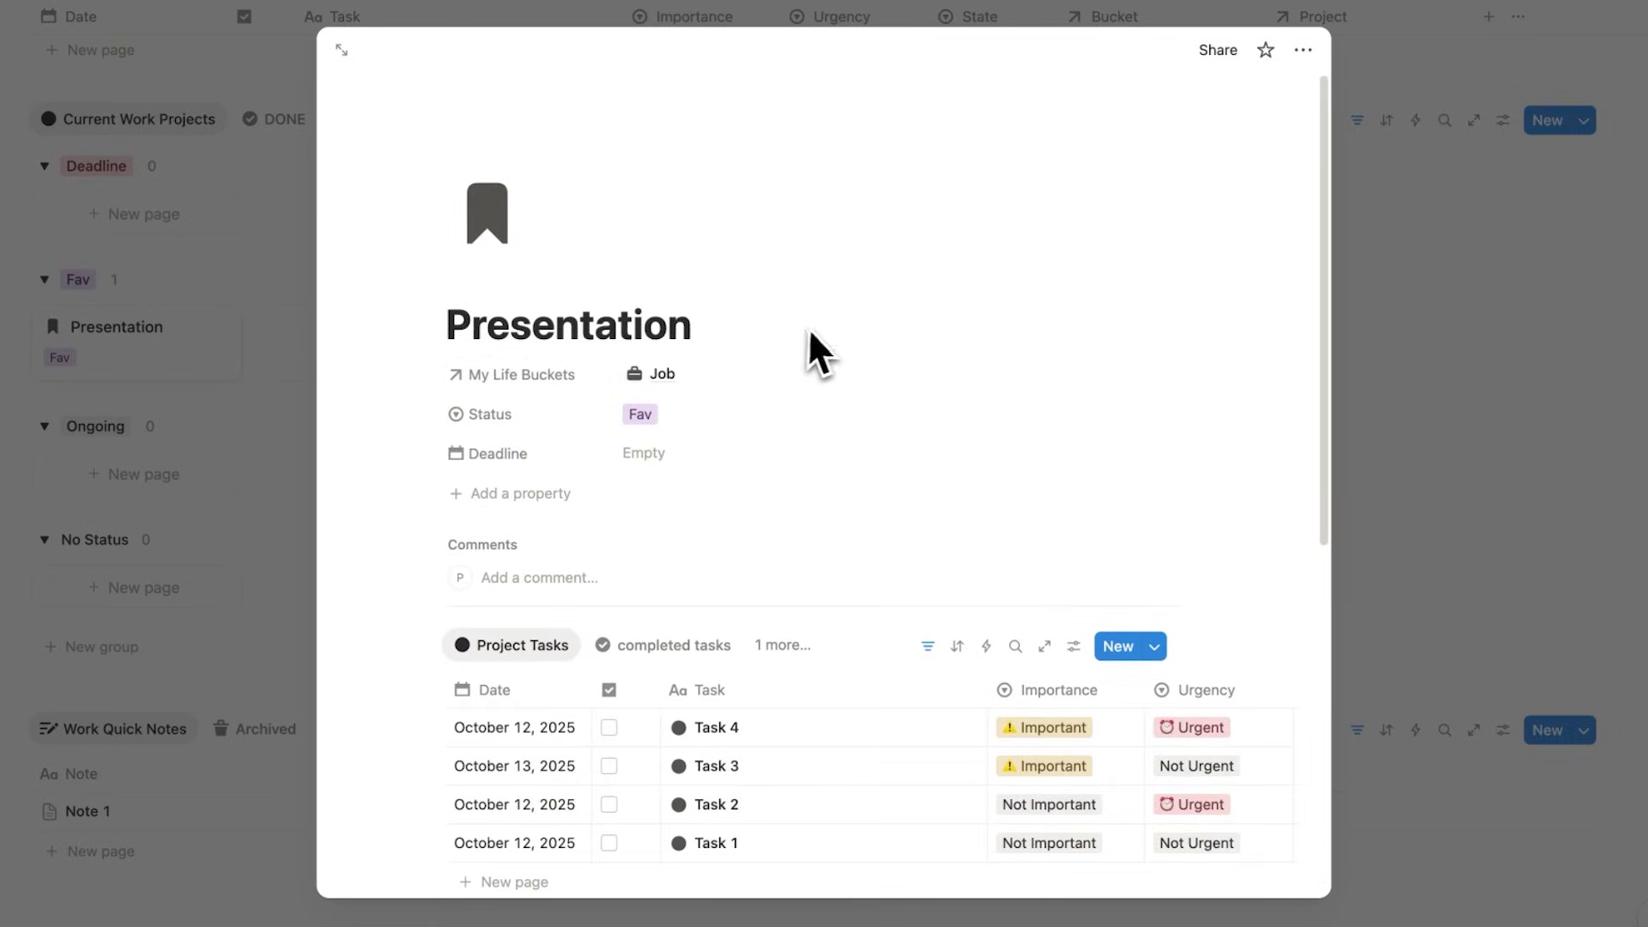
scroll(770, 321, down, 6)
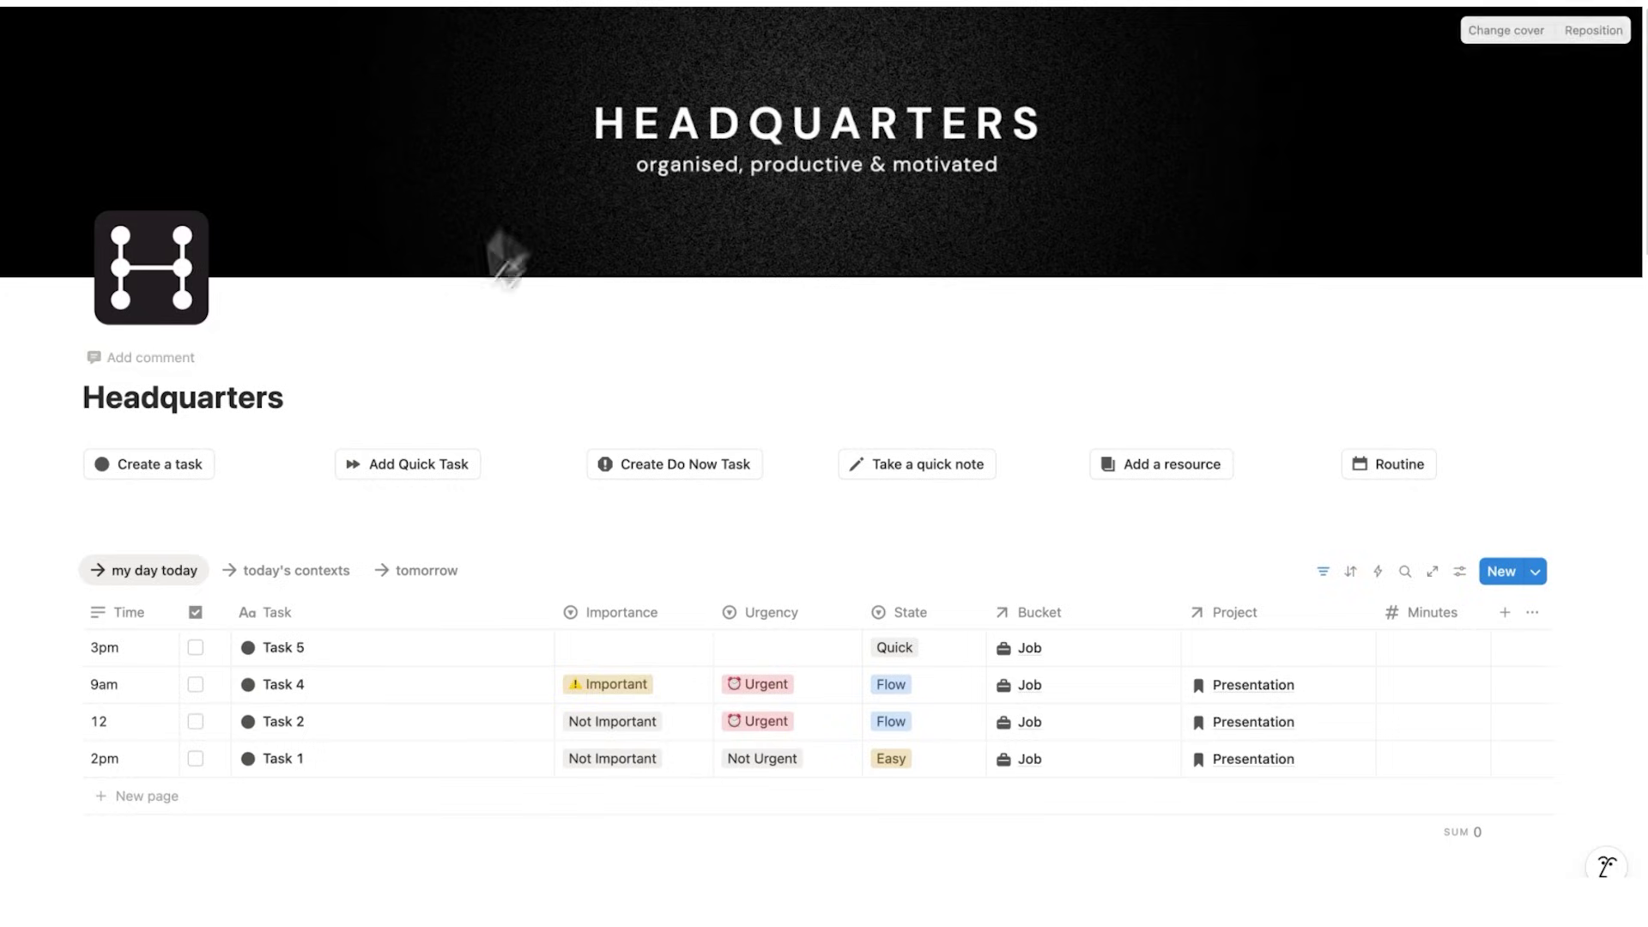
Step: Start a new quick note titled 'Note'
scroll(968, 257, down, 20)
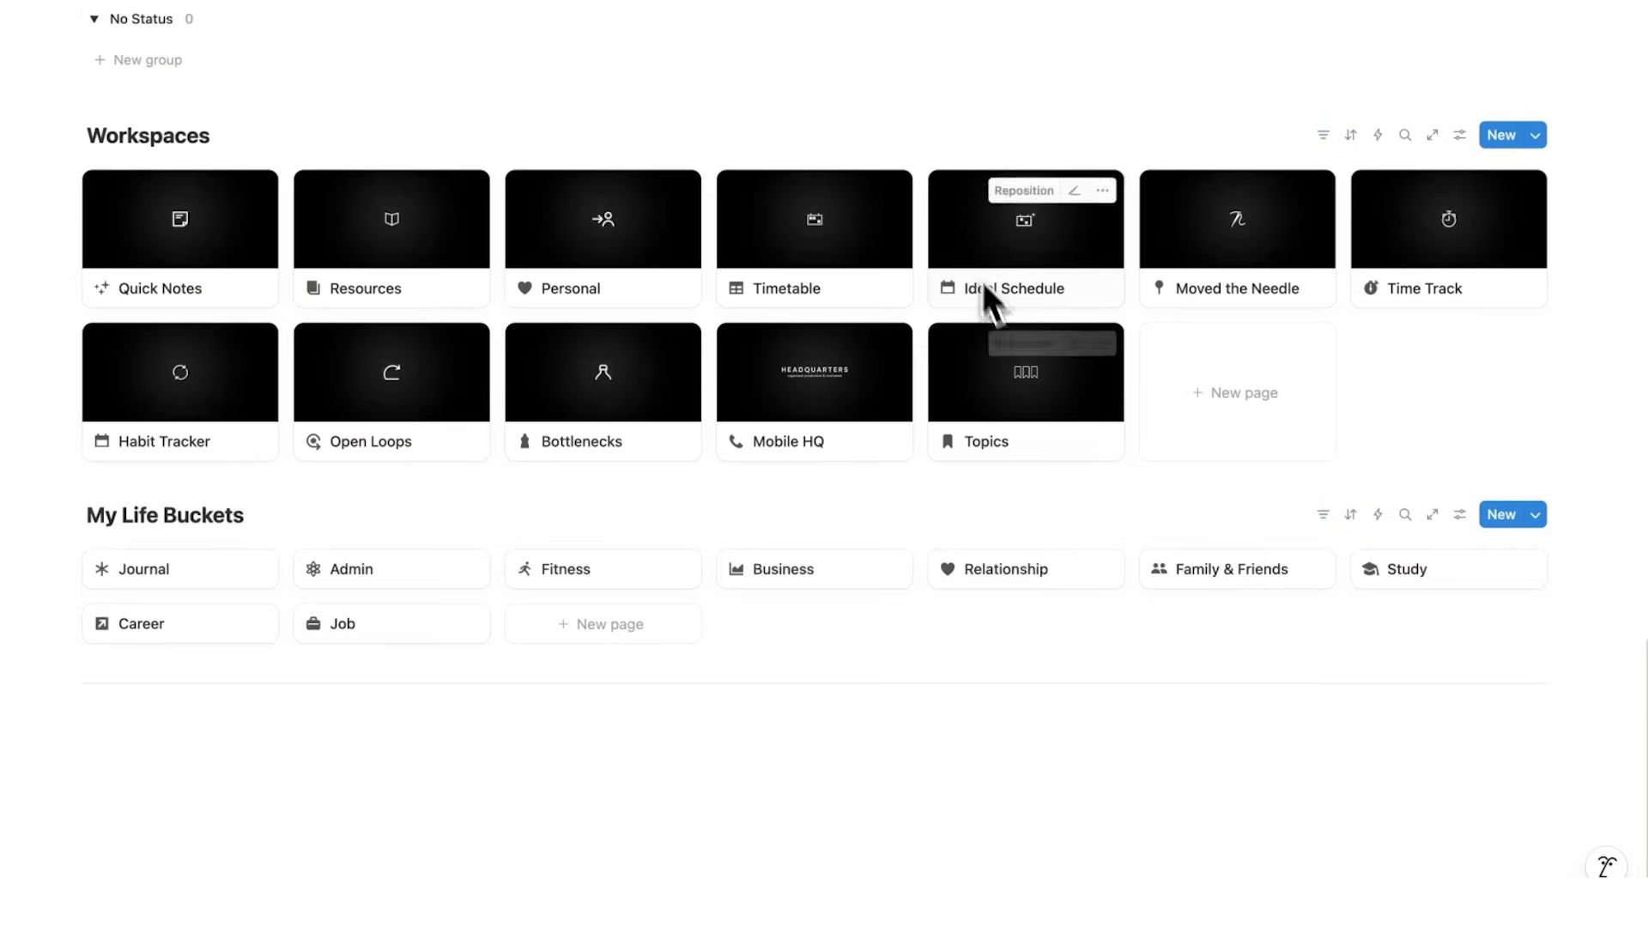
scroll(1033, 416, up, 20)
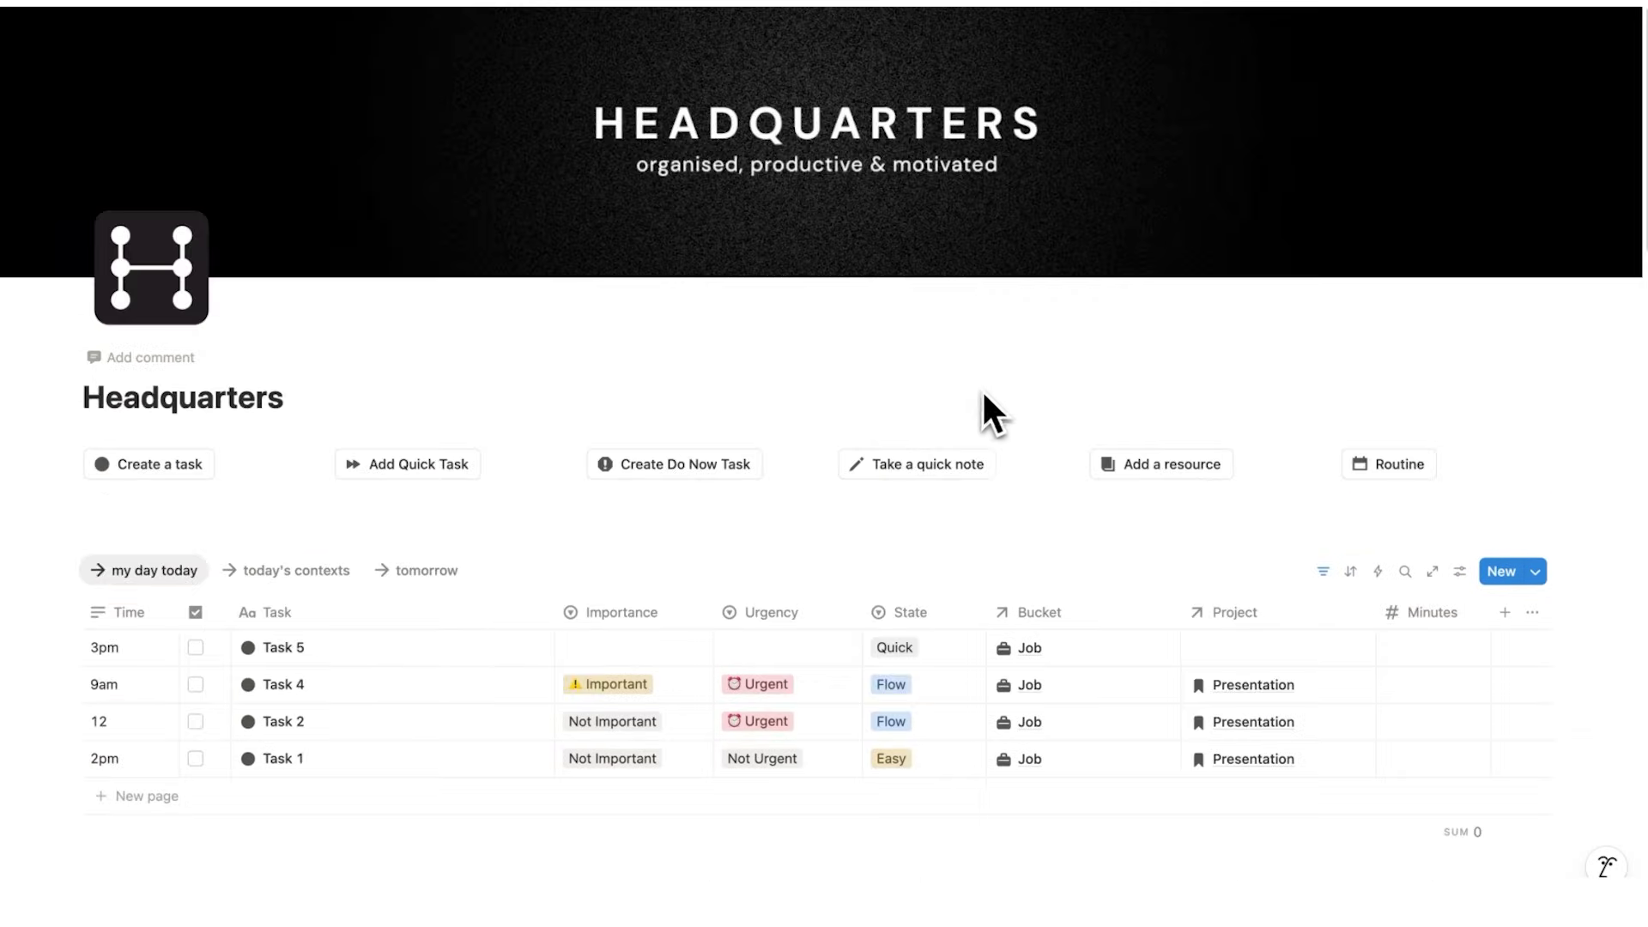
click(940, 463)
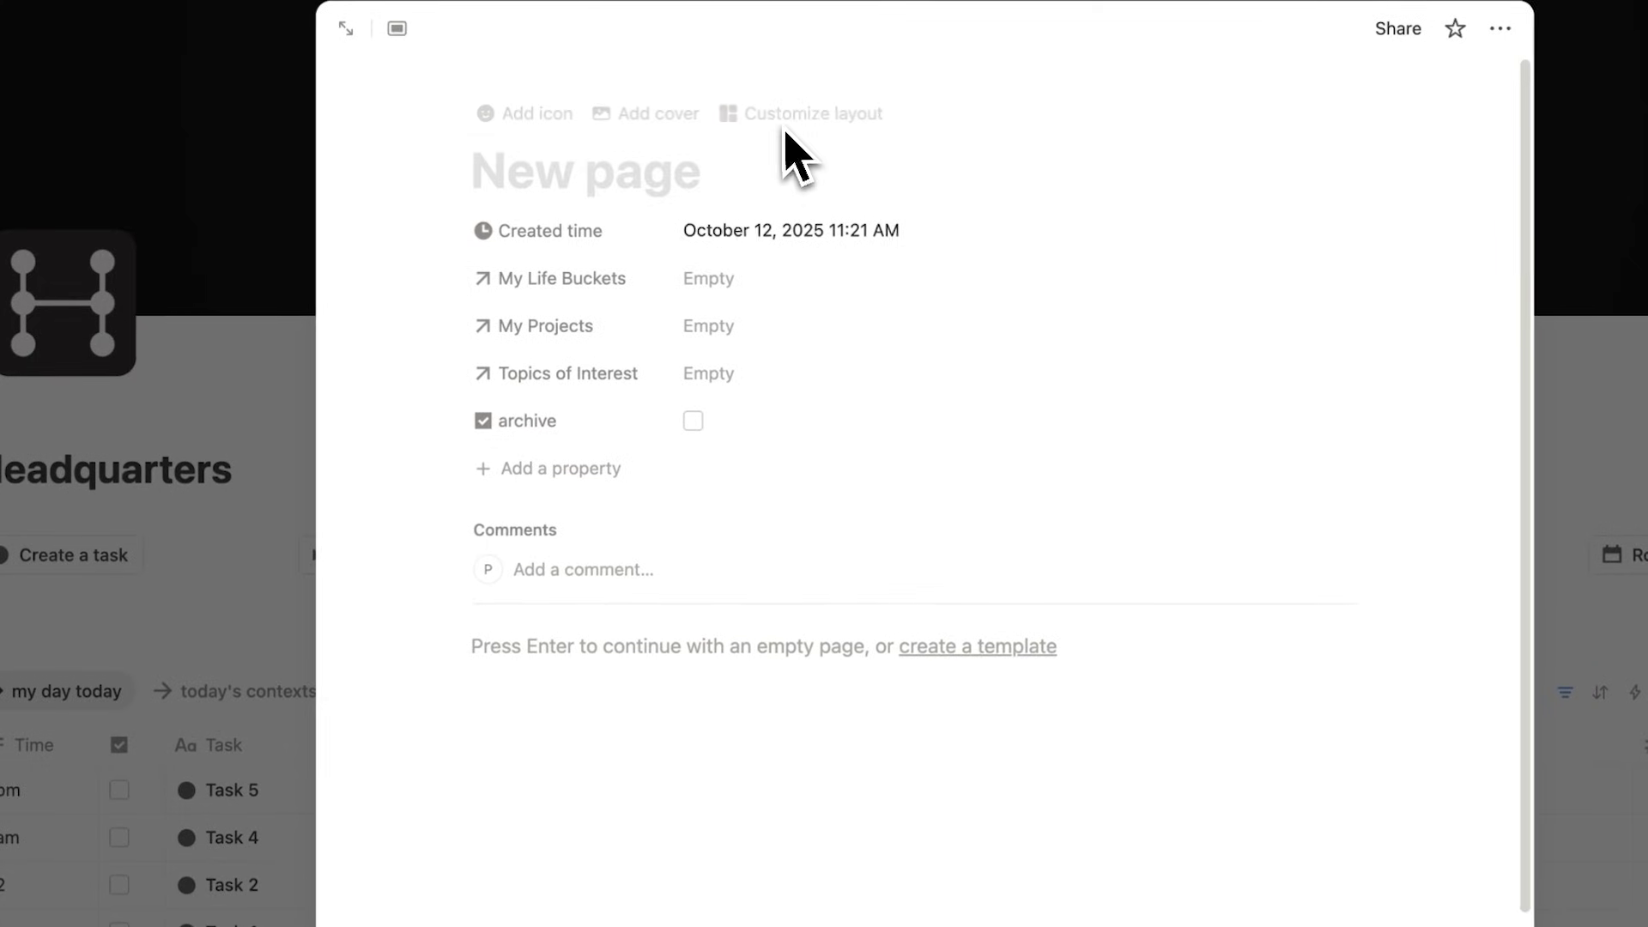
text(Note 2)
Step: Link the note to the Job bucket and Presentation project, add 'blah blah' body, and close it
click(699, 281)
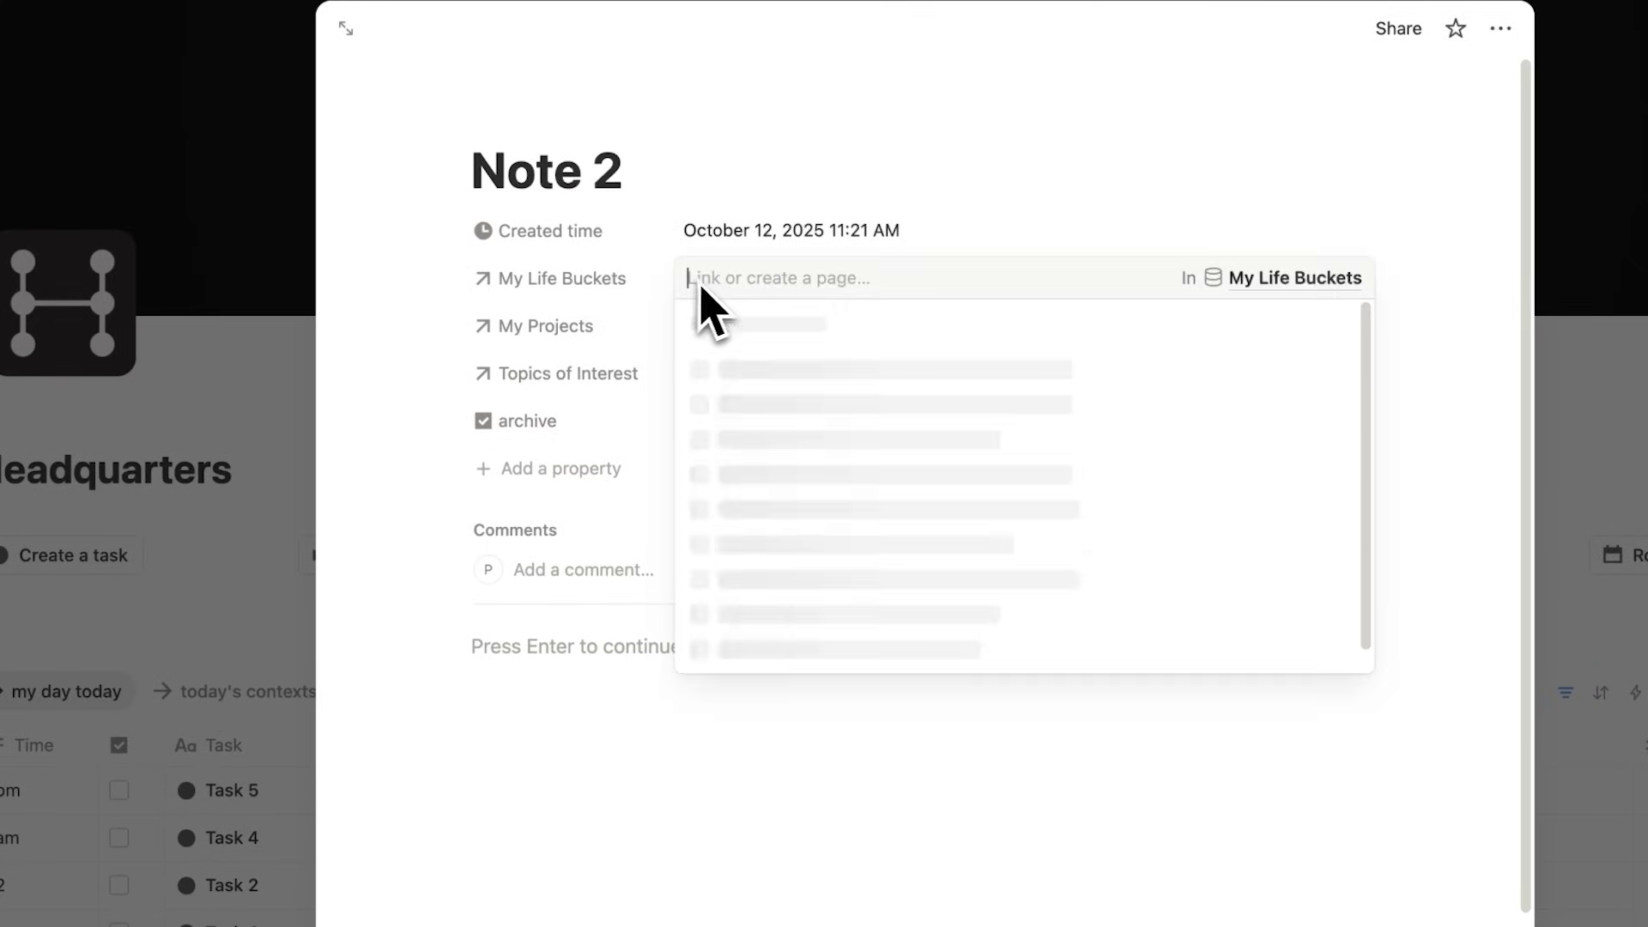
click(805, 410)
click(577, 377)
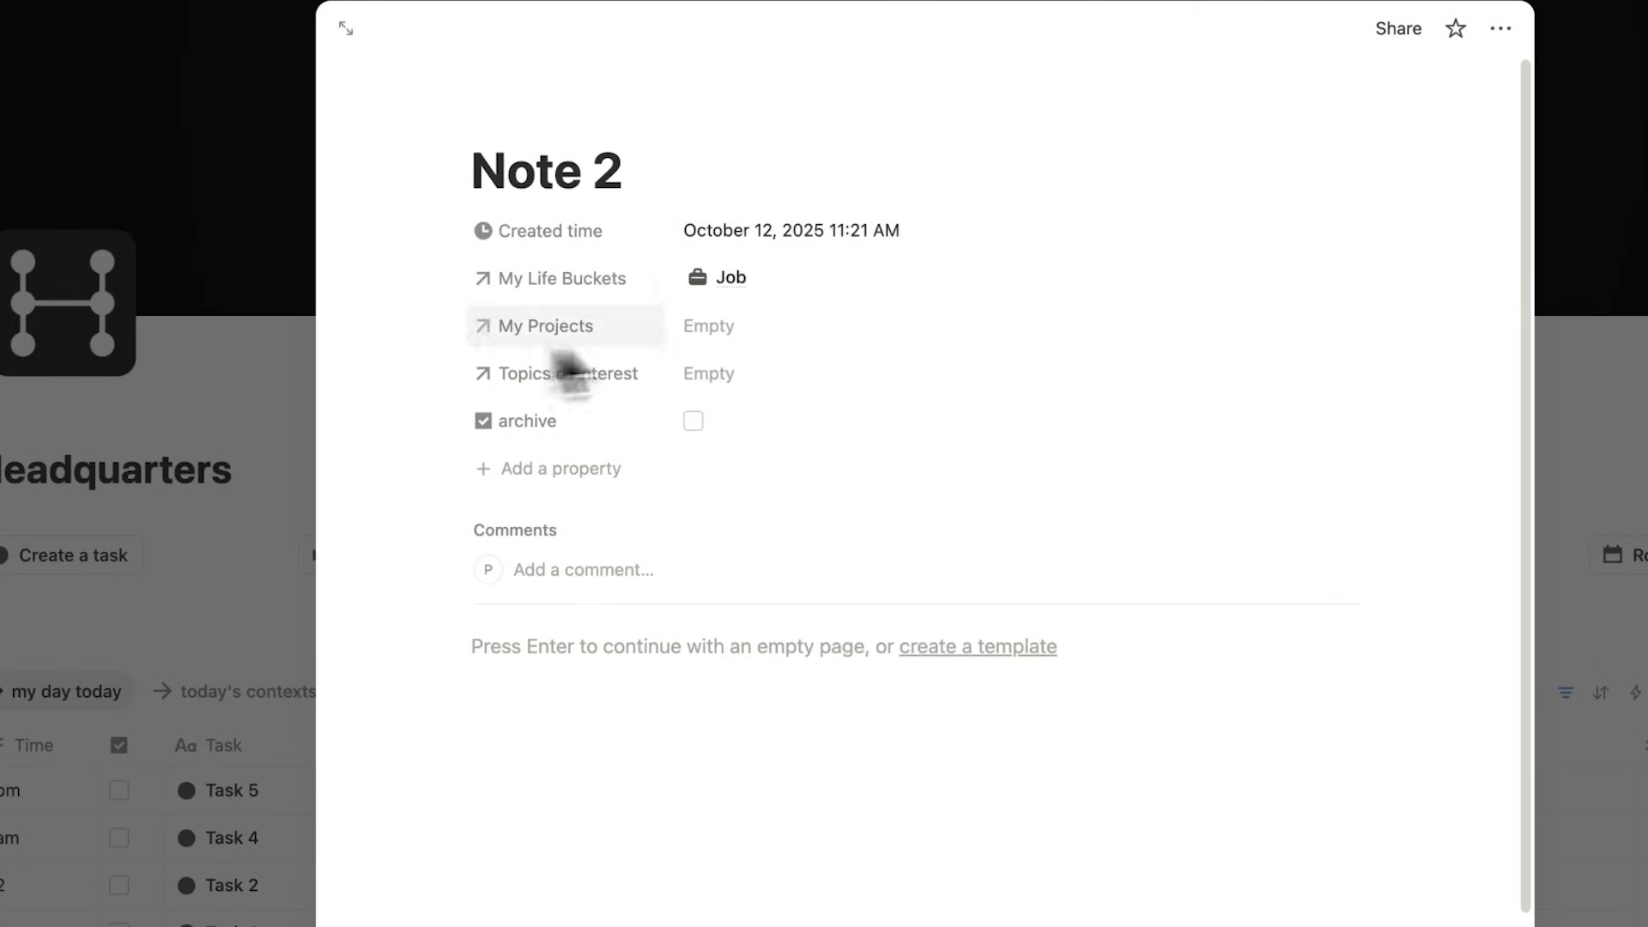
click(858, 343)
click(846, 421)
click(460, 397)
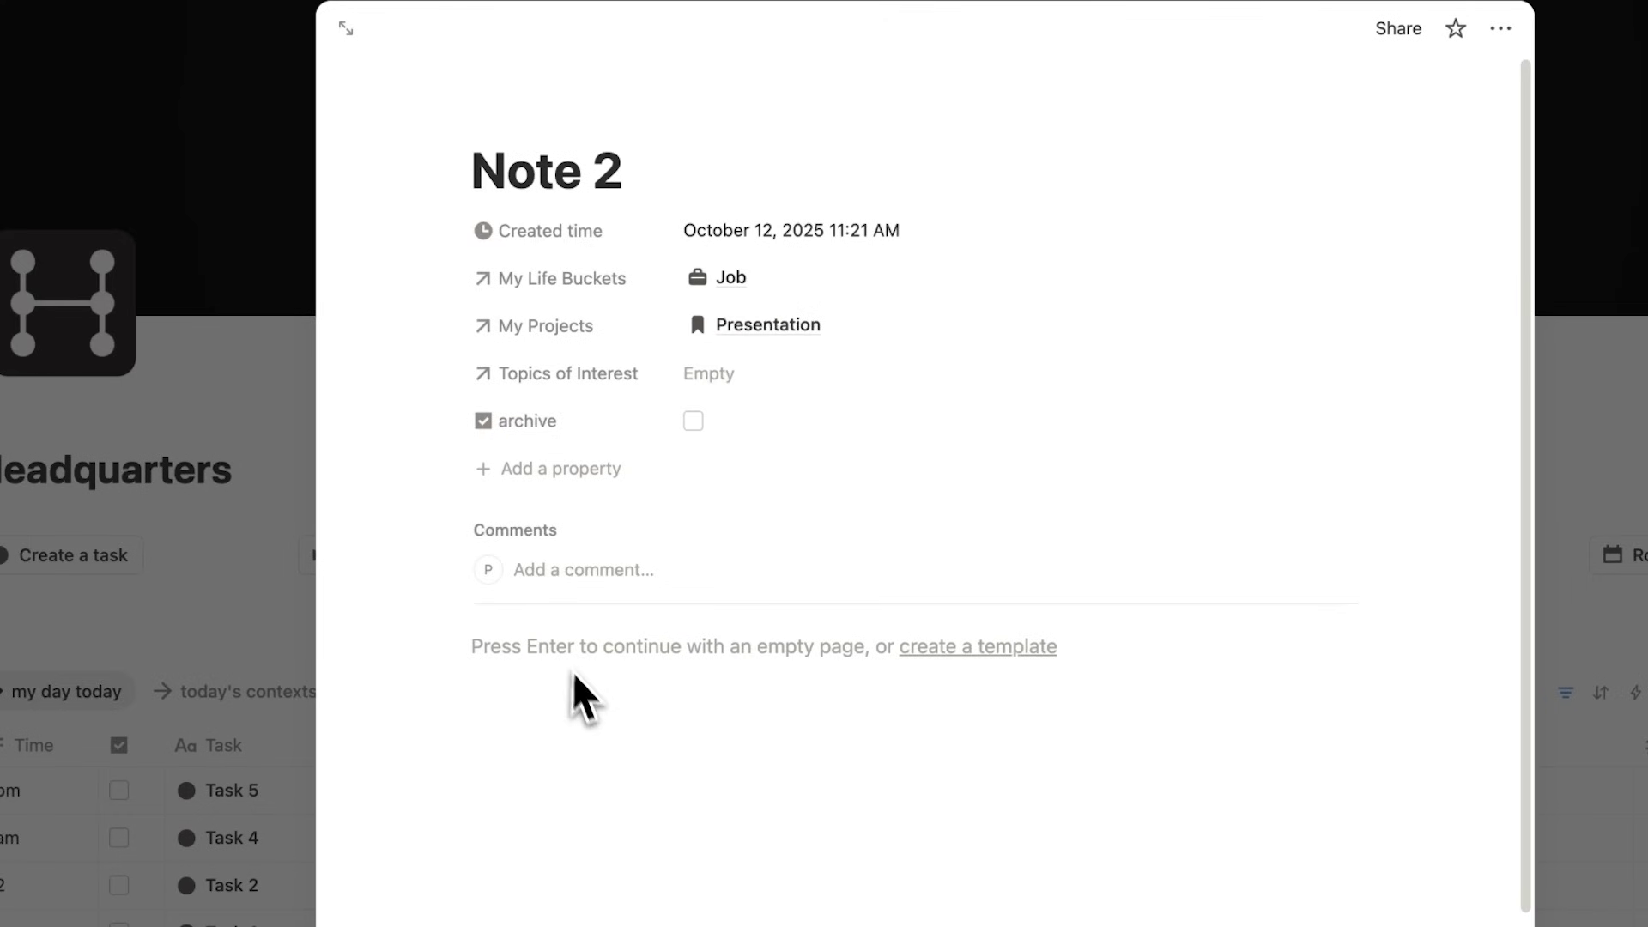
click(578, 688)
text(blah blah)
click(294, 393)
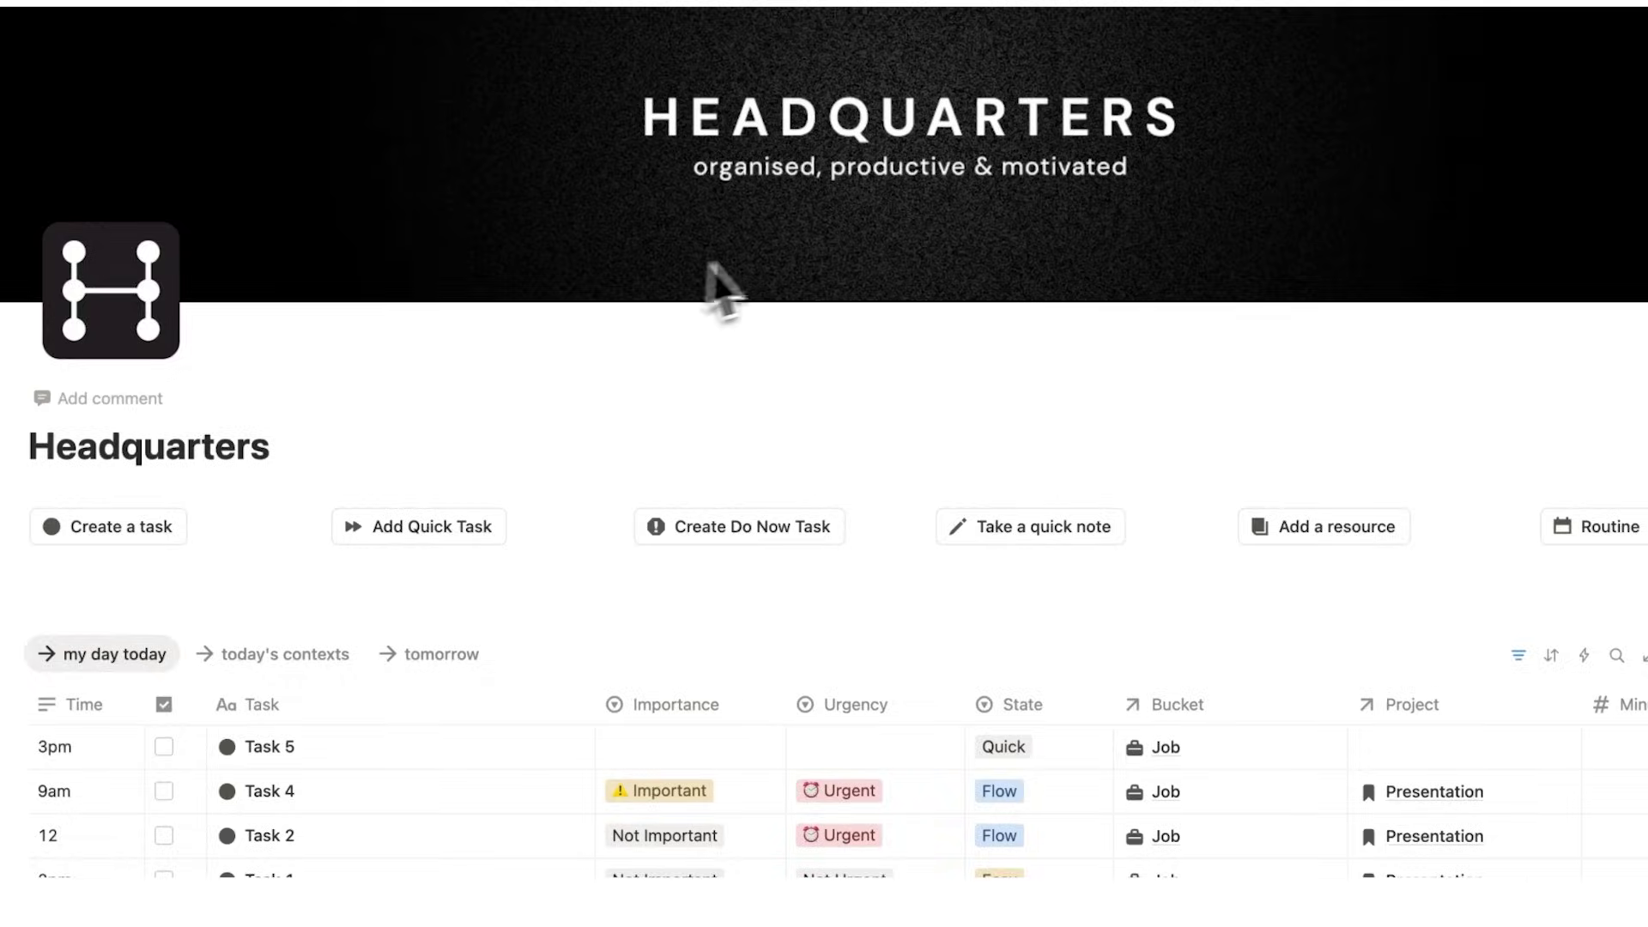
Step: Open the Presentation project page from My Projects and scroll to its bottlenecks
scroll(774, 254, down, 15)
scroll(632, 350, up, 4)
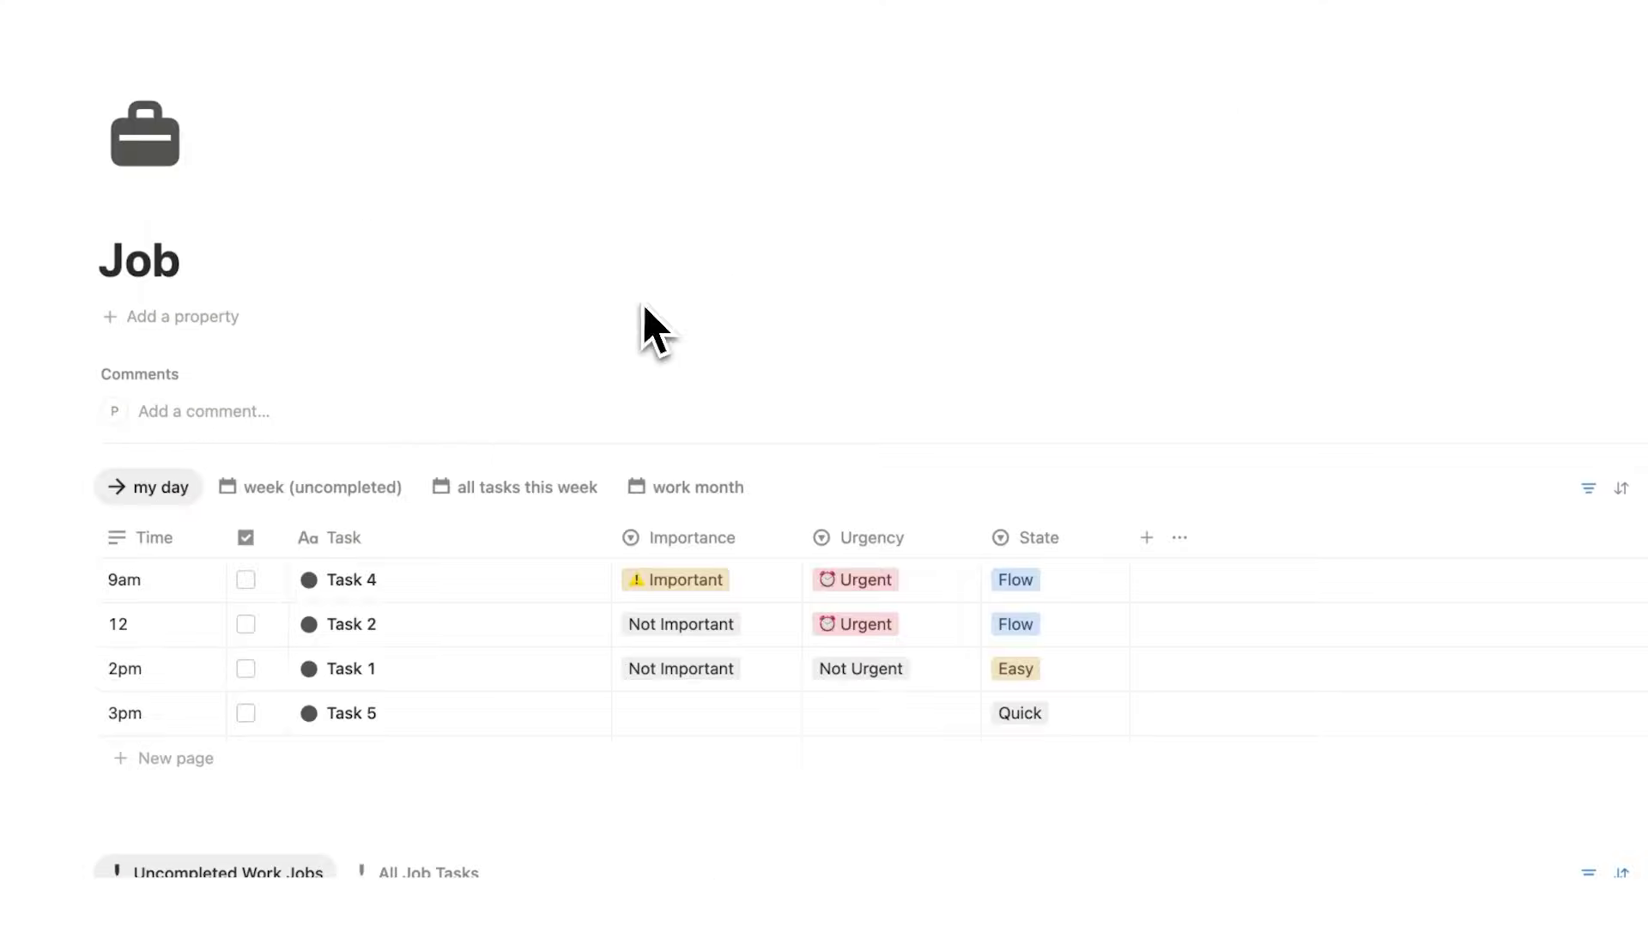
scroll(718, 258, down, 12)
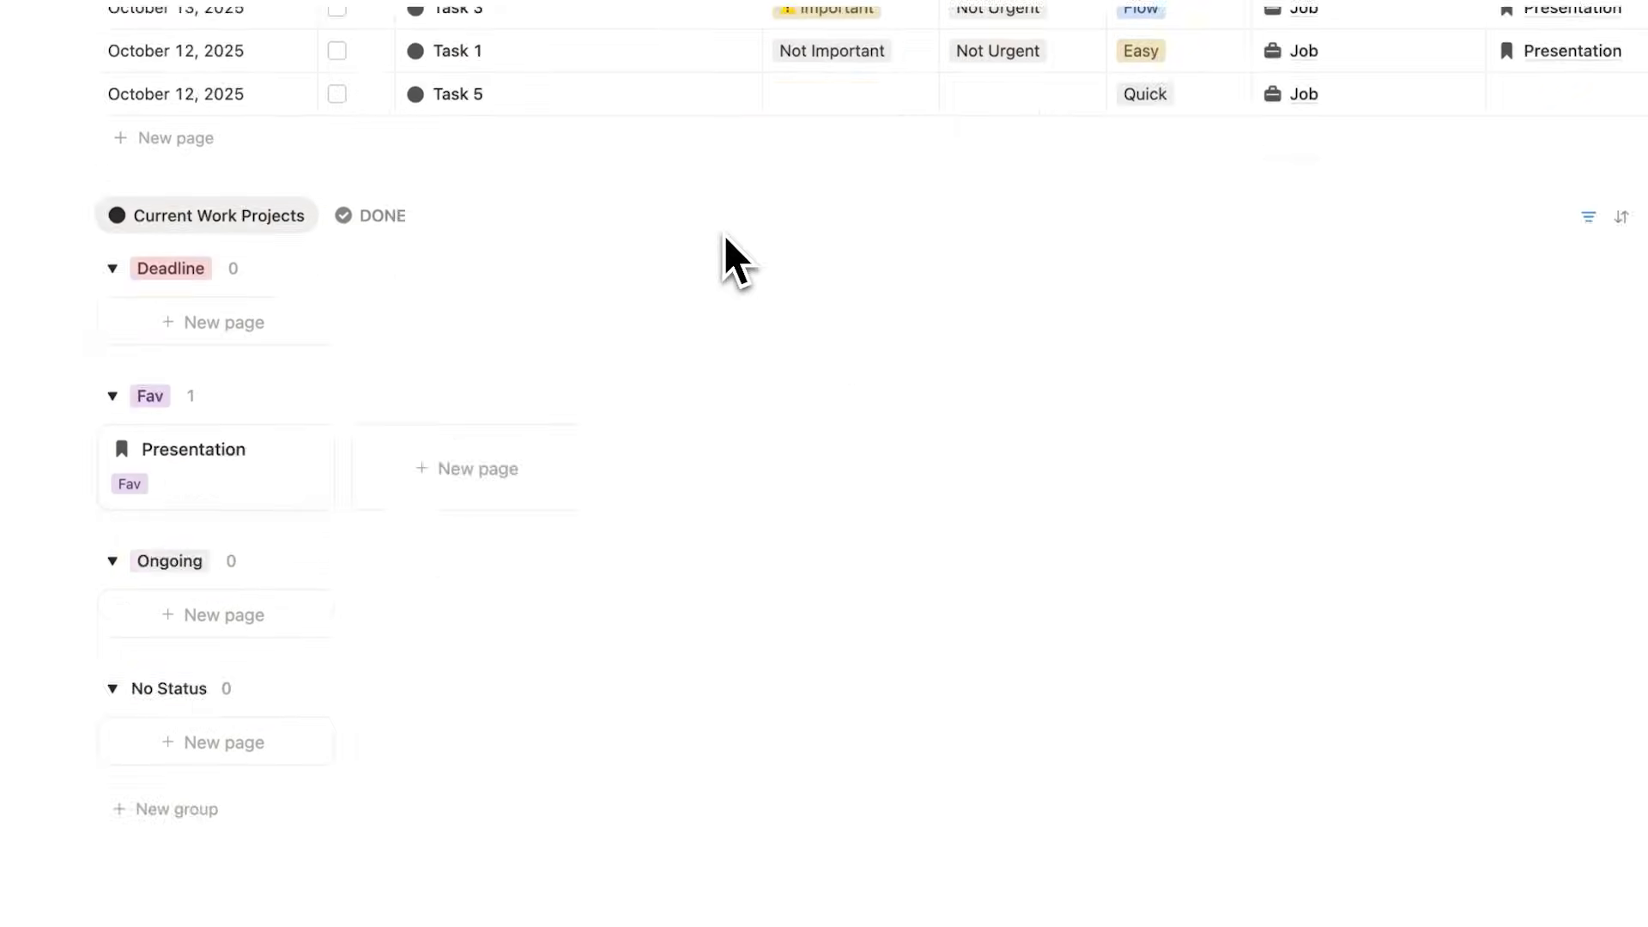
click(246, 354)
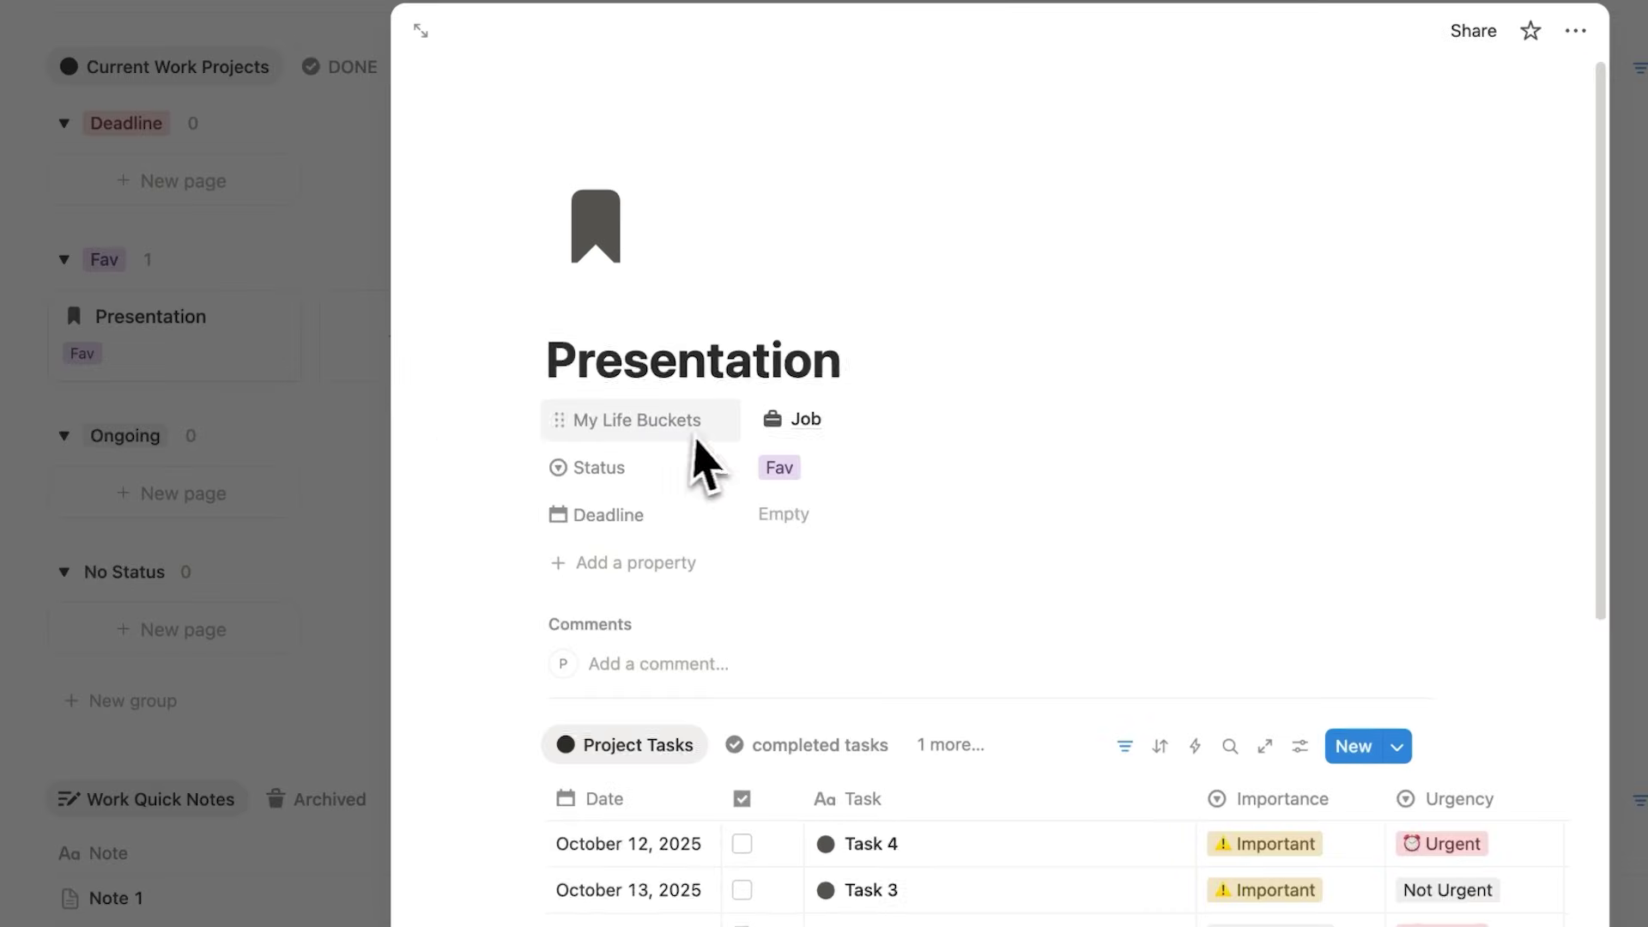
scroll(751, 406, down, 9)
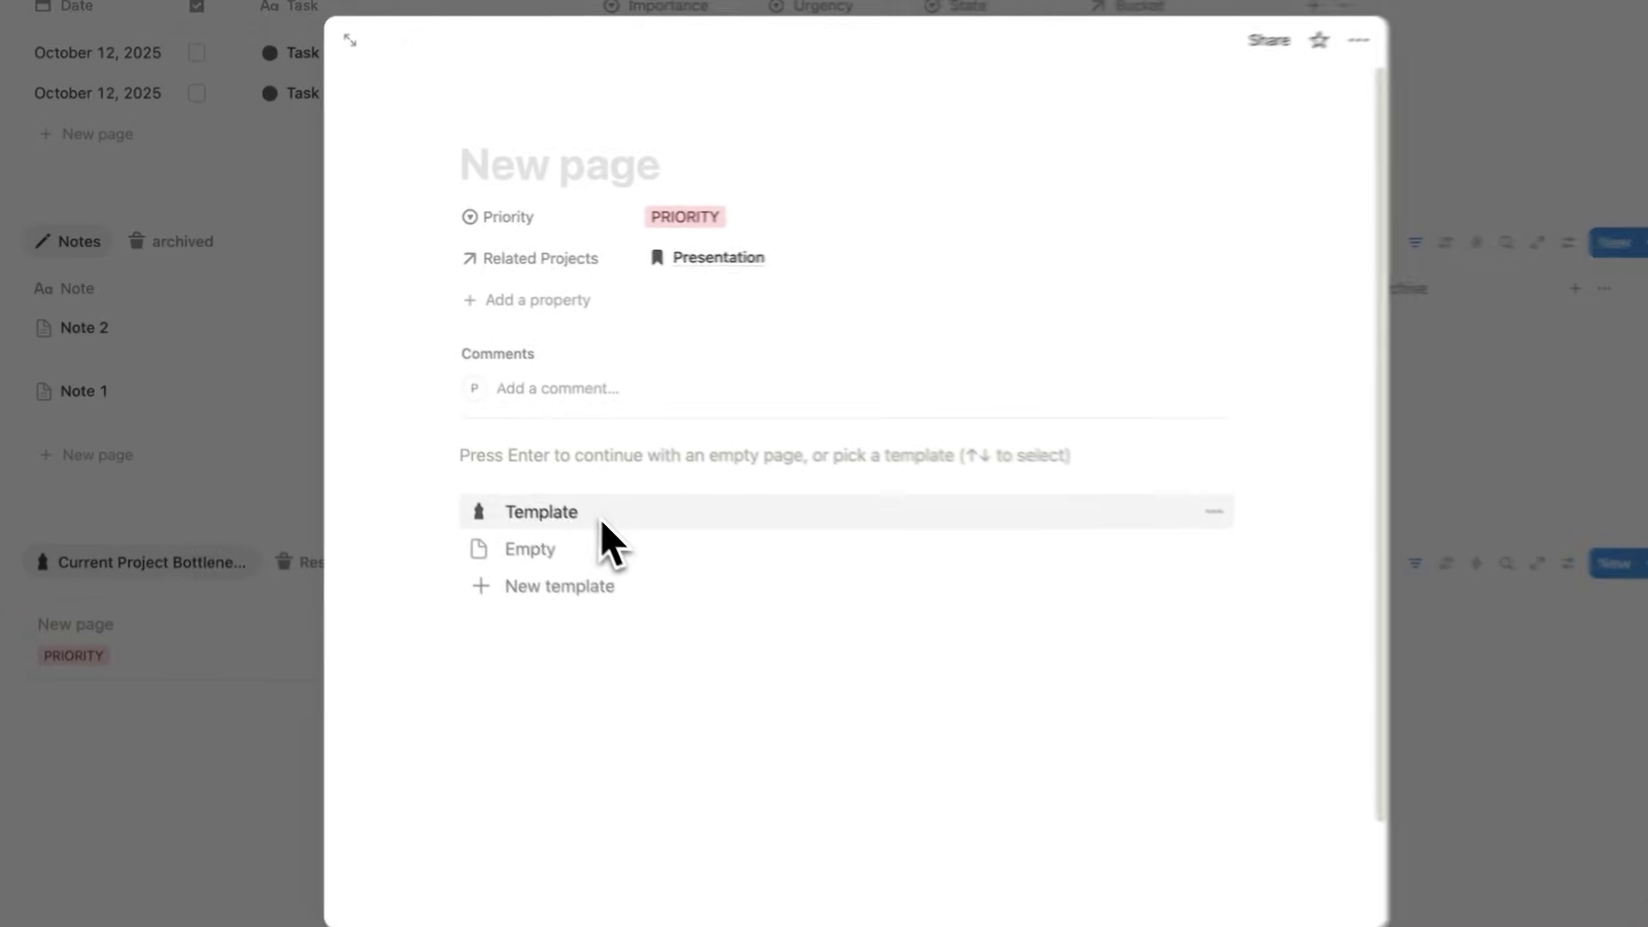
Step: Fill the new bottleneck from its template and retitle it 'Bad at presenting'
click(600, 519)
scroll(665, 567, down, 3)
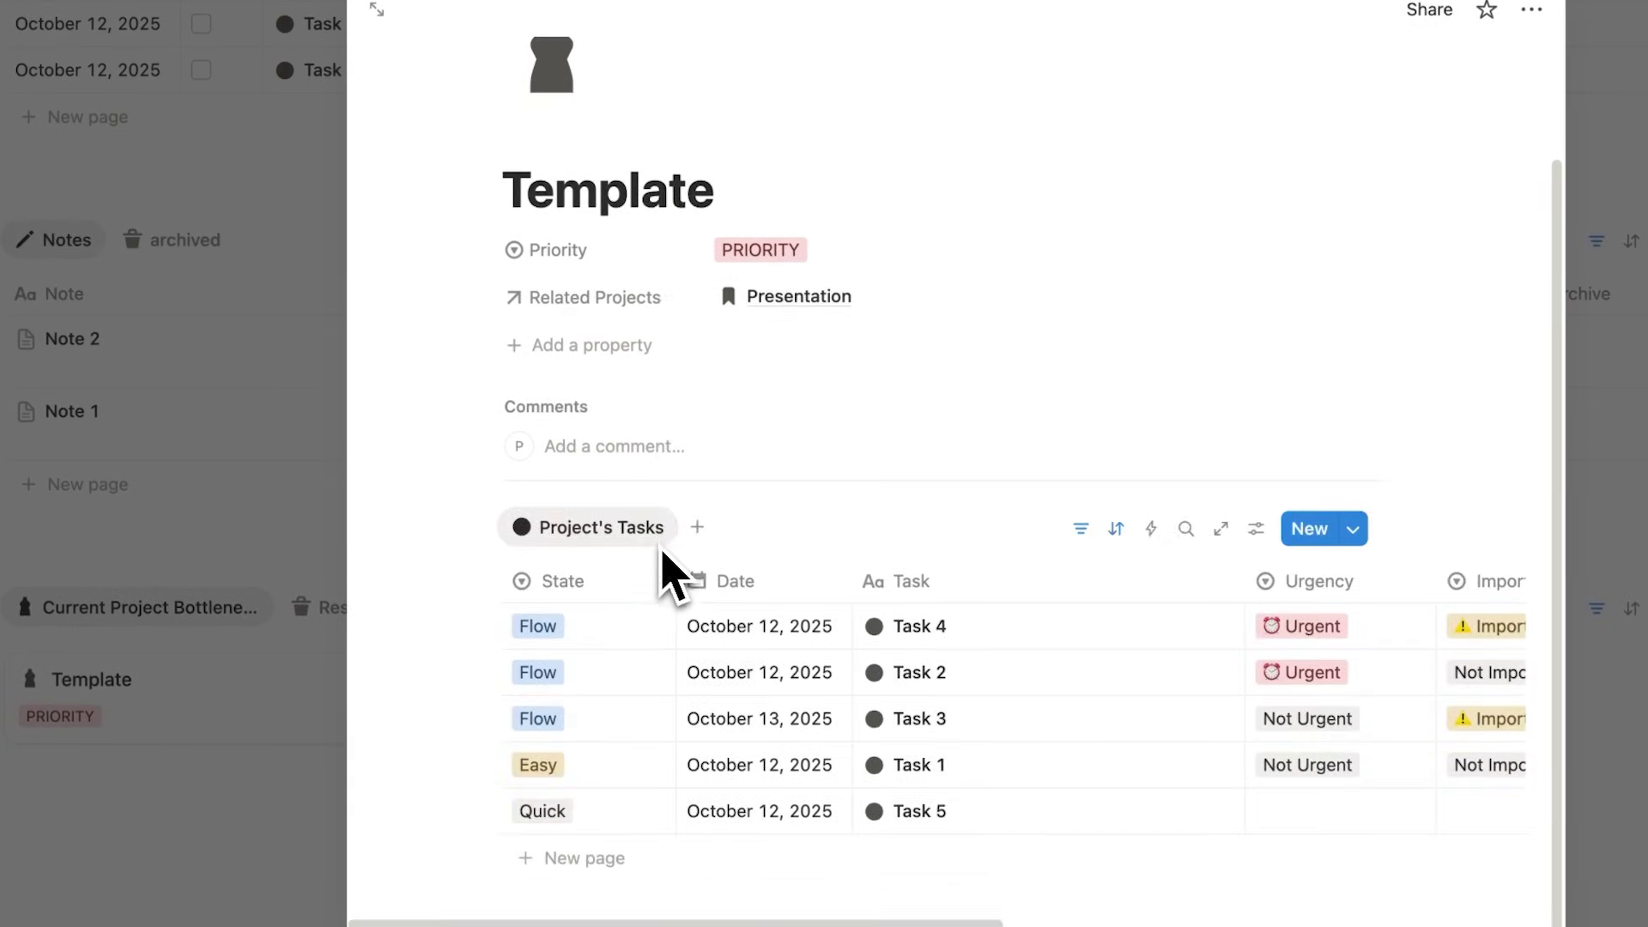
double_click(623, 208)
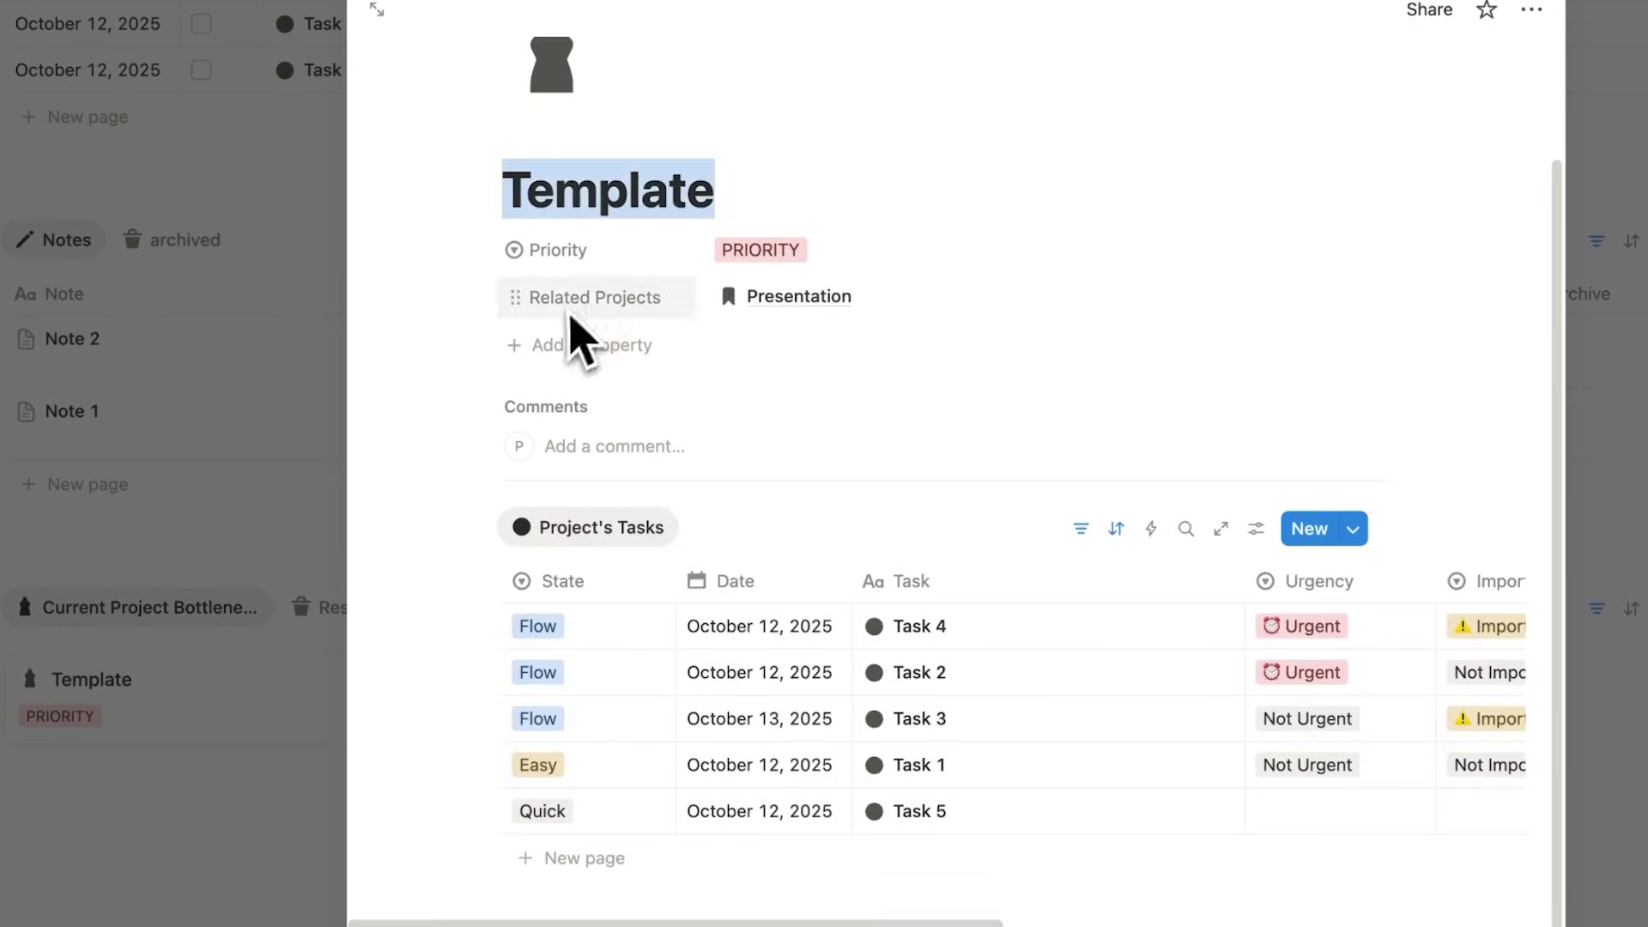
text(Bad at presenting)
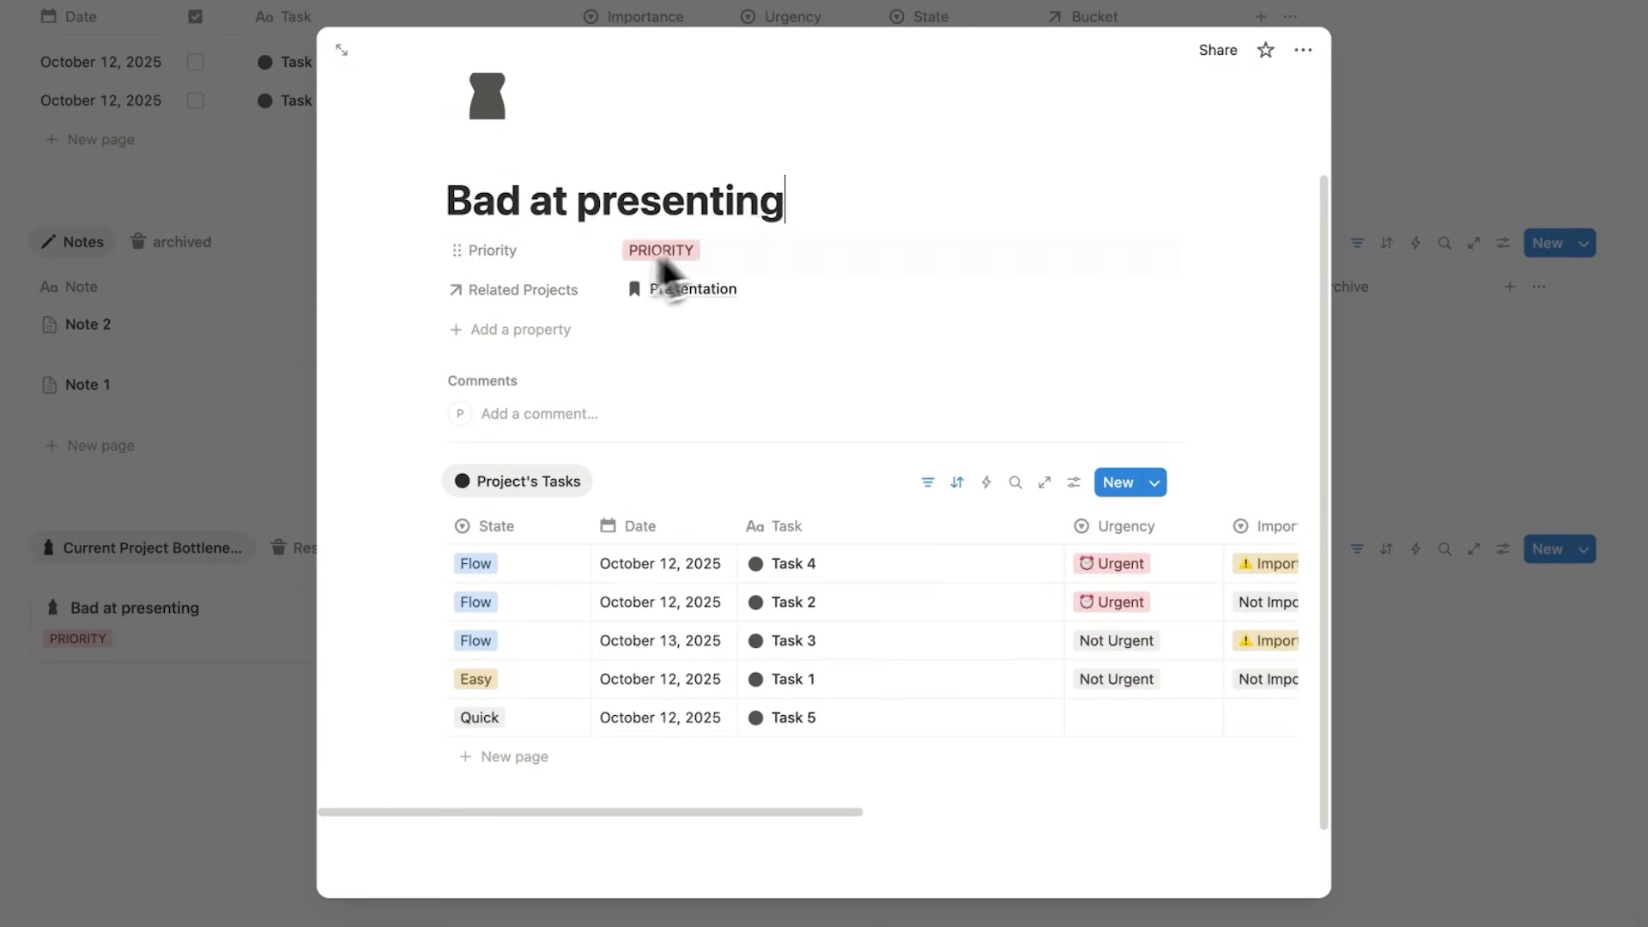
drag(826, 226, 405, 240)
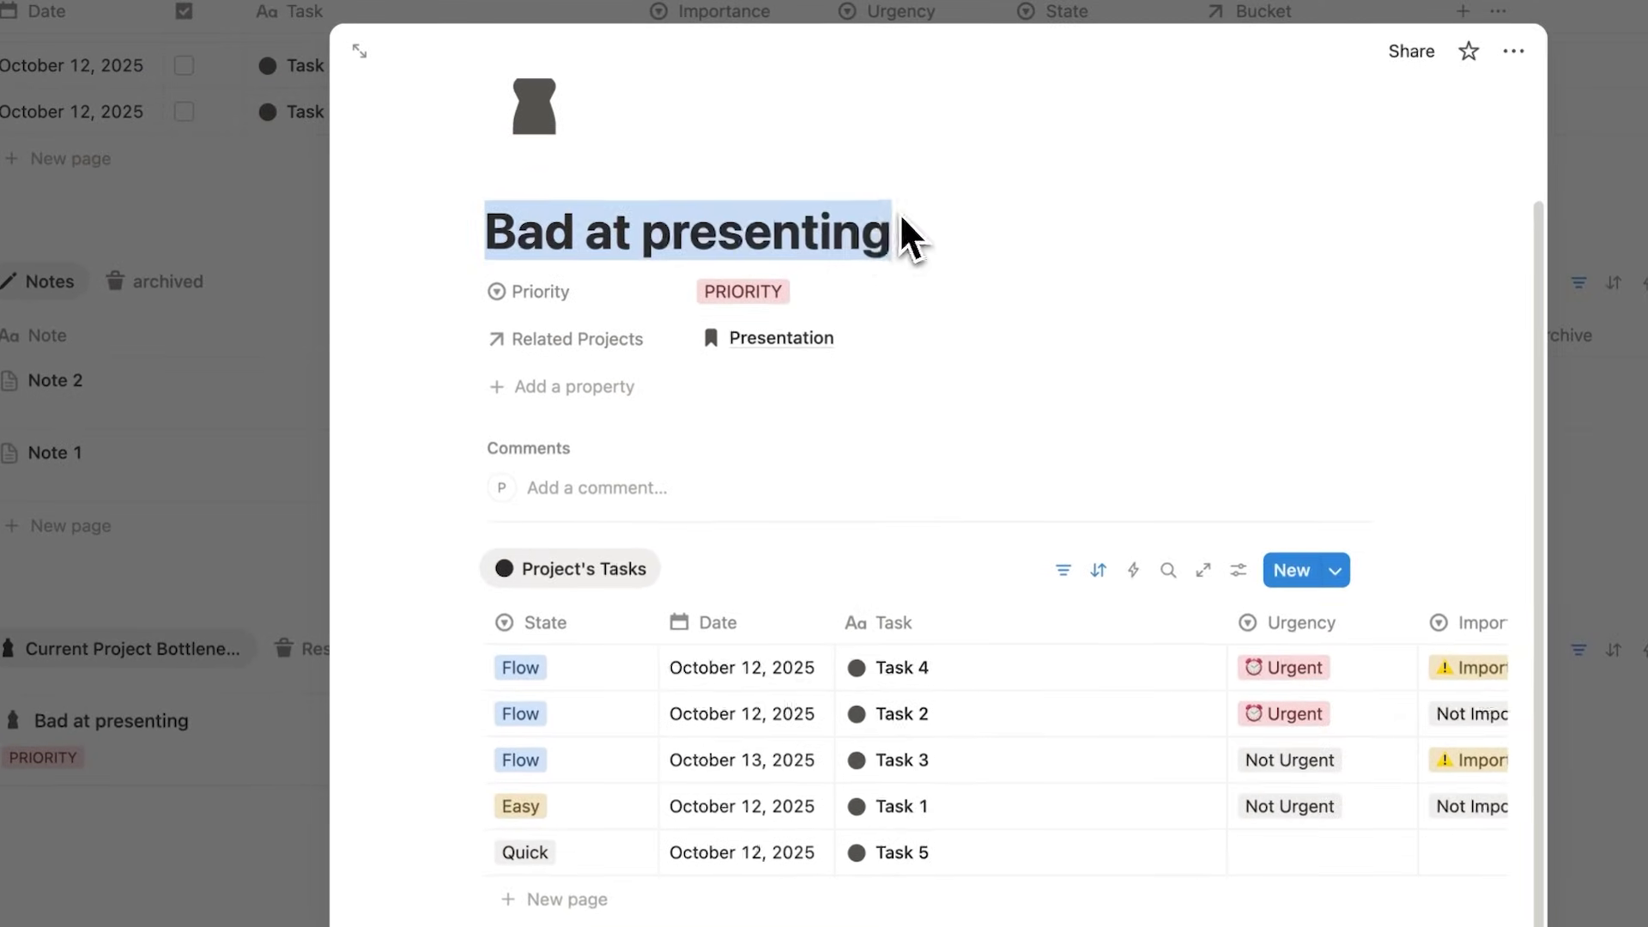
click(802, 199)
scroll(1017, 296, down, 2)
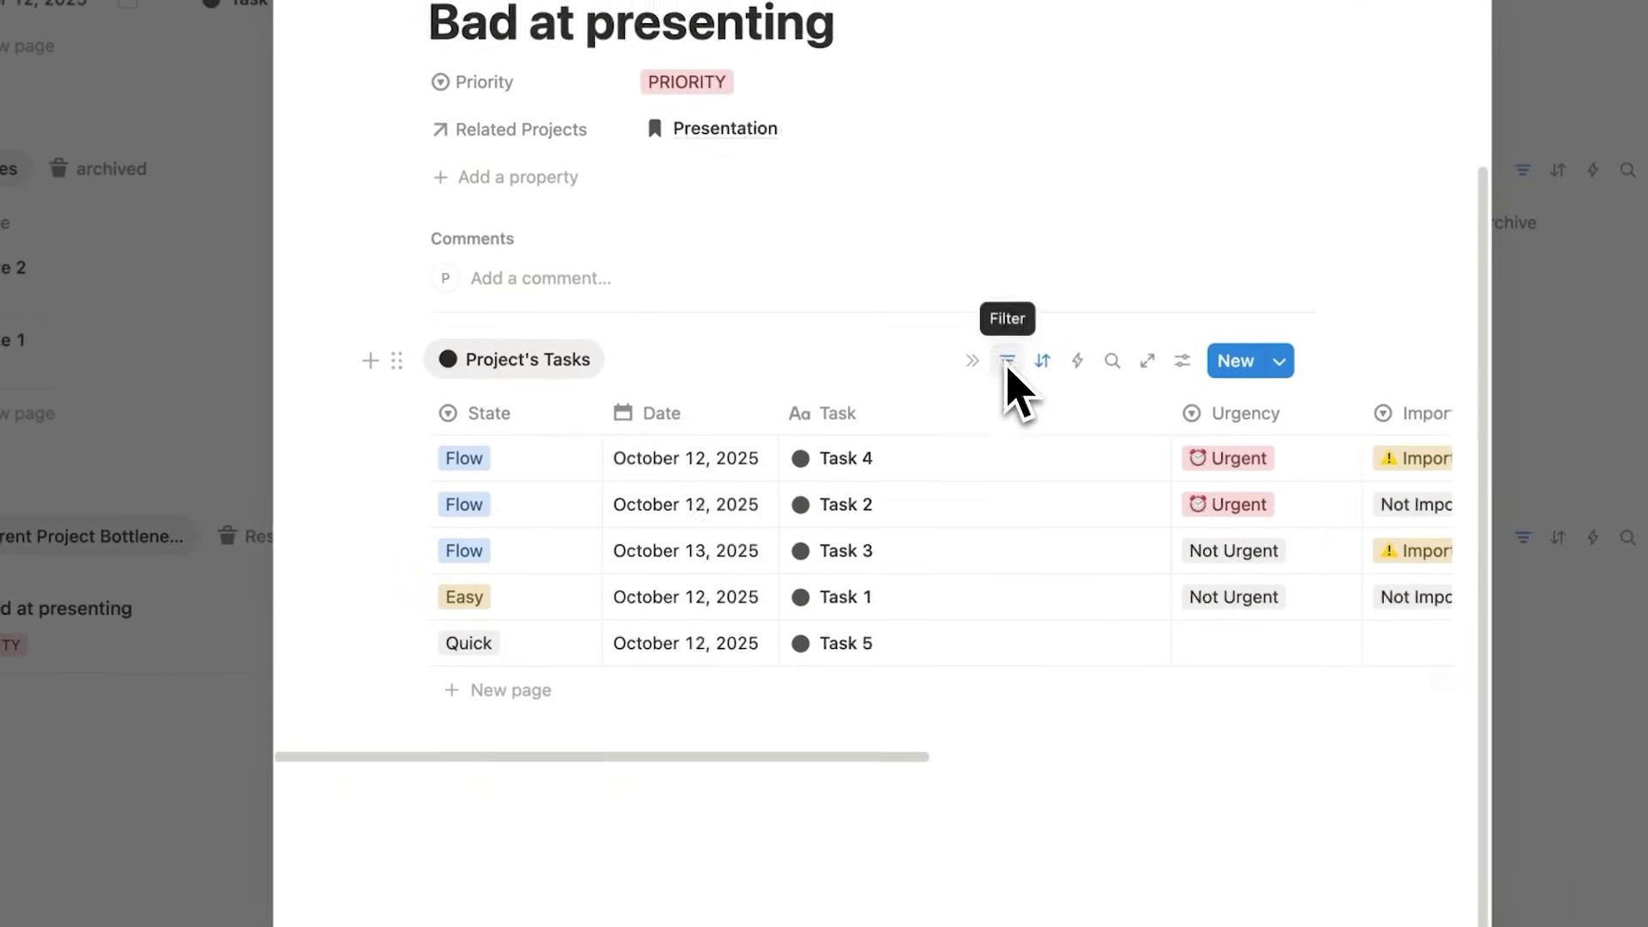
Step: Filter the task table to the Presentation project and add a line about presenting to the board
click(1063, 473)
click(694, 535)
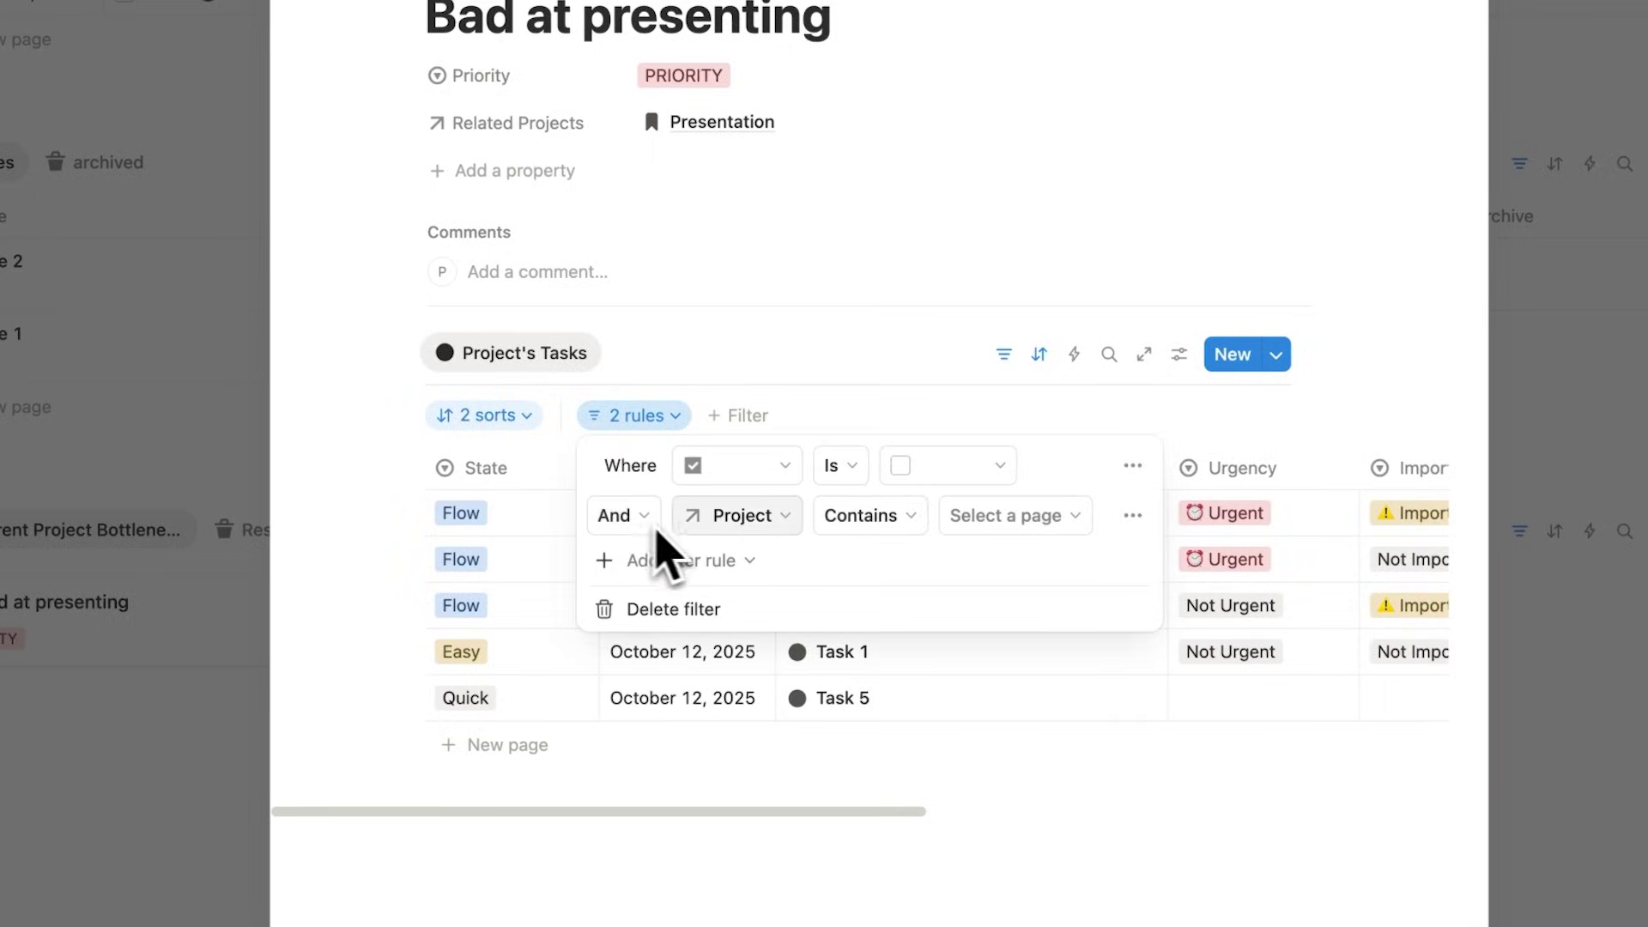
click(985, 533)
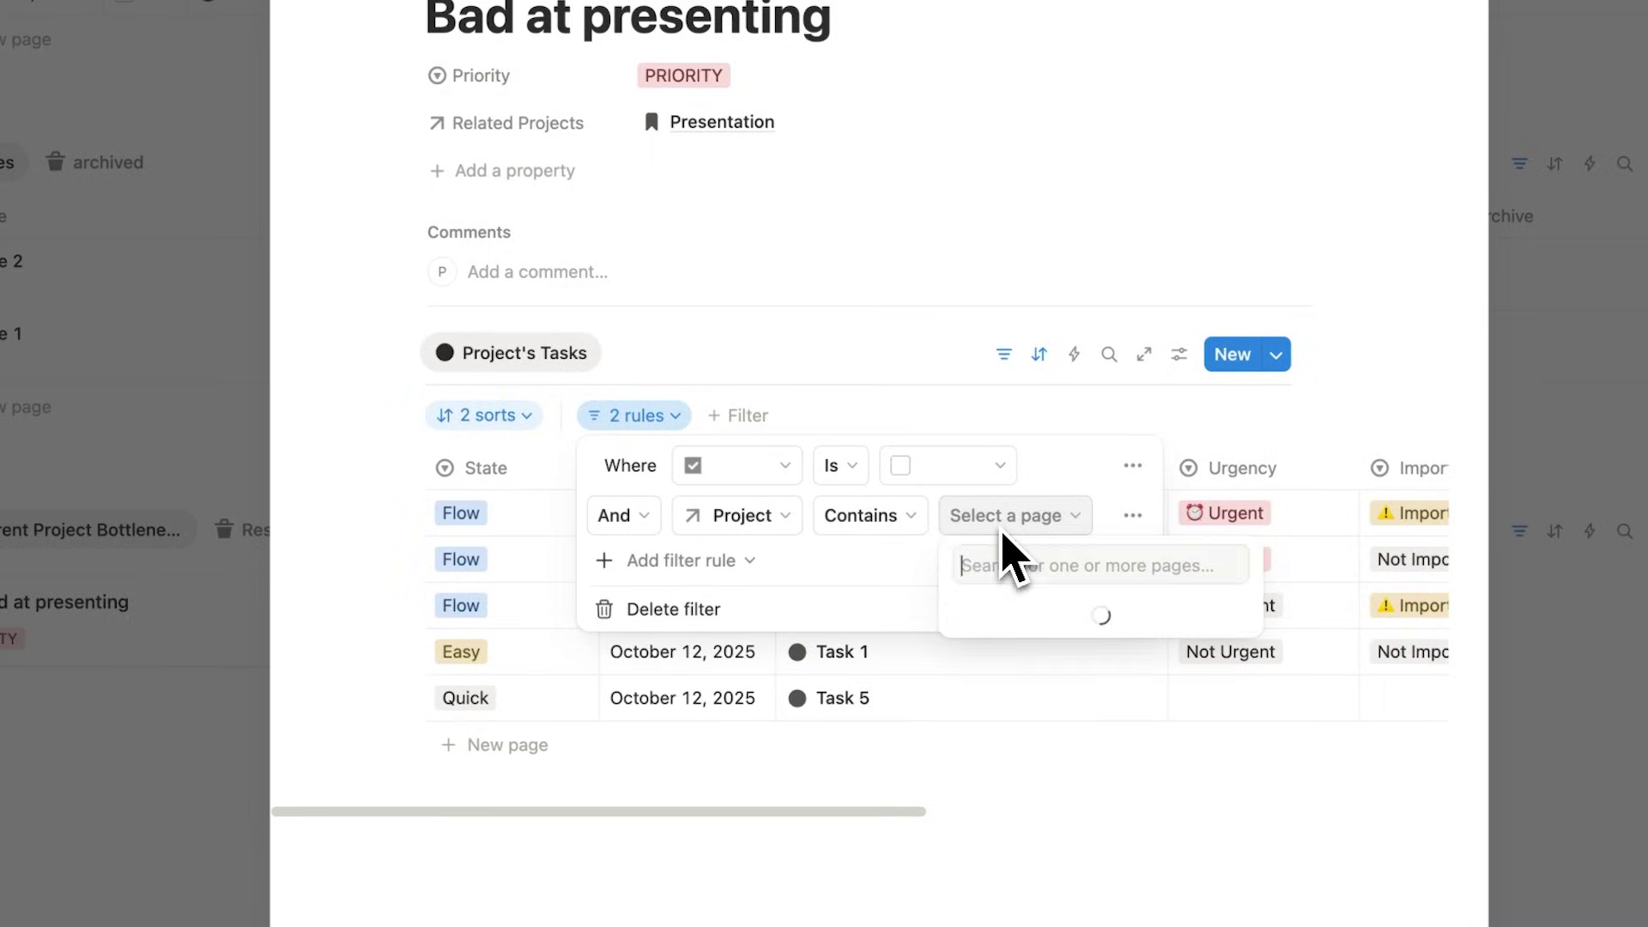
click(1064, 613)
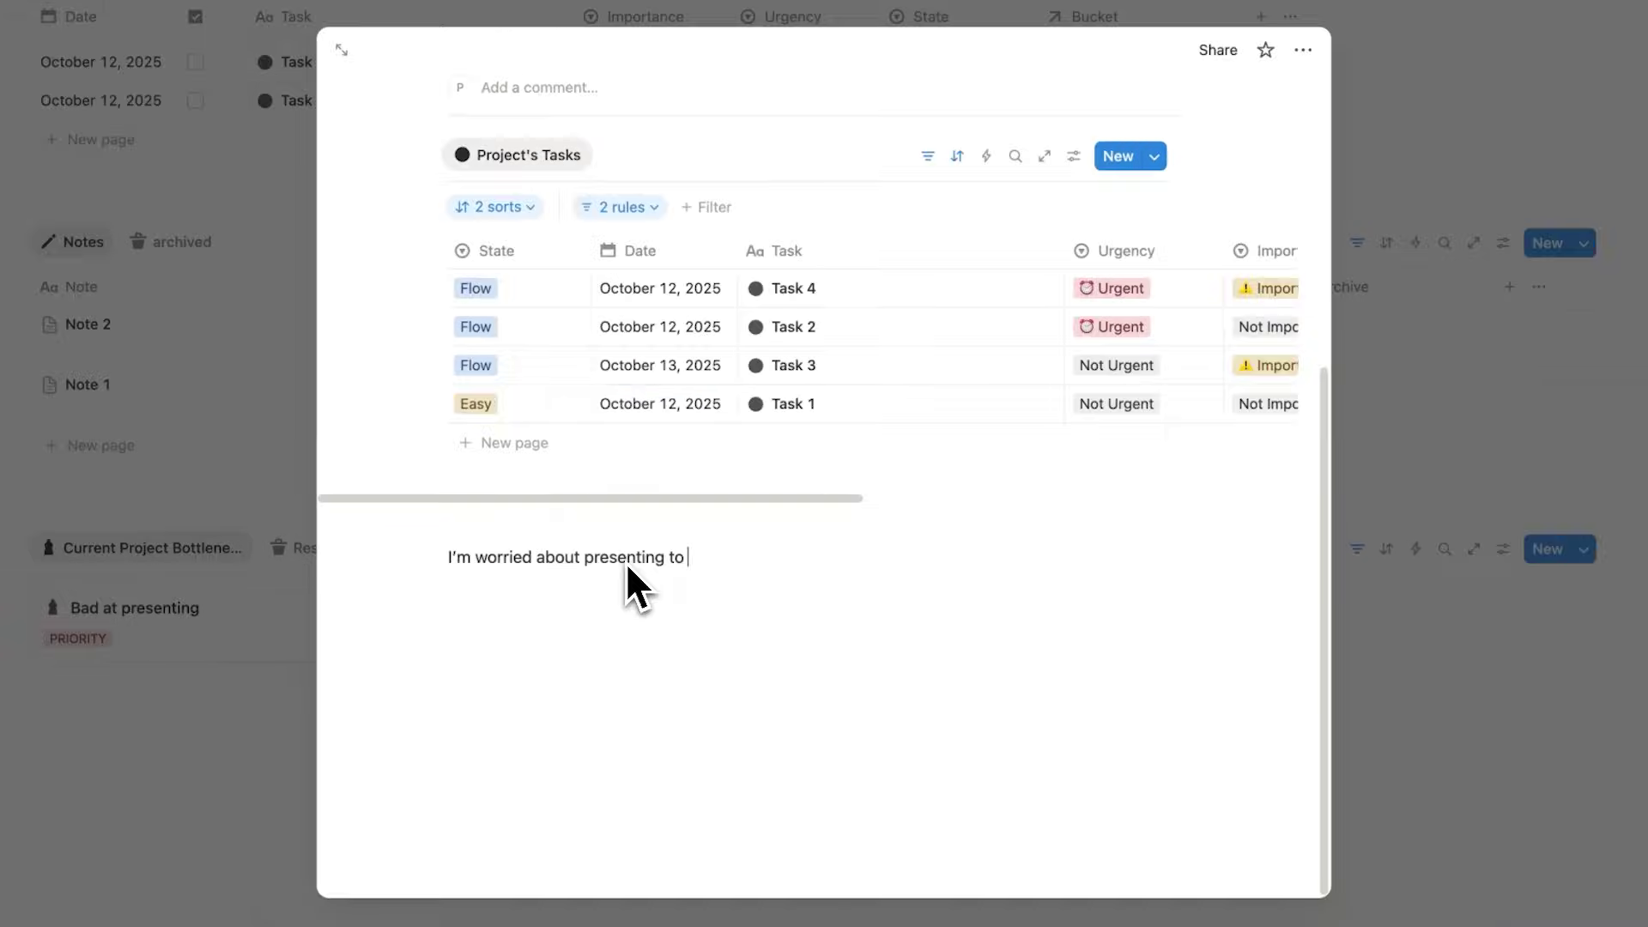
text(the board)
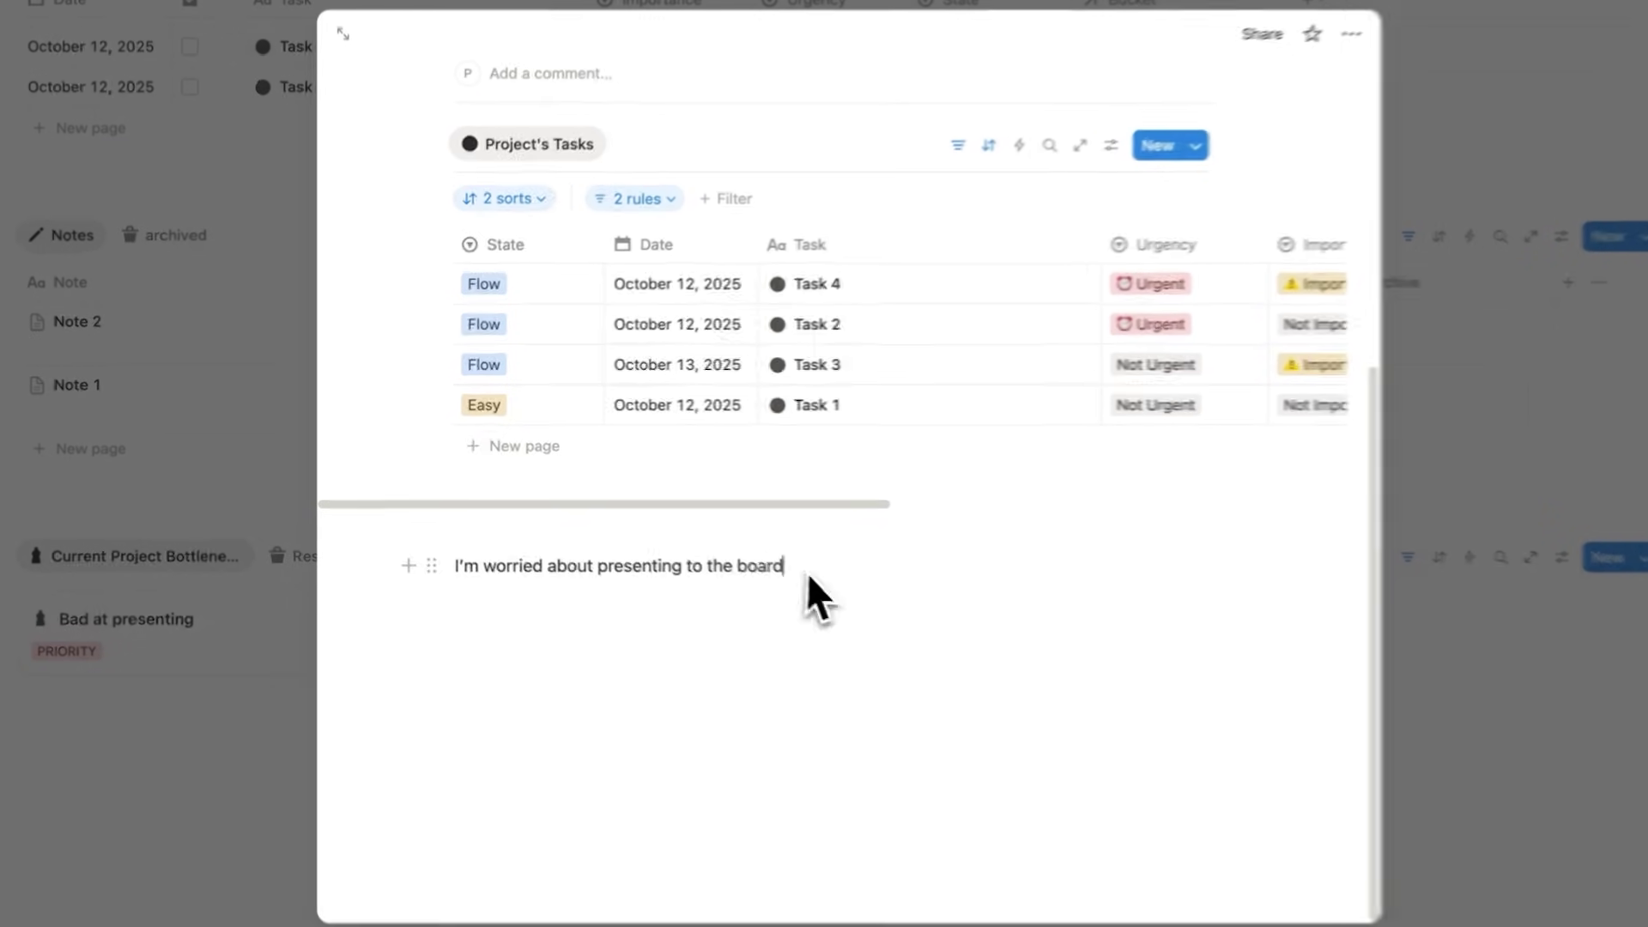
drag(807, 554, 330, 553)
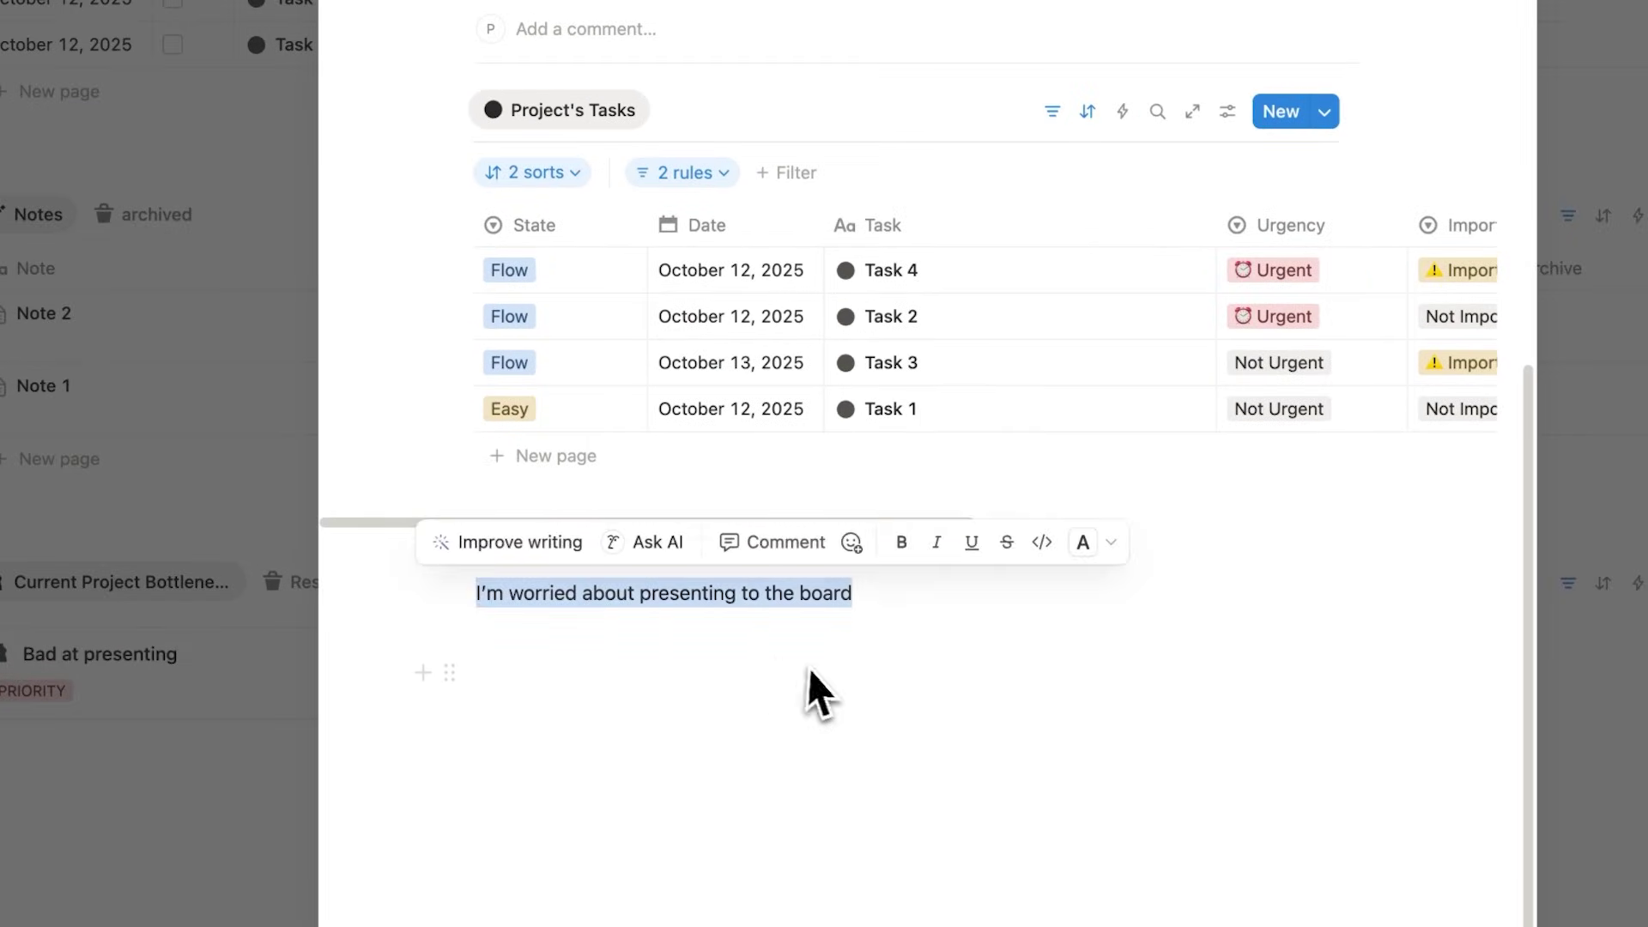
click(829, 672)
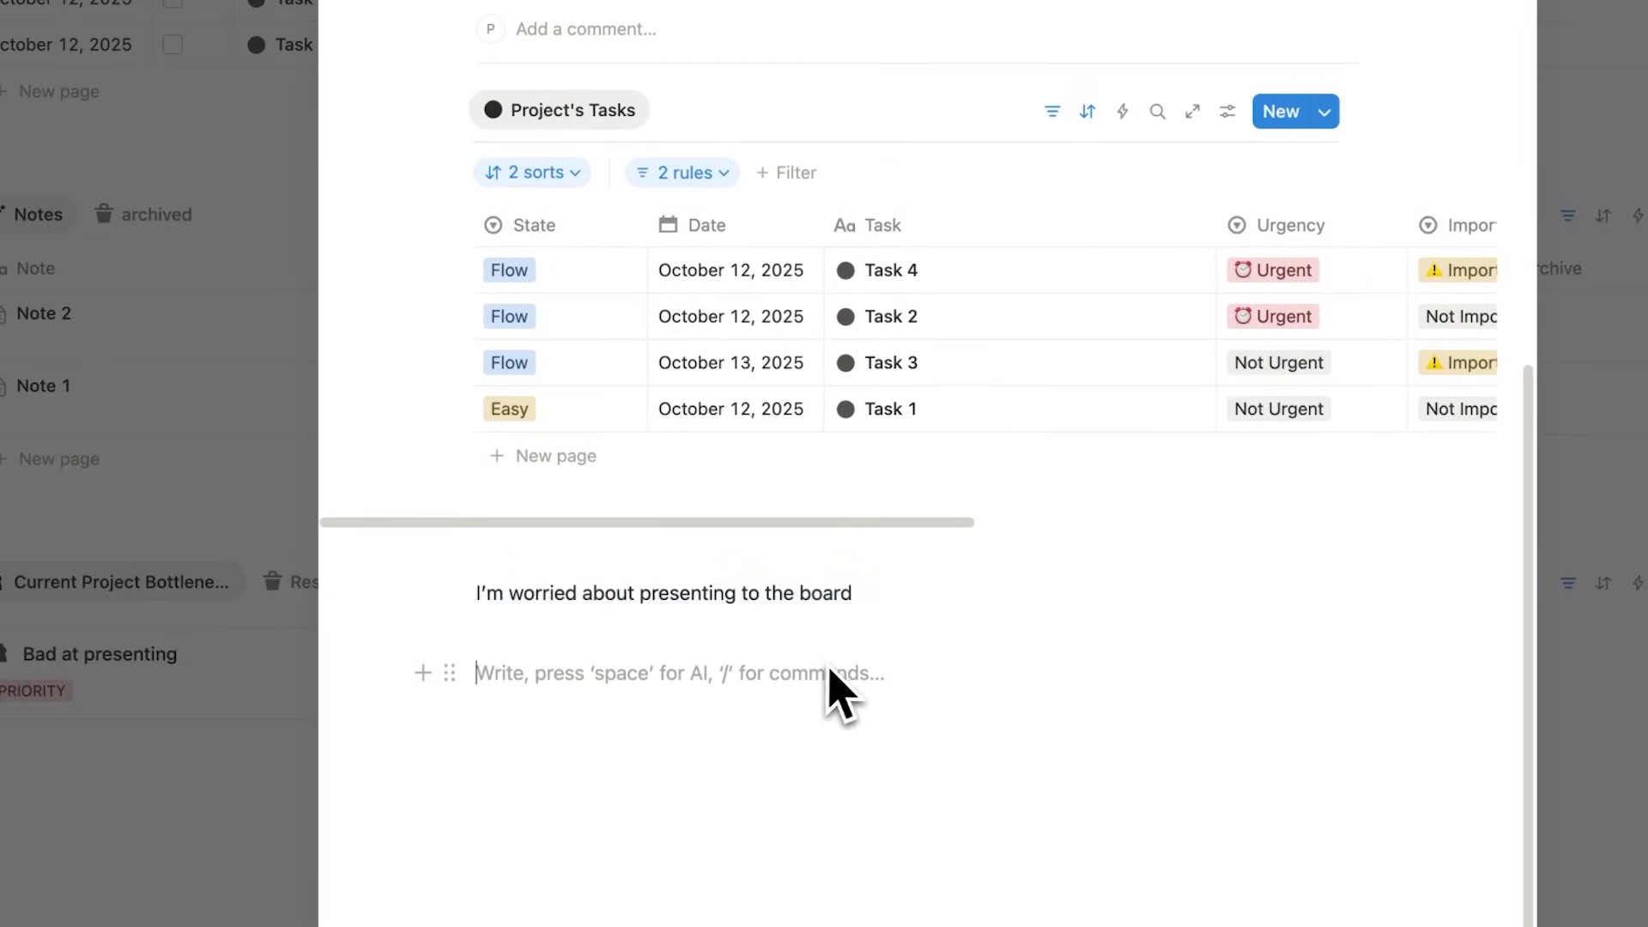
scroll(834, 668, up, 3)
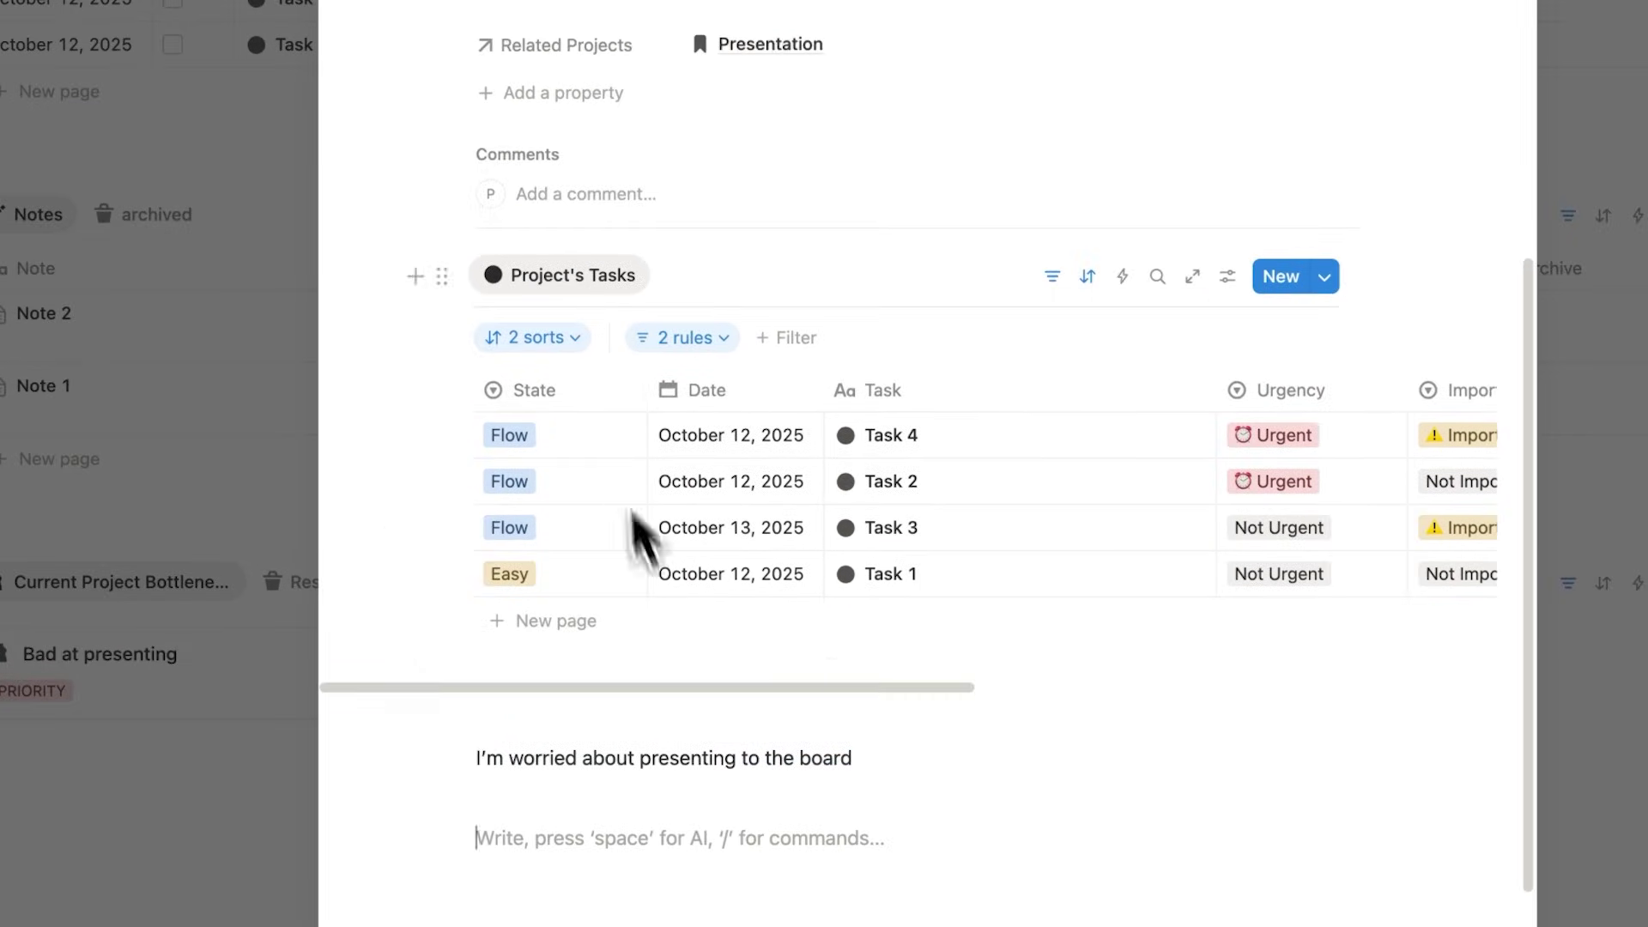
Step: Add the task 'Practice Presentation to my partner' dated October 12, 2025
click(546, 622)
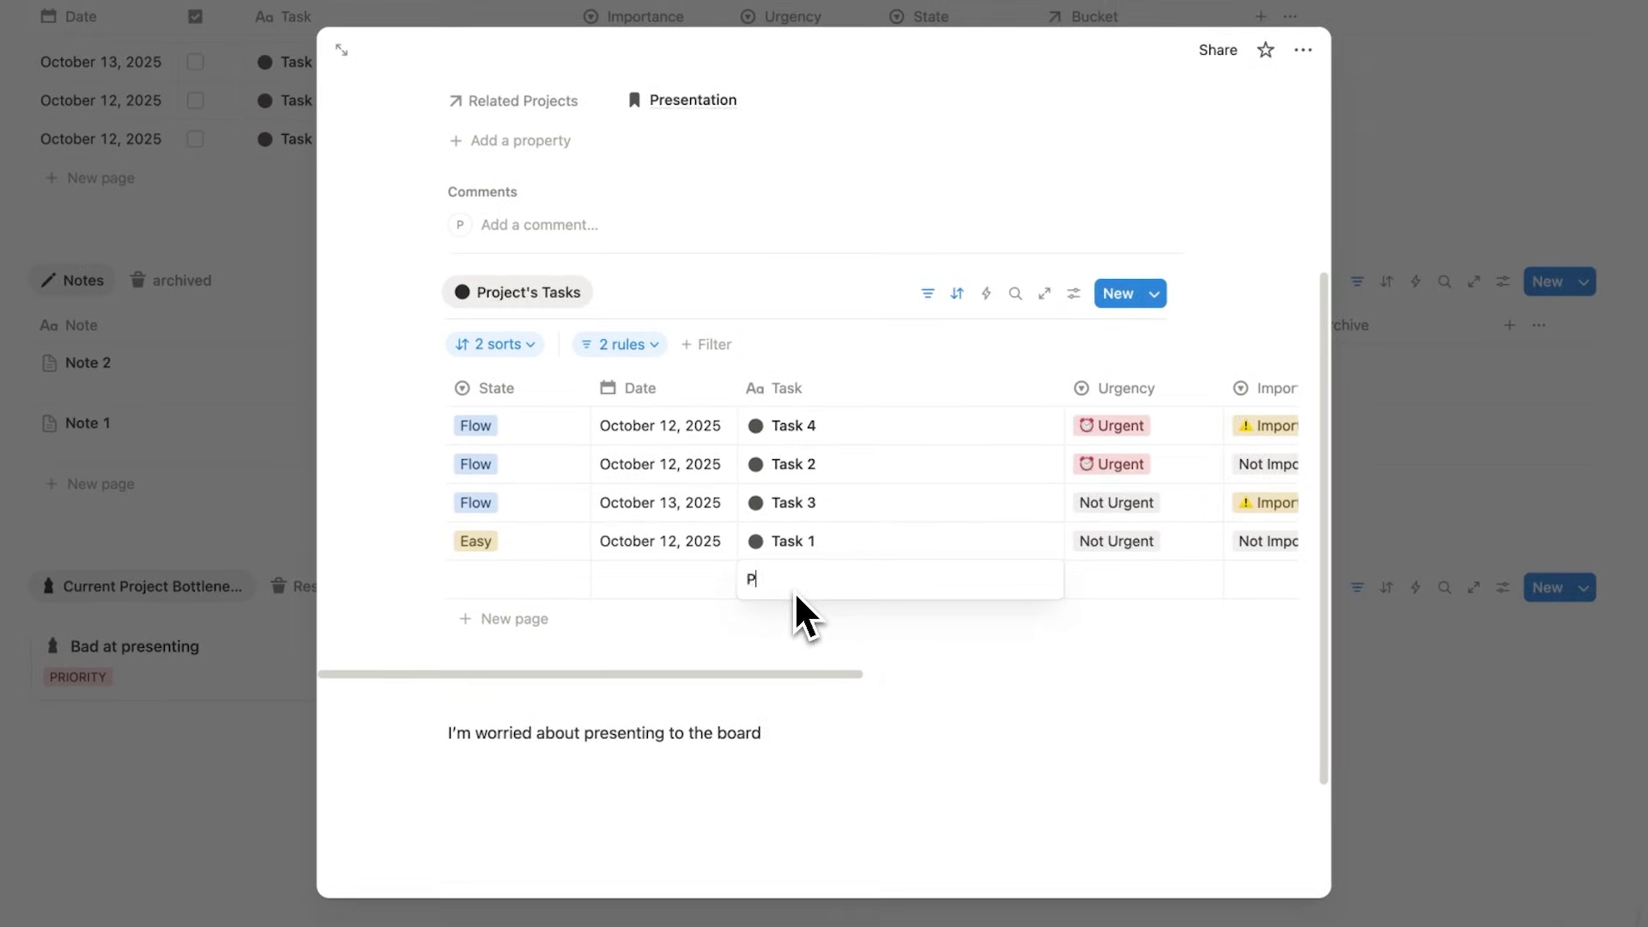
text(Practice Presentation to my partner)
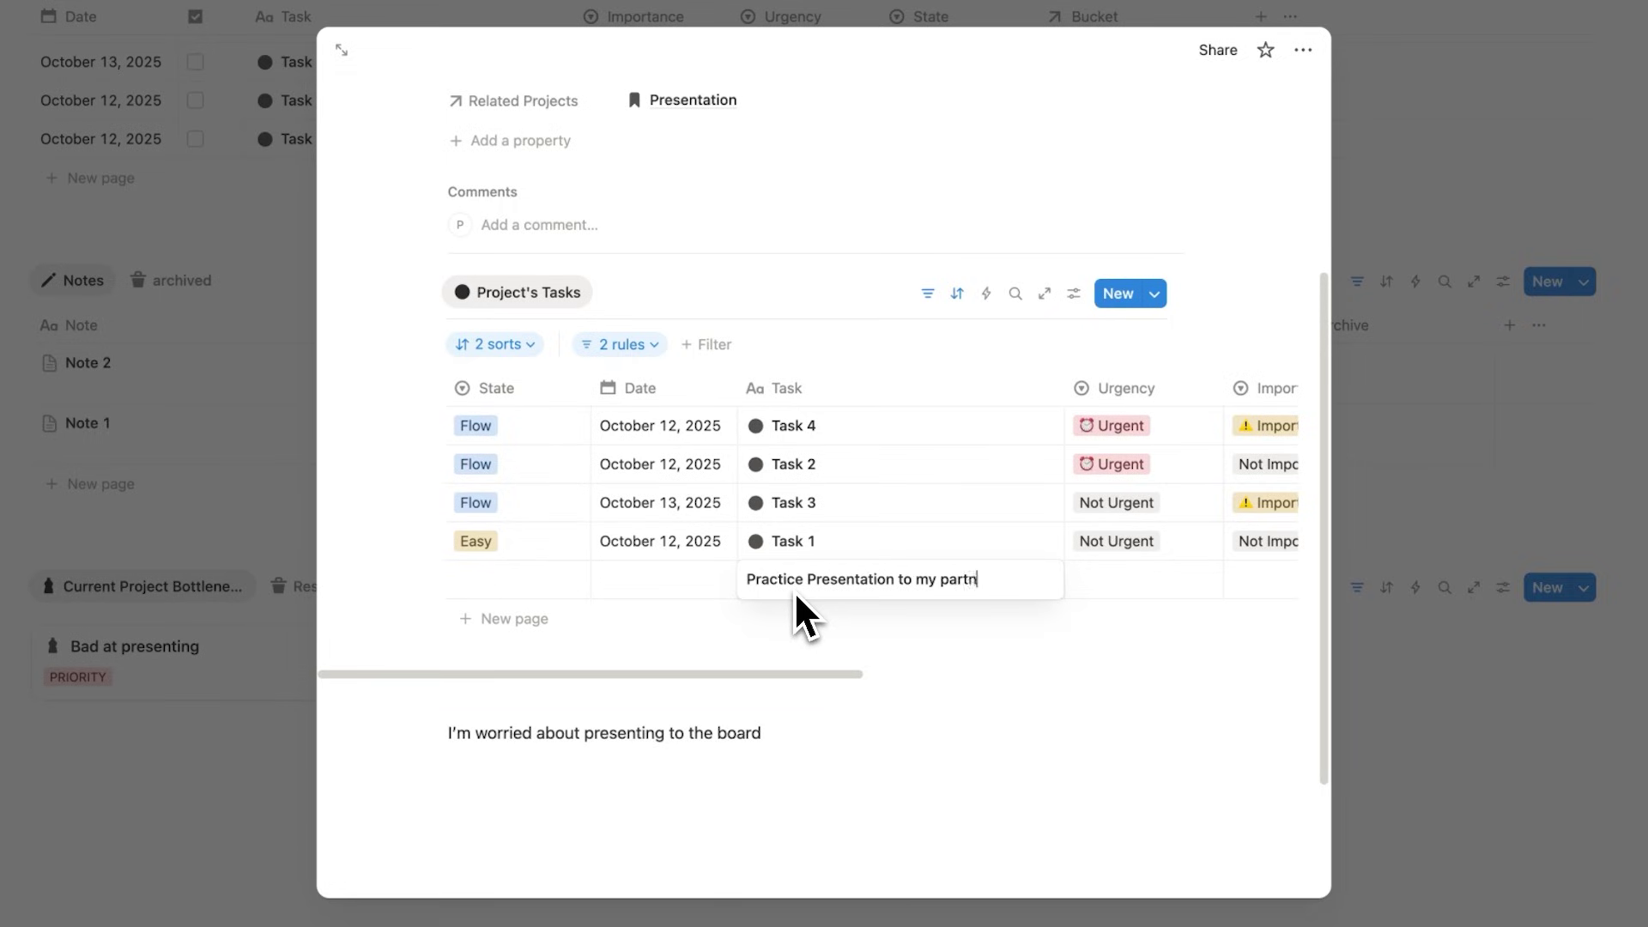
click(664, 580)
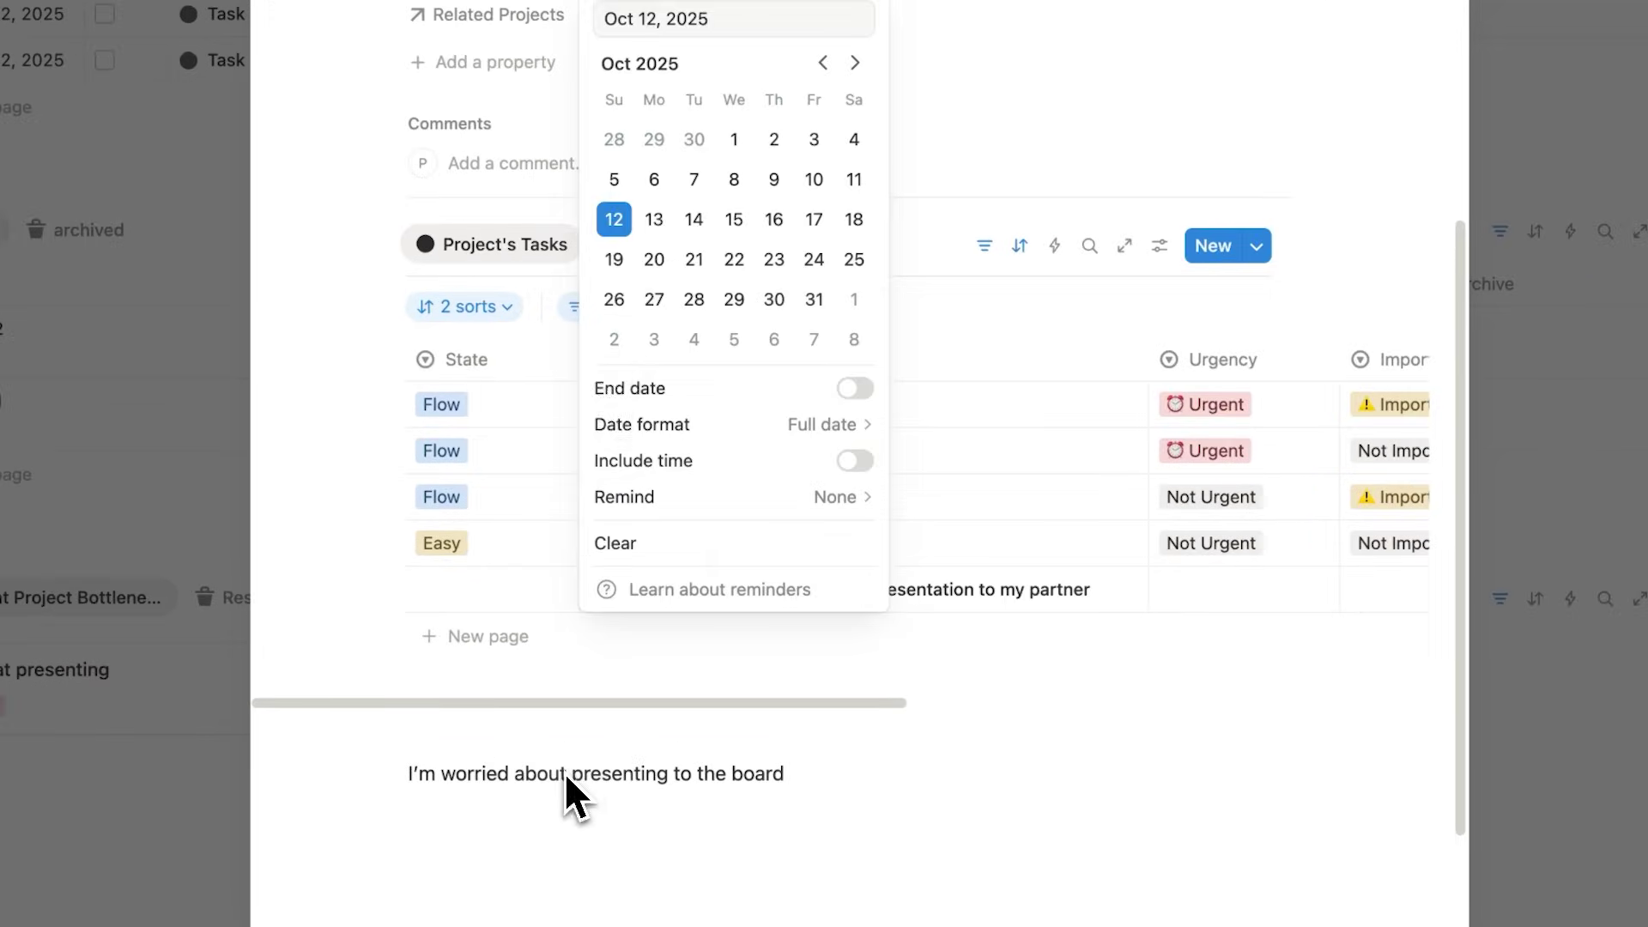
click(563, 771)
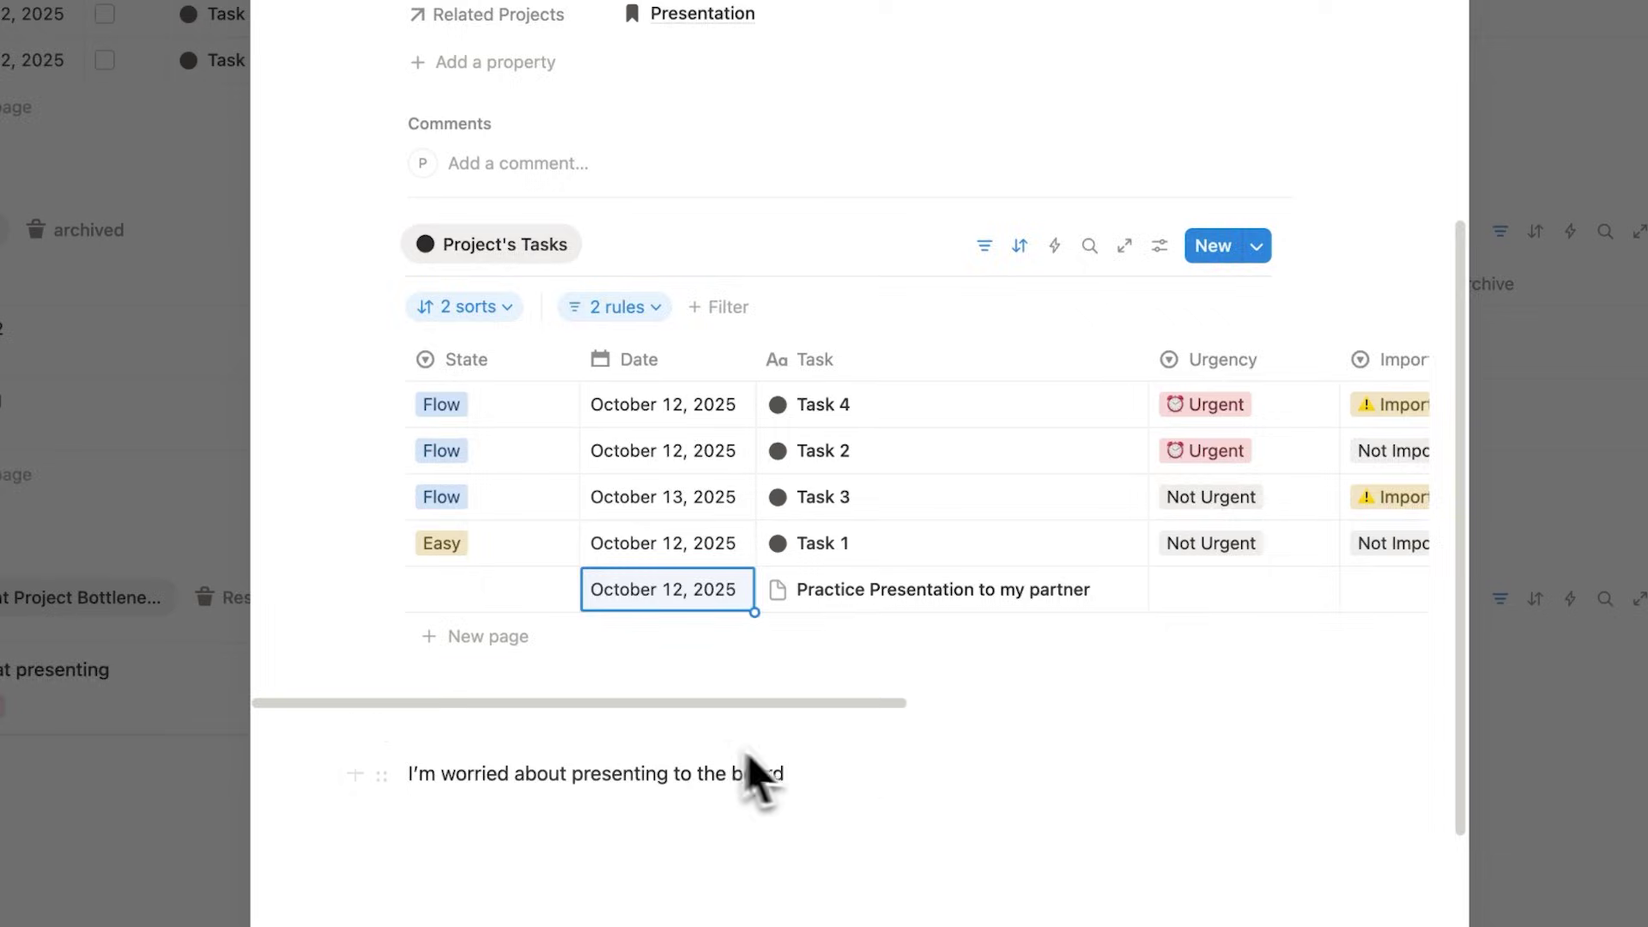
key(Escape)
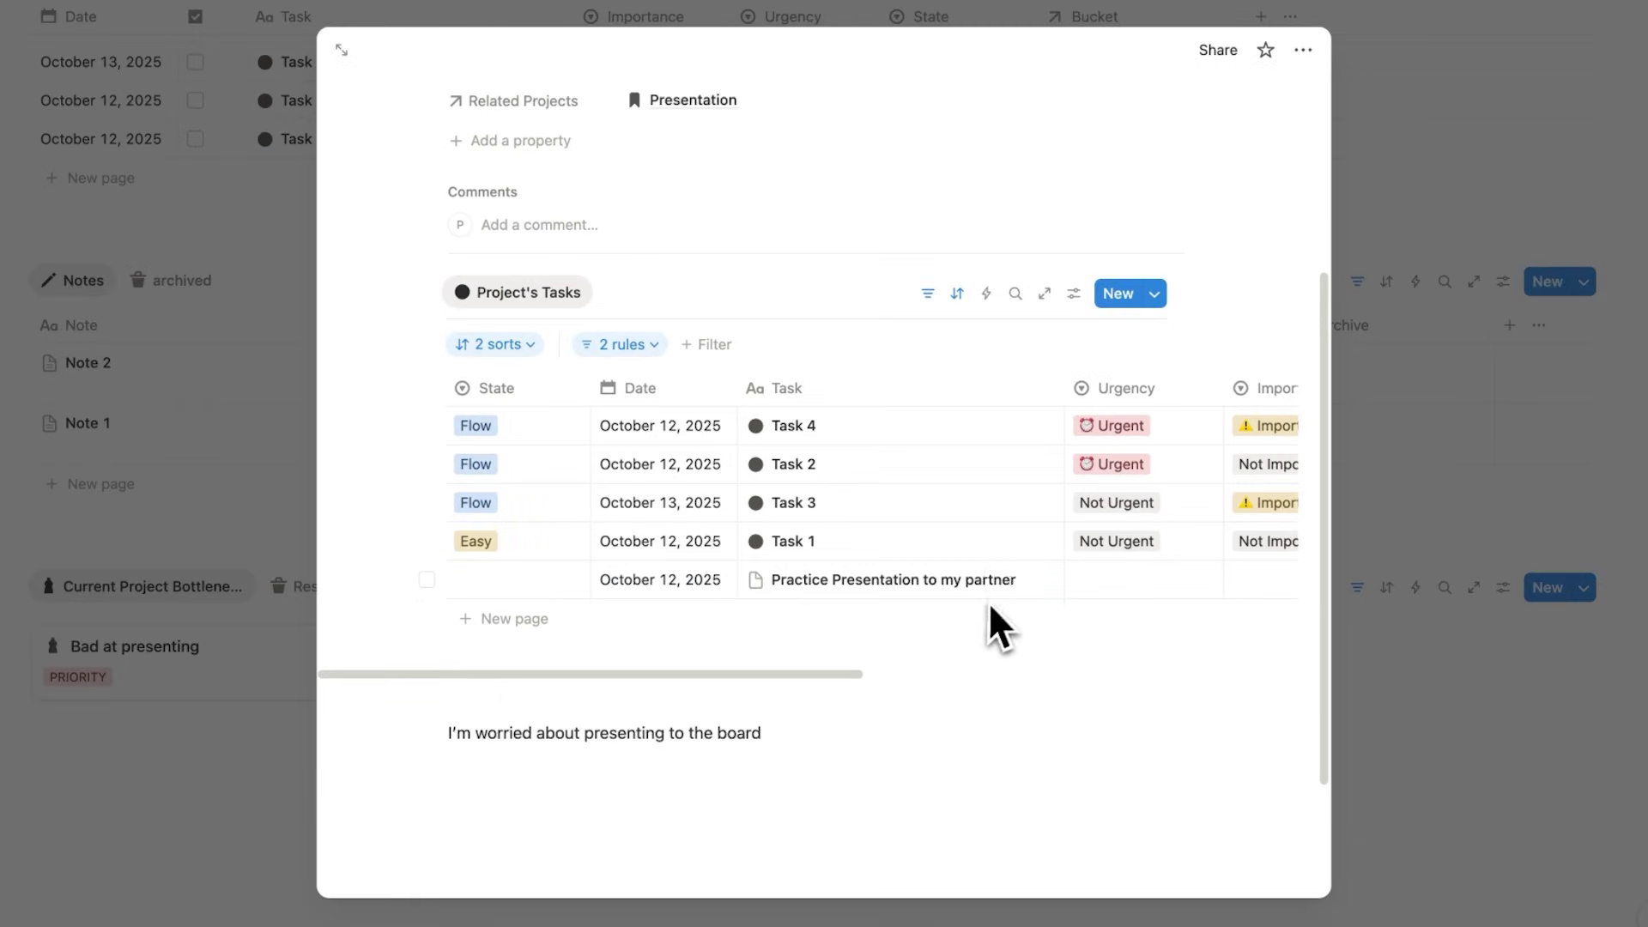
scroll(872, 467, up, 5)
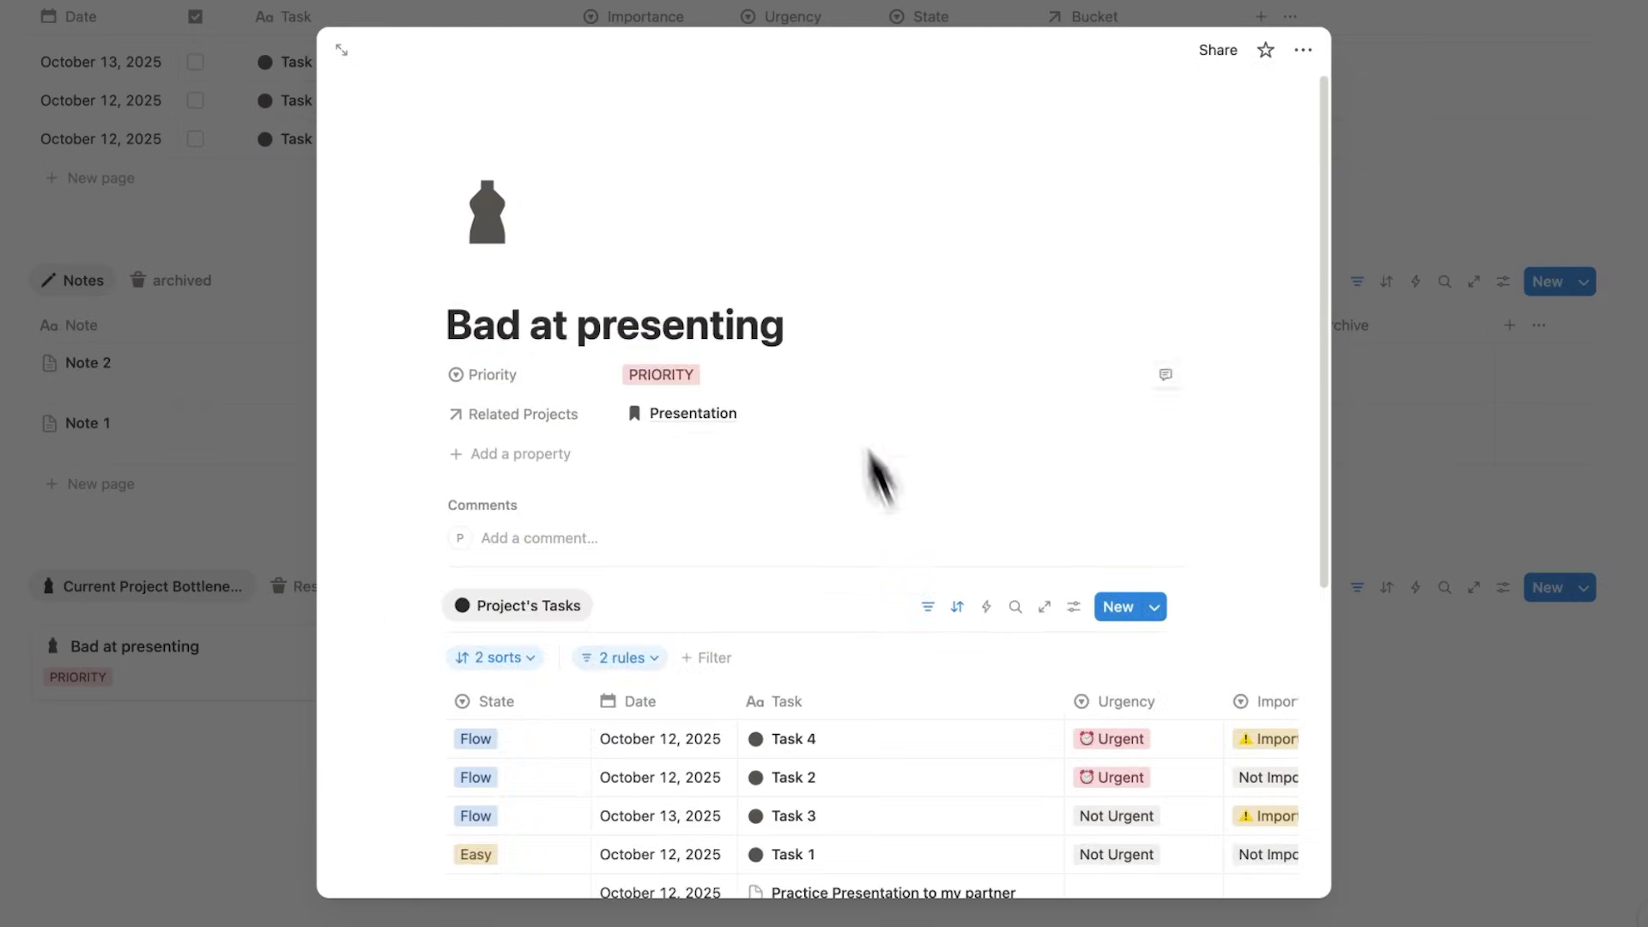
drag(841, 324, 258, 328)
Step: Close the bottleneck page and give 'Practice Presentation to my partner' a 6pm time in my day
click(245, 328)
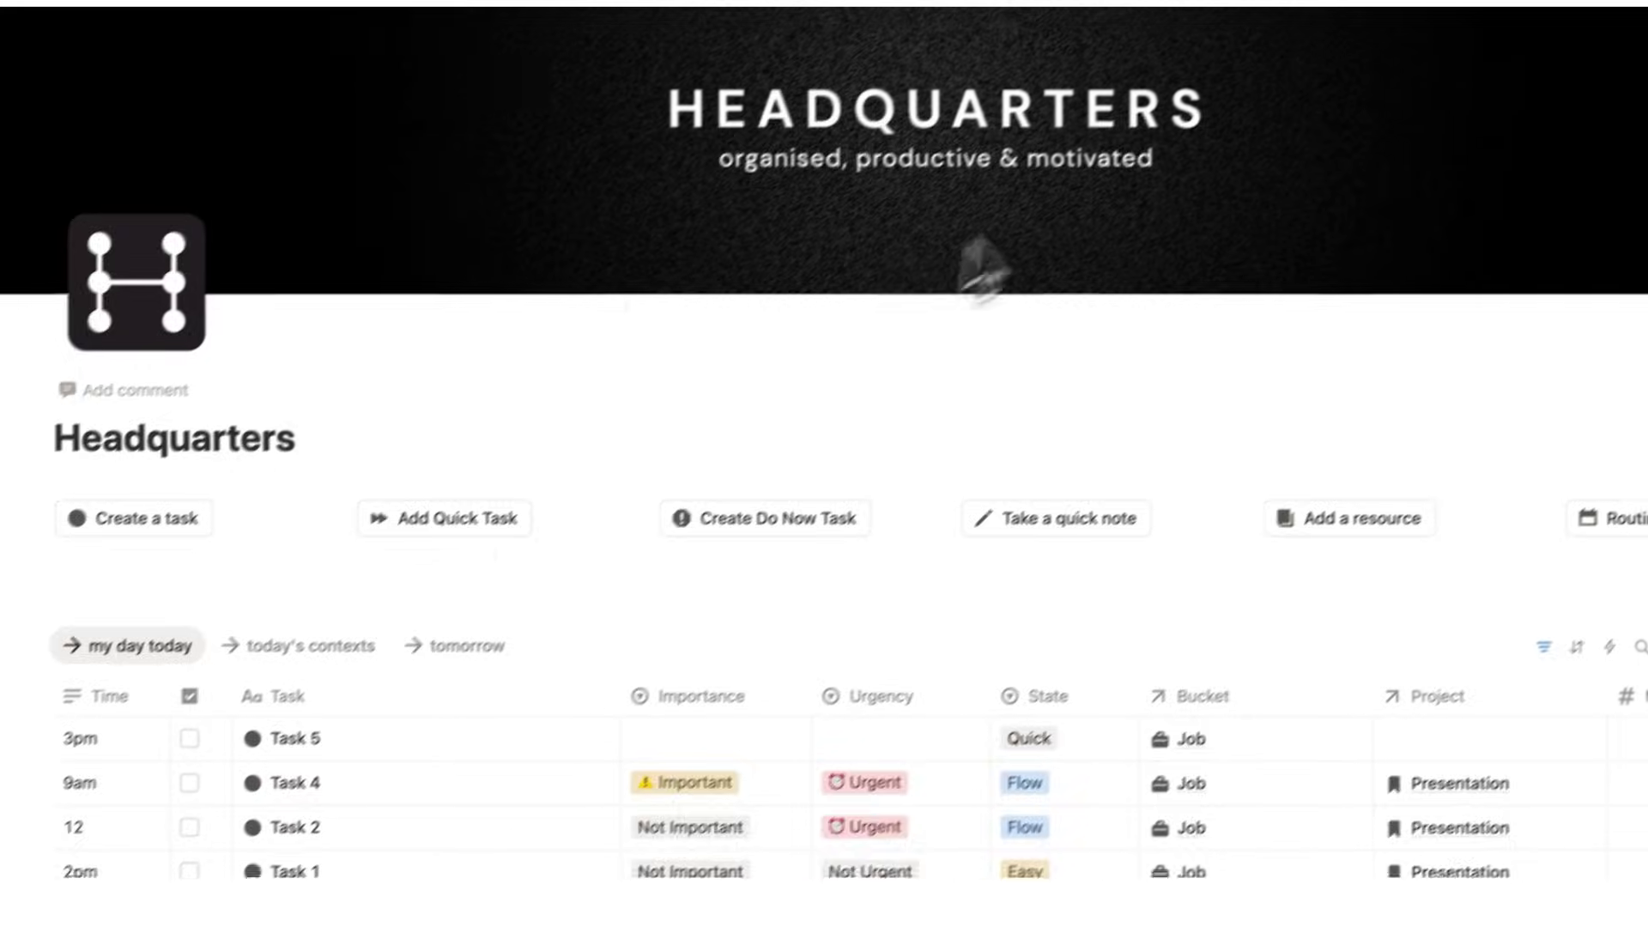
scroll(577, 394, down, 7)
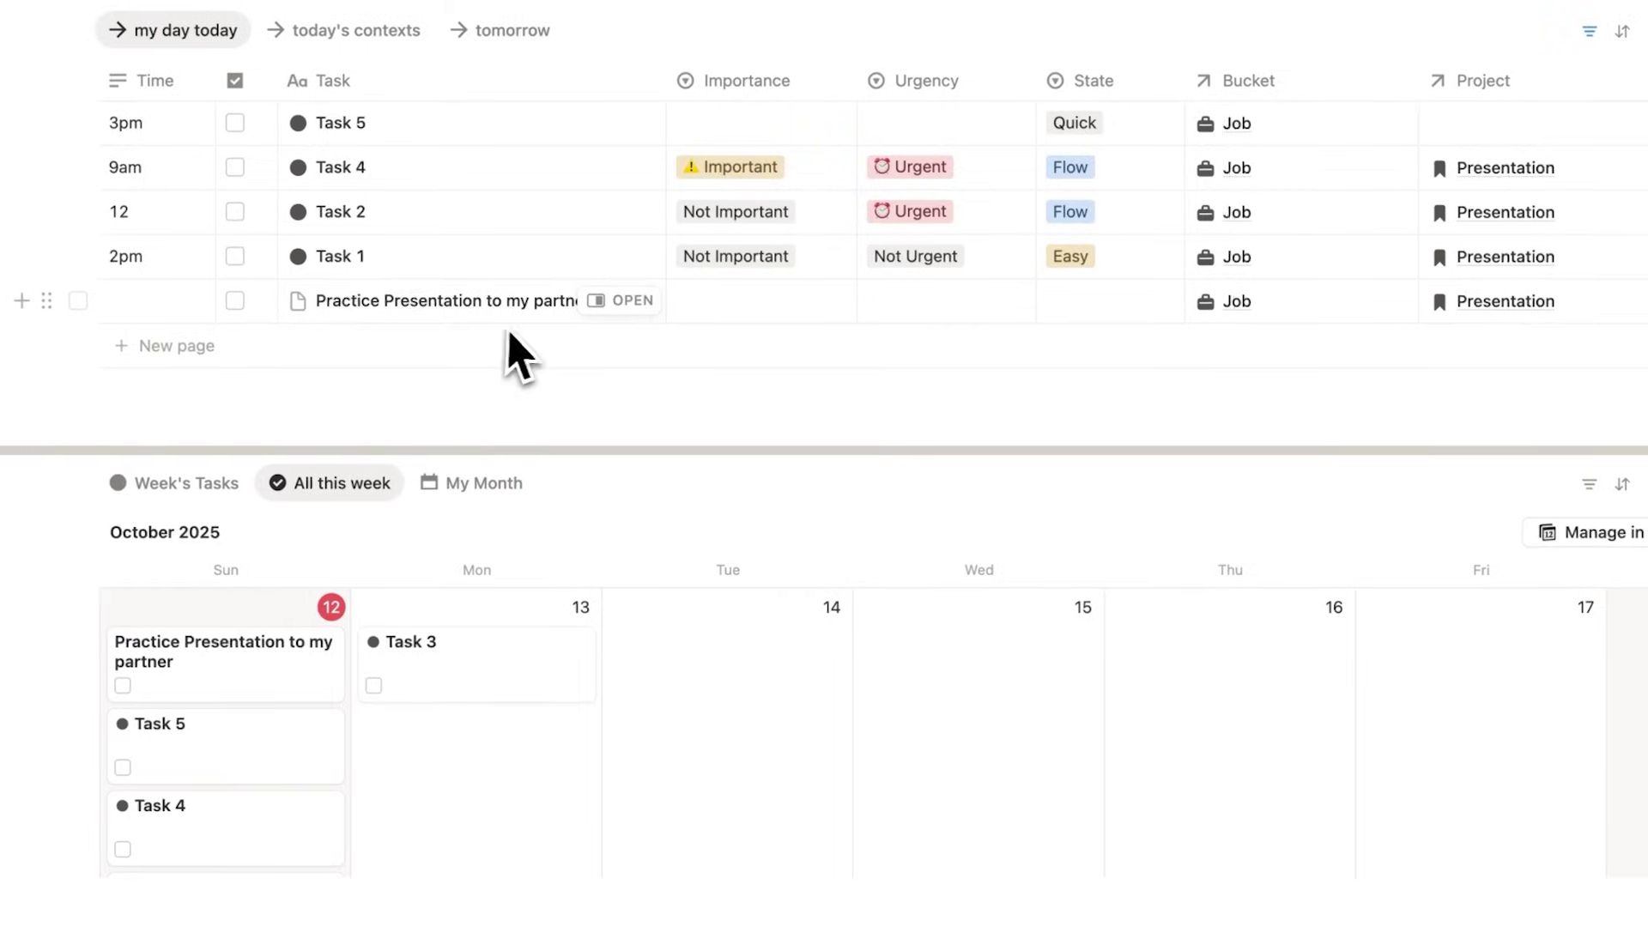
click(141, 301)
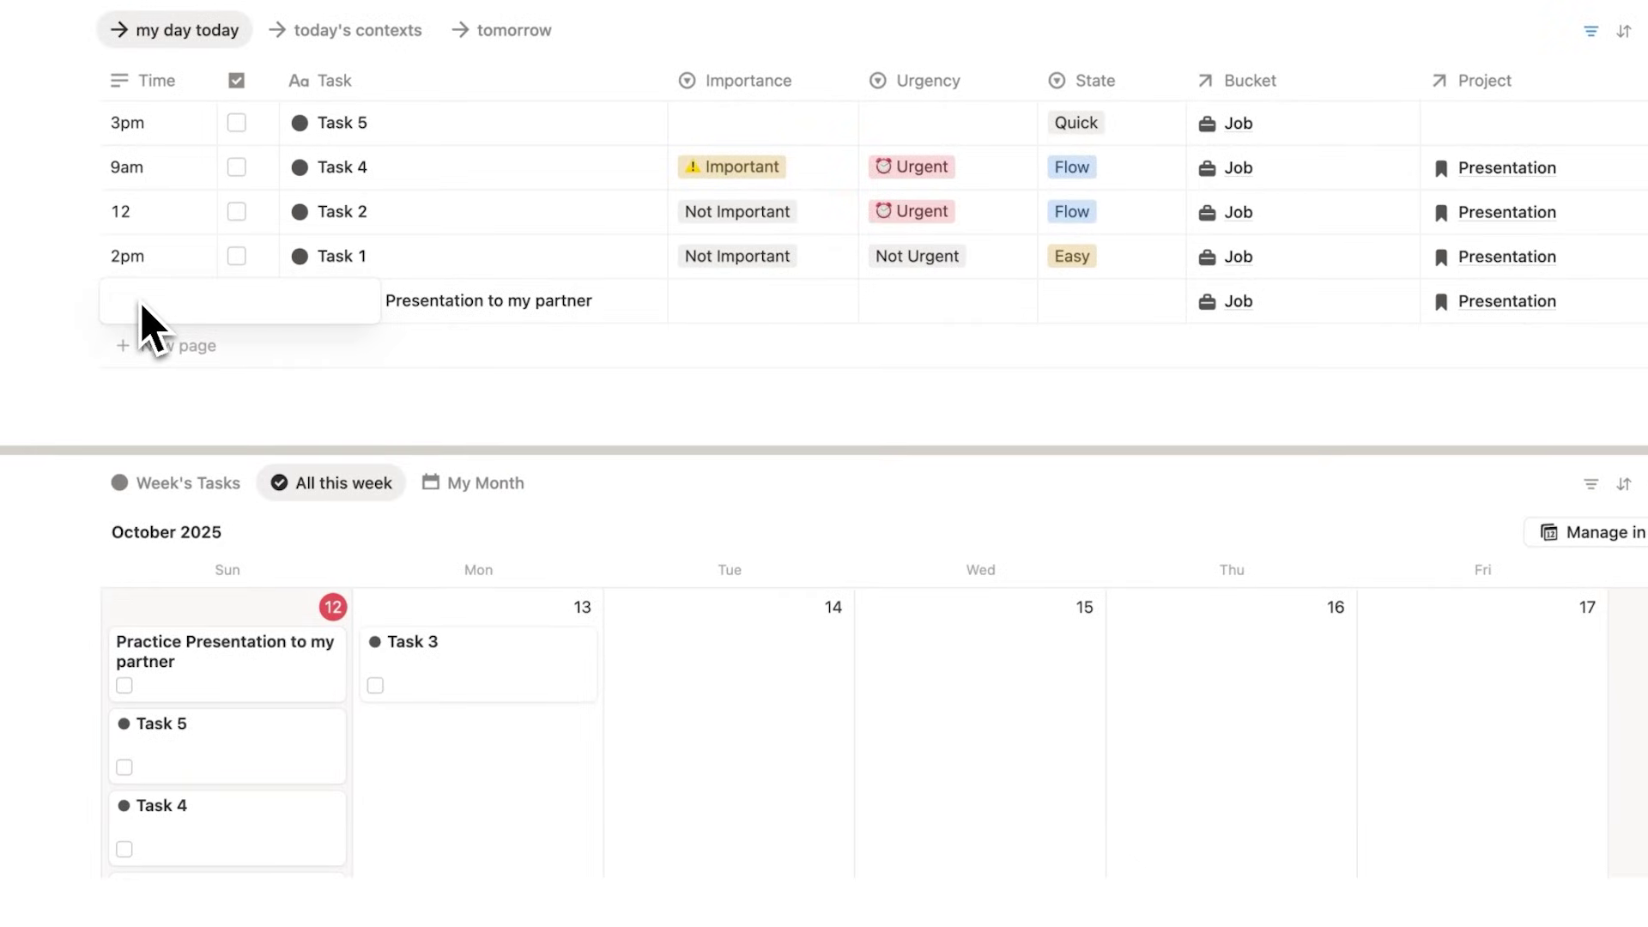
key(Return)
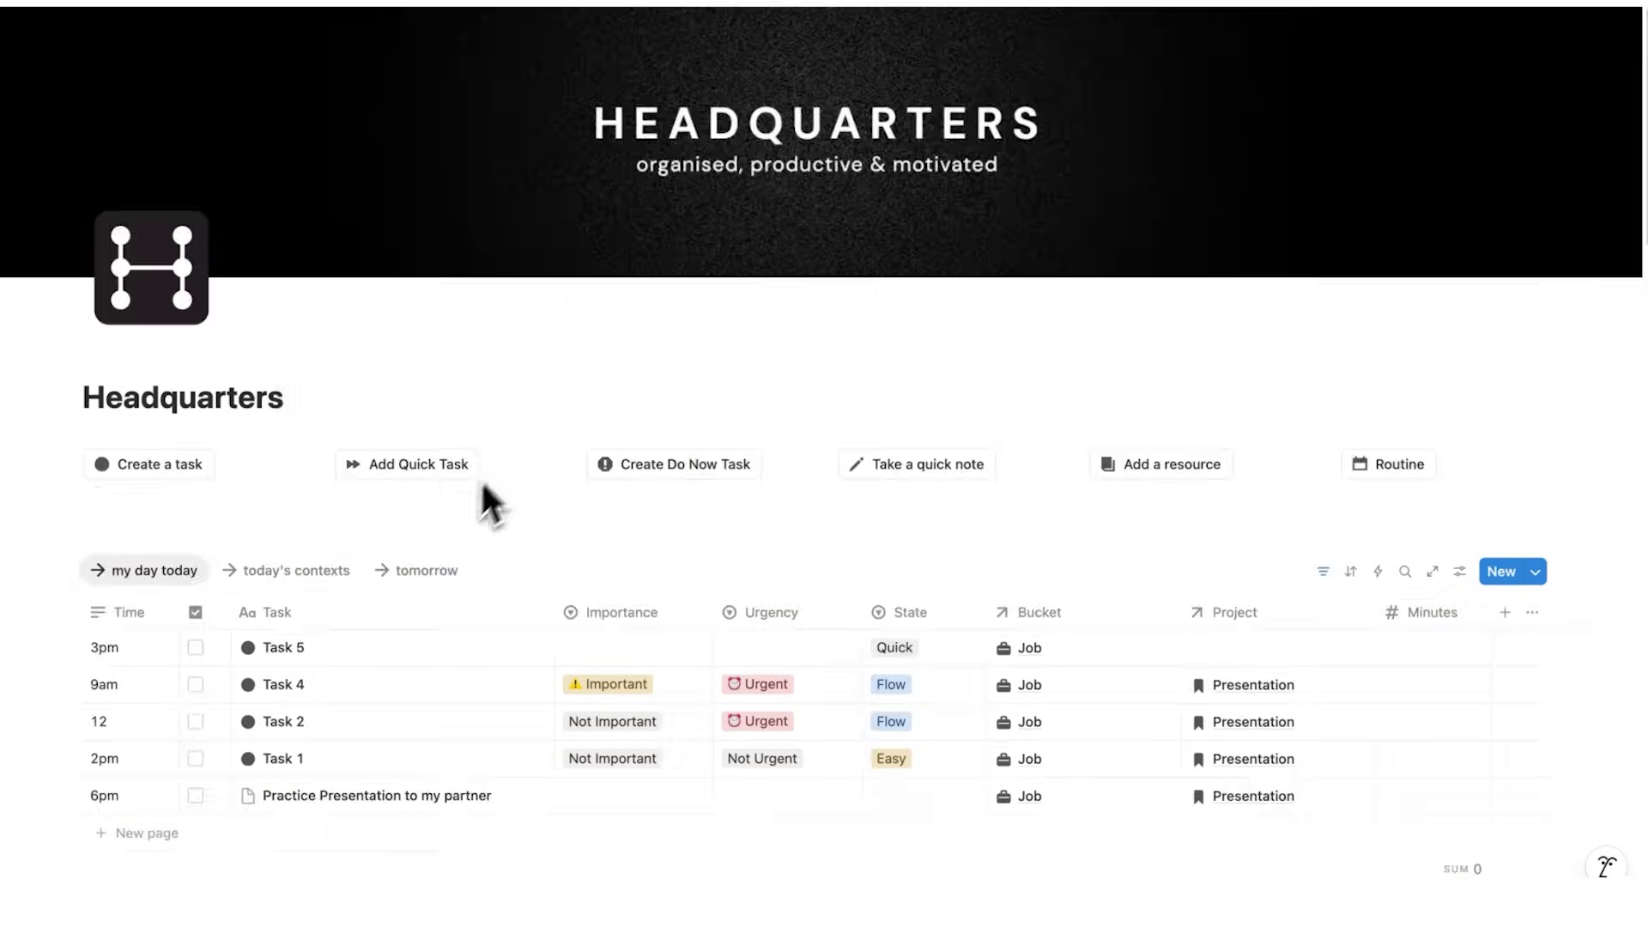
Step: Open the Job page from My Life Buckets as a full page
scroll(533, 437, down, 15)
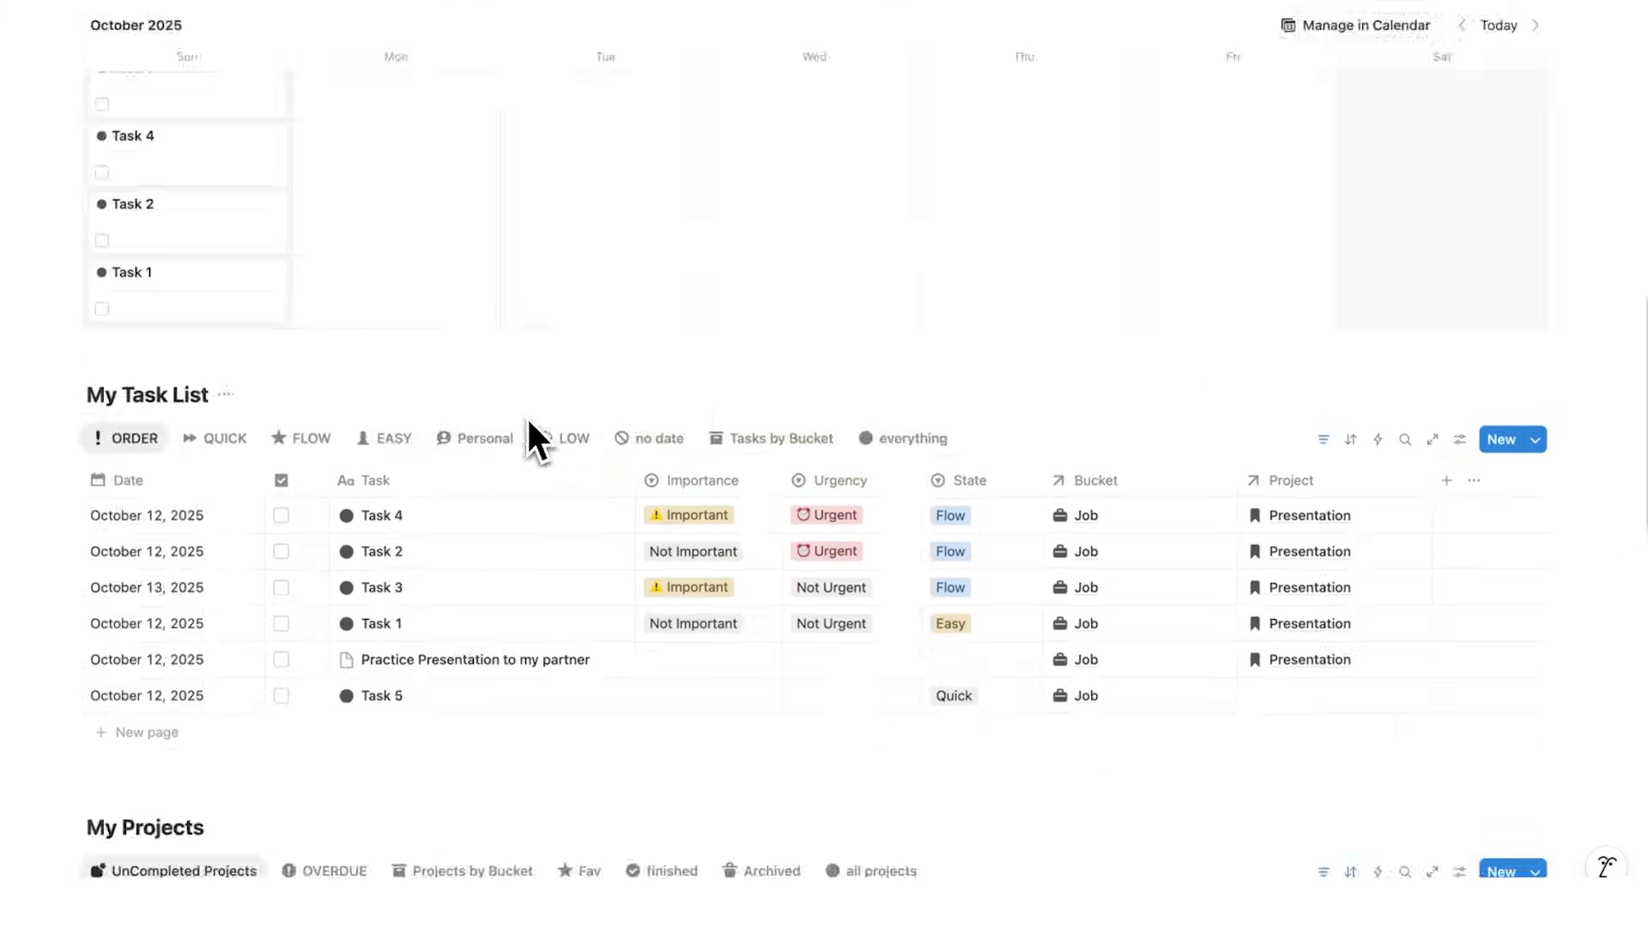
click(462, 680)
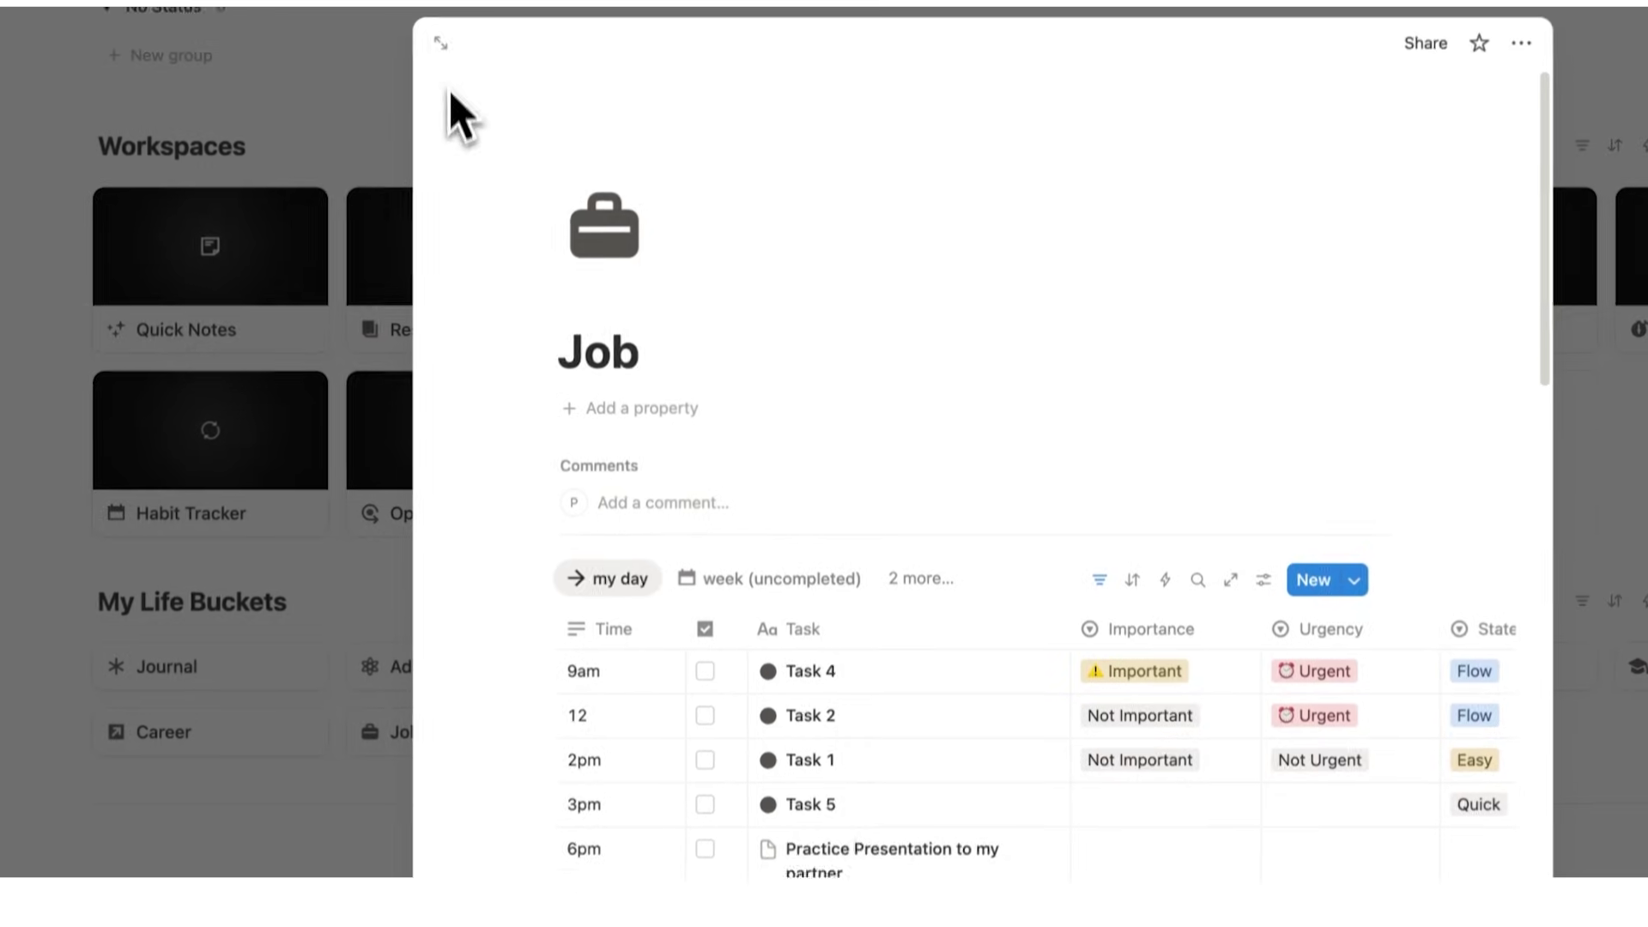
click(447, 73)
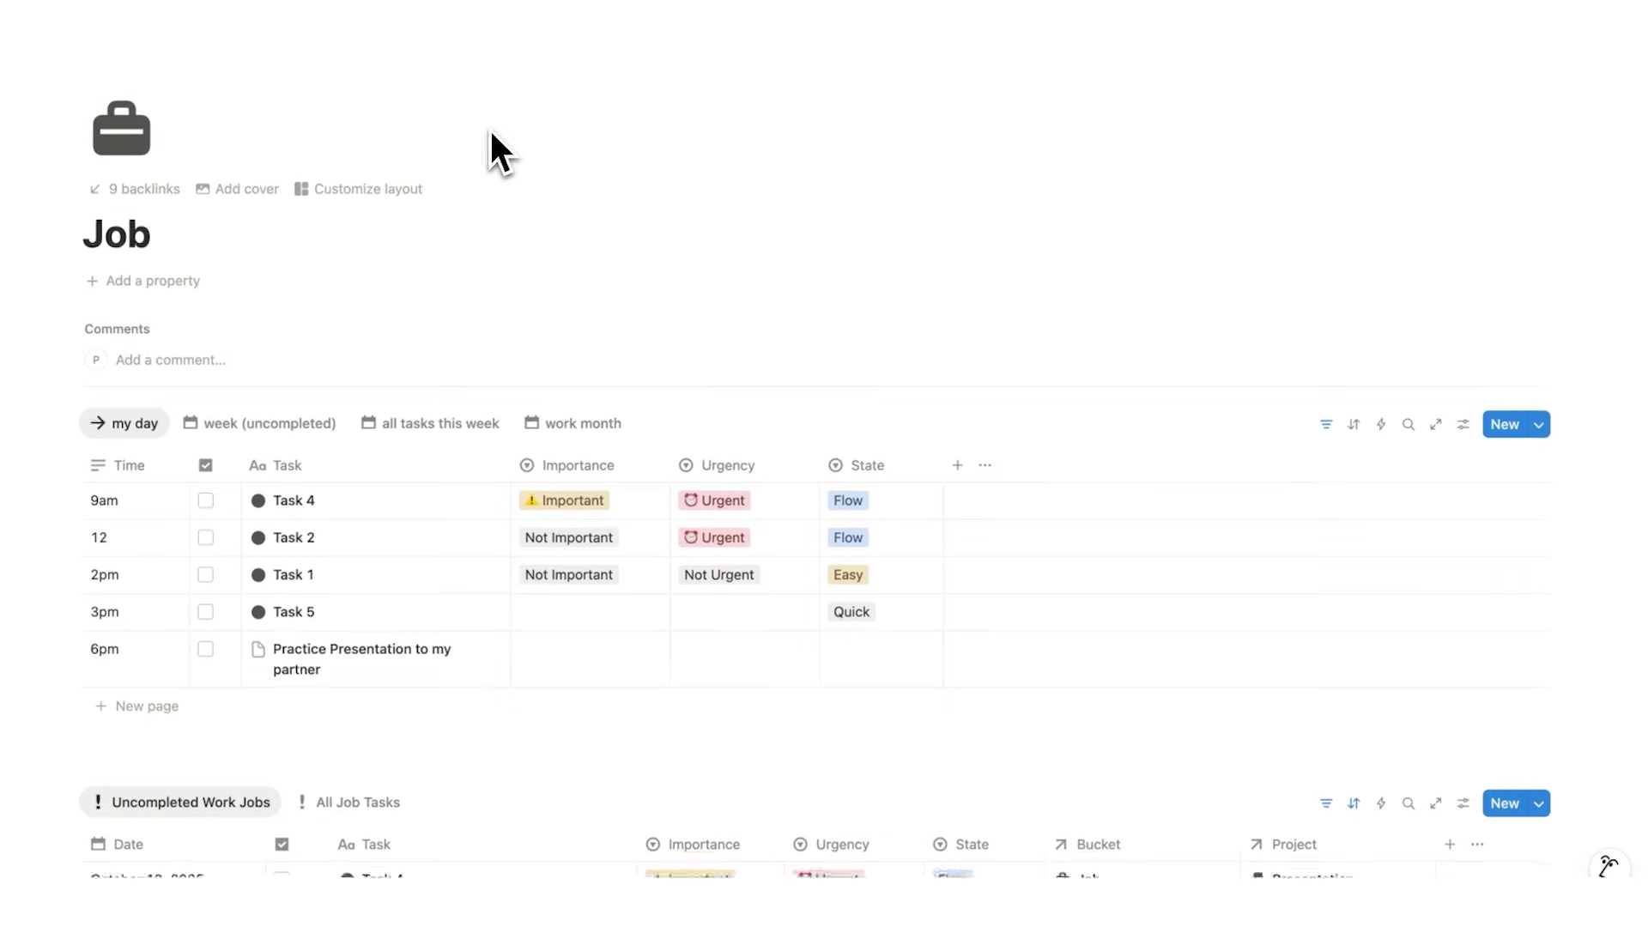
scroll(485, 130, down, 5)
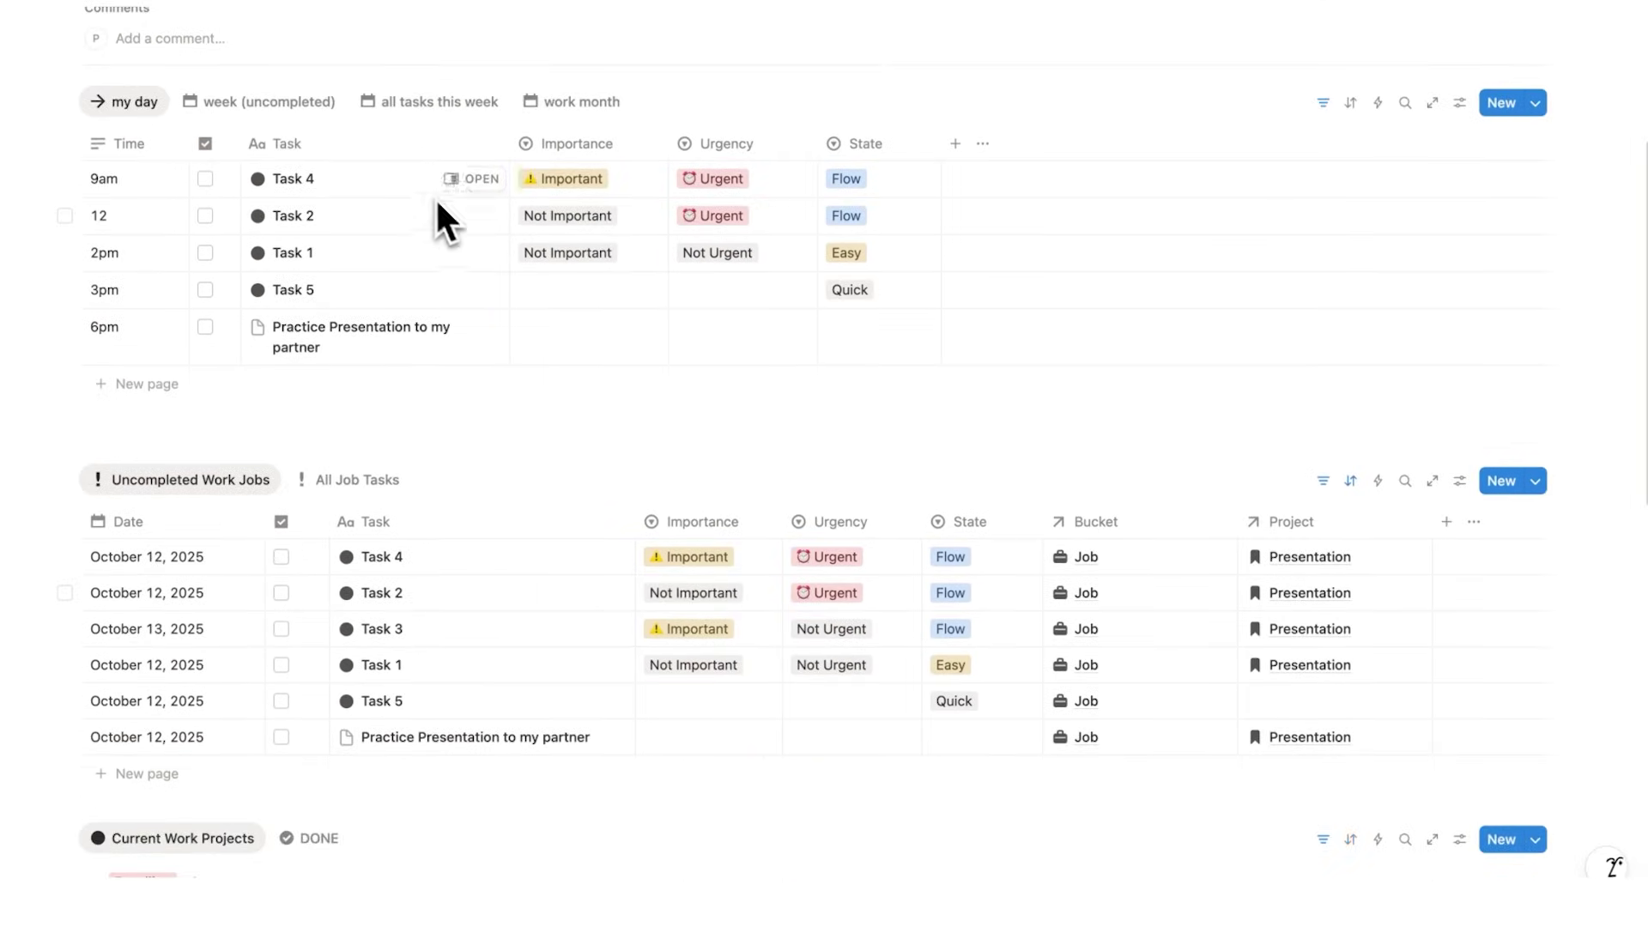
scroll(489, 327, down, 8)
scroll(697, 454, up, 5)
scroll(698, 455, up, 2)
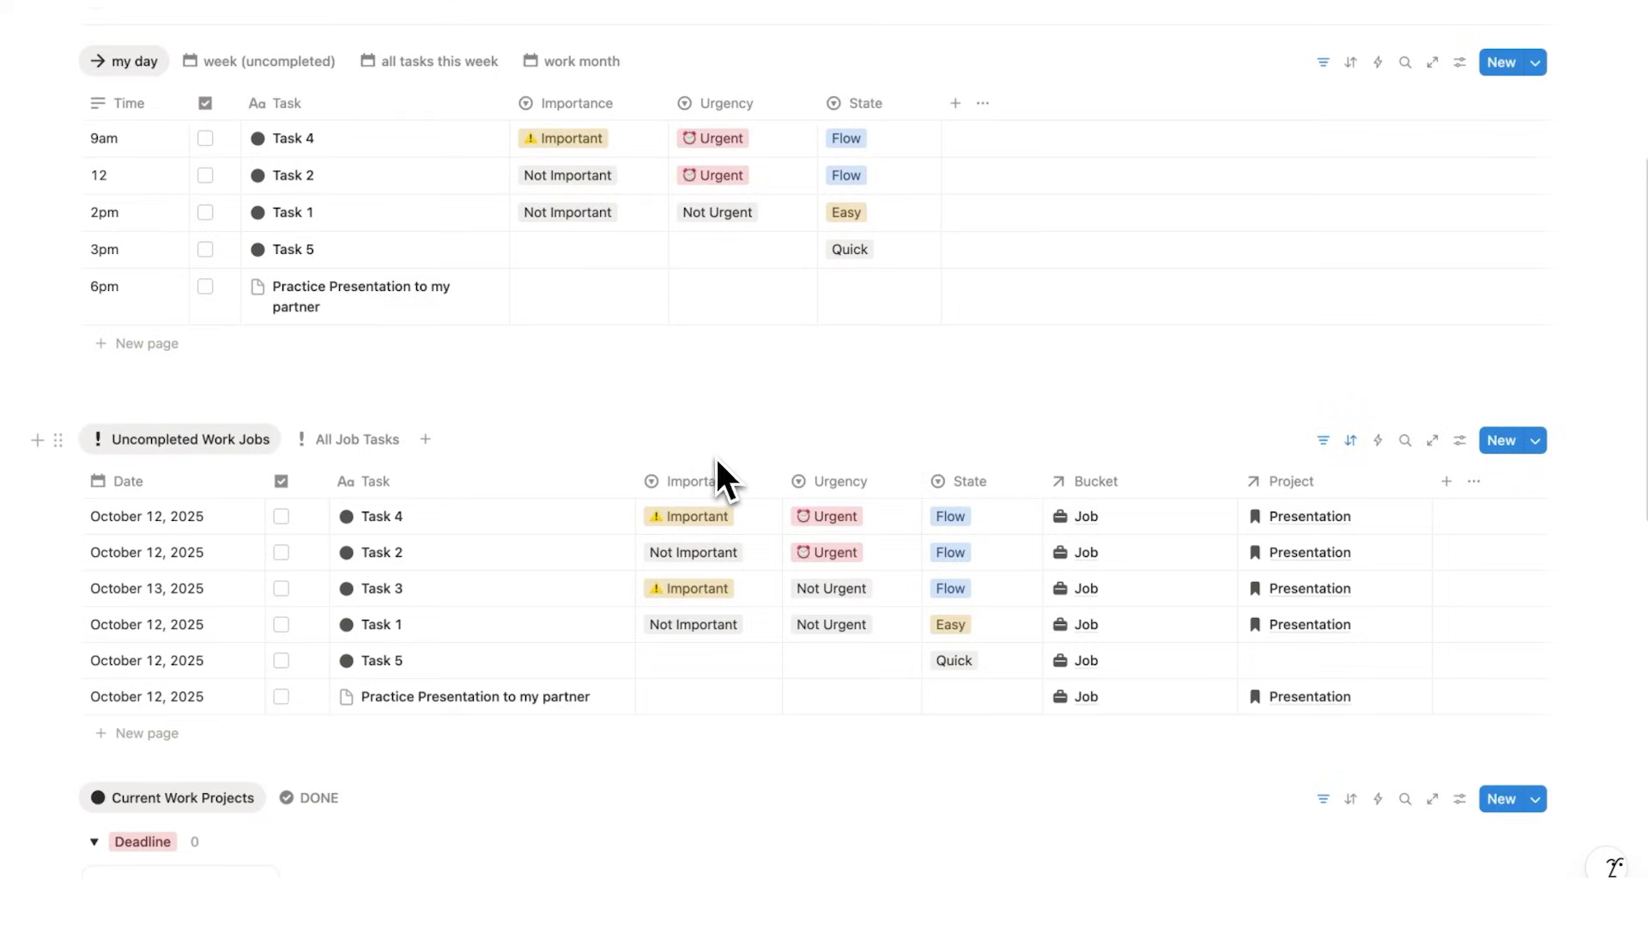
Step: Add a 4pm task 'Meeting with Marketing Department' above the 6pm task in my day
click(142, 343)
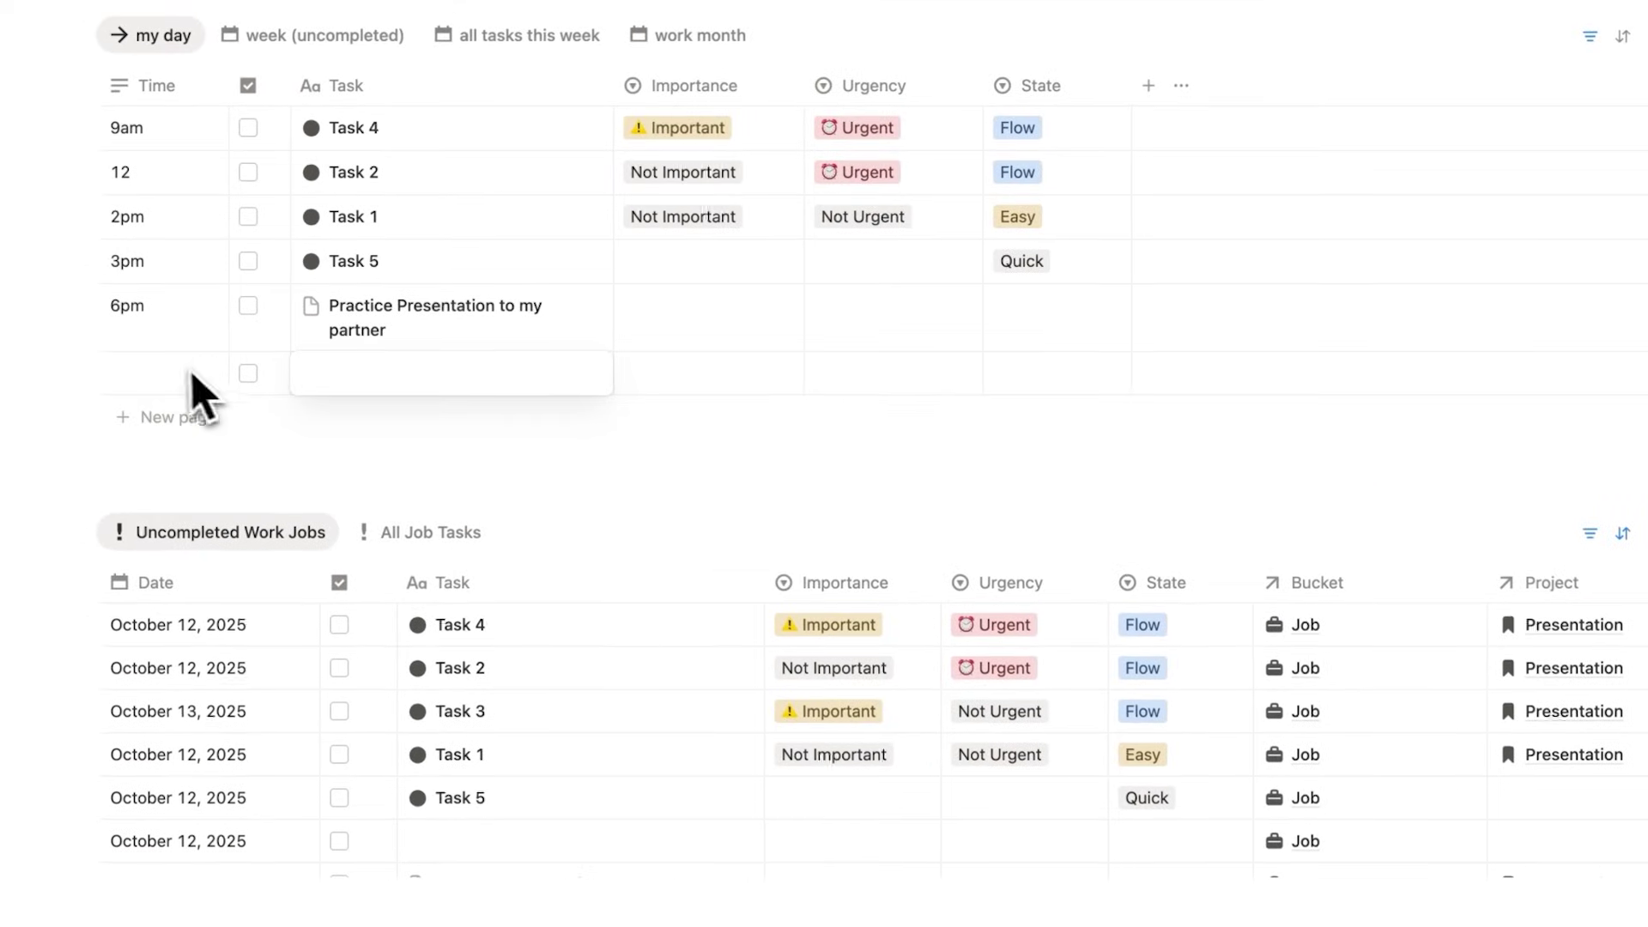
drag(50, 375, 136, 309)
text(4pm)
key(Return)
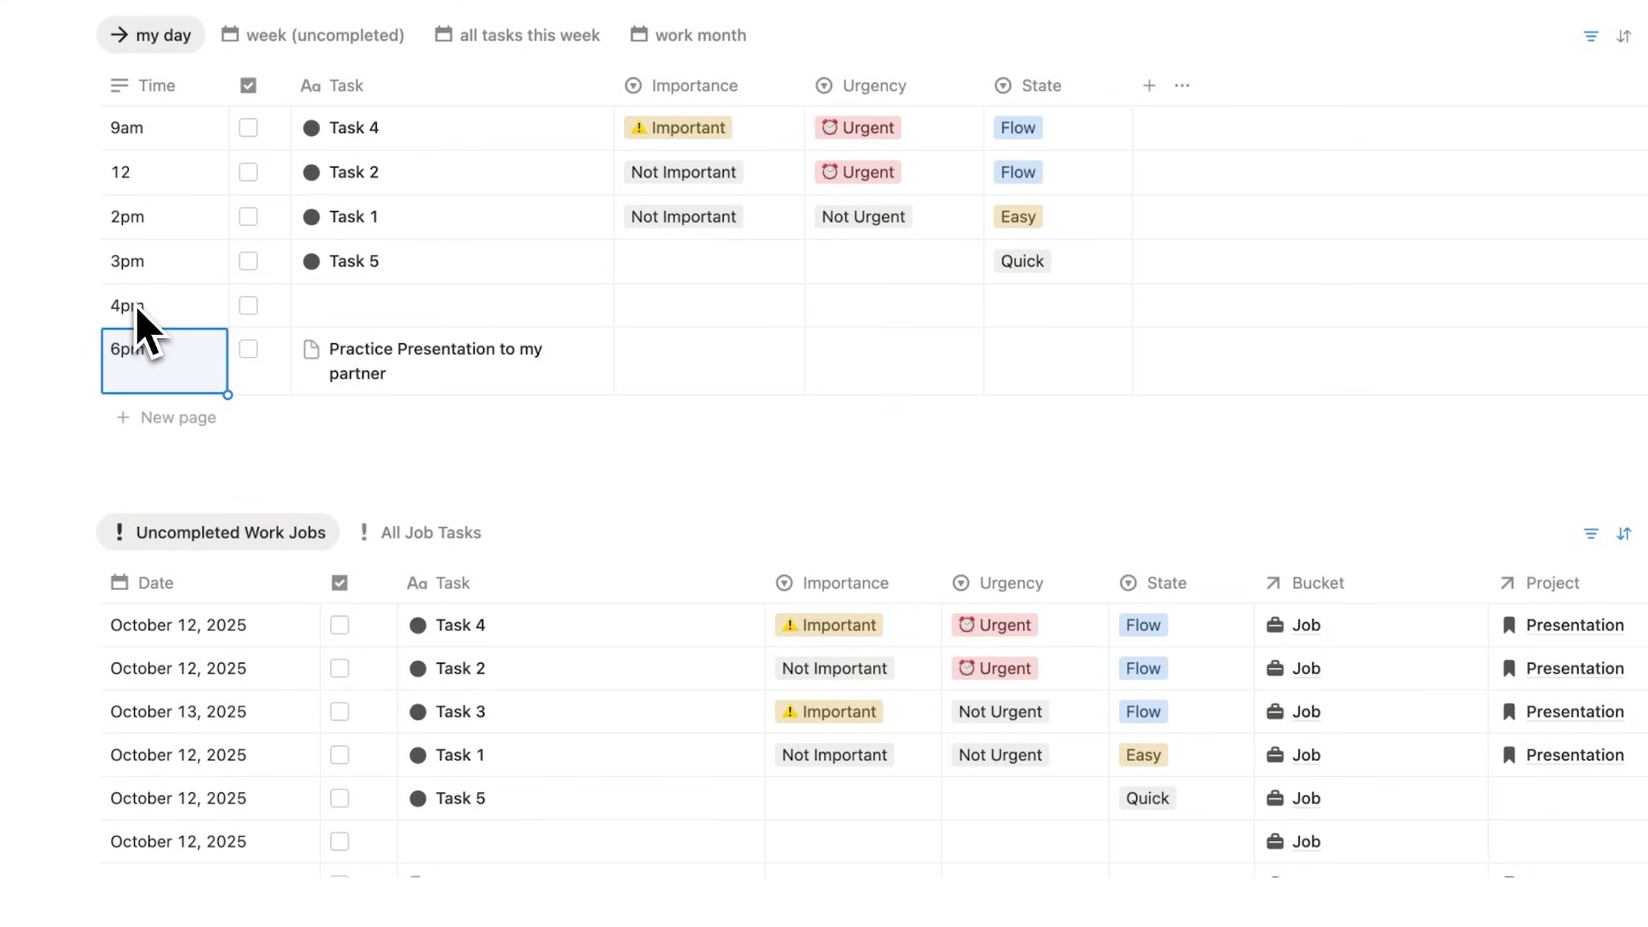
click(572, 321)
text(Meeting with Marketing Departmen)
key(Return)
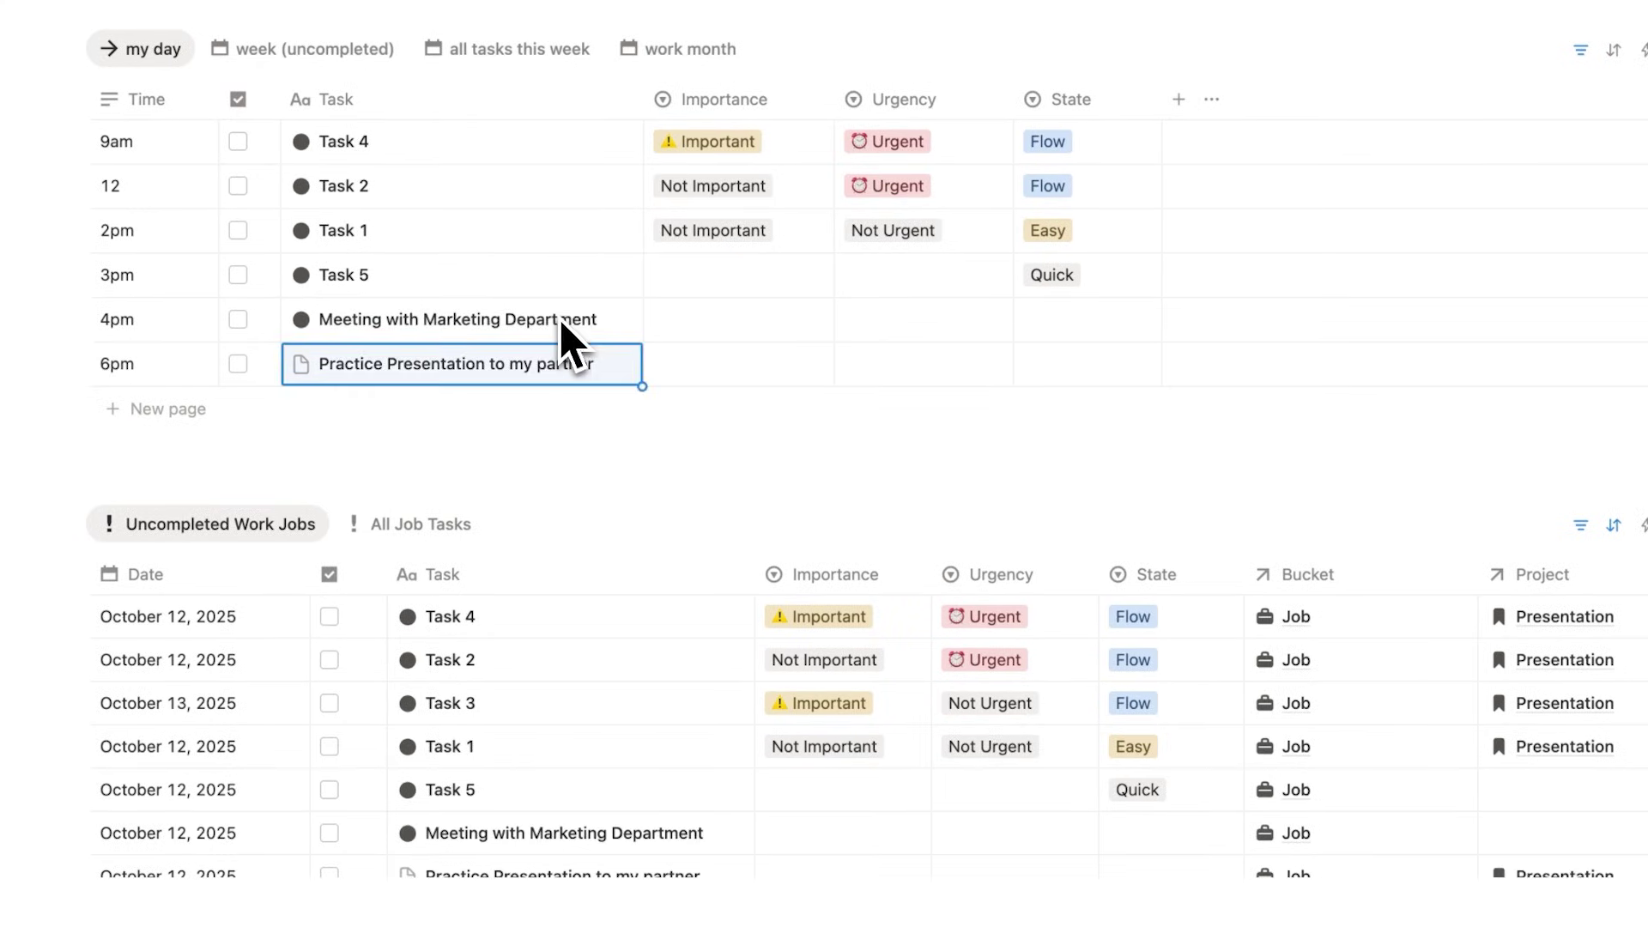
Step: Open the Meeting with Marketing Department task as a full page and link the Meeting project
click(618, 319)
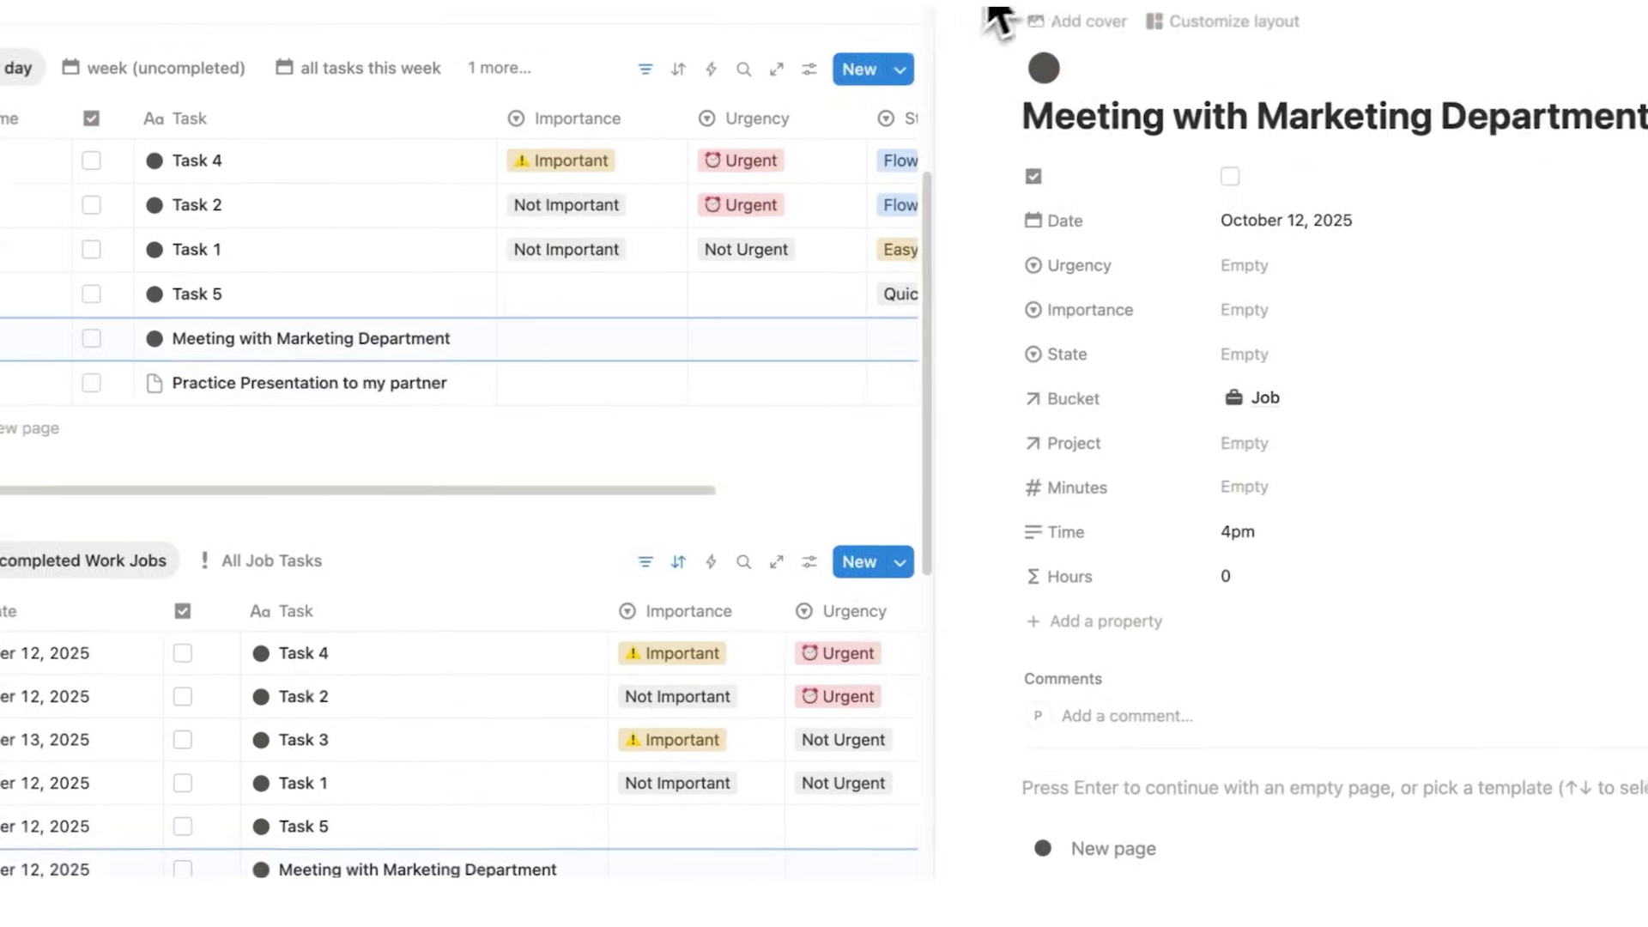
click(1073, 11)
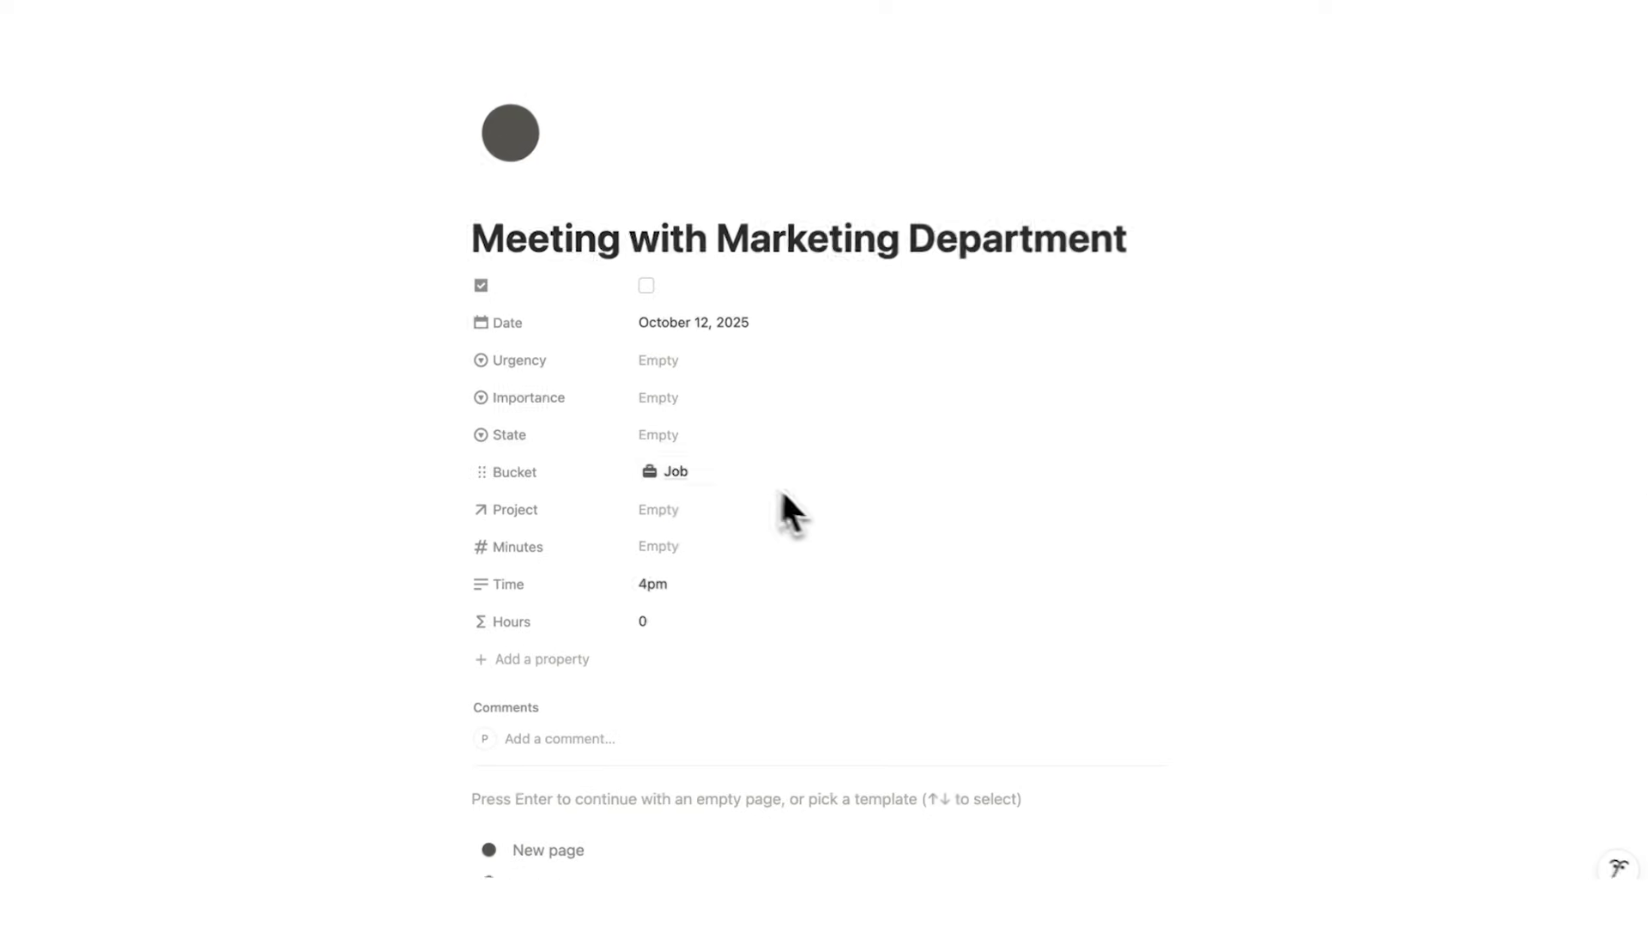
click(787, 511)
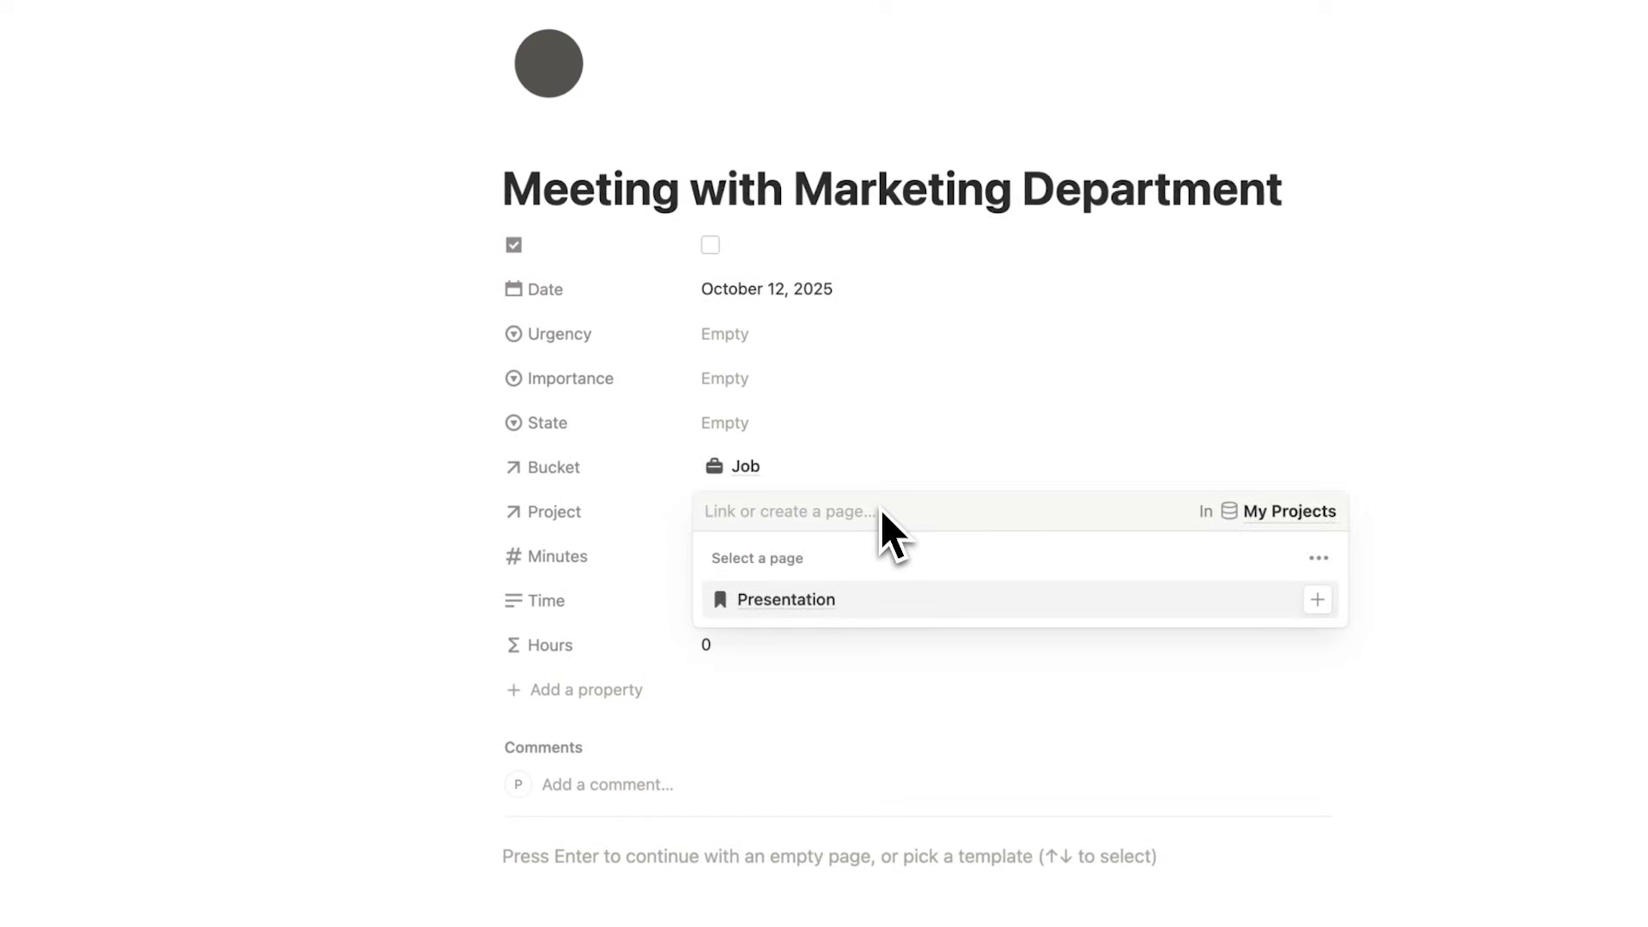
text(Meeting)
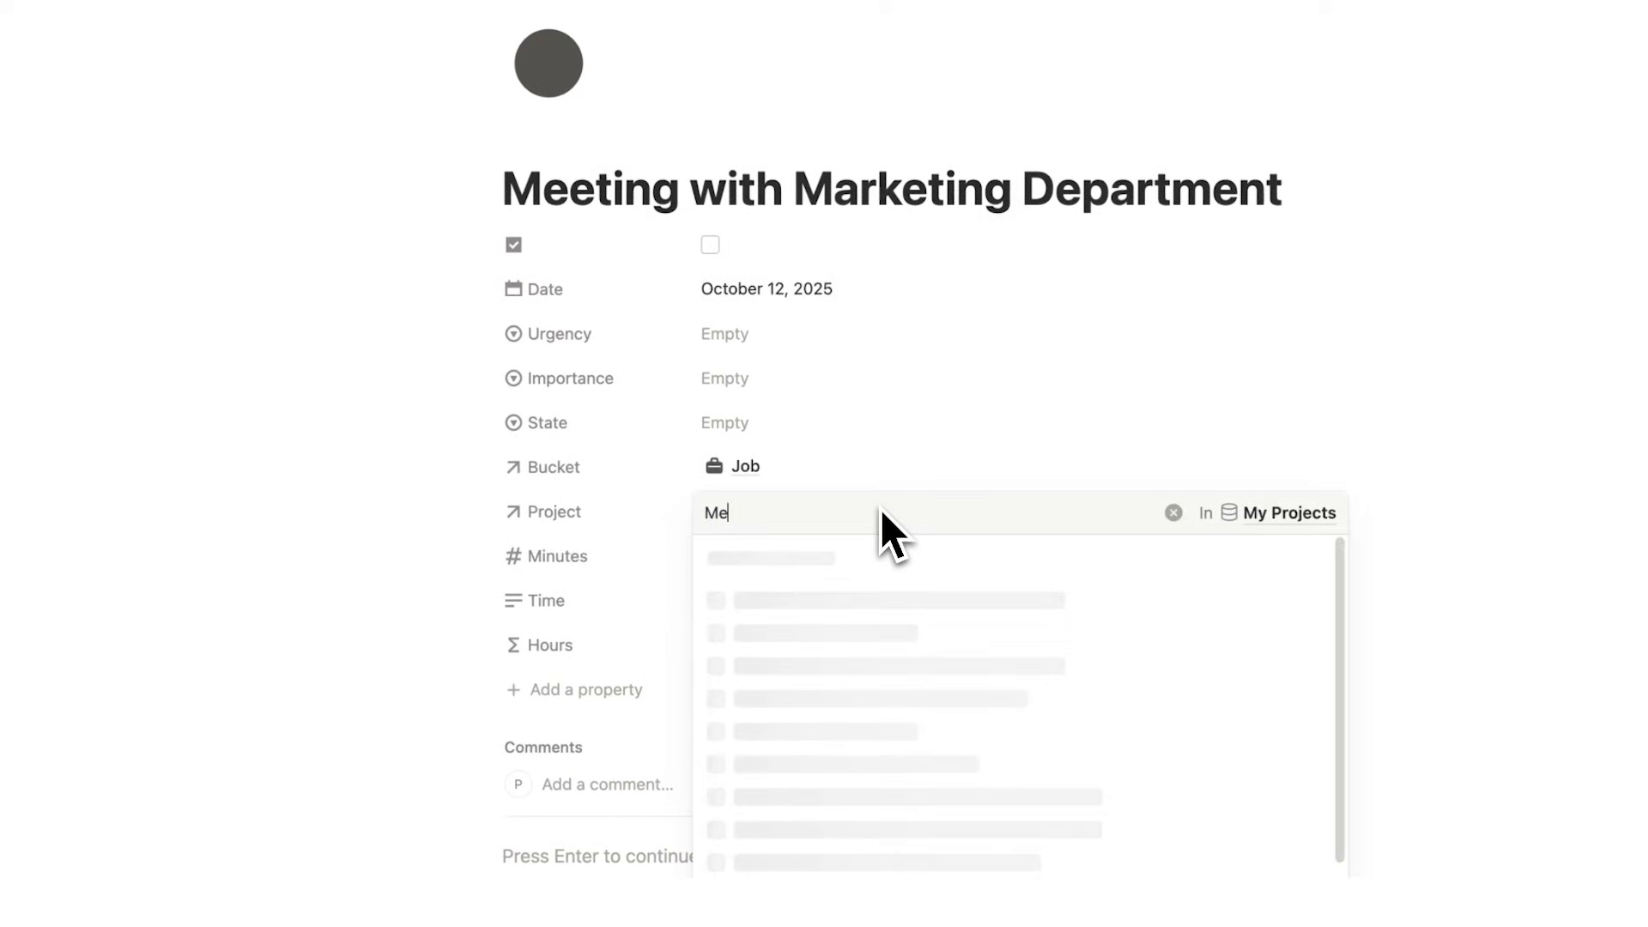
click(805, 599)
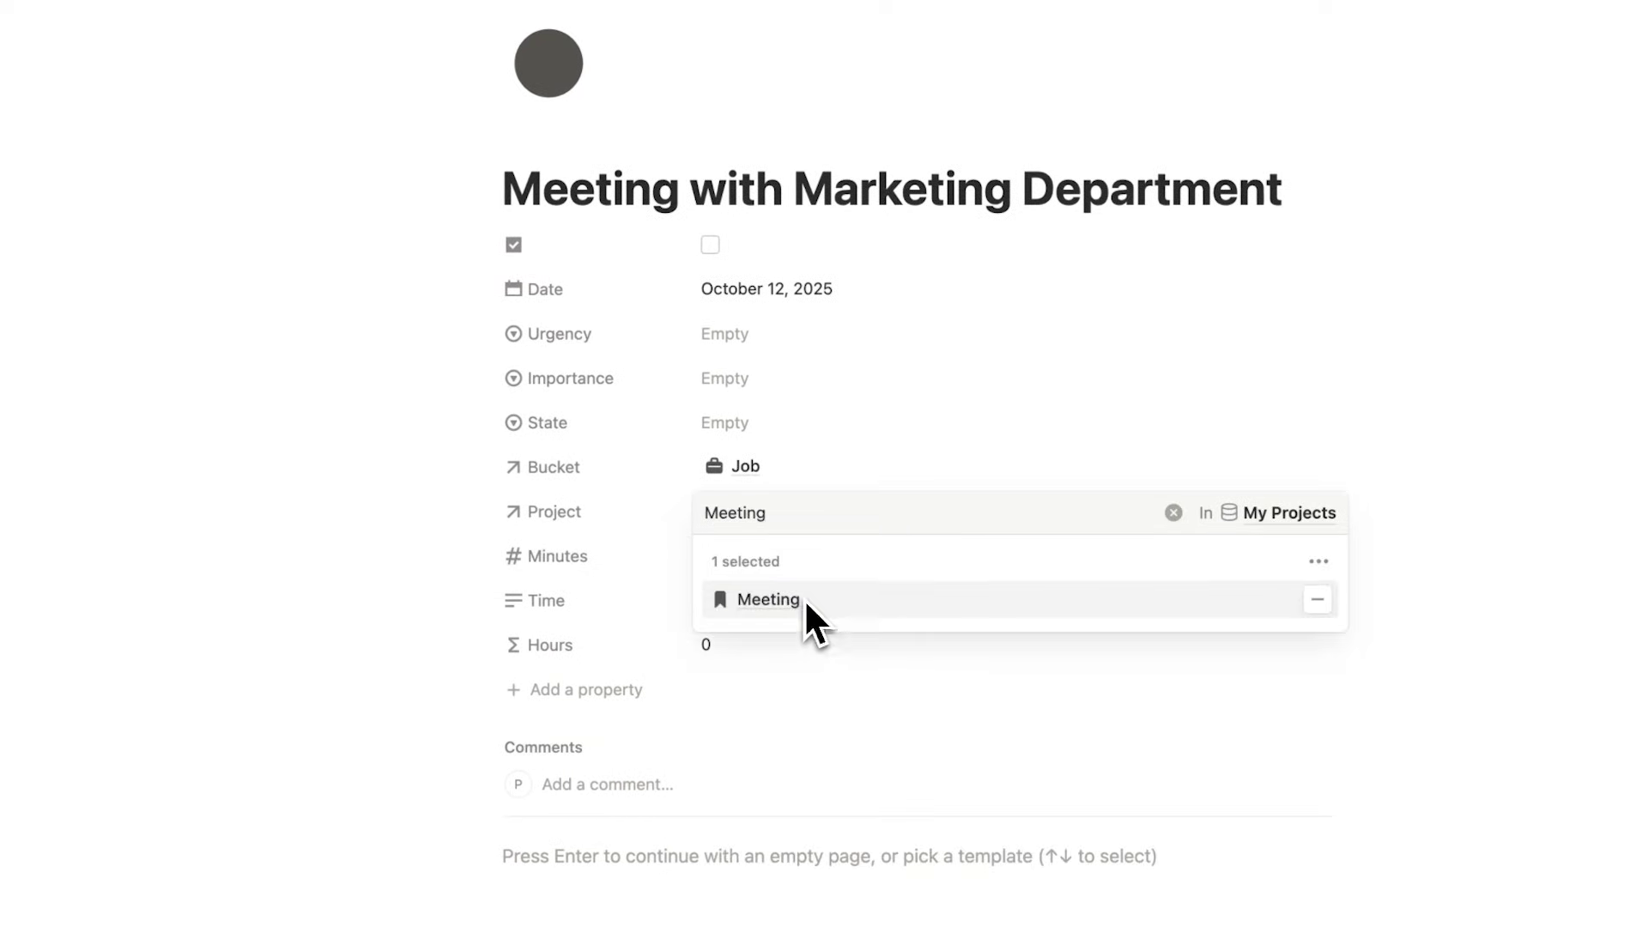
click(364, 531)
drag(684, 220, 430, 269)
click(364, 339)
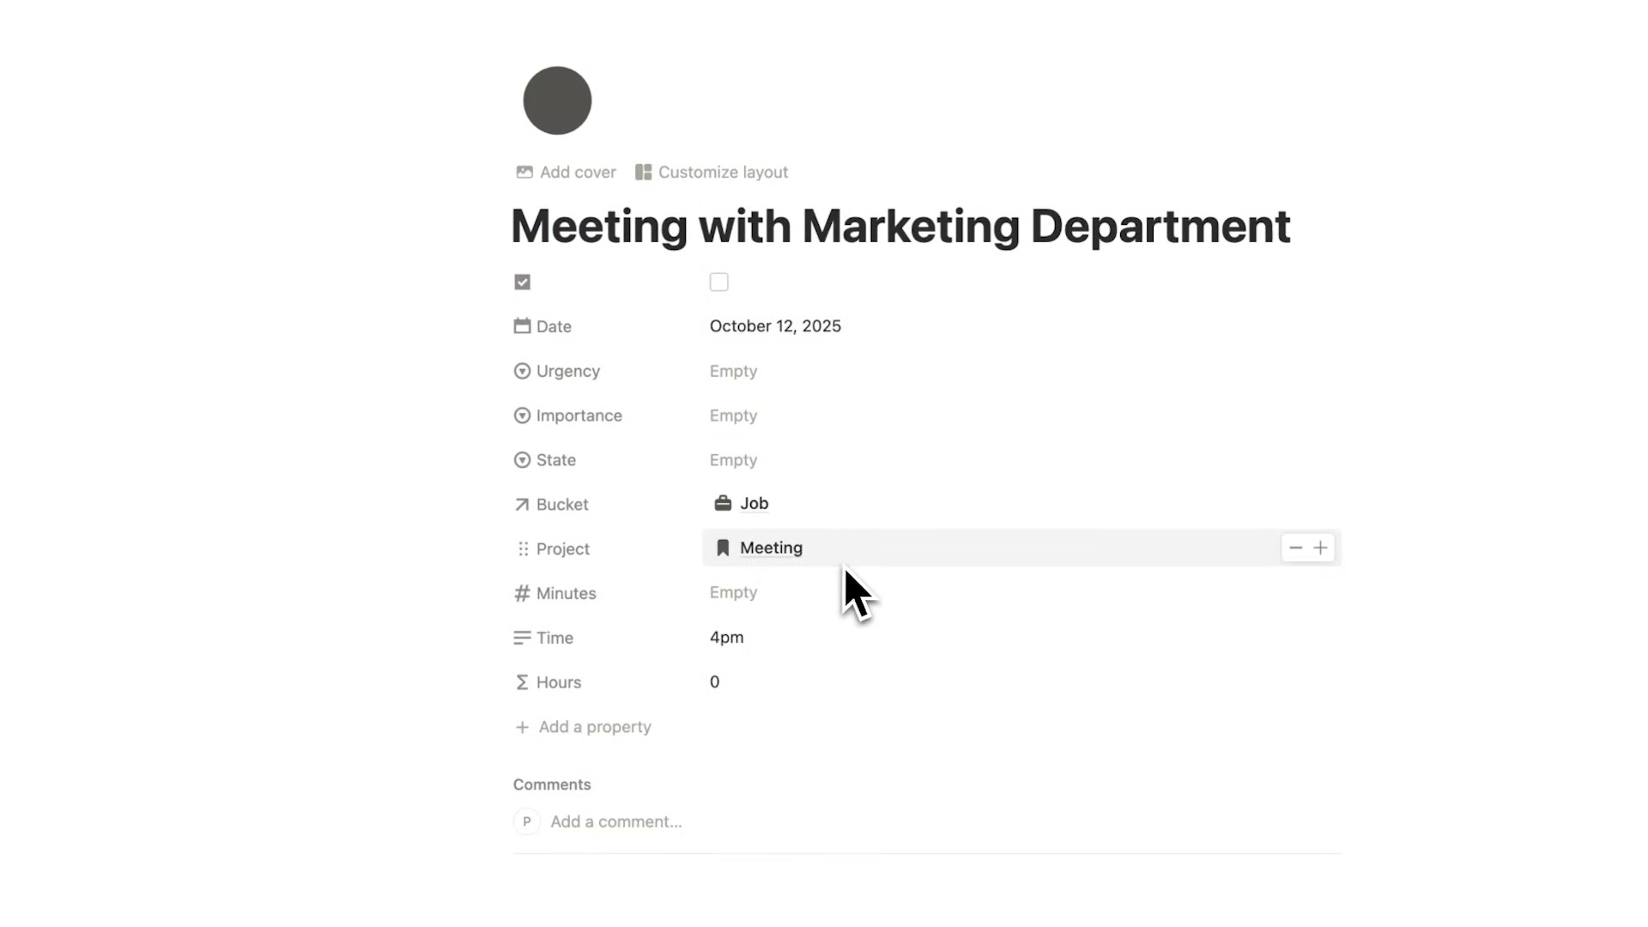
Step: Add Presentation as a second linked project on the task
click(1320, 548)
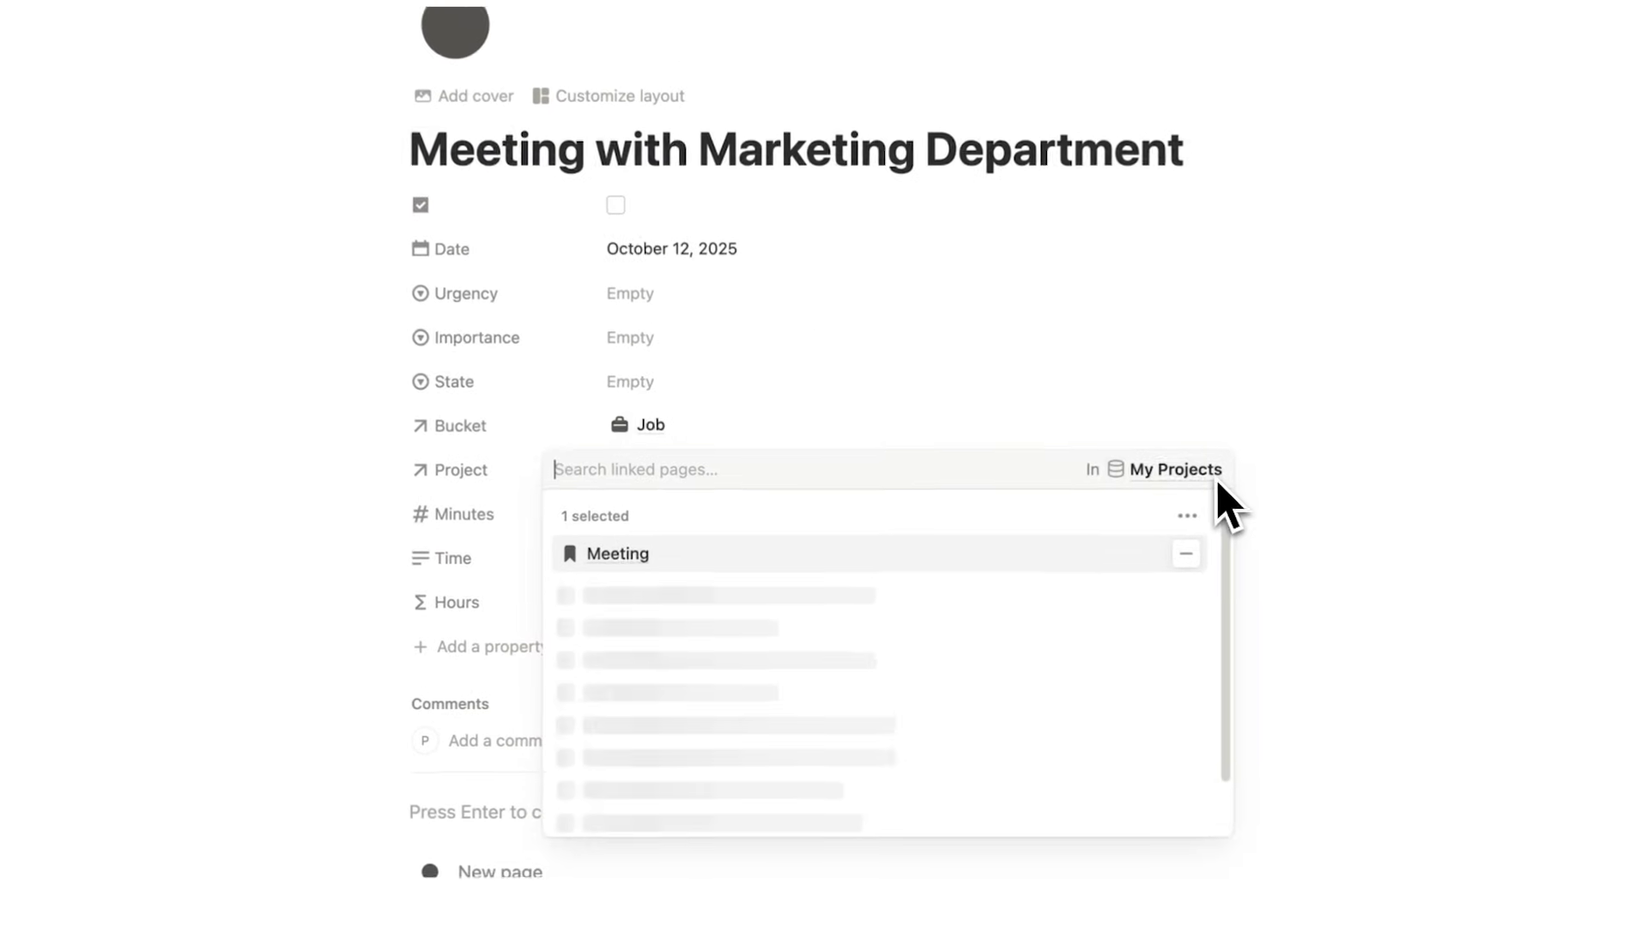
click(828, 635)
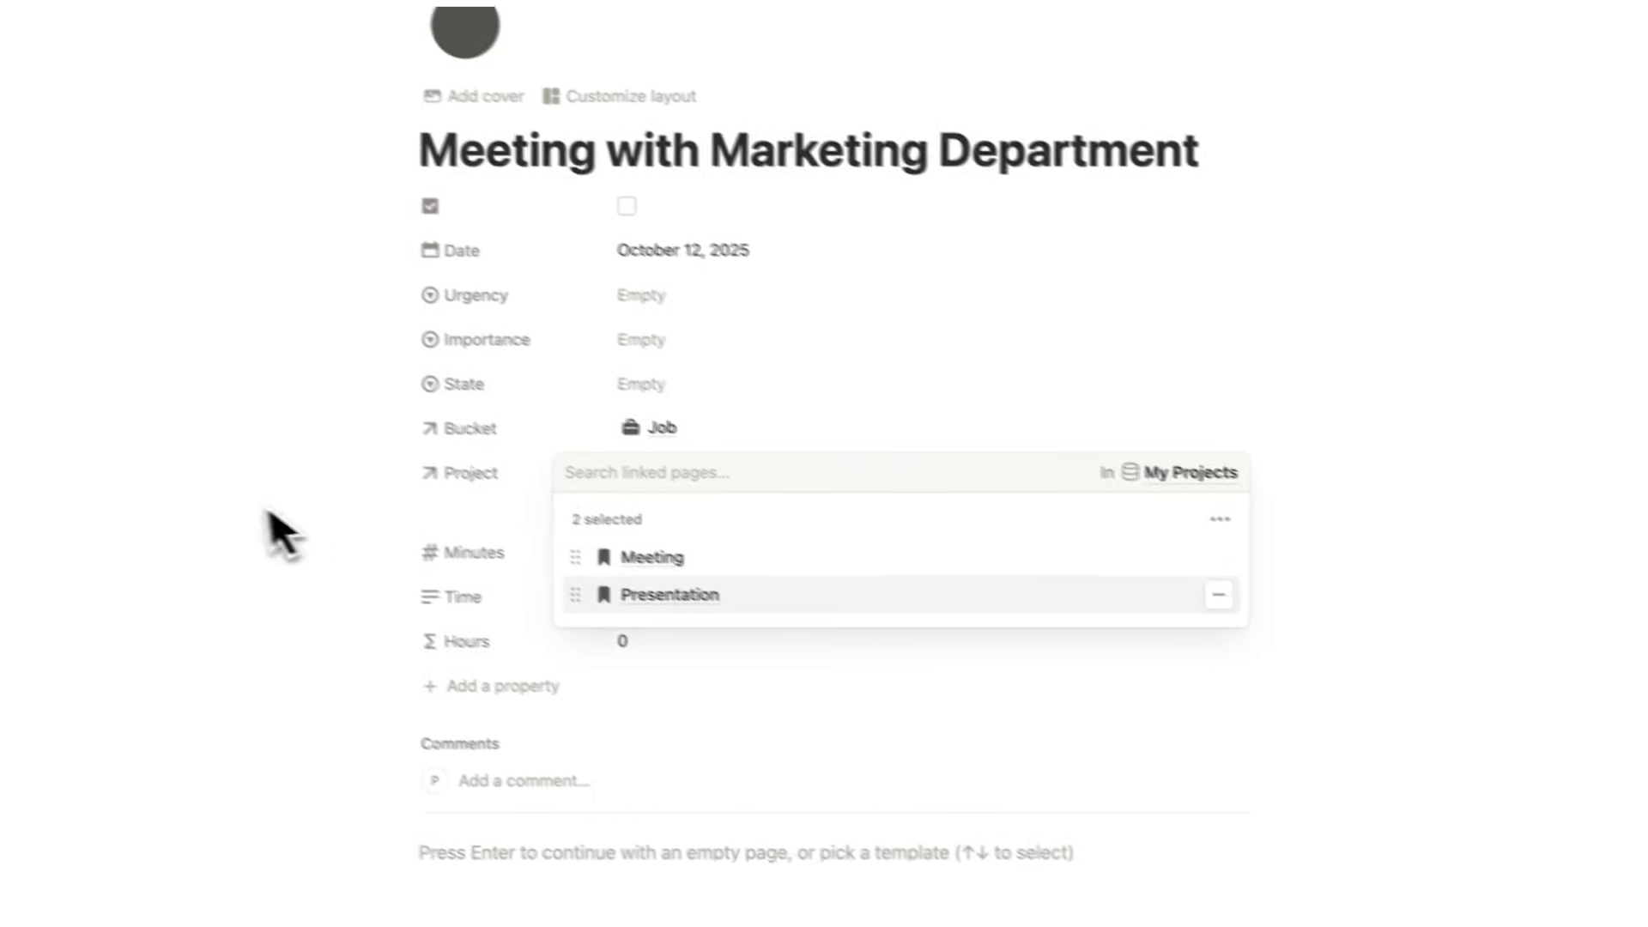
click(265, 526)
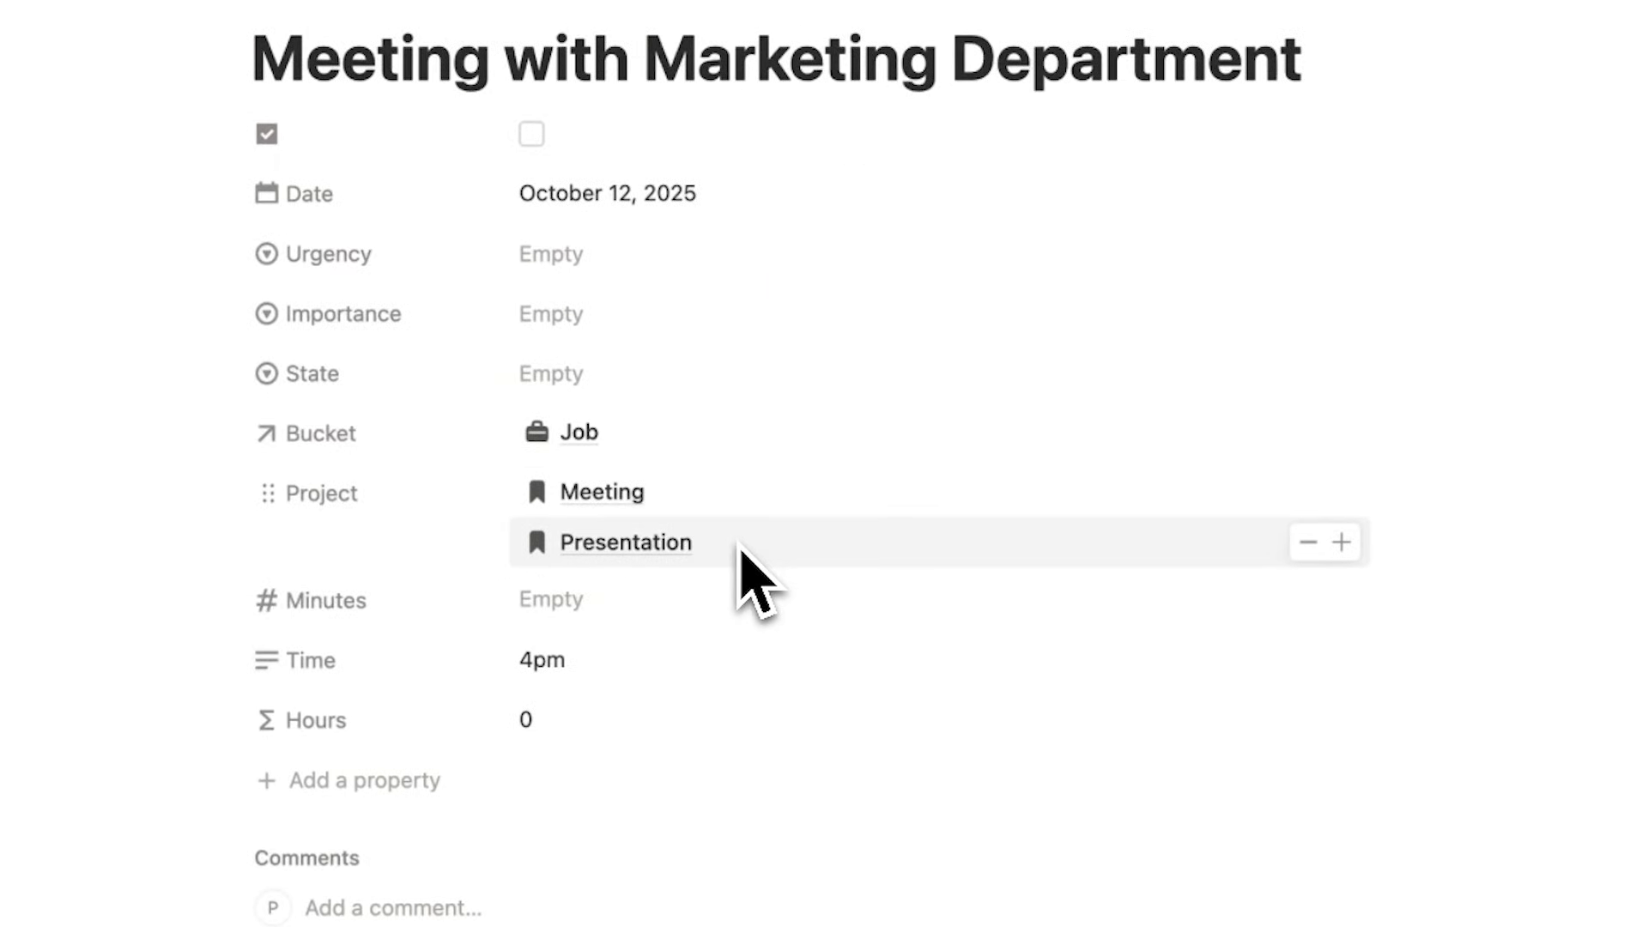
click(716, 605)
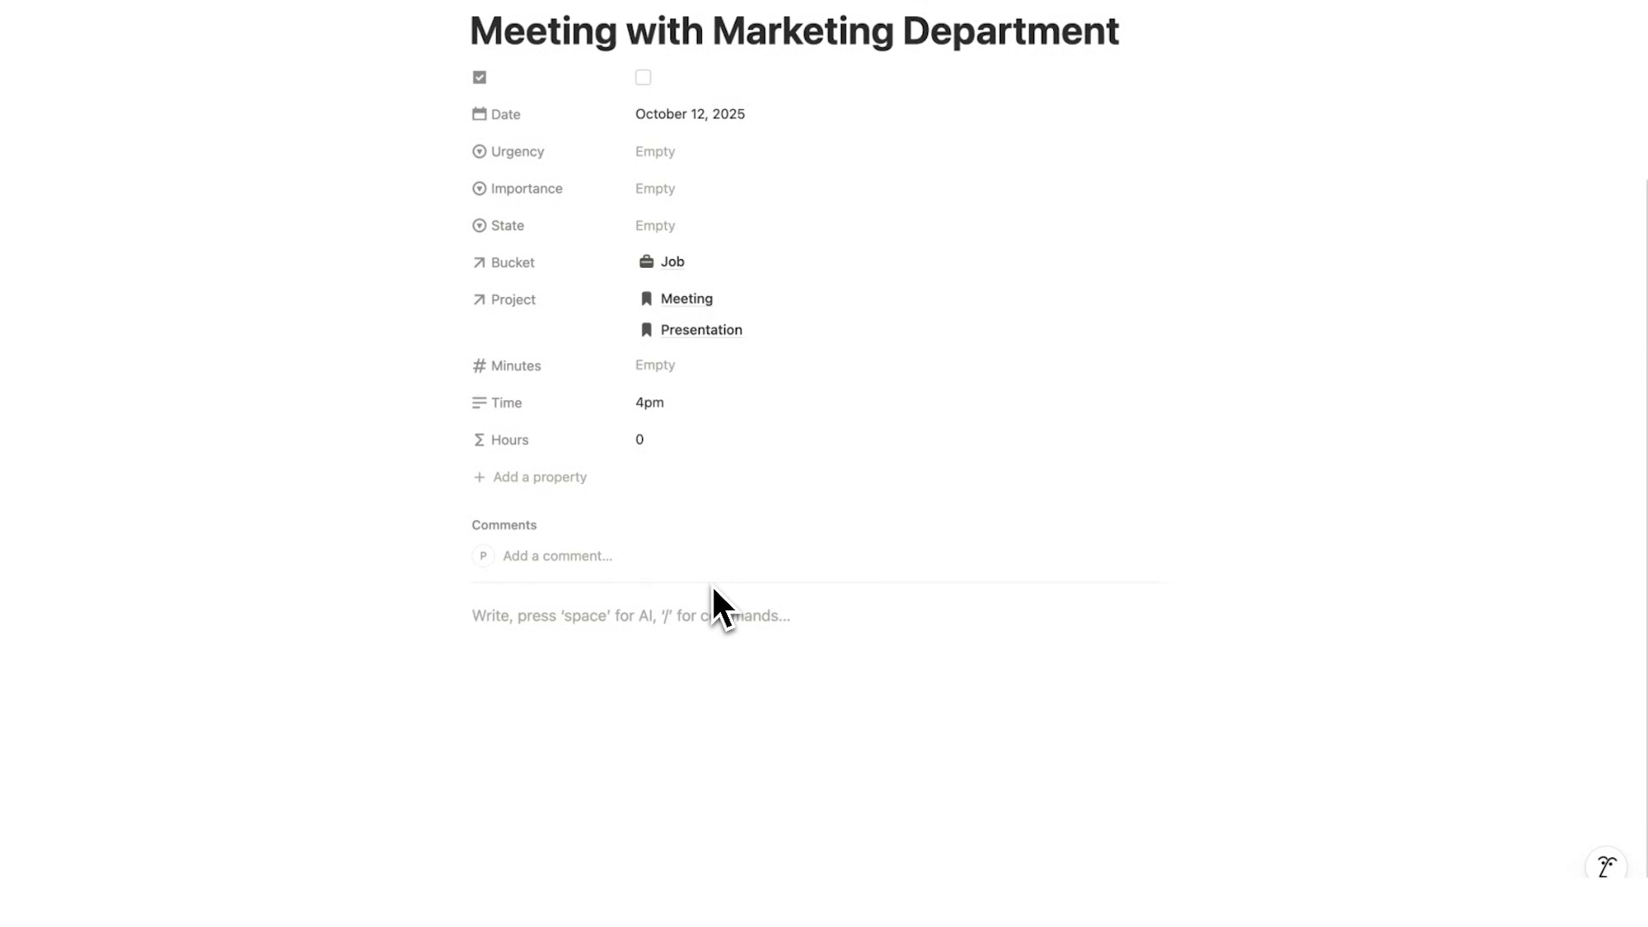
Step: Insert an AI Meeting Notes block via /meeting, then open the linked Meeting project full page
text(/meeting)
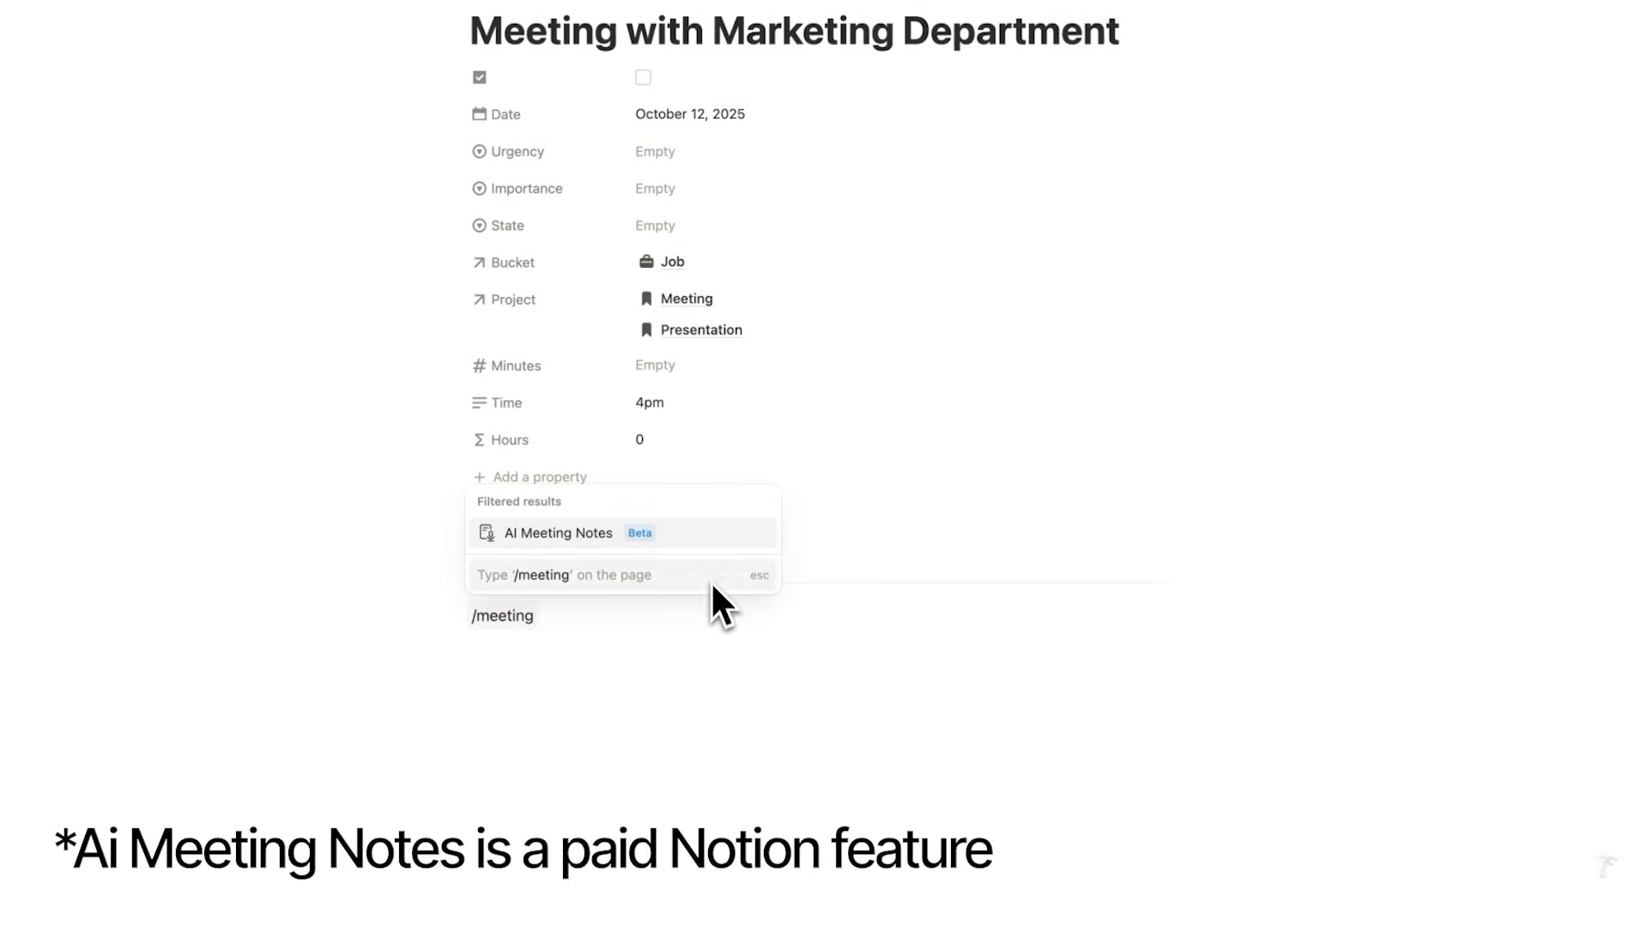
click(549, 530)
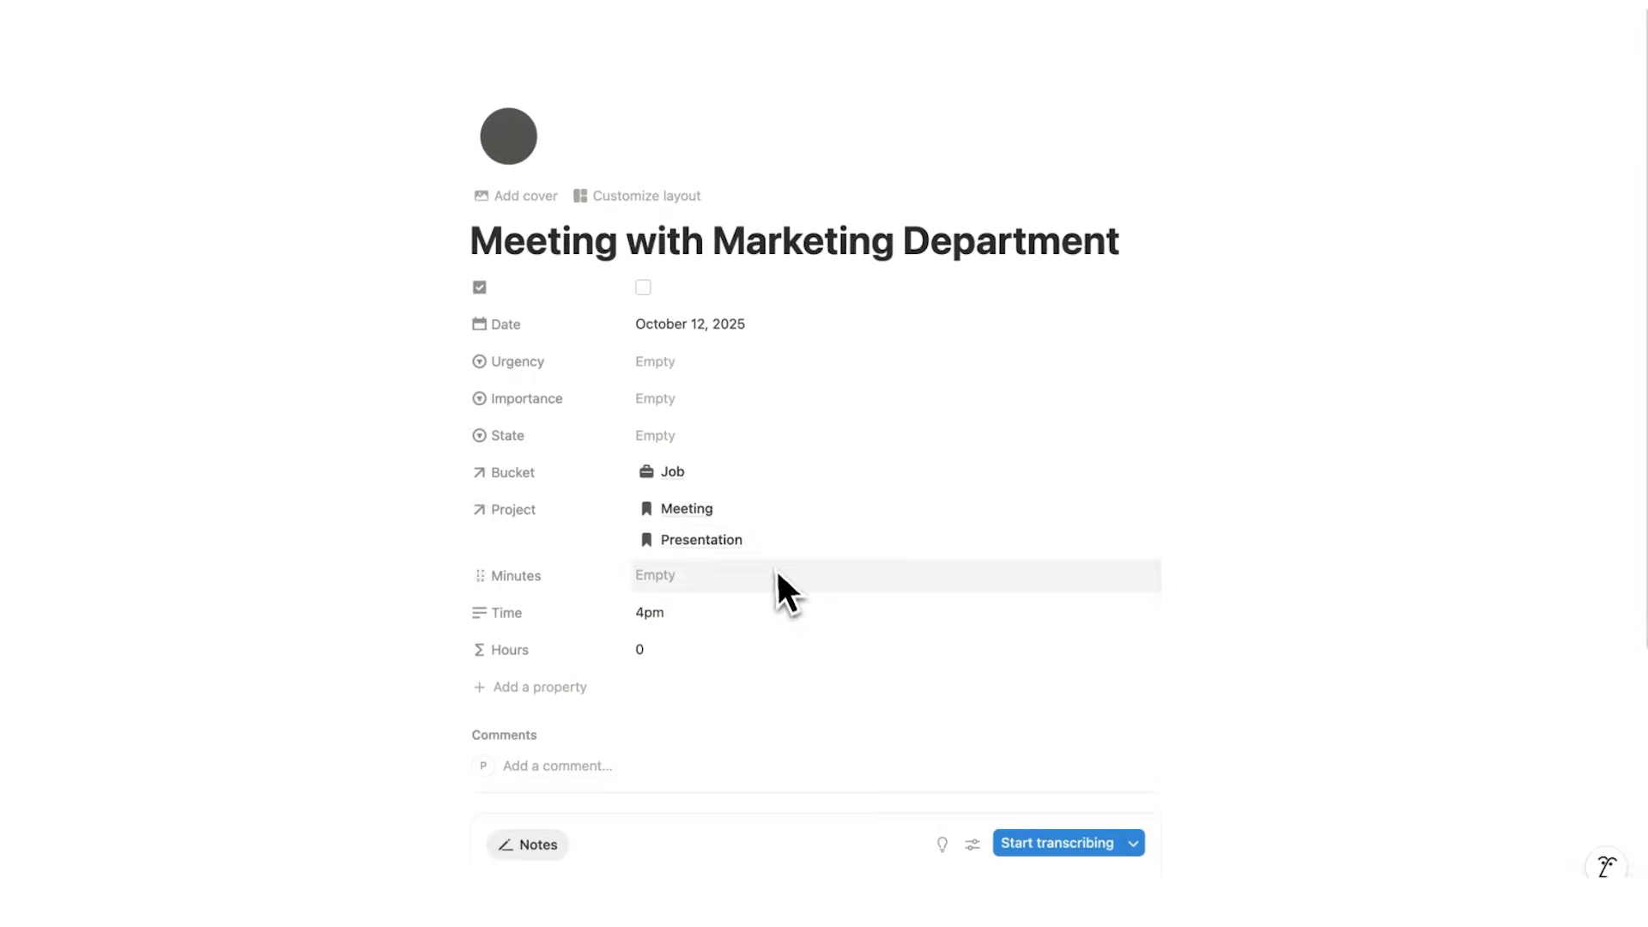
click(661, 14)
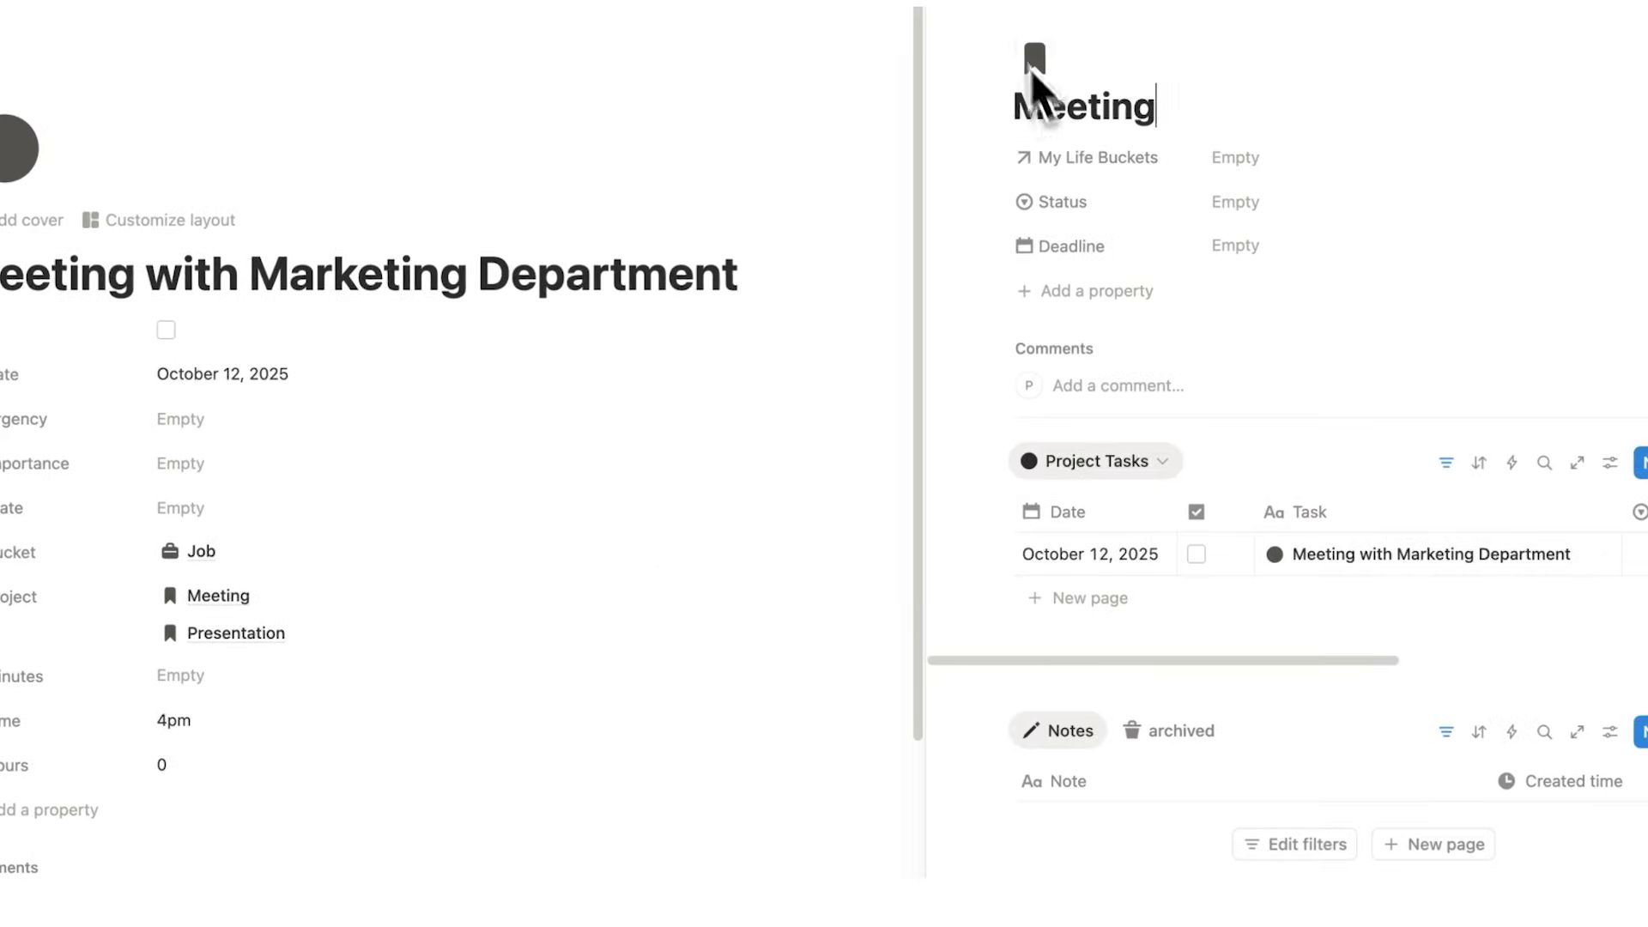
click(995, 7)
drag(314, 278, 101, 281)
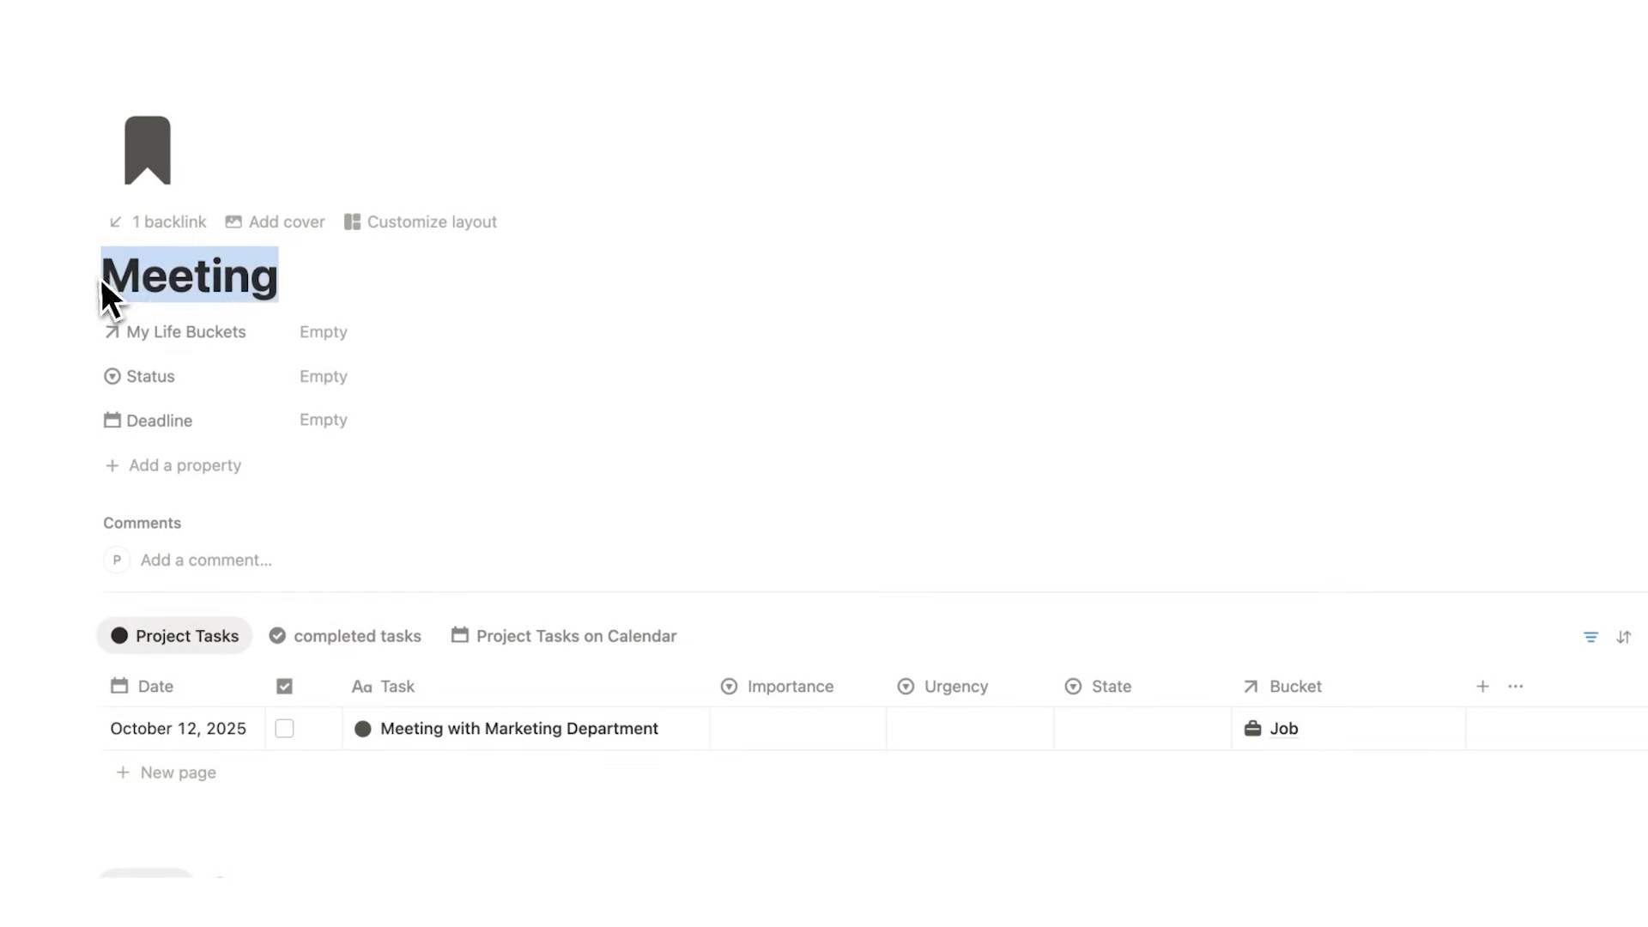
Step: Scroll Headquarters to My Life Buckets and open the Job page full-screen to review its tasks
scroll(382, 338, down, 3)
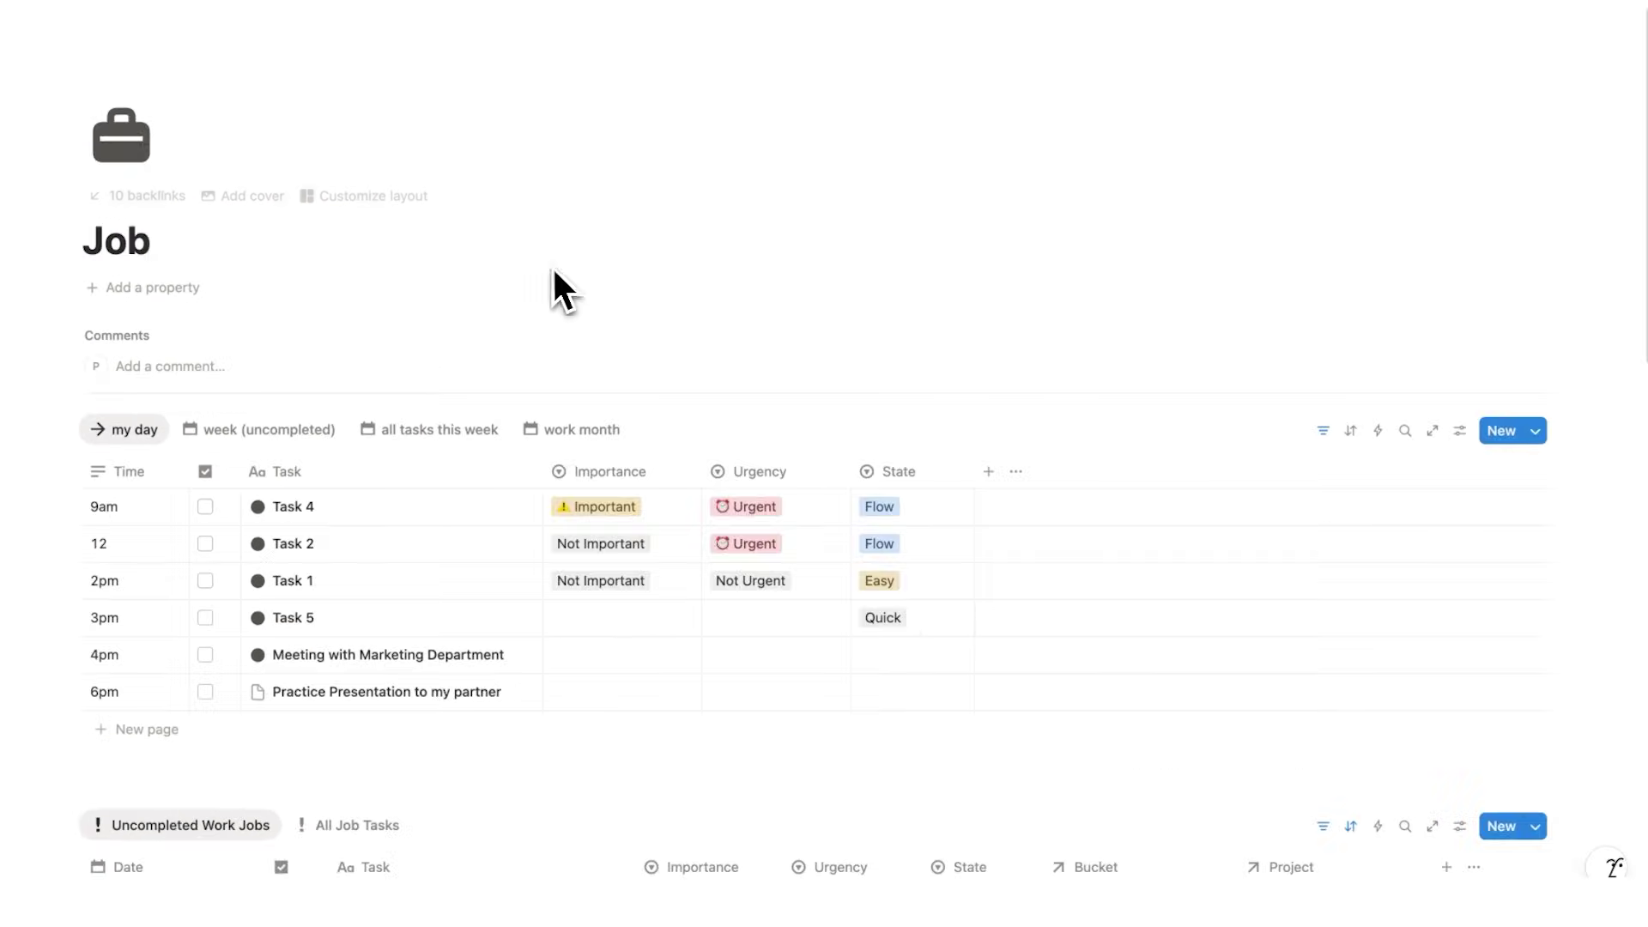
scroll(600, 225, down, 15)
scroll(721, 369, up, 15)
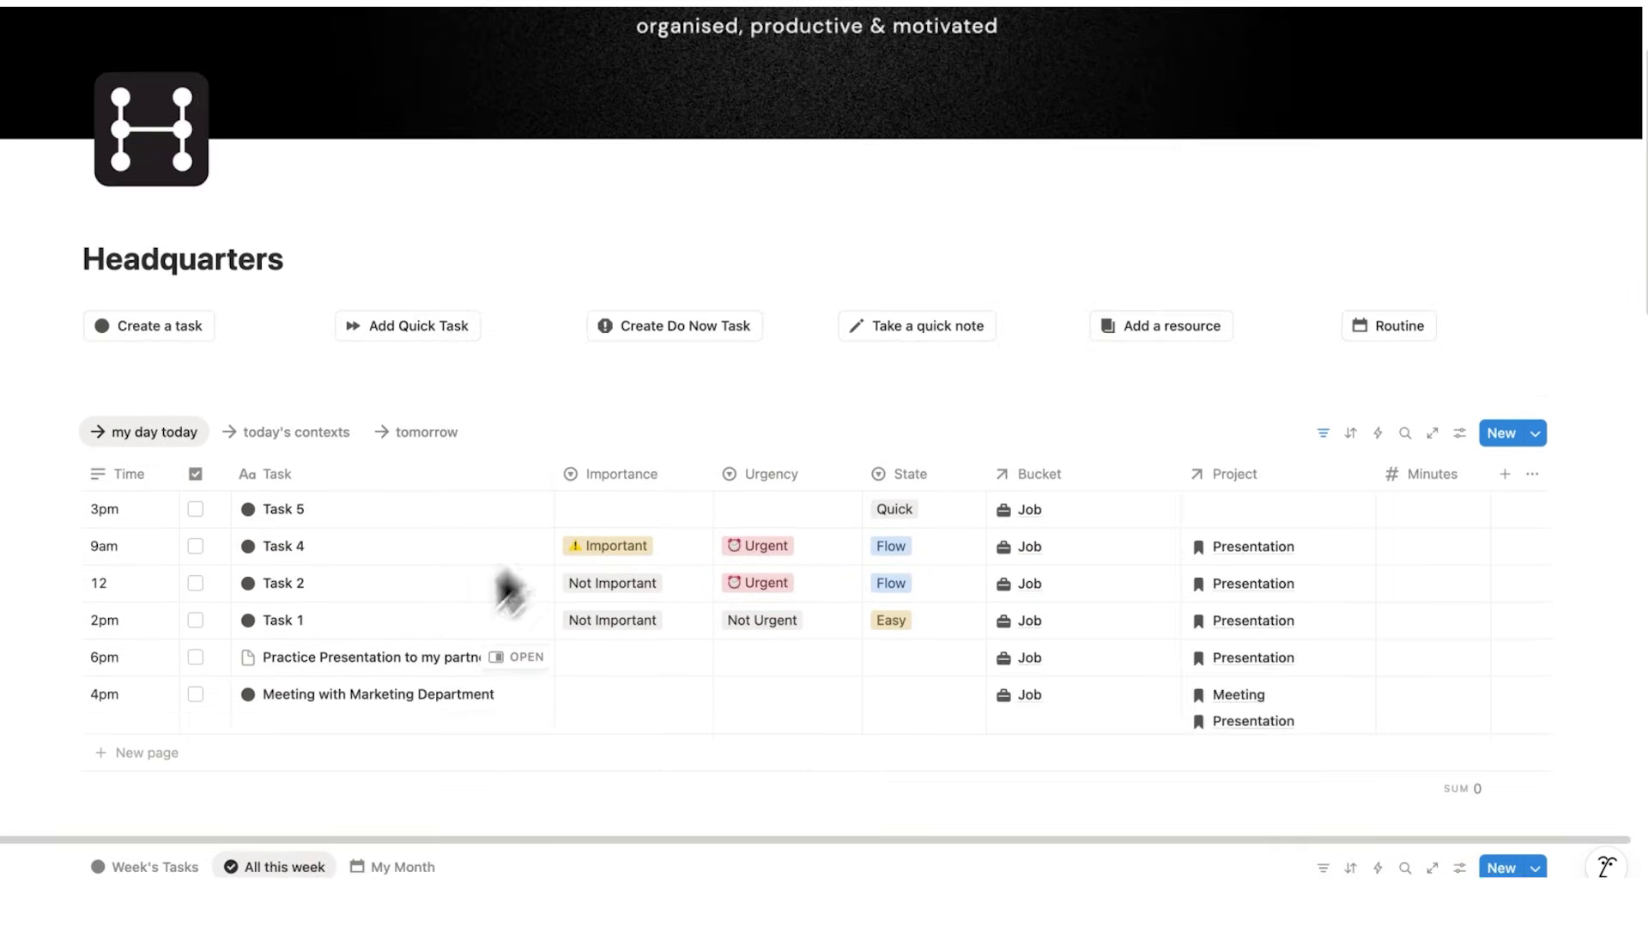
scroll(773, 521, up, 3)
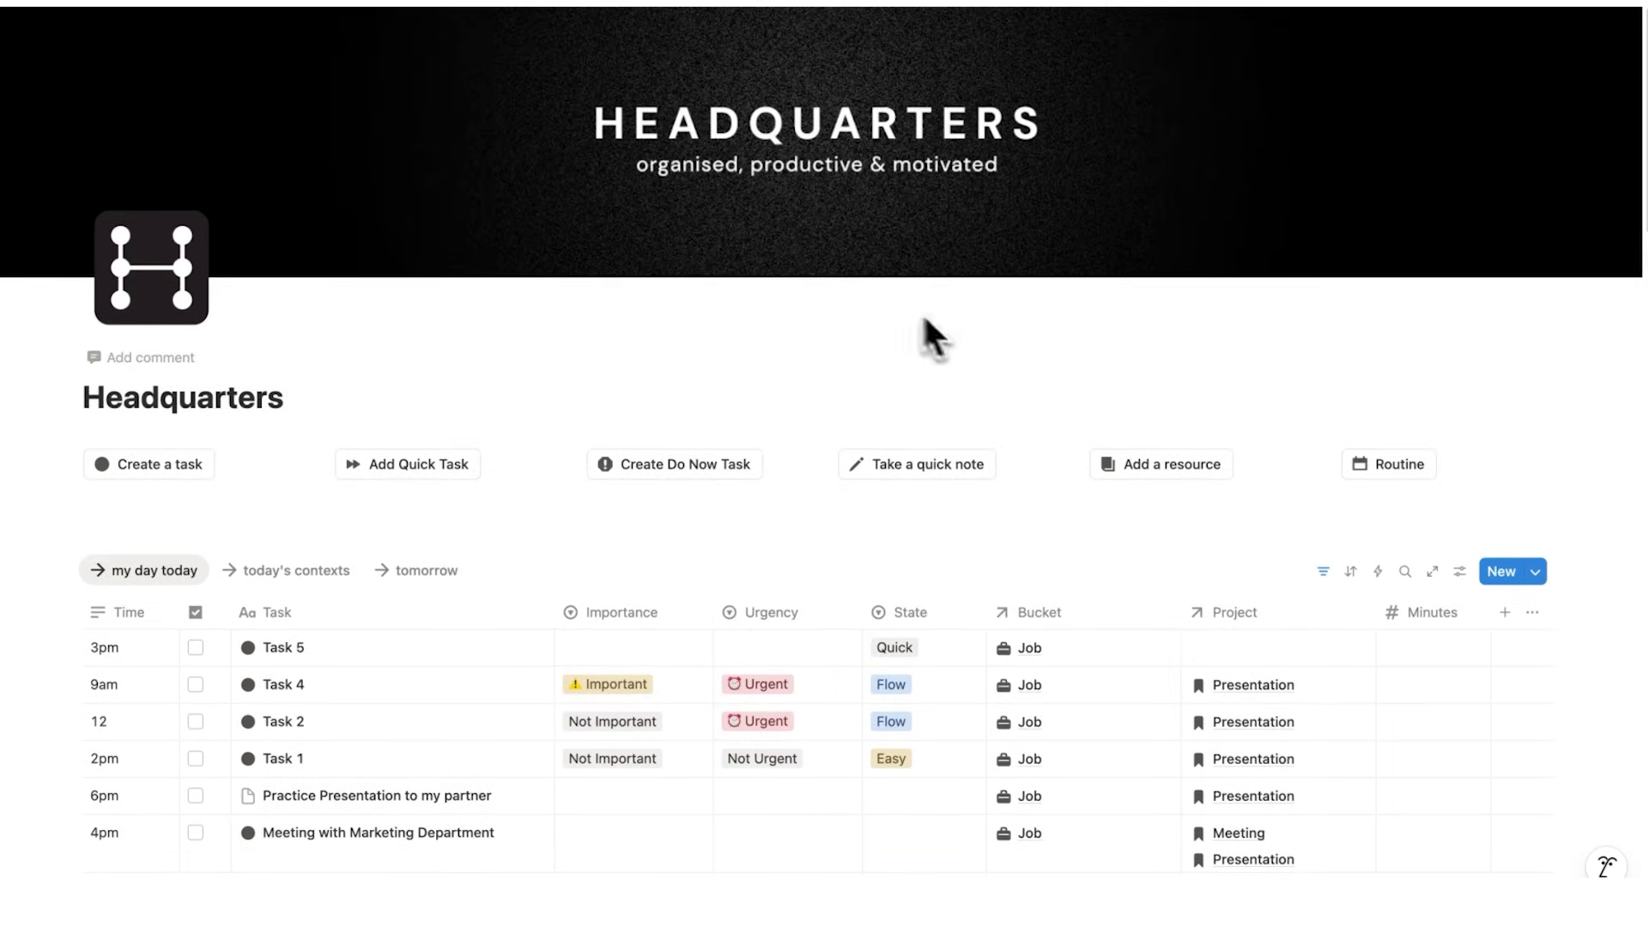
scroll(858, 317, down, 15)
scroll(776, 429, down, 7)
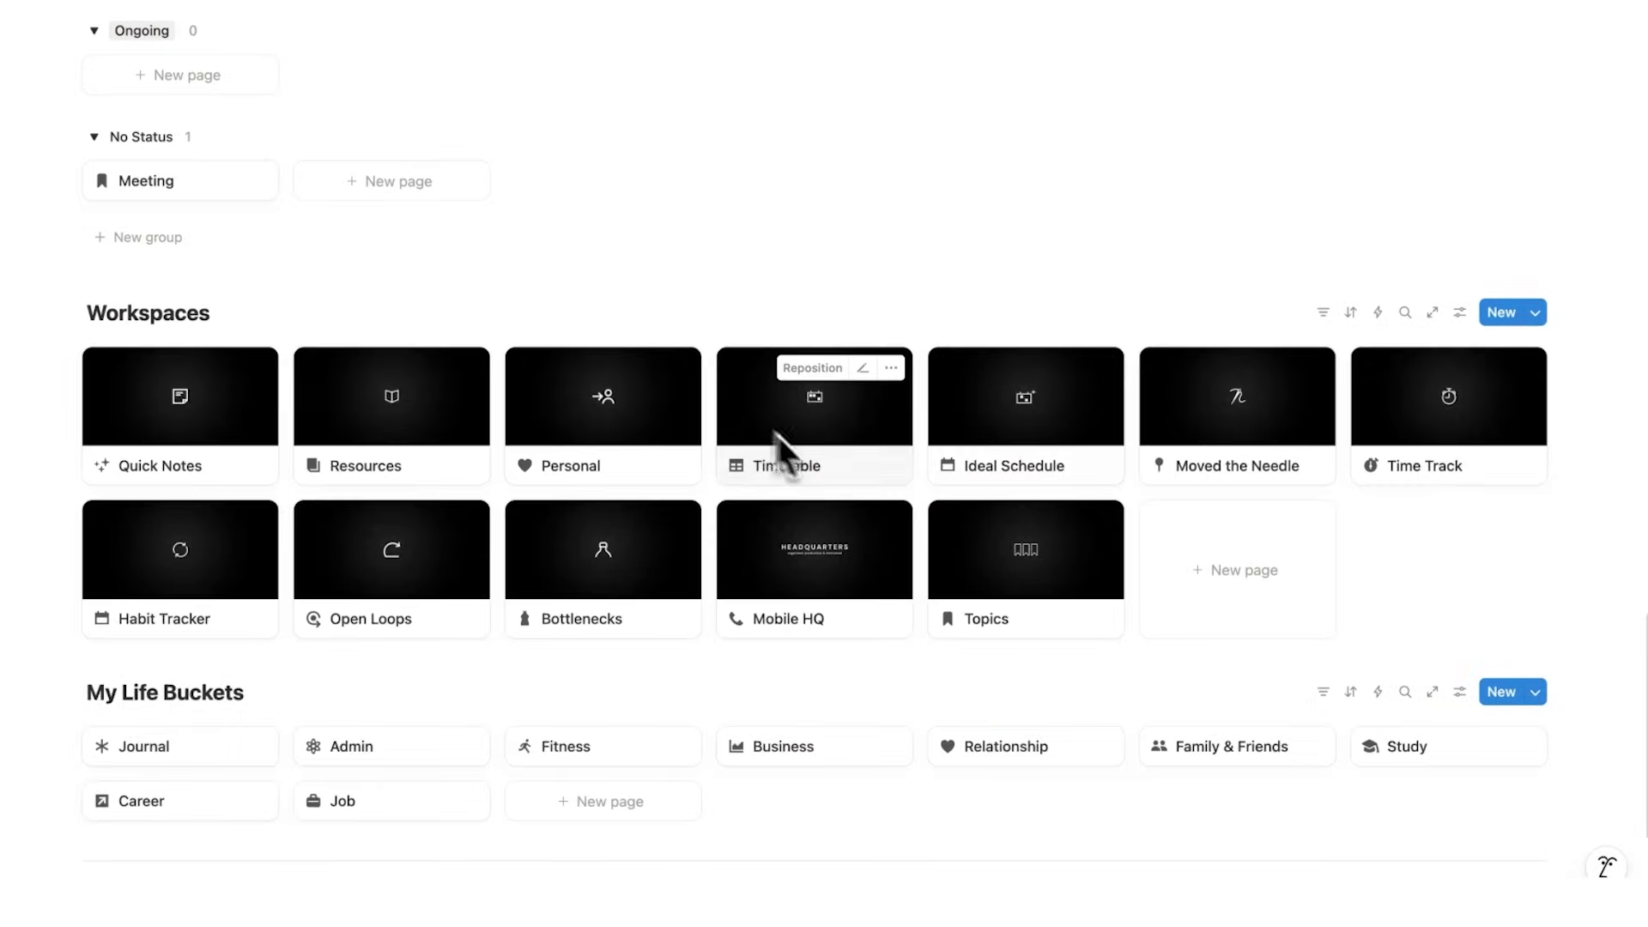
scroll(1132, 442, up, 20)
scroll(1116, 429, down, 4)
scroll(1090, 405, down, 10)
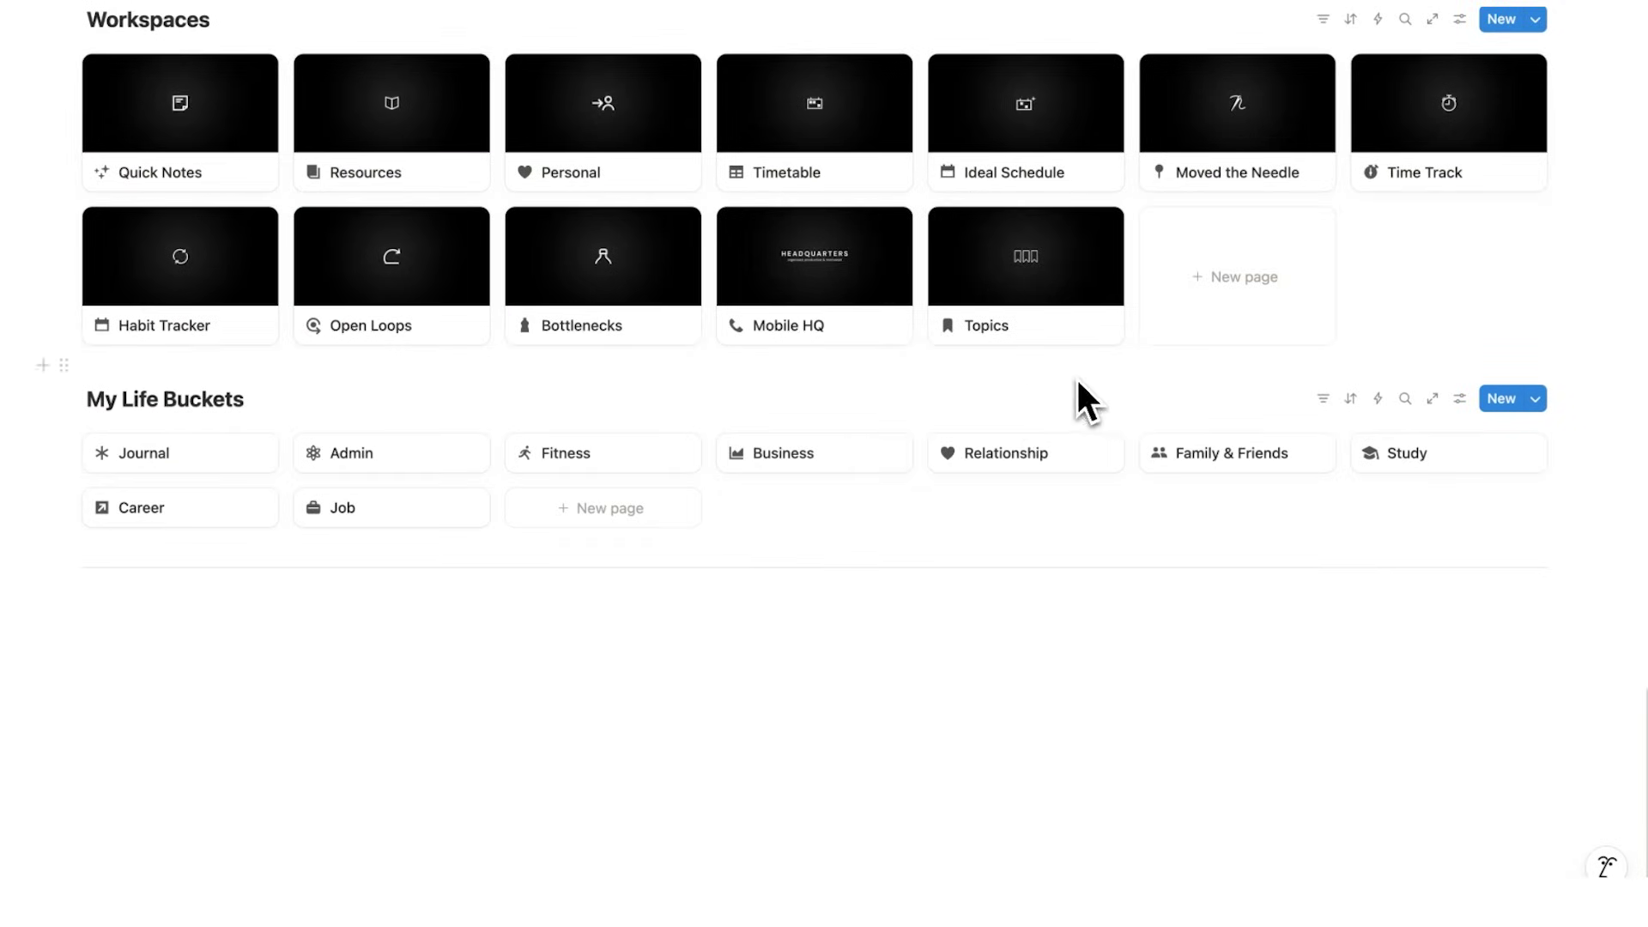
click(391, 510)
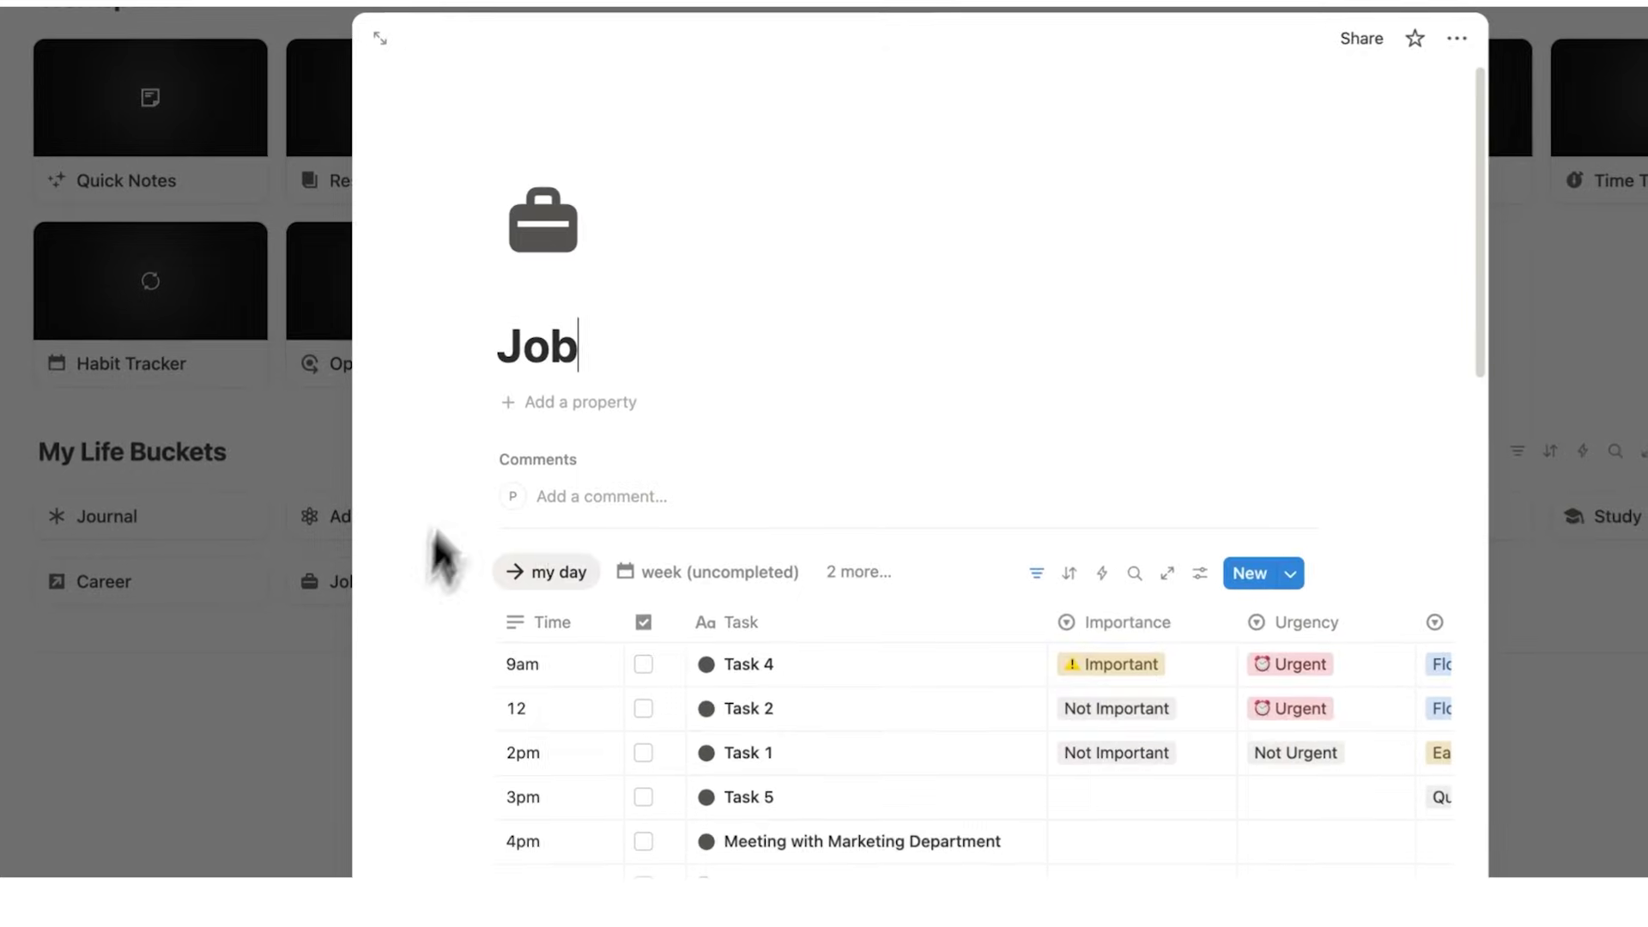
click(380, 38)
scroll(716, 219, down, 10)
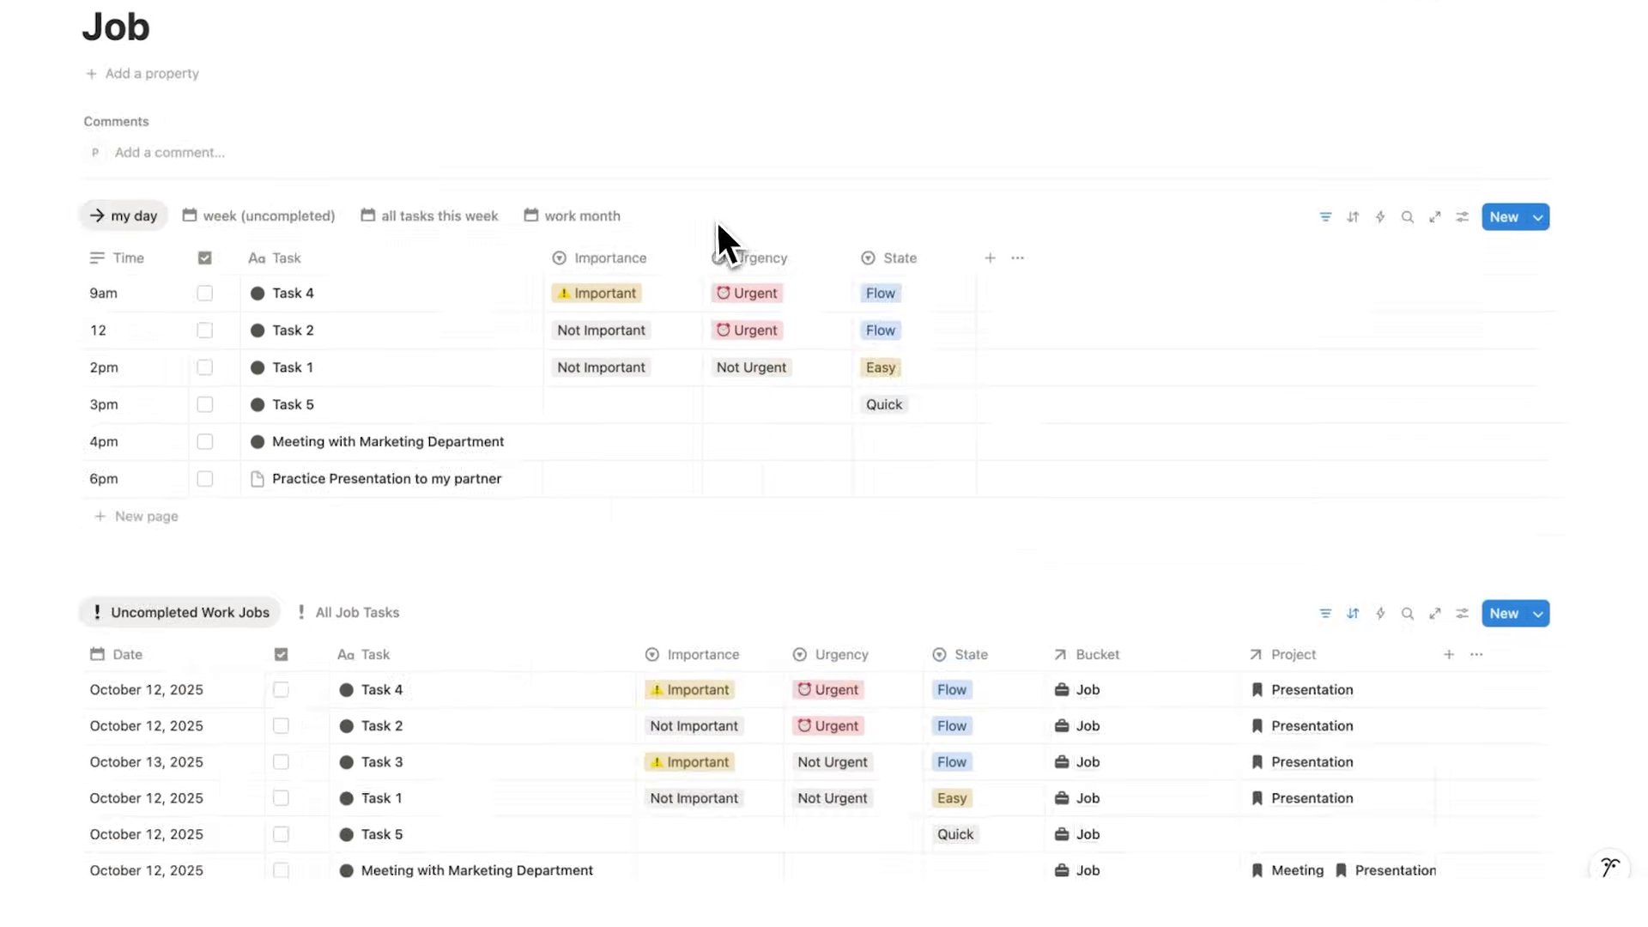
scroll(858, 575, down, 1)
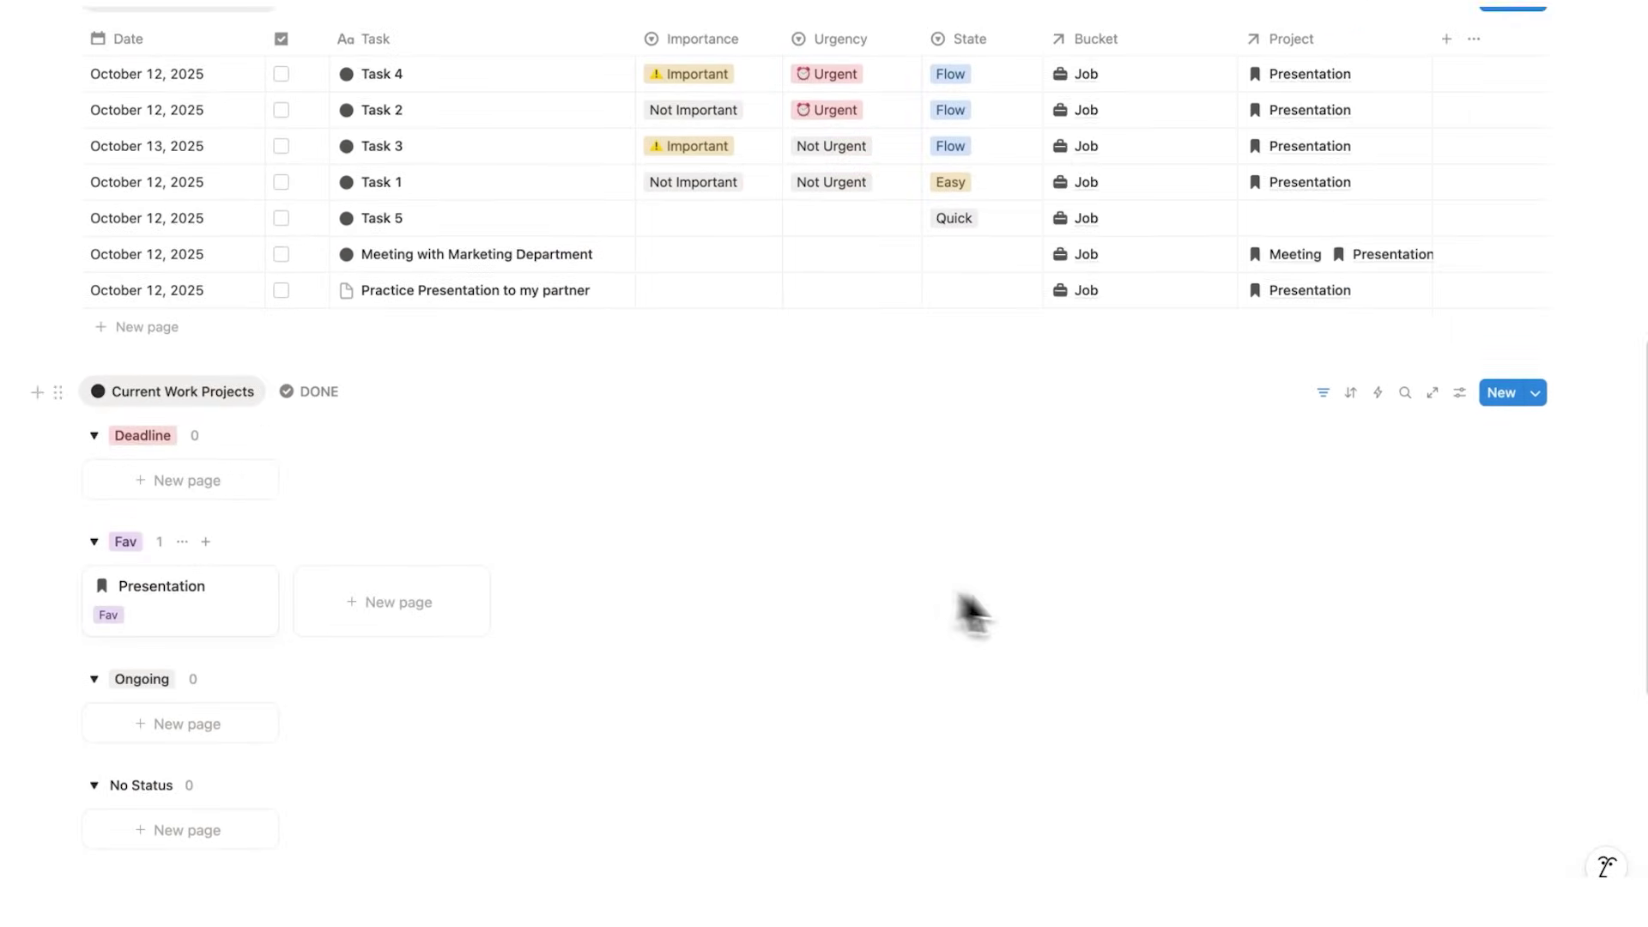
scroll(1088, 592, up, 10)
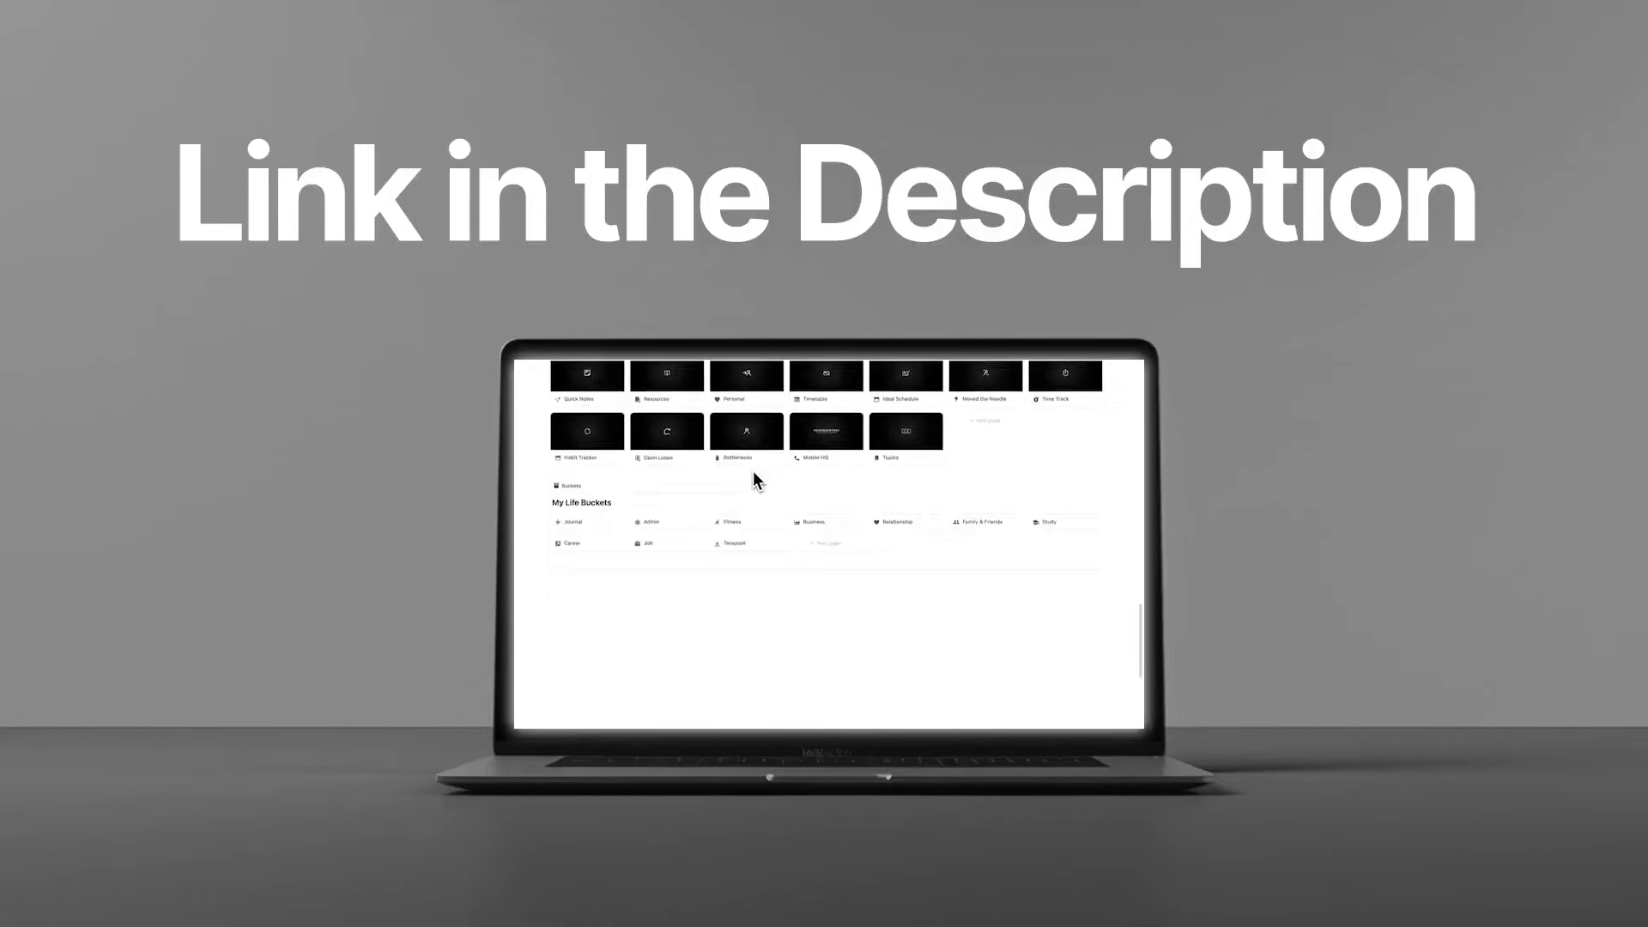